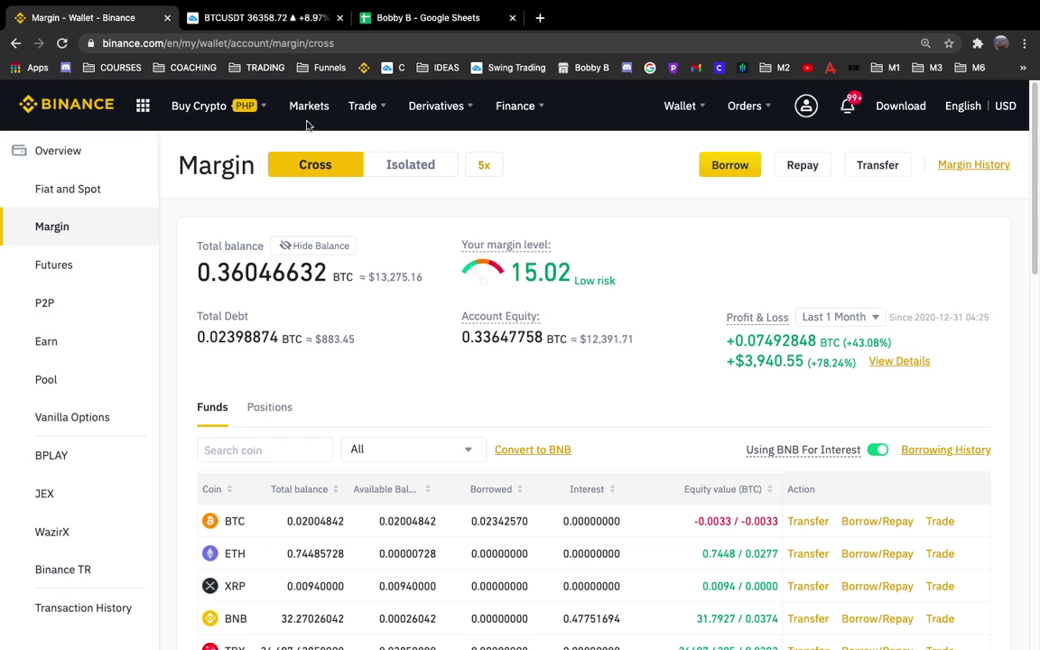
Review the BTCUSDT chart's ENTRY LONG signal, the Bobby B trade log spreadsheet and the isolated margin wallet on Binance.
left_click(262, 17)
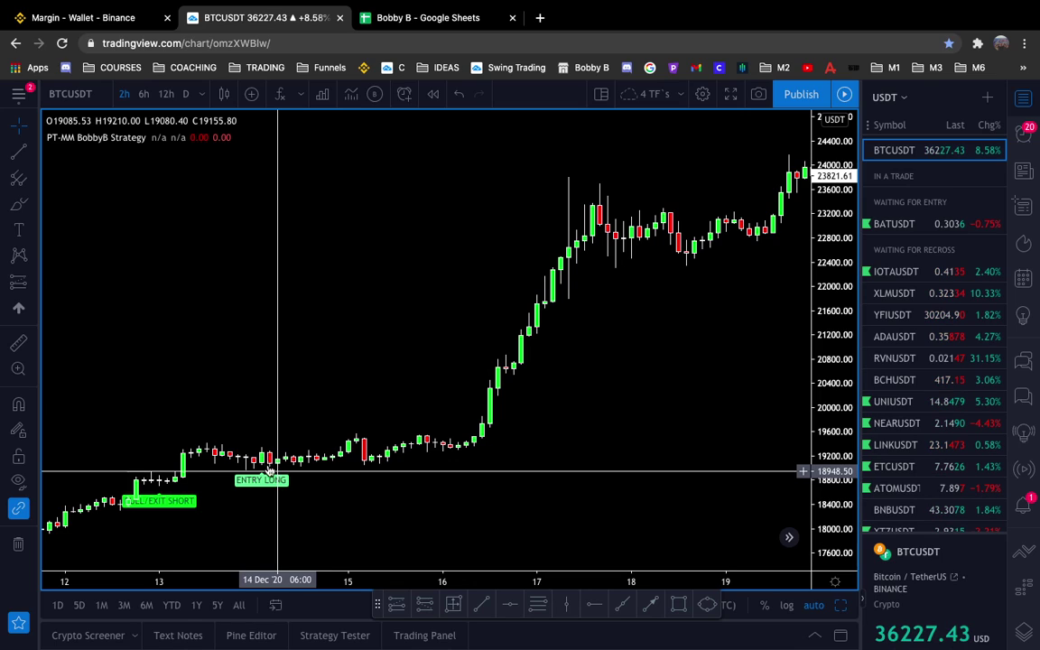
left_click(420, 18)
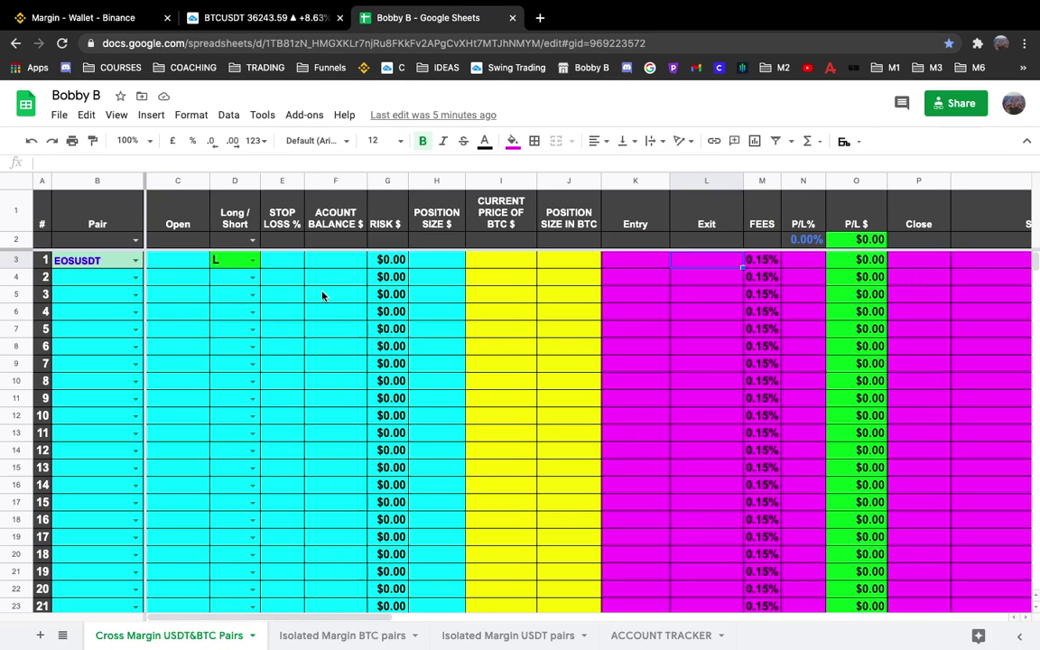
left_click(113, 18)
left_click(440, 165)
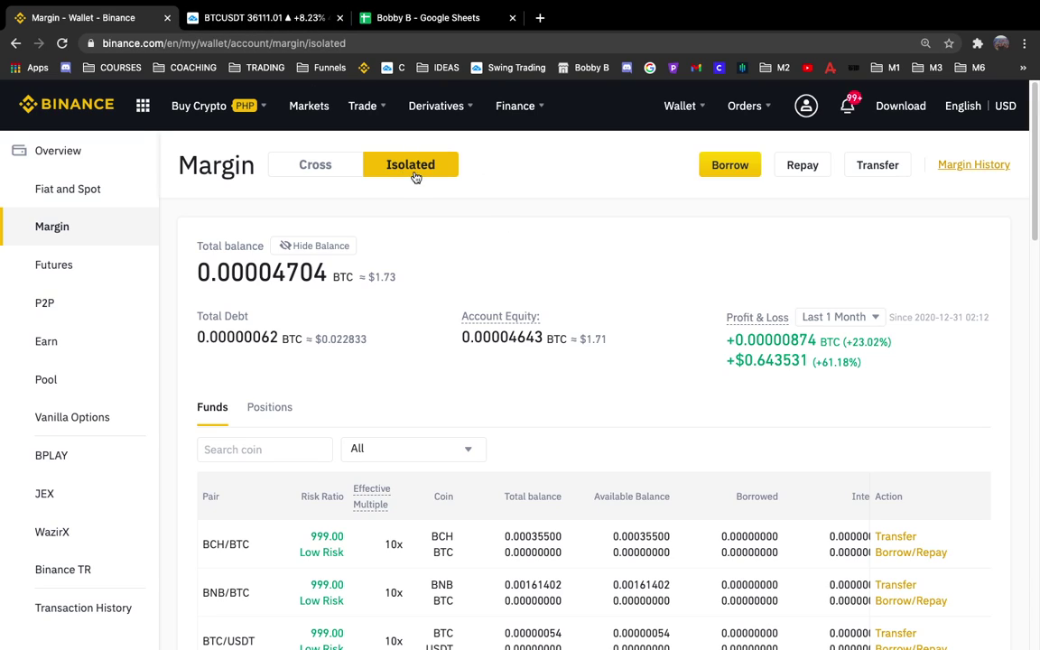
left_click(238, 22)
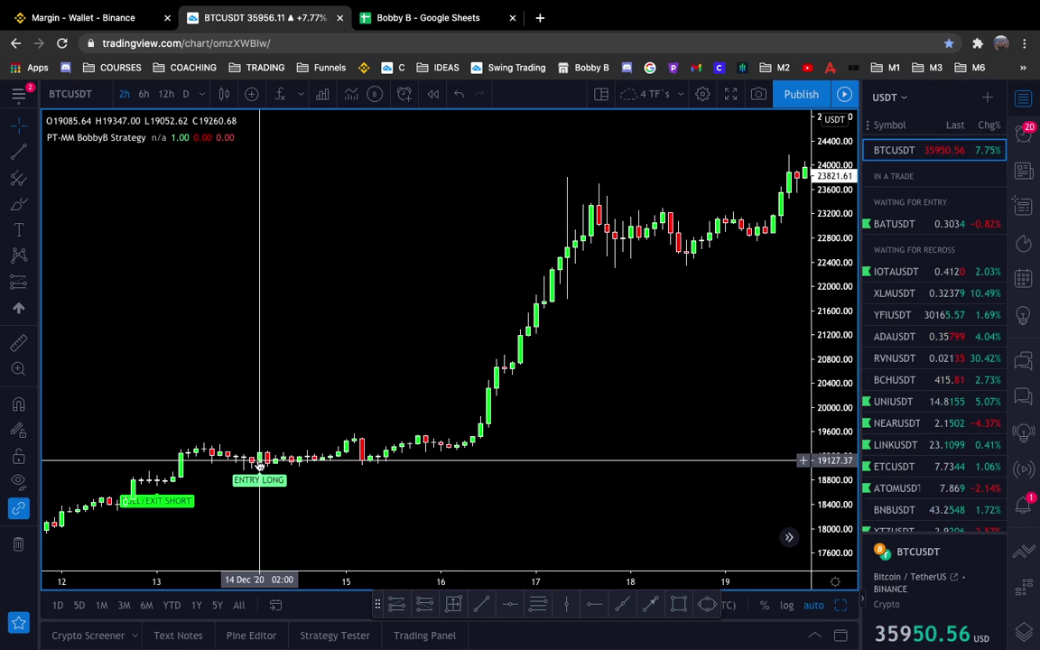
scroll(256, 463, "up", 1)
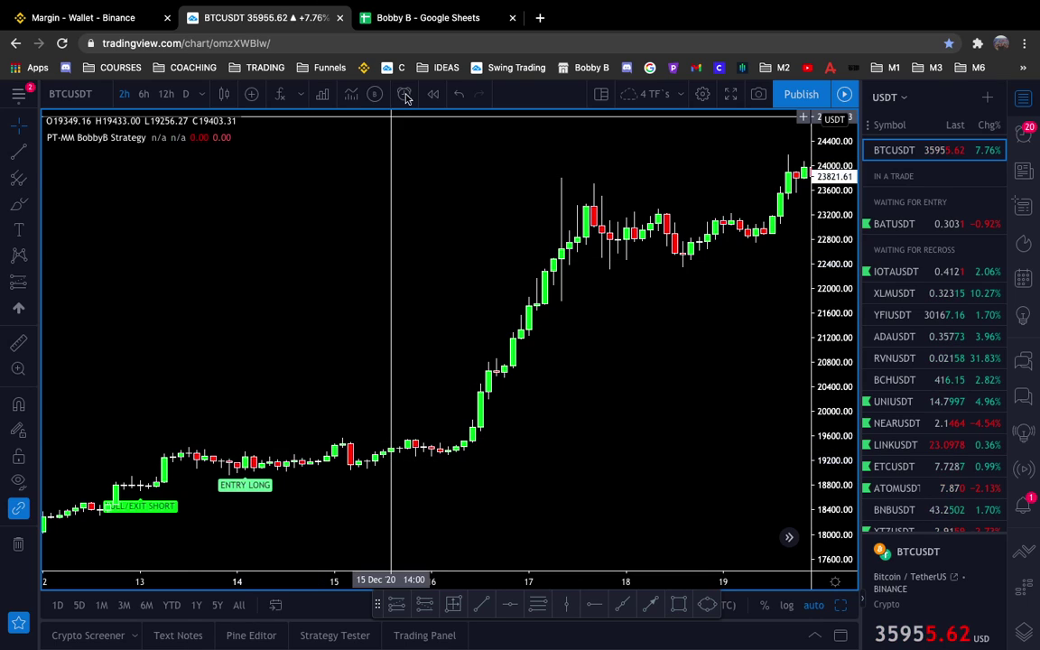
Look through the Isolated Margin BTC pairs, Isolated Margin USDT pairs and ACCOUNT TRACKER sheets of the Bobby B spreadsheet.
left_click(413, 27)
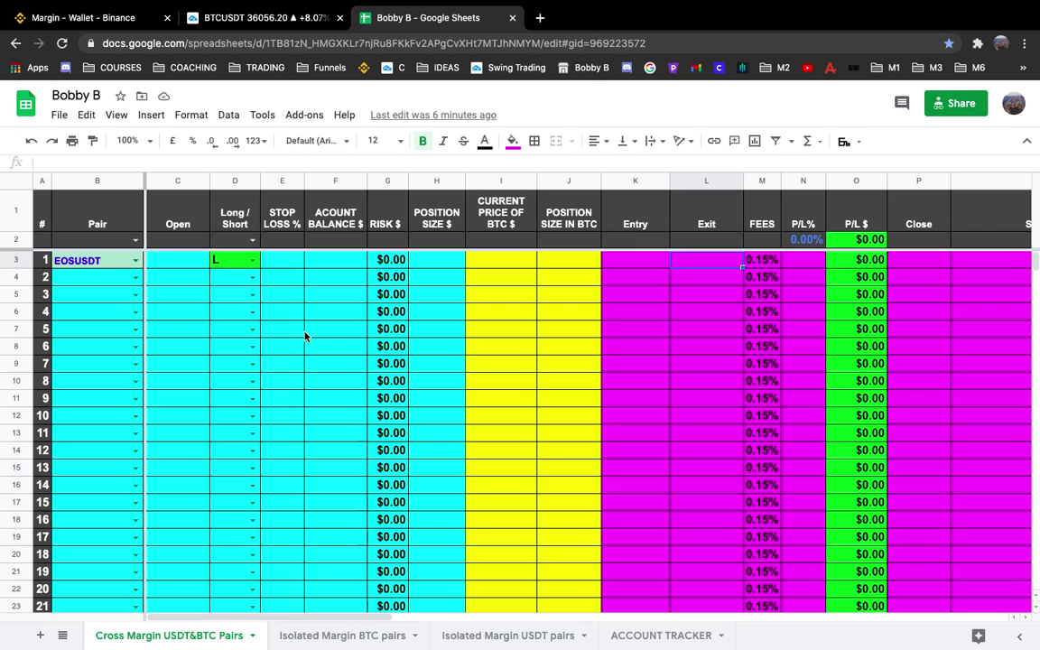
left_click(371, 634)
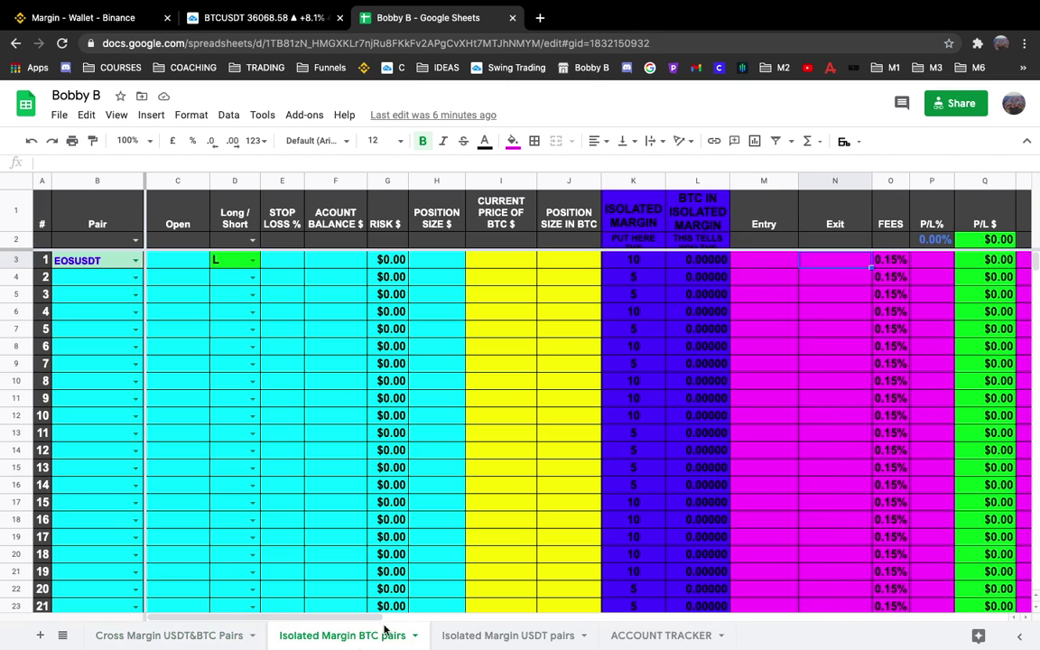
left_click(539, 640)
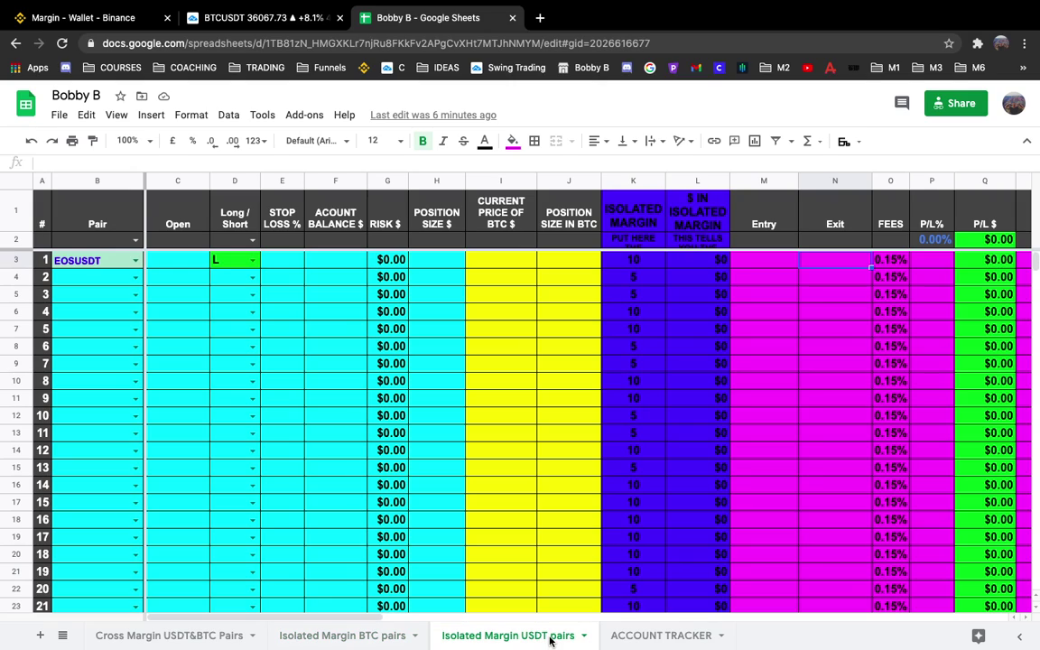
left_click(659, 637)
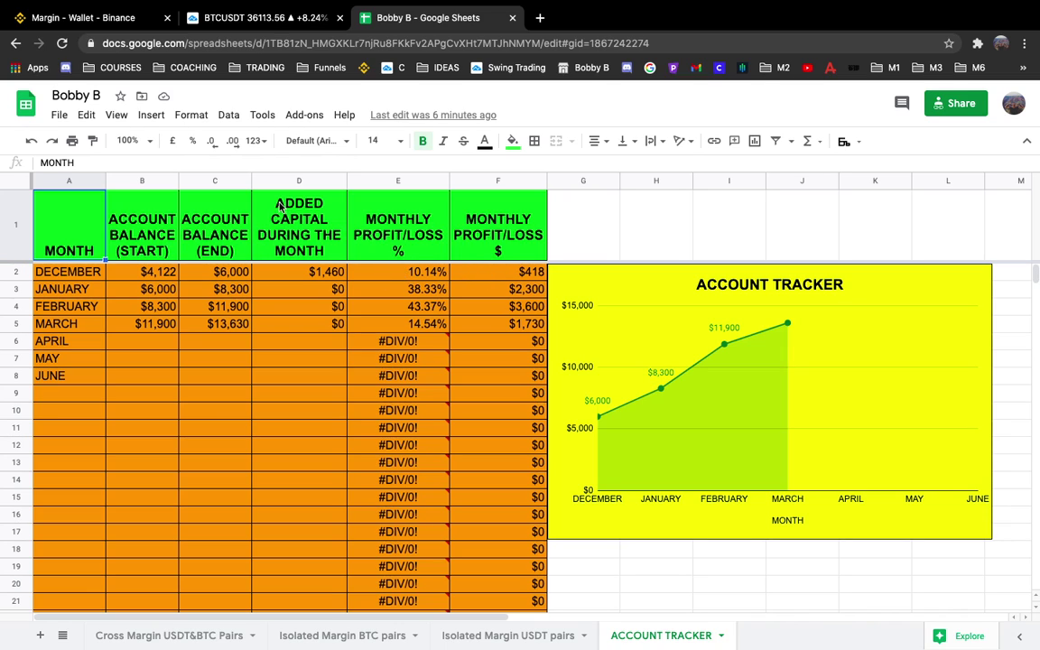
Switch to the cross margin account on Binance and highlight its dollar profit and loss figure for the last month.
left_click(136, 18)
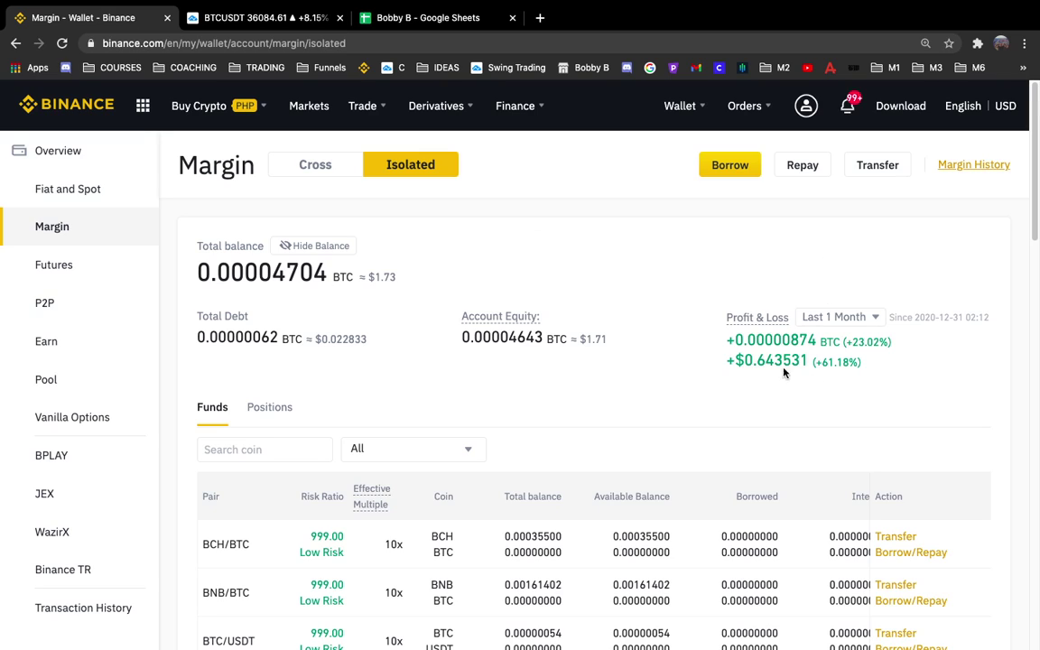
left_click(343, 175)
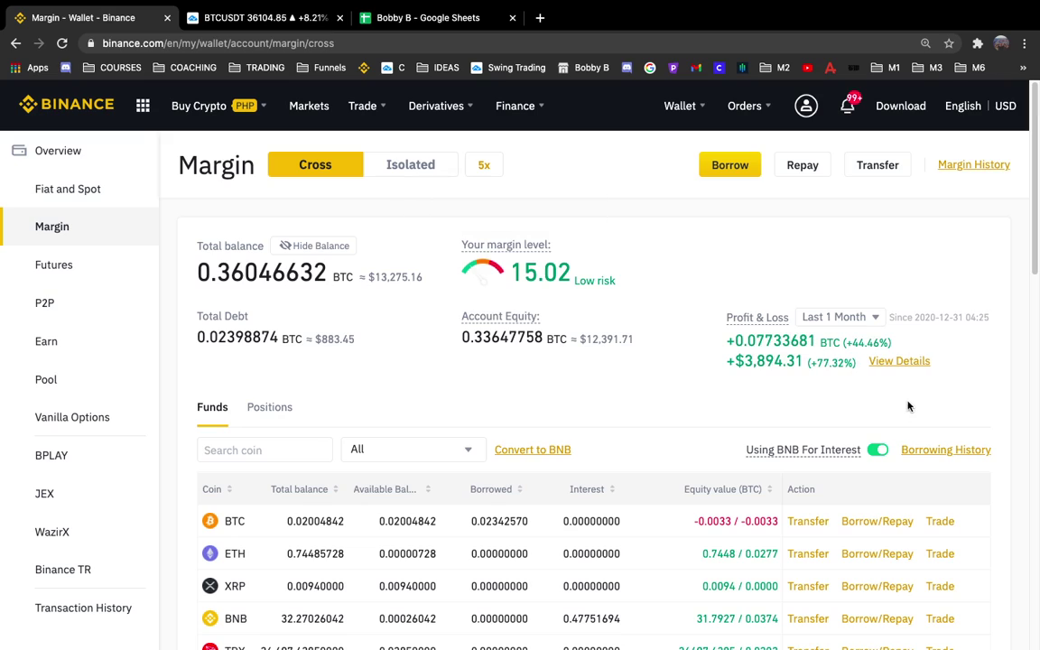
left_click_drag(741, 361, 849, 369)
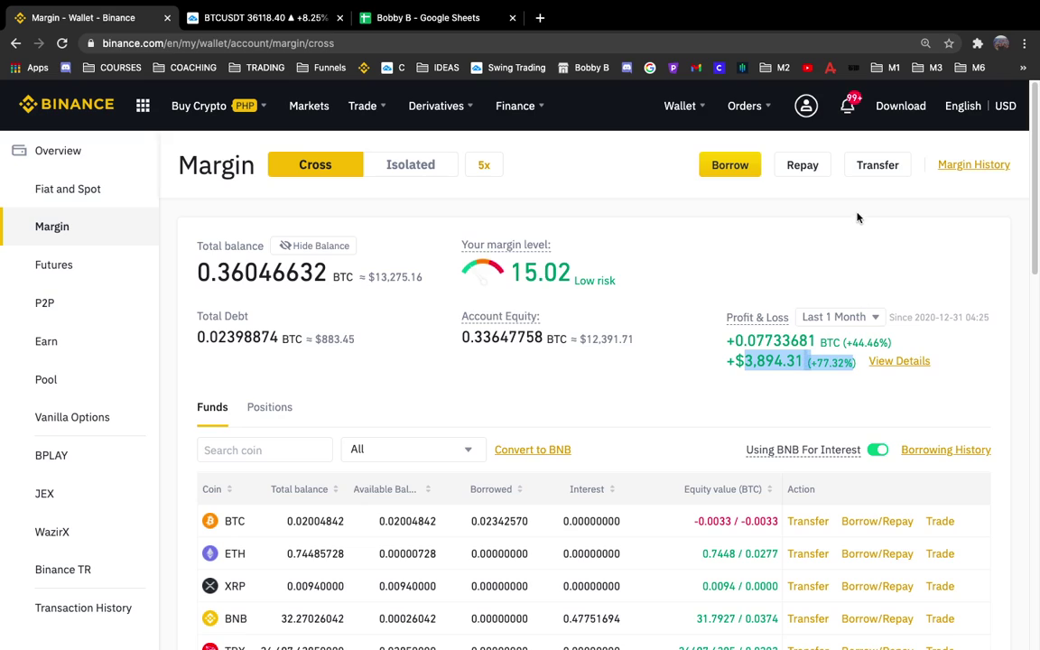
Open the margin account's profit and loss details and display the charts with the USDT Benchmark.
left_click(889, 363)
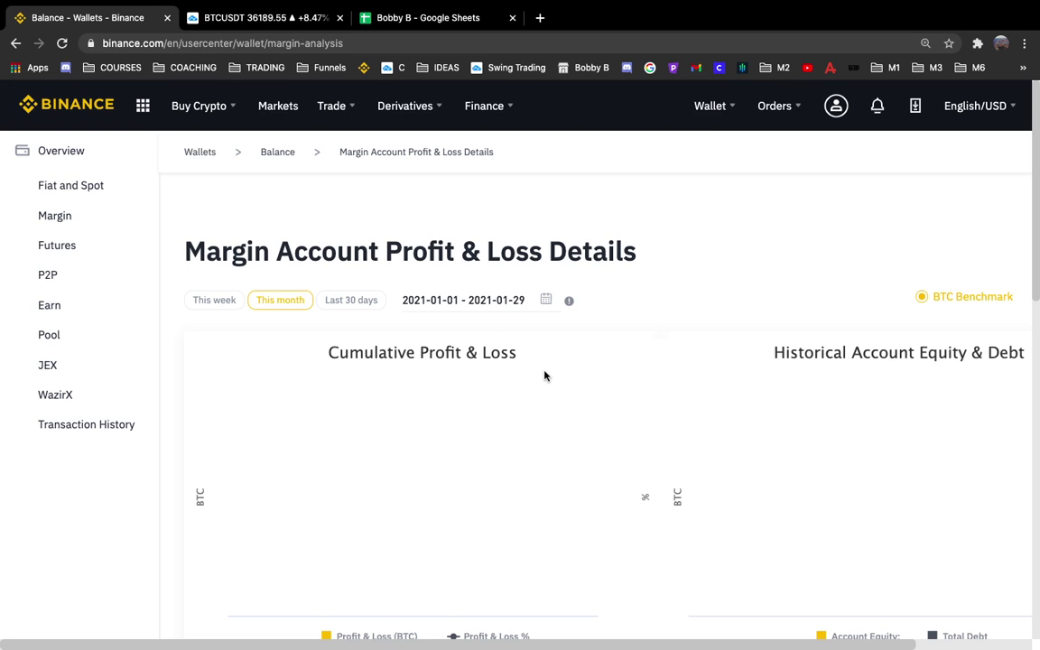
scroll(539, 377, "down", 1)
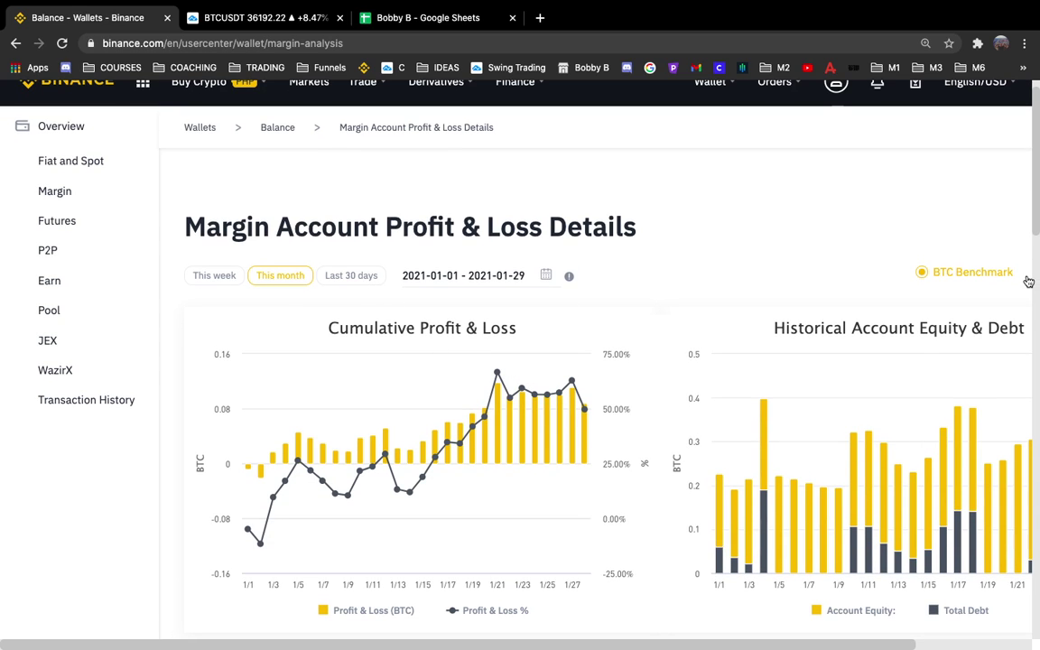
left_click_drag(527, 647, 644, 648)
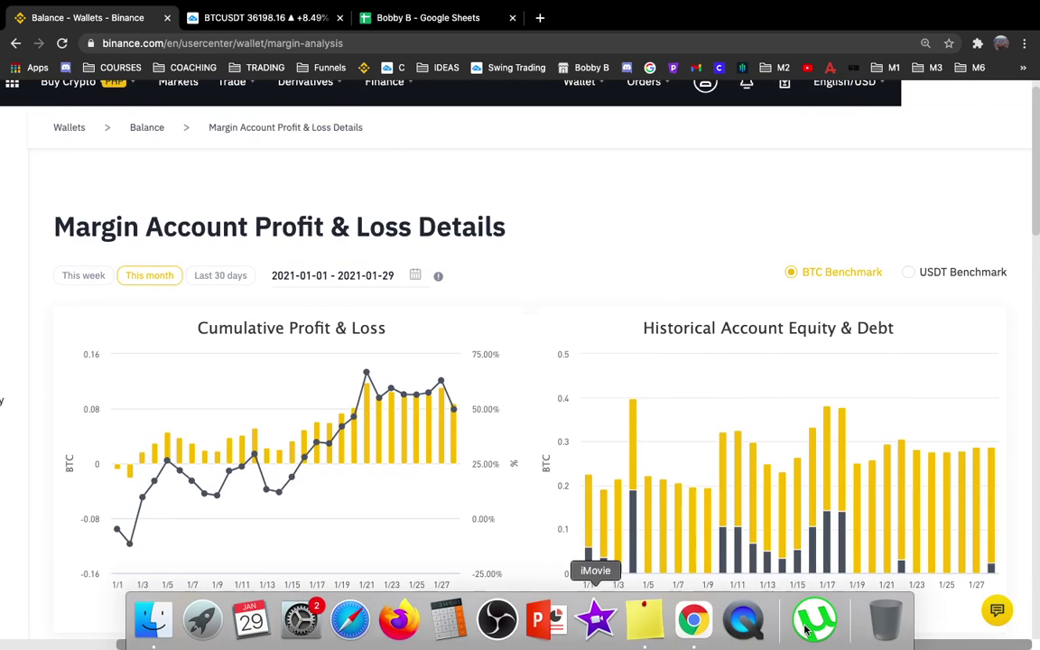
left_click(915, 274)
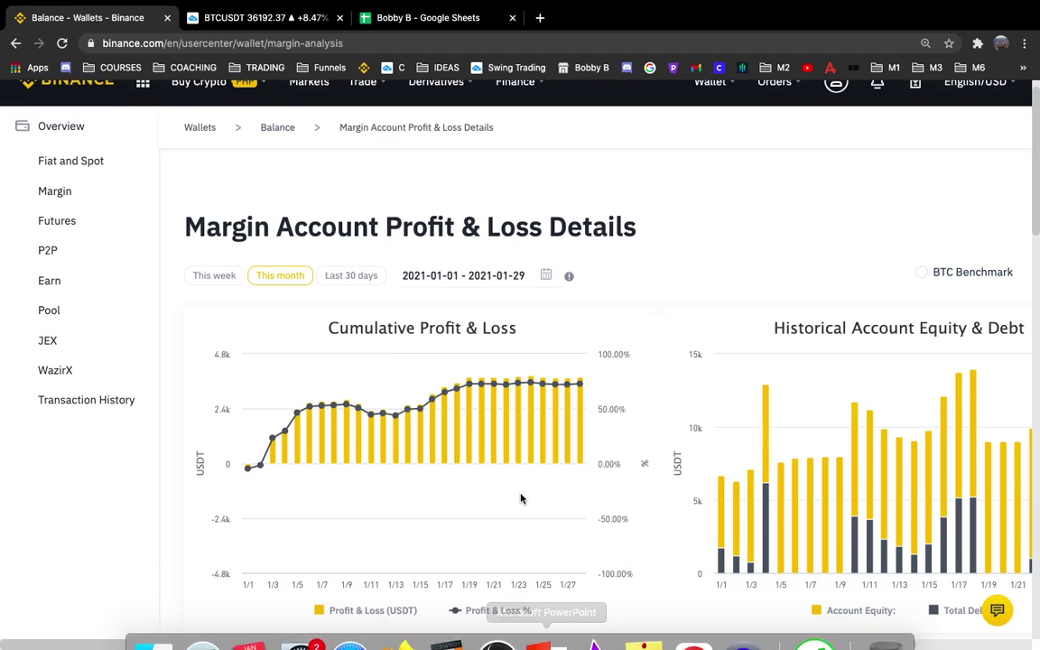
Examine the late-January daily values in the Cumulative Profit & Loss chart.
mouse_move(566, 635)
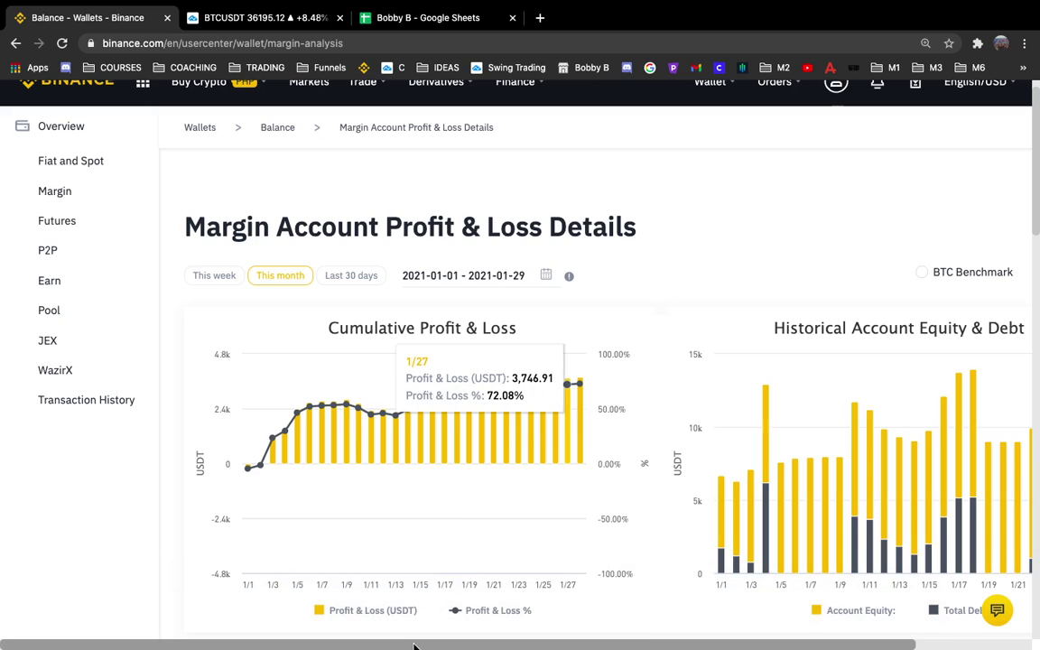
scroll(560, 623, "right", 5)
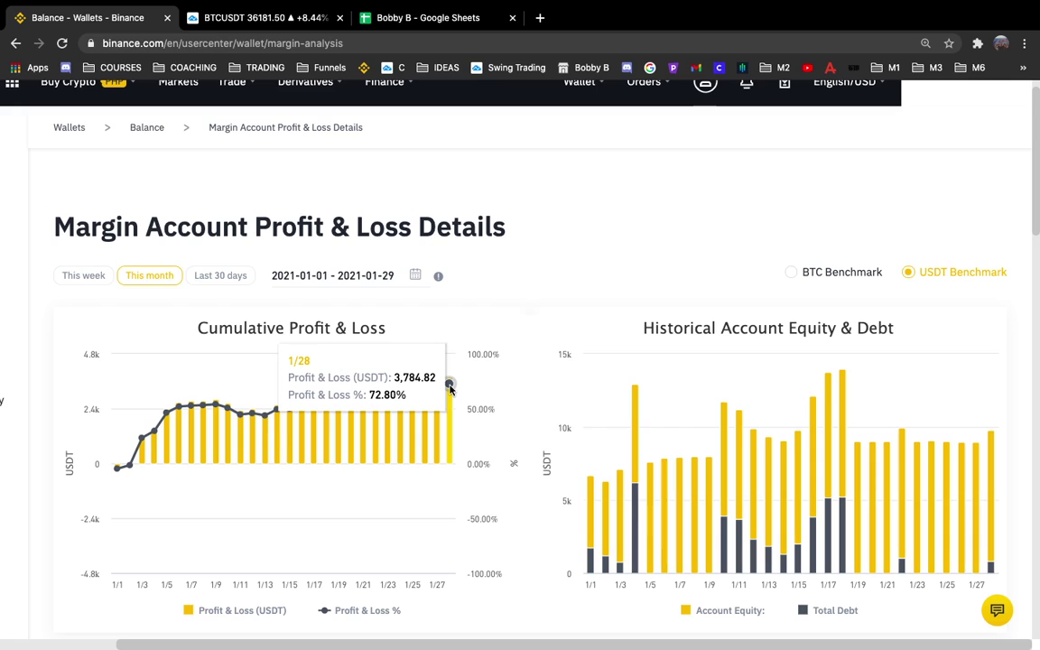
scroll(692, 249, "up", 1)
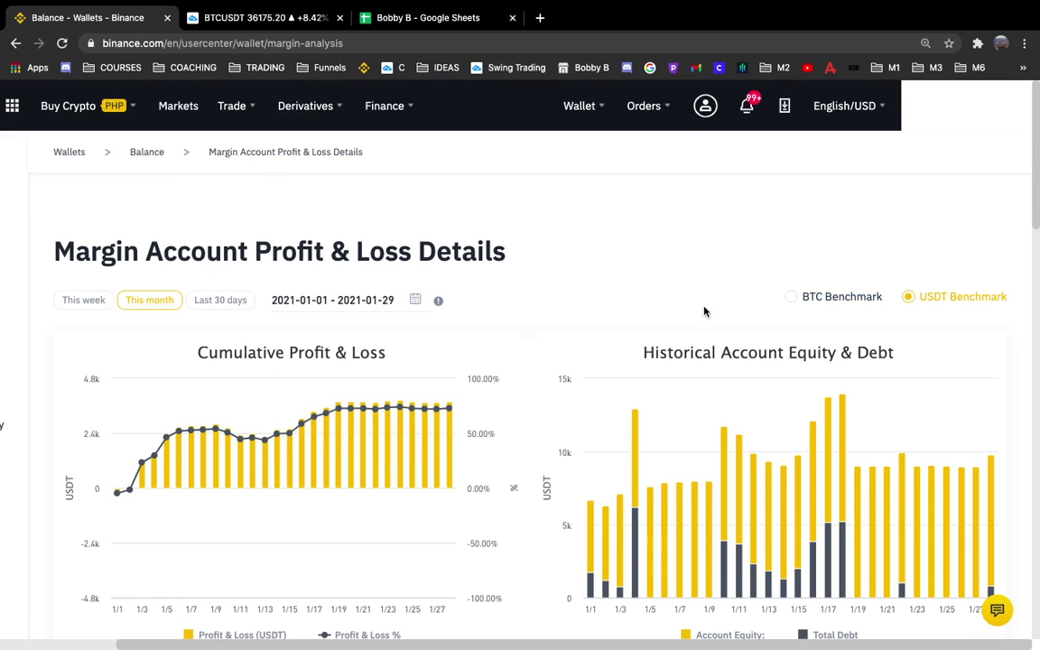
scroll(633, 274, "down", 2)
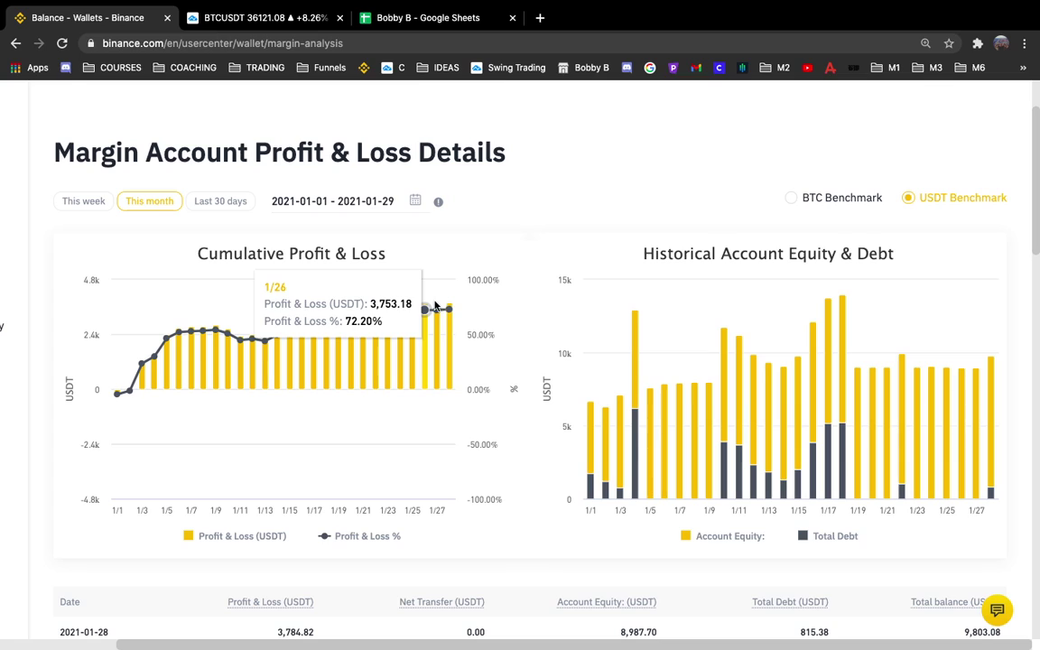
scroll(248, 262, "up", 2)
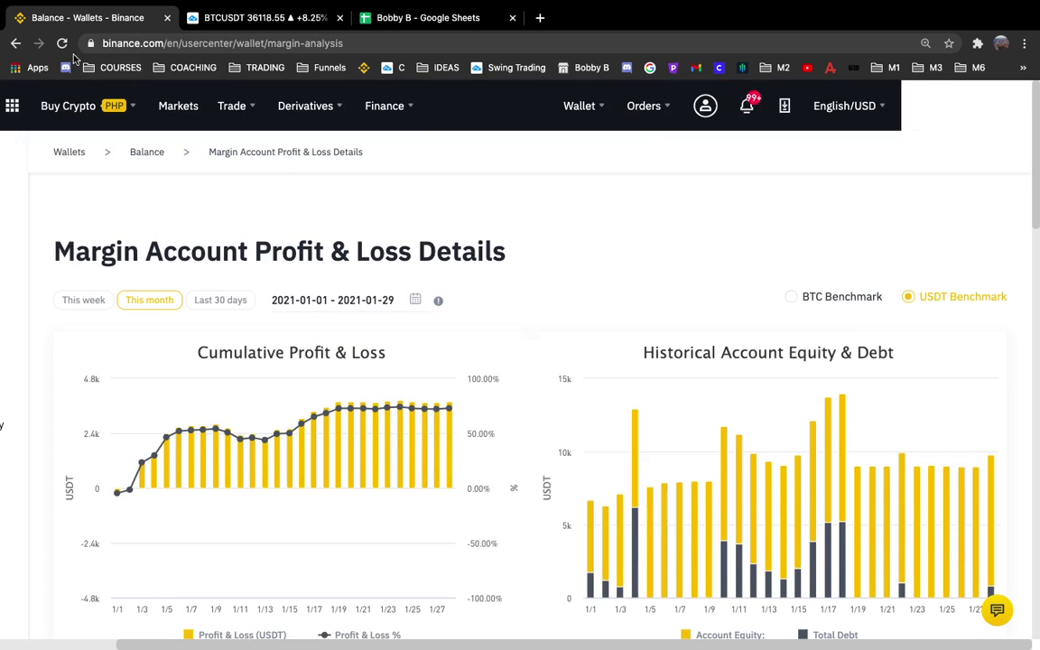
Return to the Binance cross margin wallet and review it alongside the Bobby B spreadsheet and the long entry on the BTCUSDT chart.
left_click(62, 42)
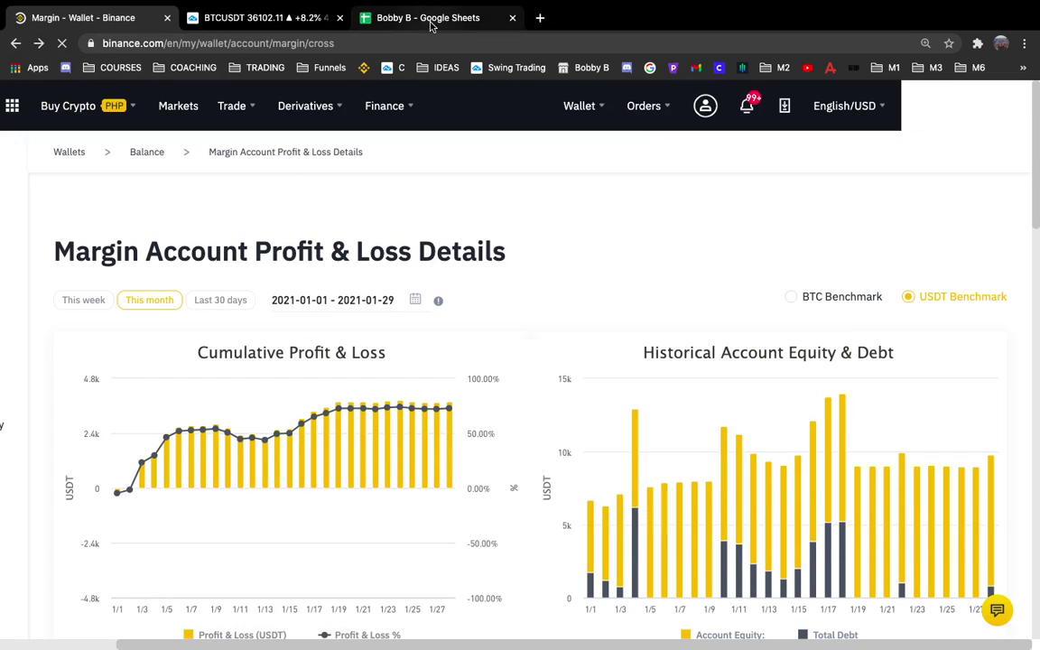
left_click(432, 25)
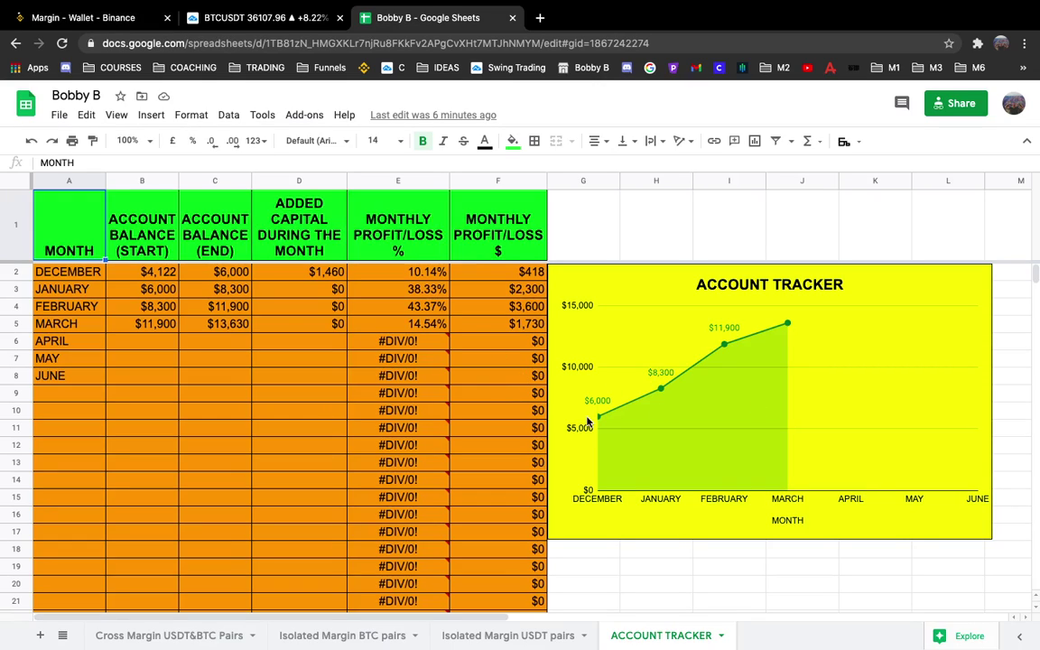
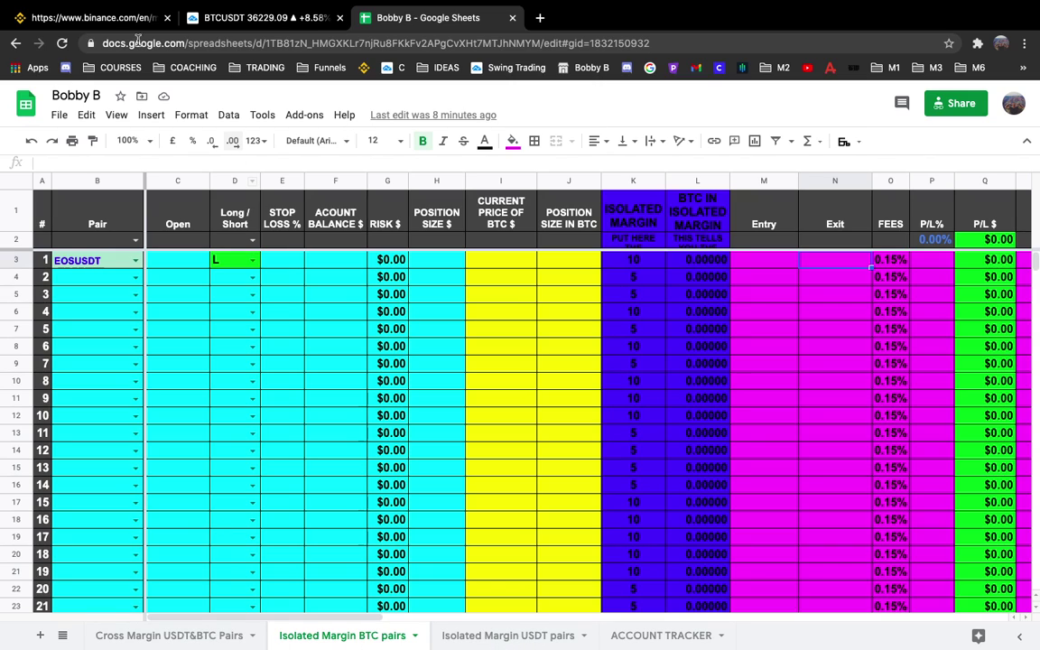
left_click(86, 16)
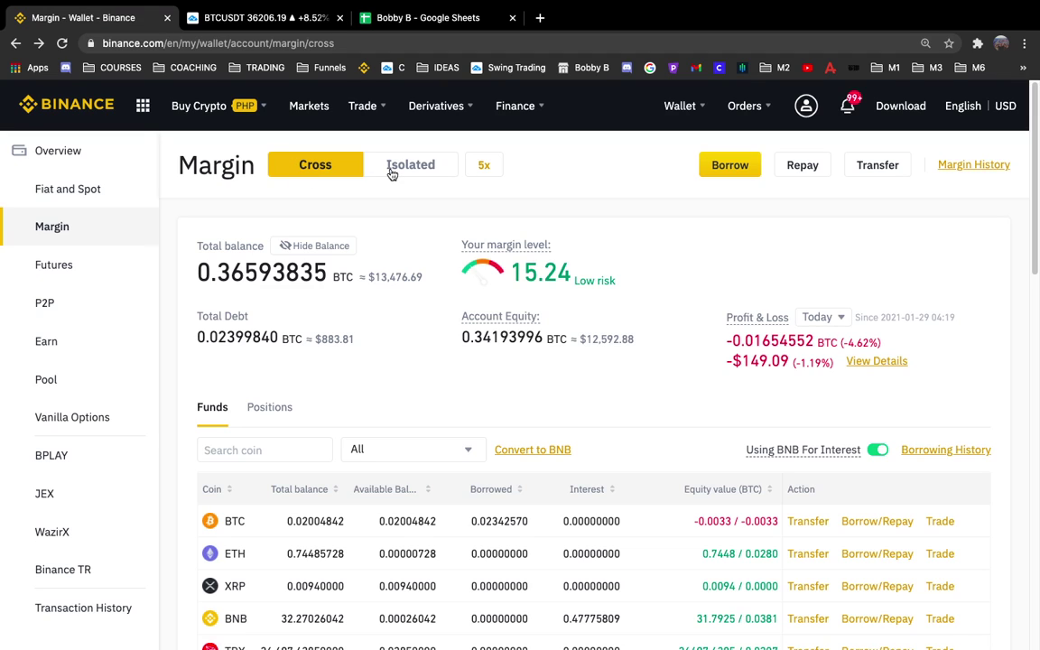
left_click(425, 18)
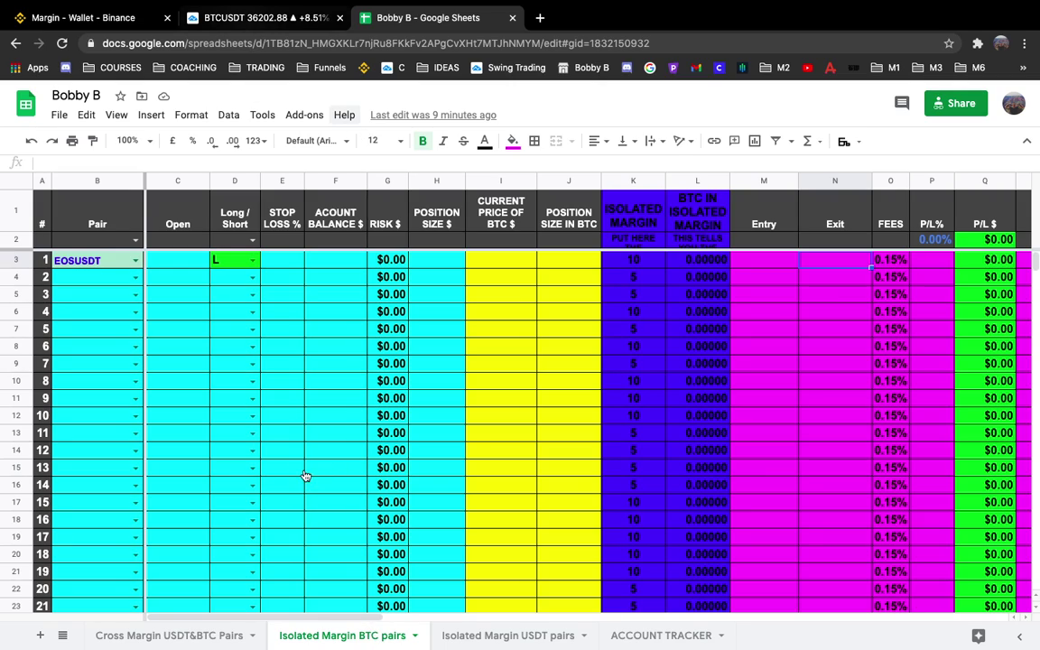
key("ctrl+shift+Tab")
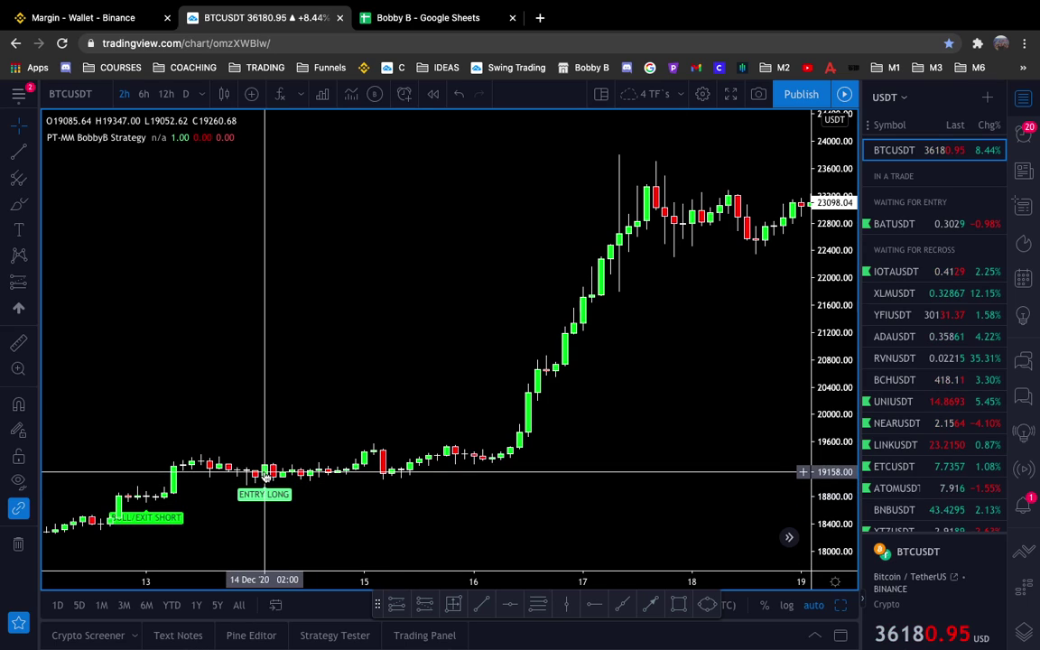
left_click(444, 28)
On the Isolated Margin USDT pairs sheet, set the pair of trade 1 to BTCUSDT.
left_click(505, 637)
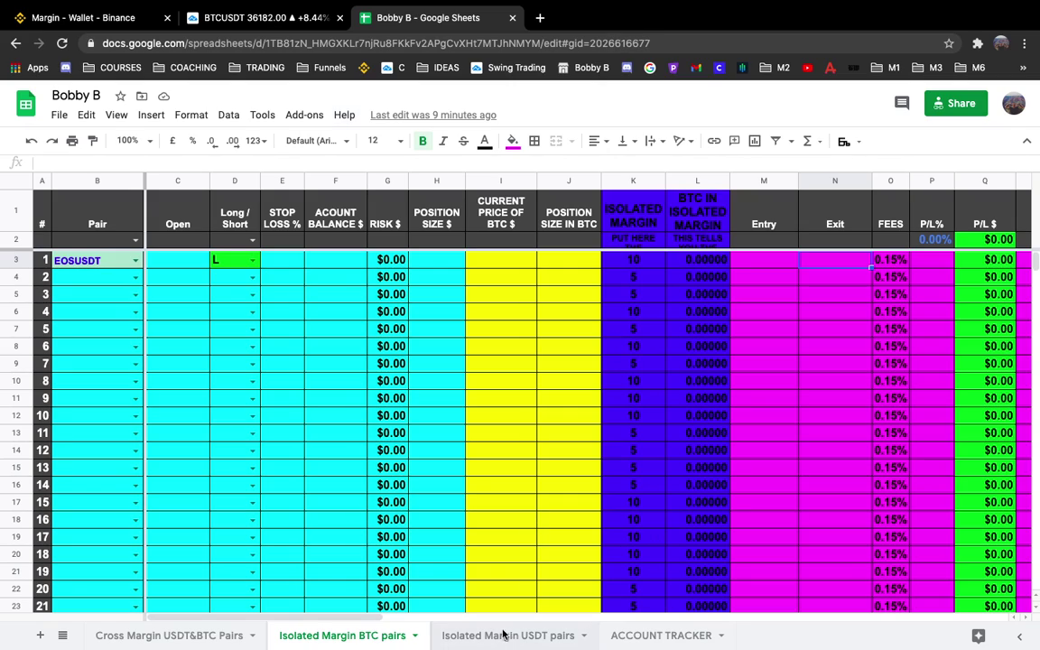
left_click(135, 264)
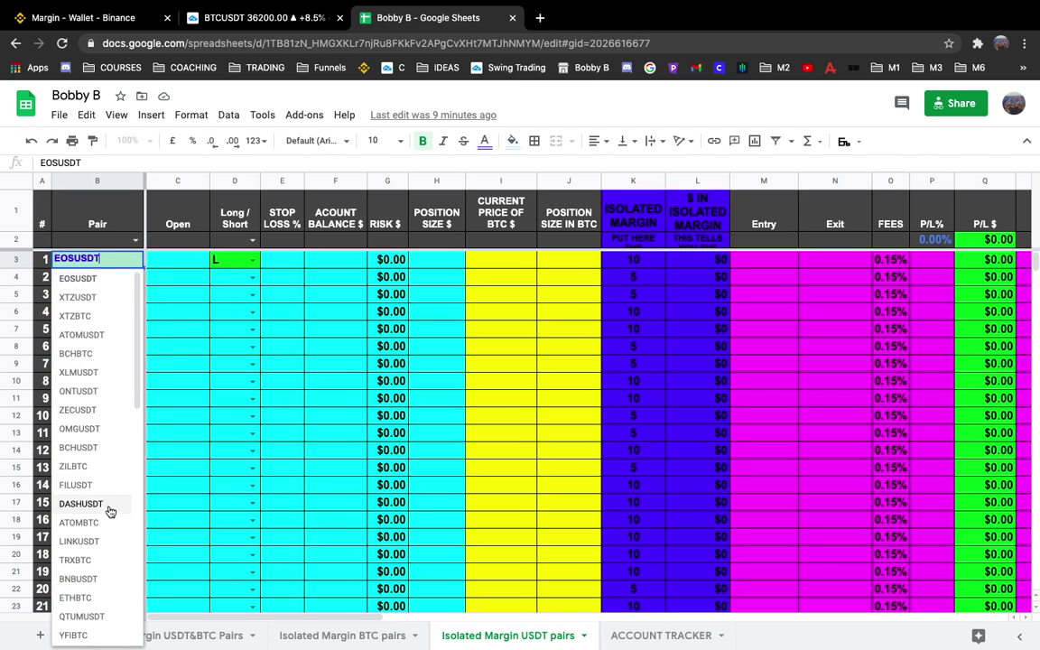
scroll(108, 507, "down", 5)
scroll(107, 507, "down", 5)
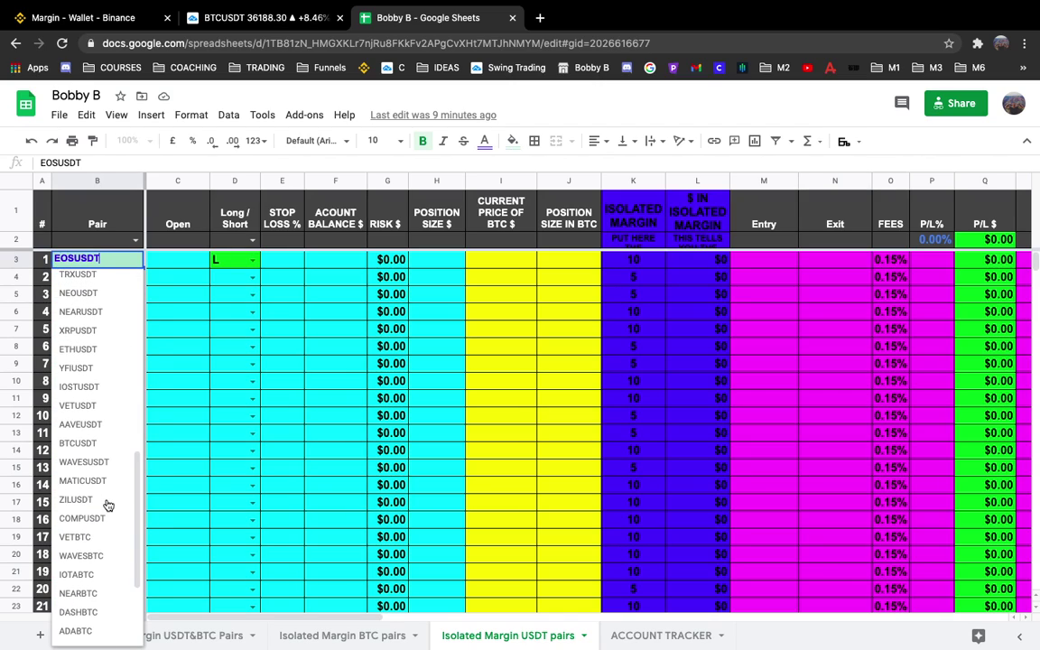
left_click(77, 443)
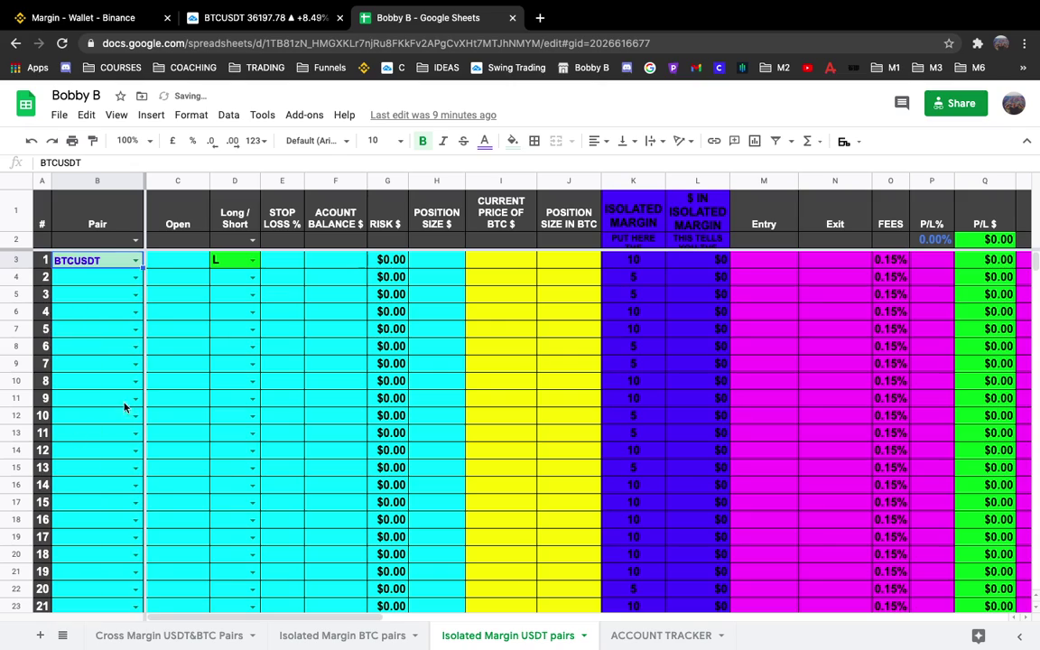
Enter the open date 29/01/2021 for trade 1 and set its direction to L.
left_click(182, 264)
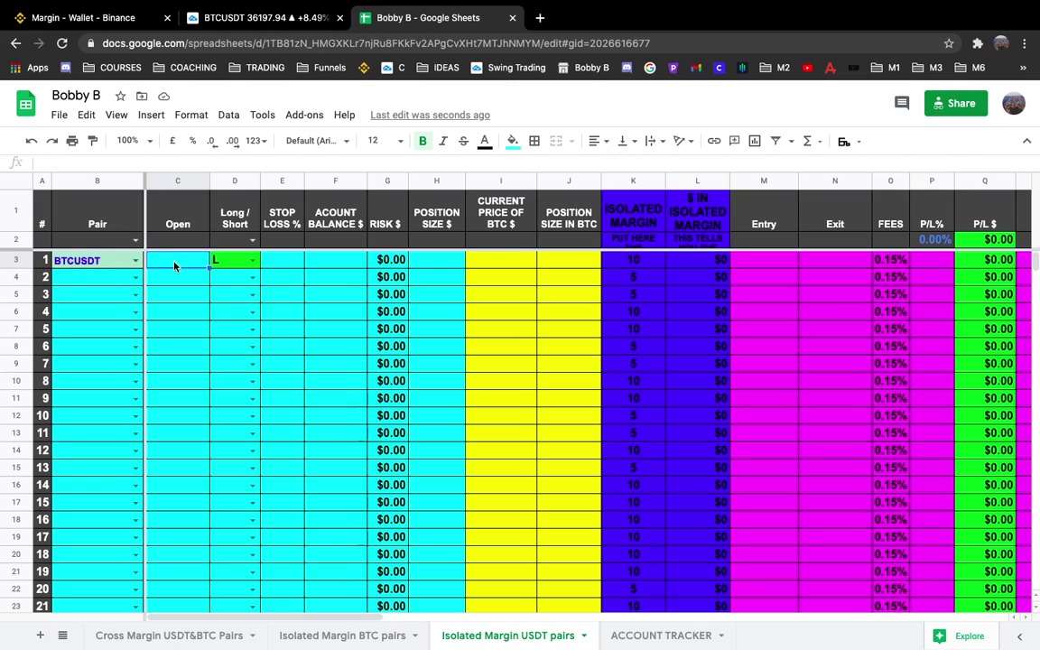
type("29/0")
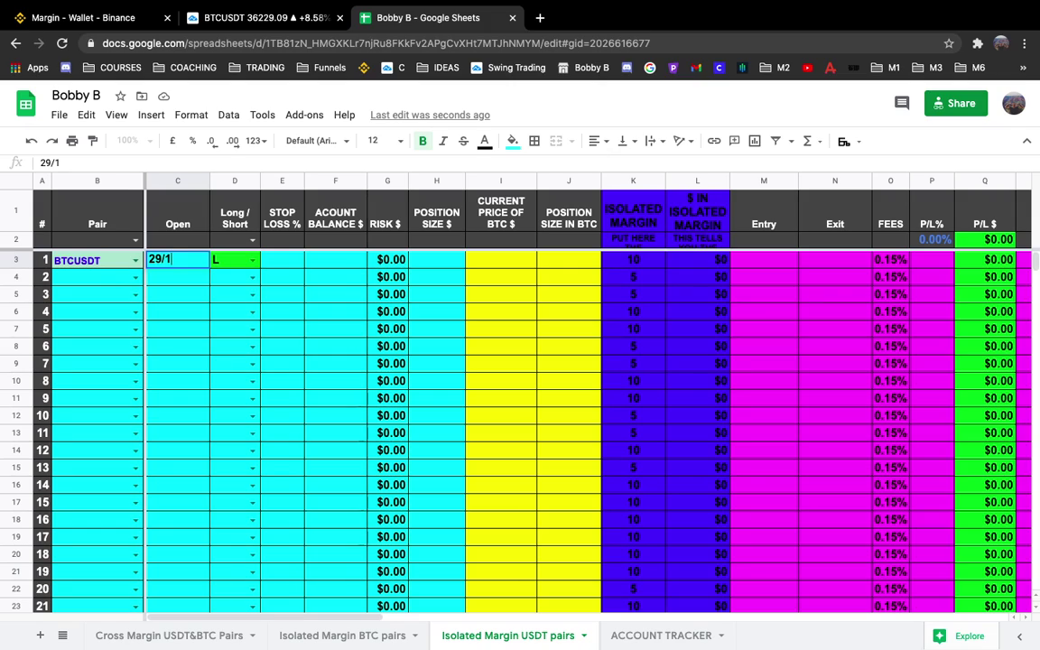
type("1")
key("Tab")
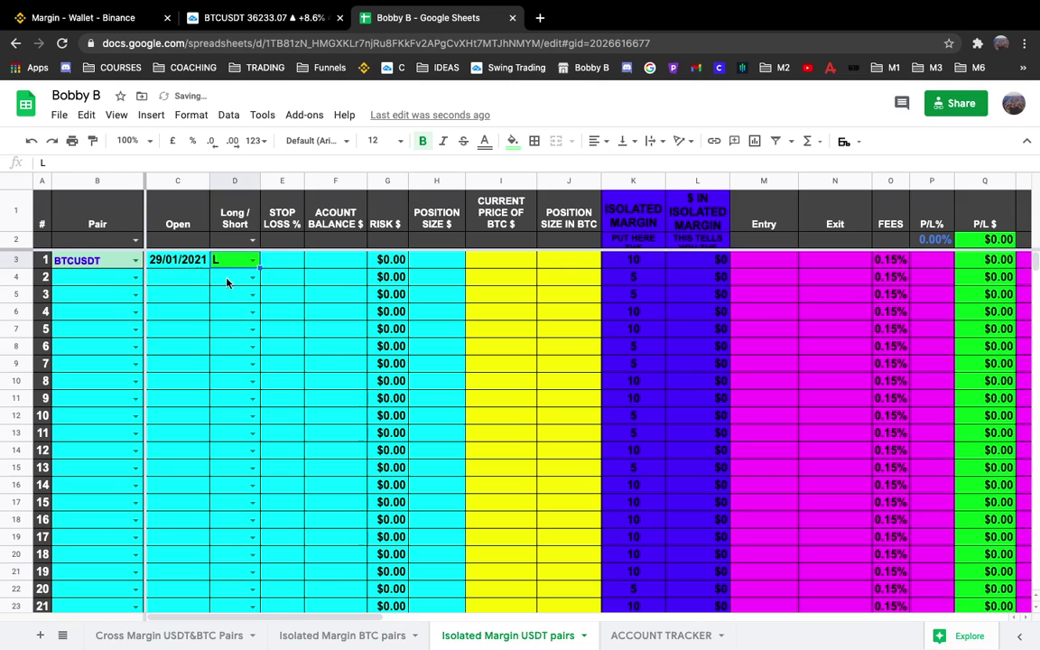
left_click(252, 261)
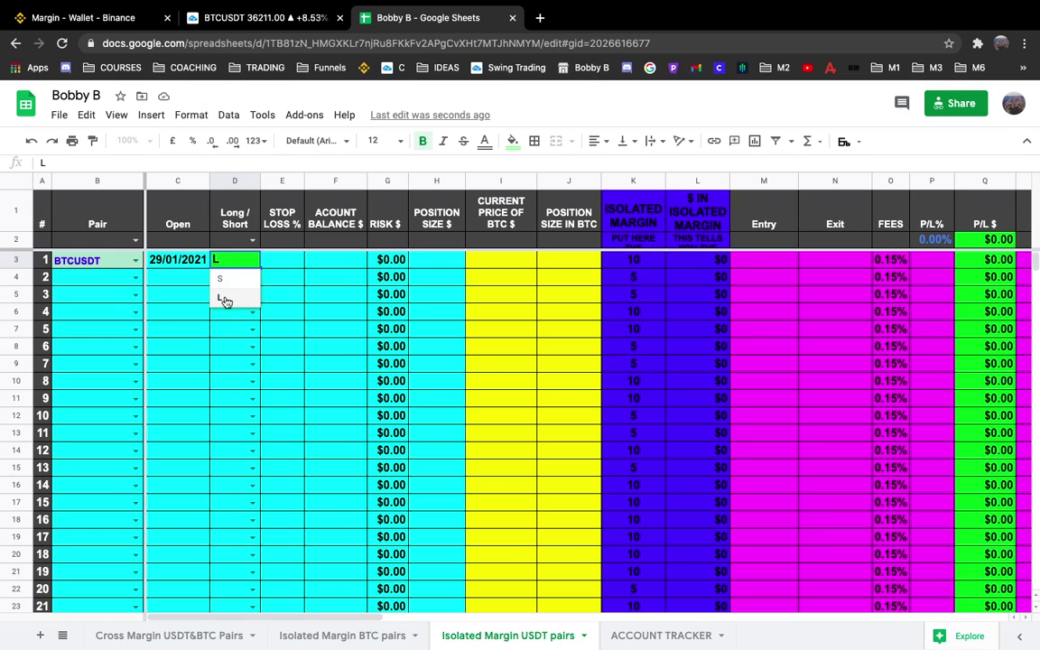
left_click(225, 301)
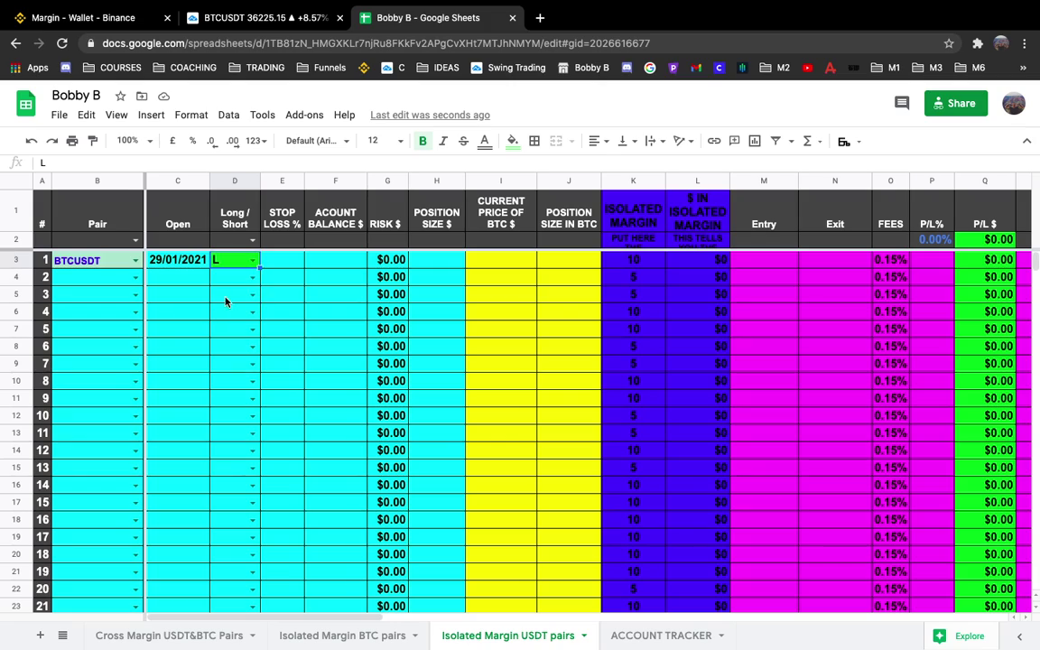
Switch to the TradingView BTCUSDT chart and draw a long position at the 14 December ENTRY LONG signal with a stop about 3.13% below entry.
left_click(278, 263)
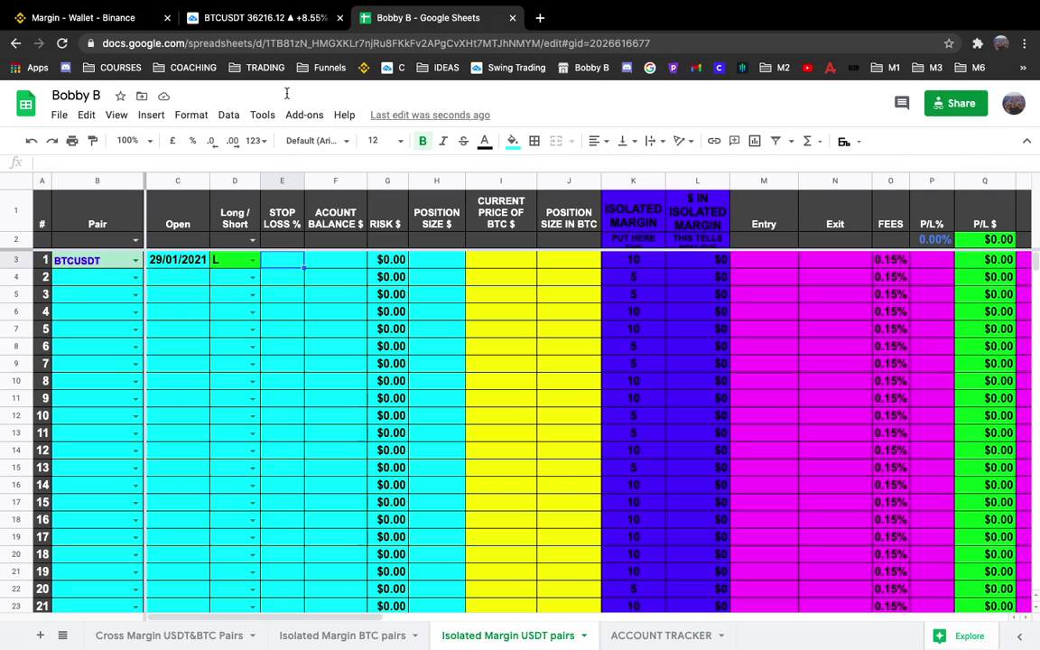
left_click(268, 18)
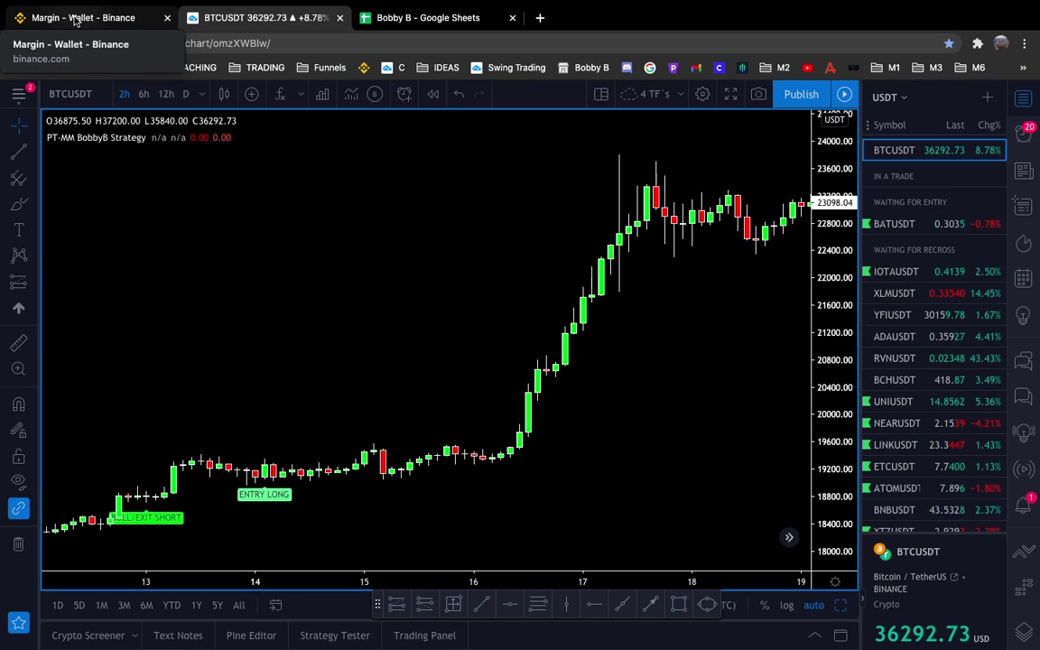
scroll(293, 379, "down", 2)
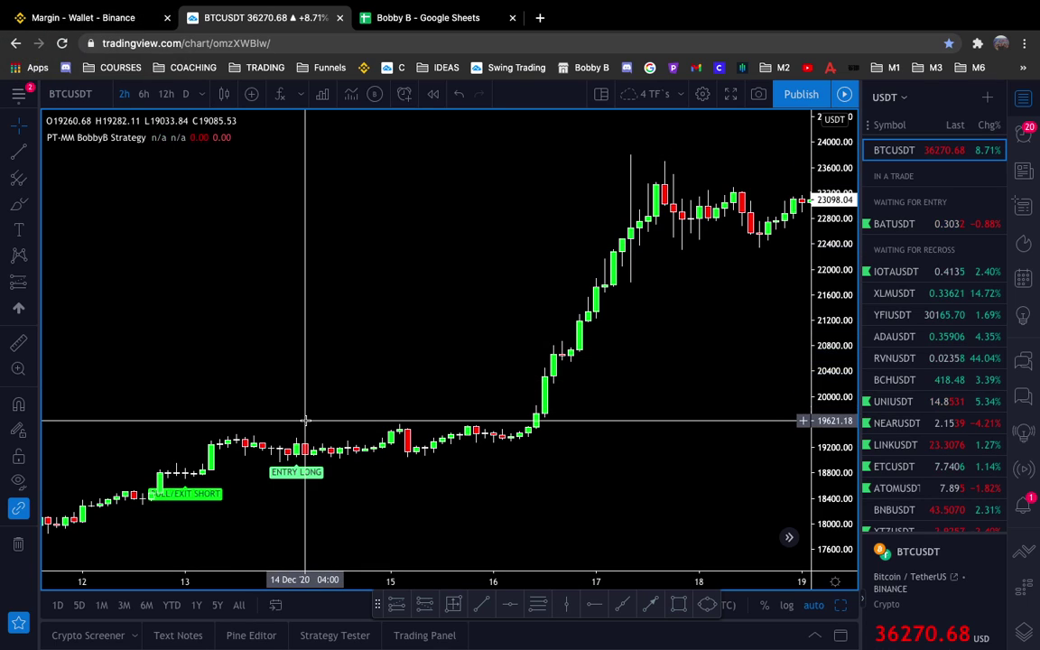
scroll(299, 419, "up", 1)
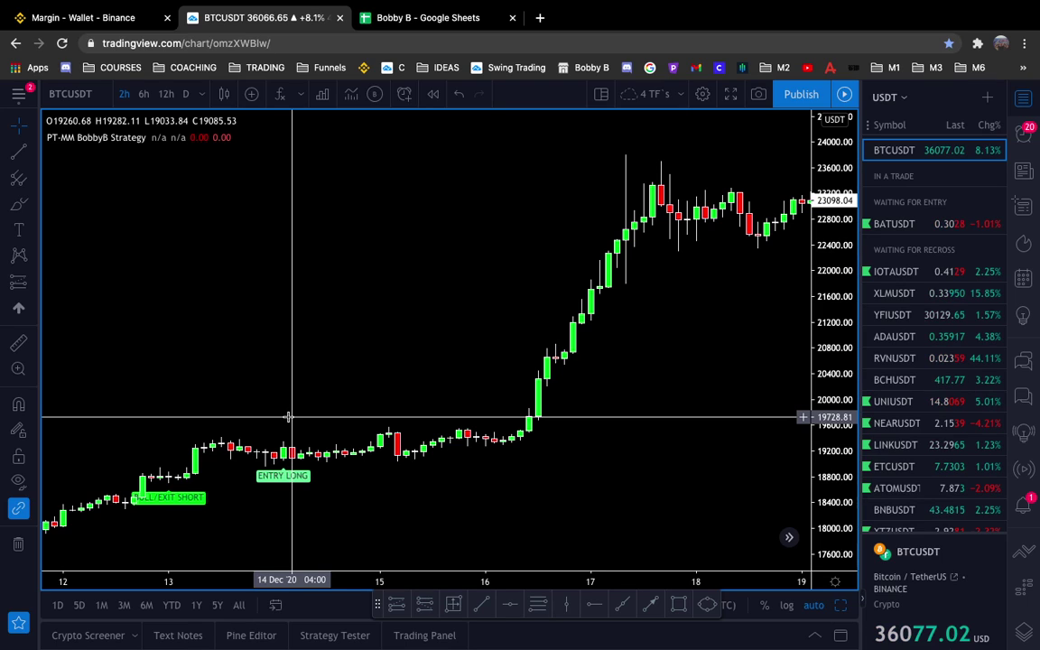
scroll(280, 420, "down", 2)
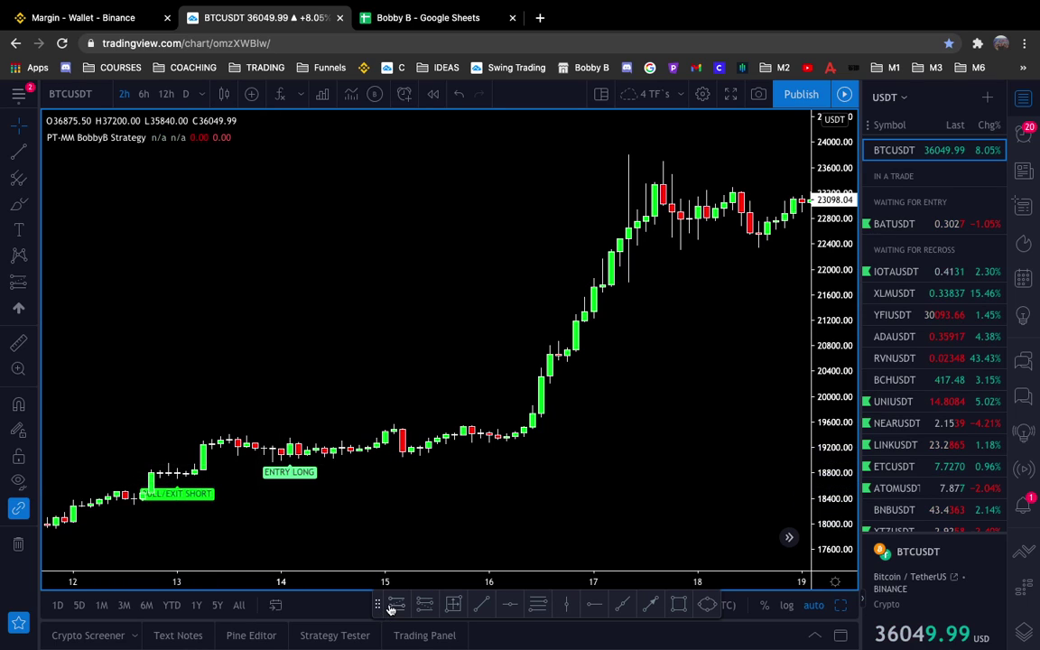
left_click(307, 471)
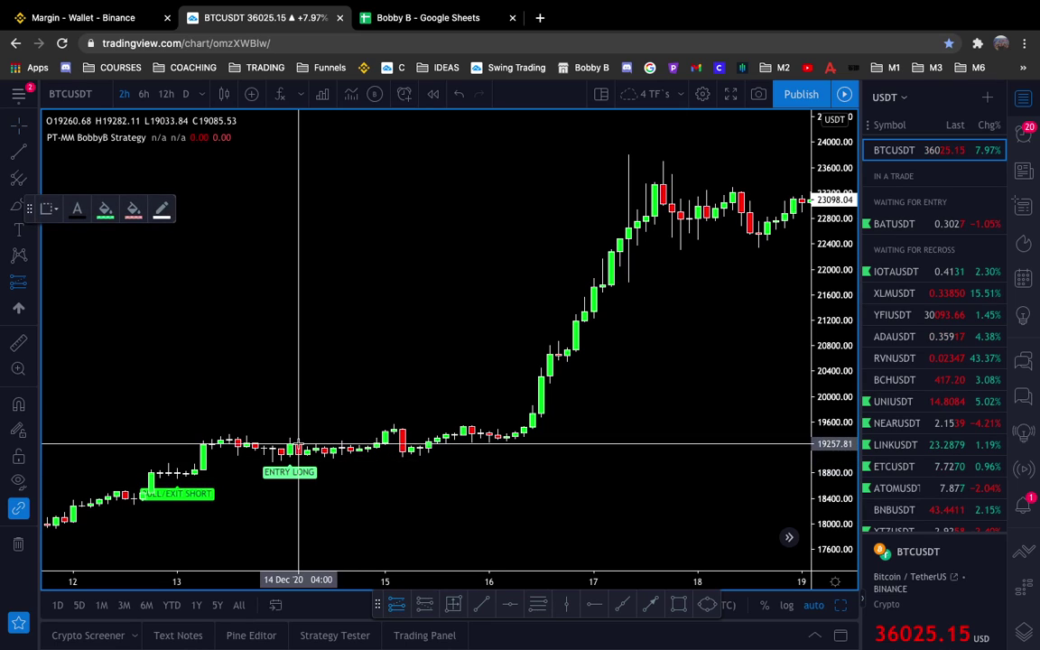
left_click(292, 486)
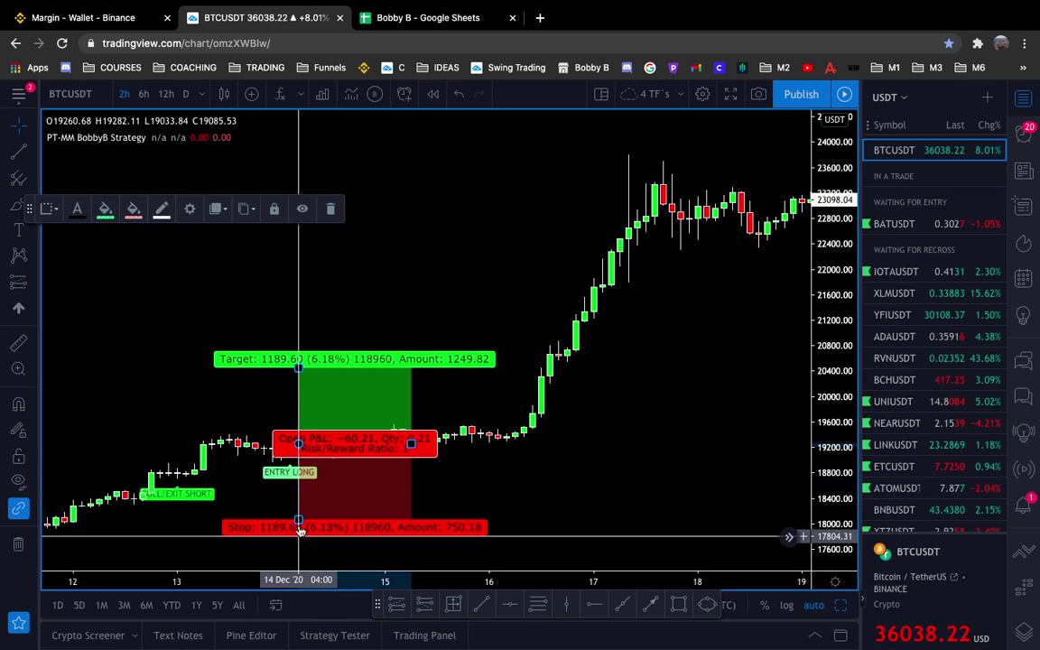
left_click_drag(298, 486, 298, 483)
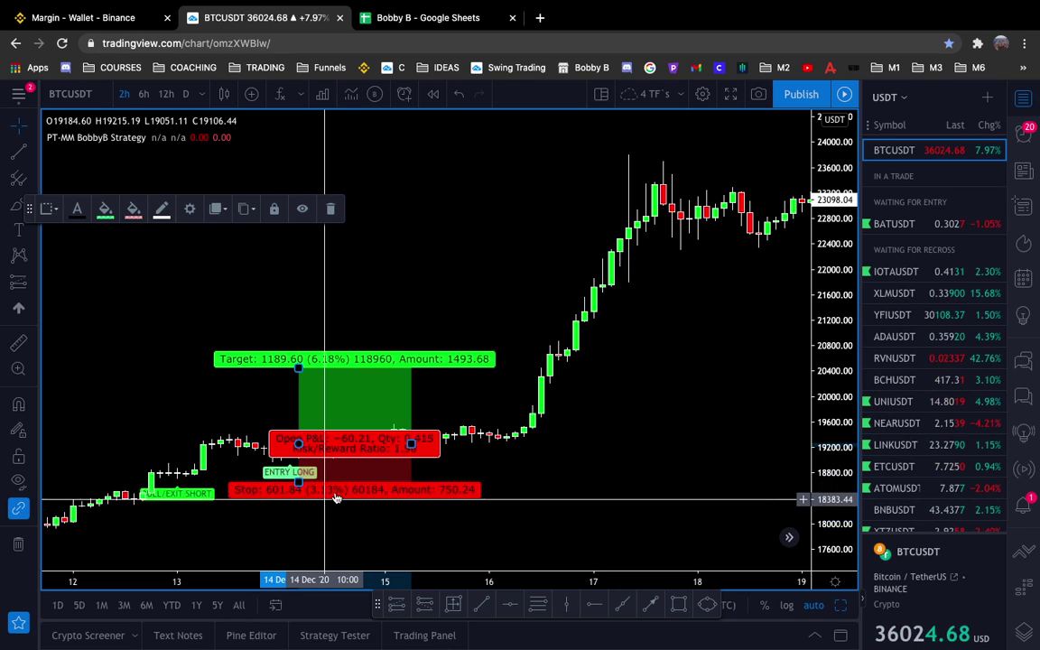
Return to the Bobby B spreadsheet and set the stop loss of trade 1 to 3.13%.
left_click(424, 18)
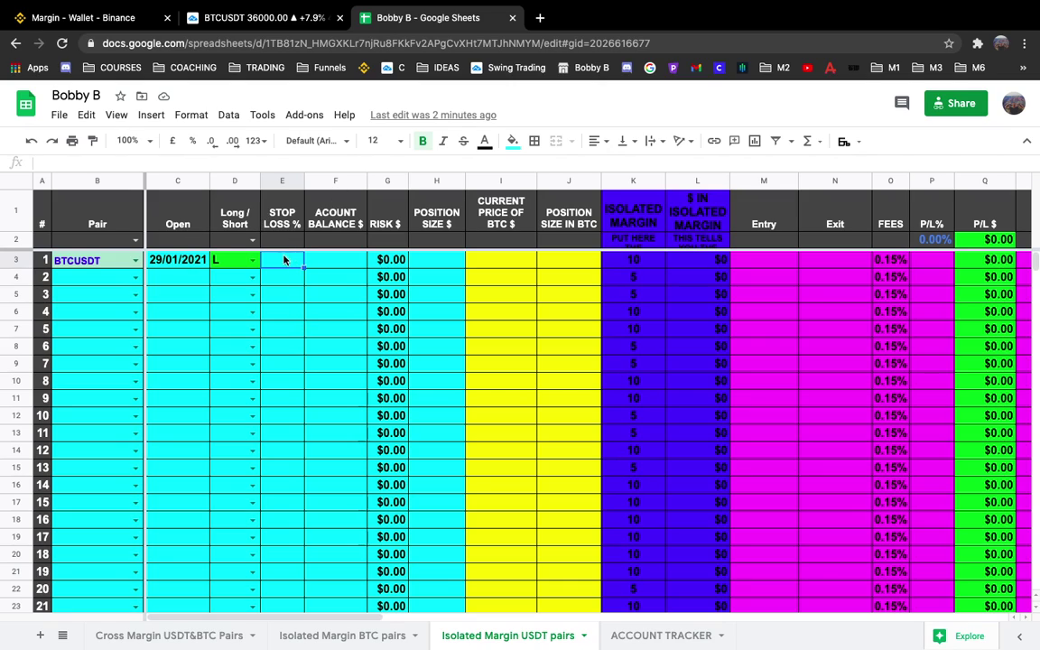
type("3.1")
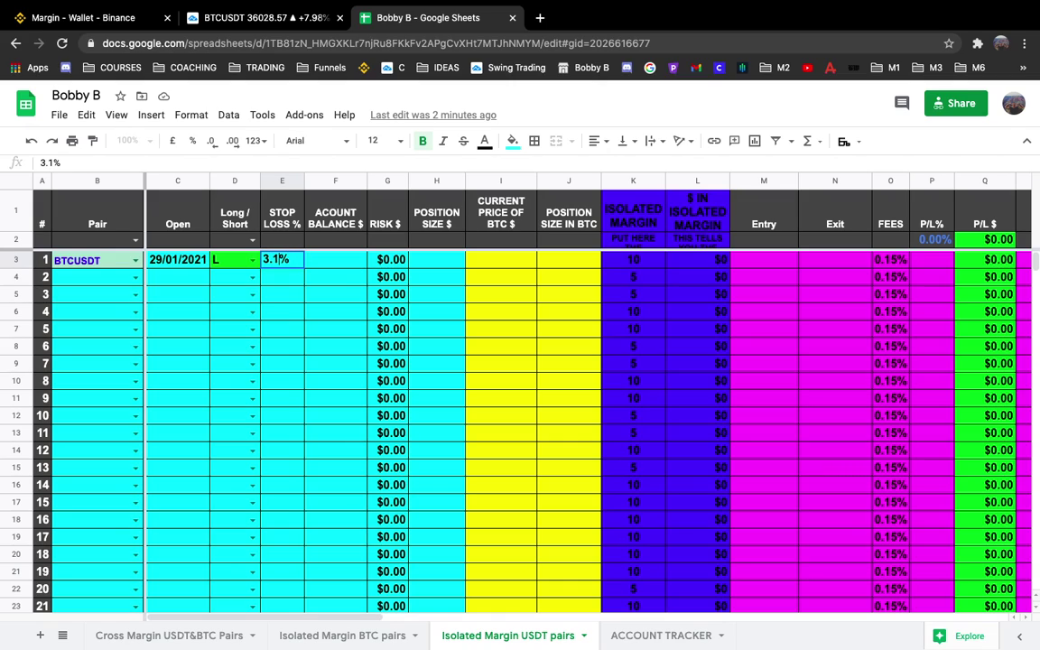
type("3")
key("Tab")
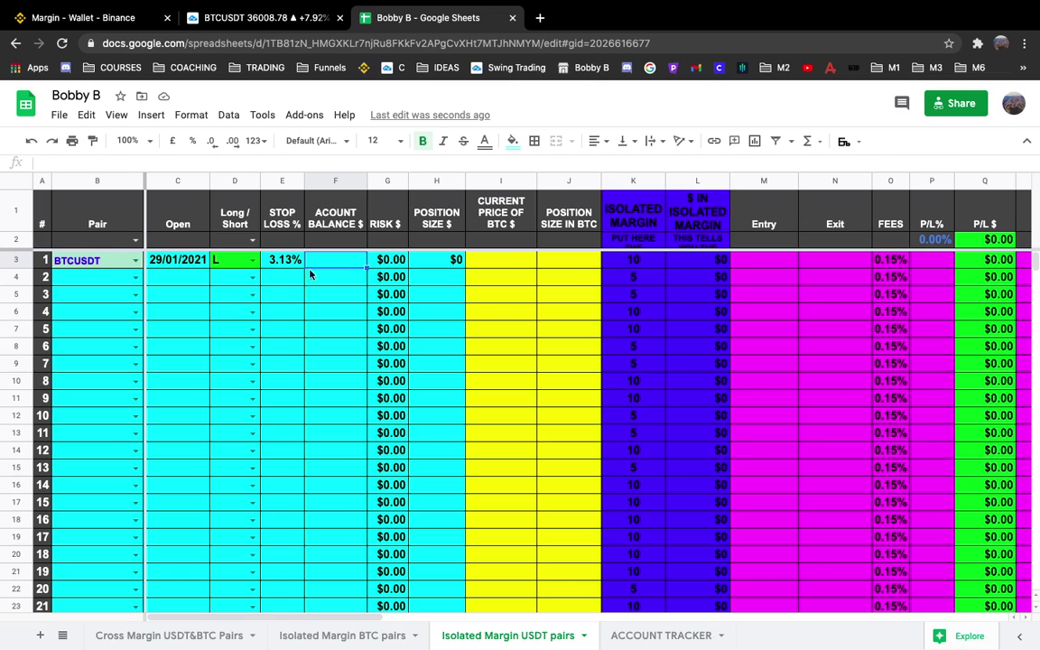
Check the account equity in the Binance cross margin wallet and enter 12600 as trade 1's account balance in the Bobby B spreadsheet.
left_click(118, 14)
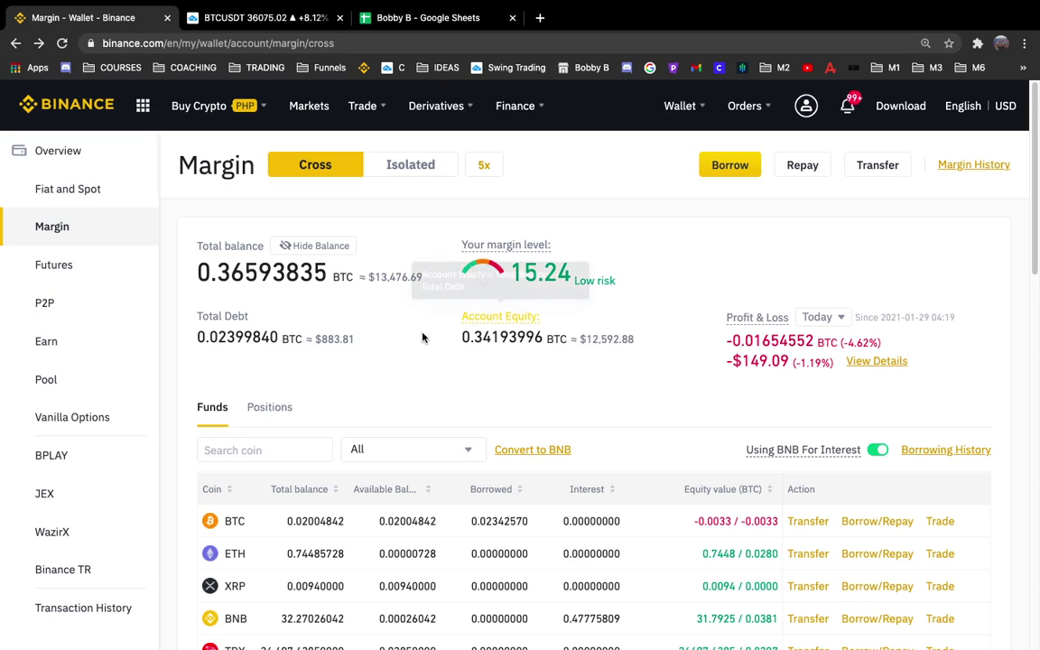
left_click_drag(583, 336, 622, 338)
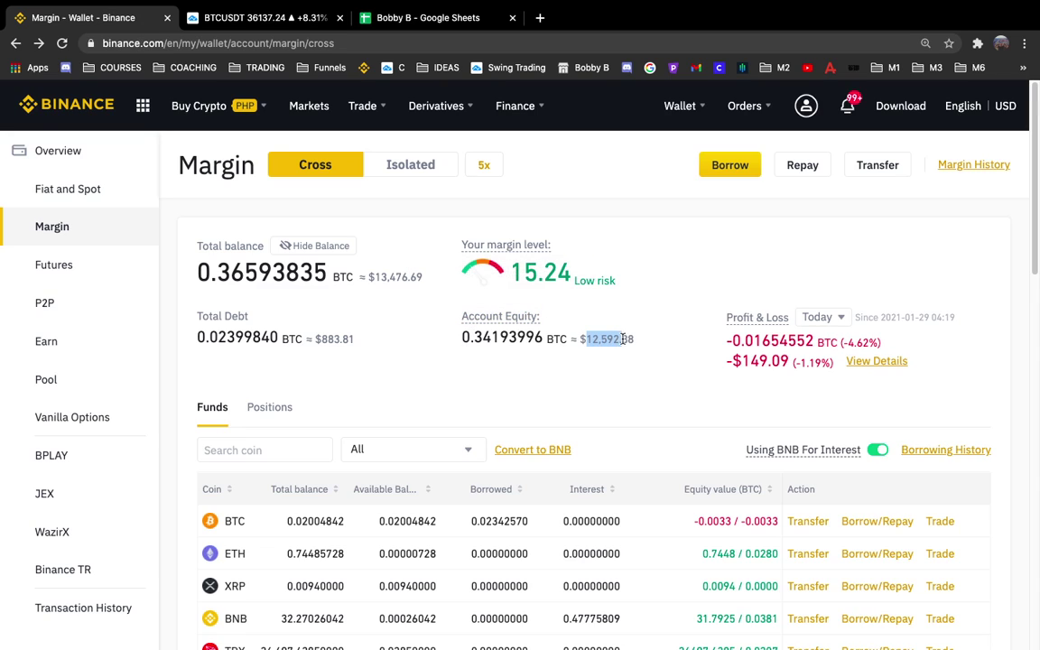
left_click(418, 19)
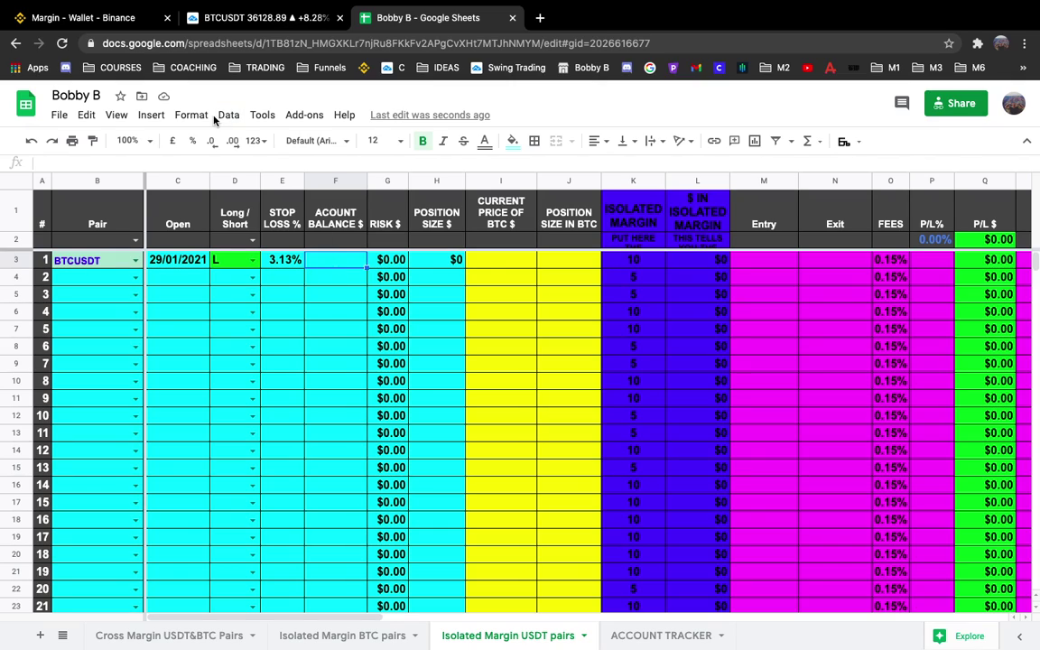
left_click(122, 22)
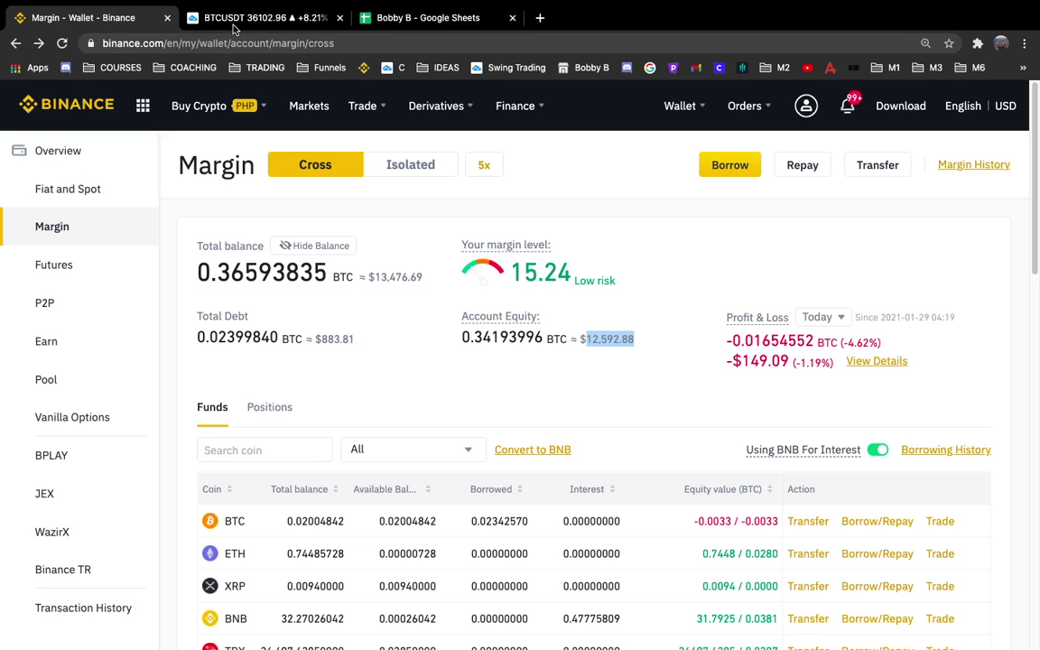
left_click(428, 18)
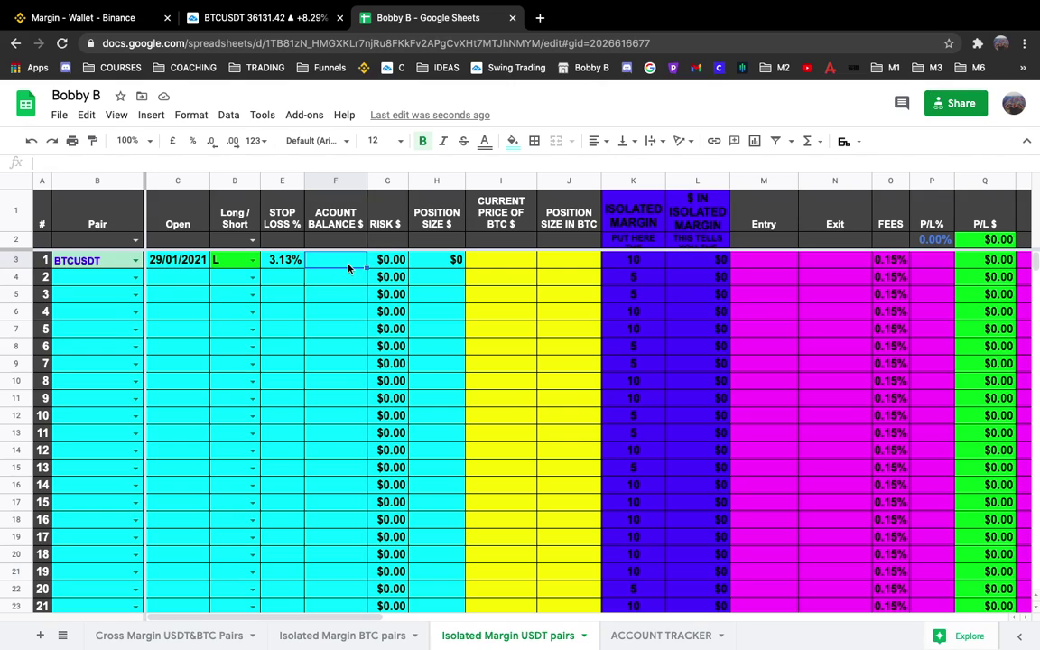
type("12600")
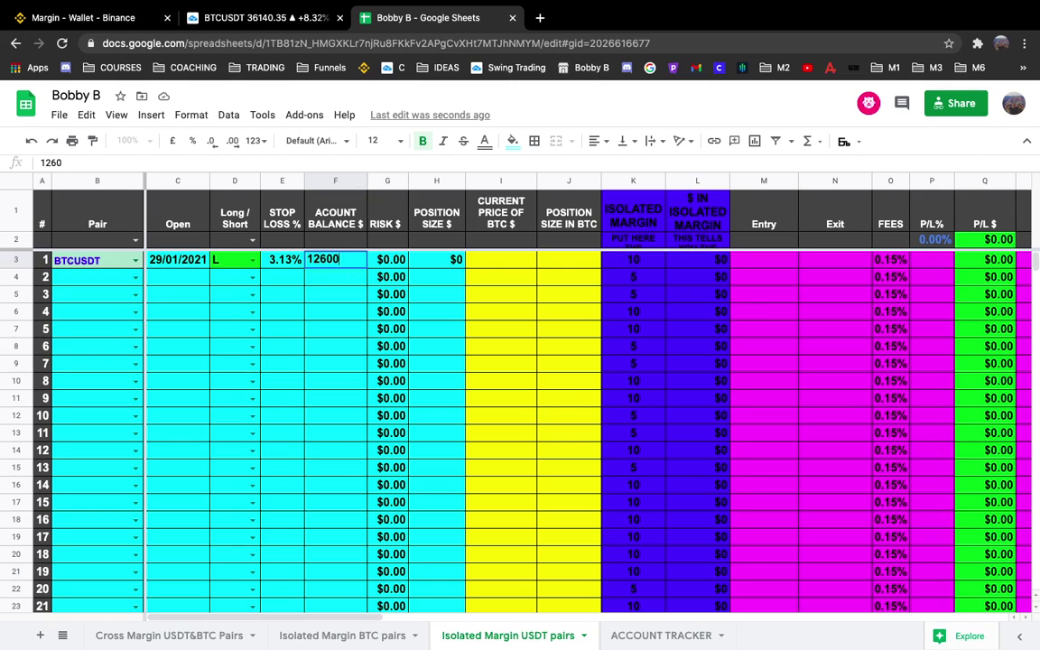
key("Tab")
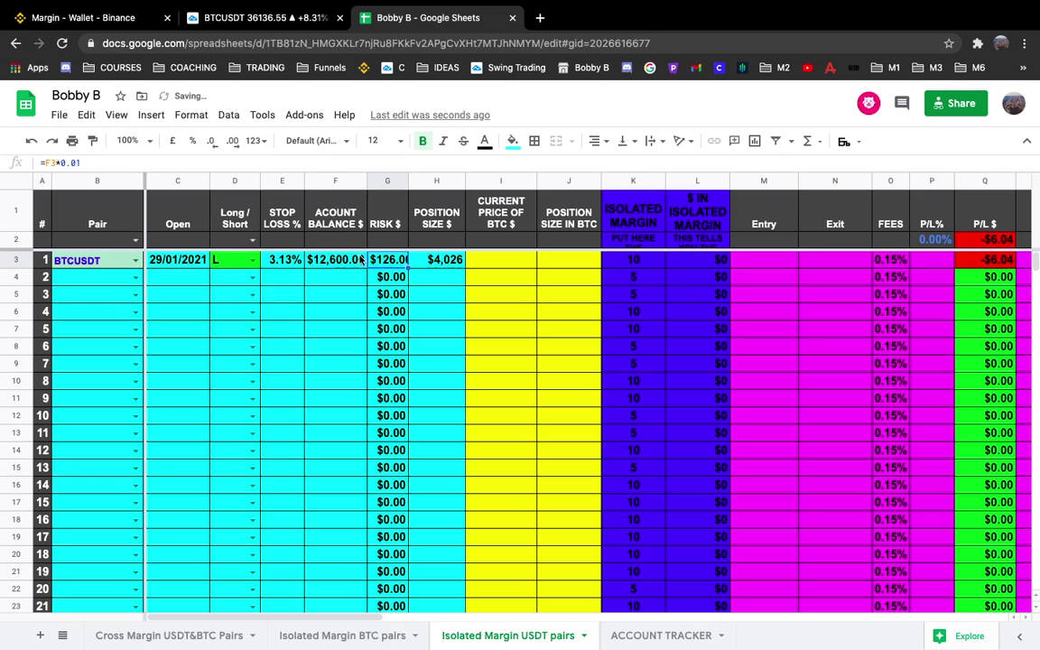
Review trade 1's risk and position size formulas, the long position's stop on the BTCUSDT chart, and the isolated margin cells.
key("Tab")
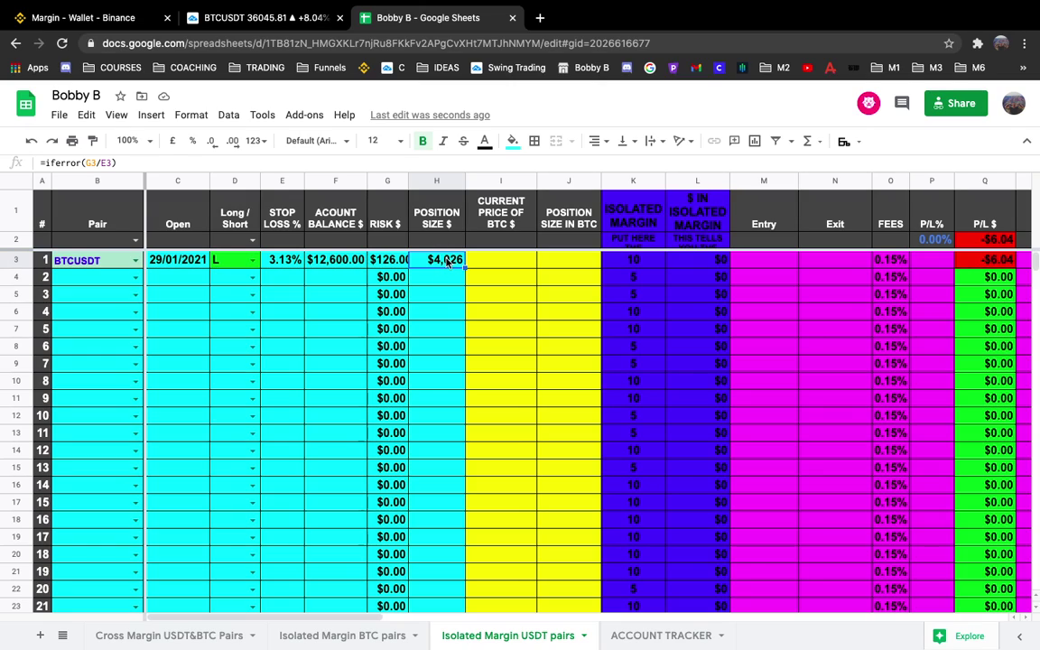
left_click(392, 264)
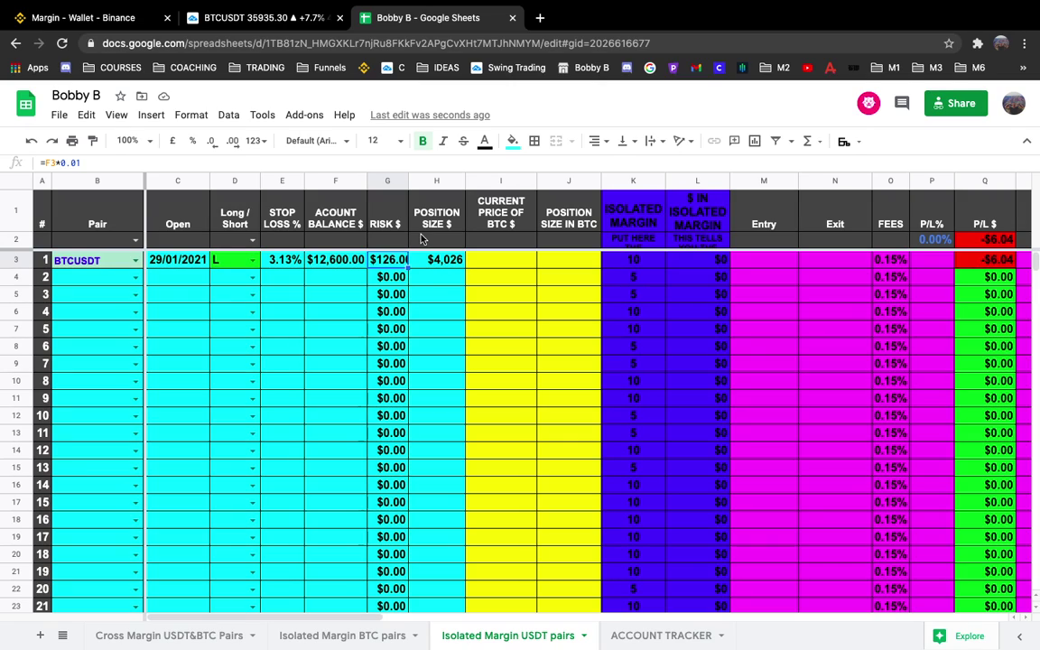
left_click(434, 281)
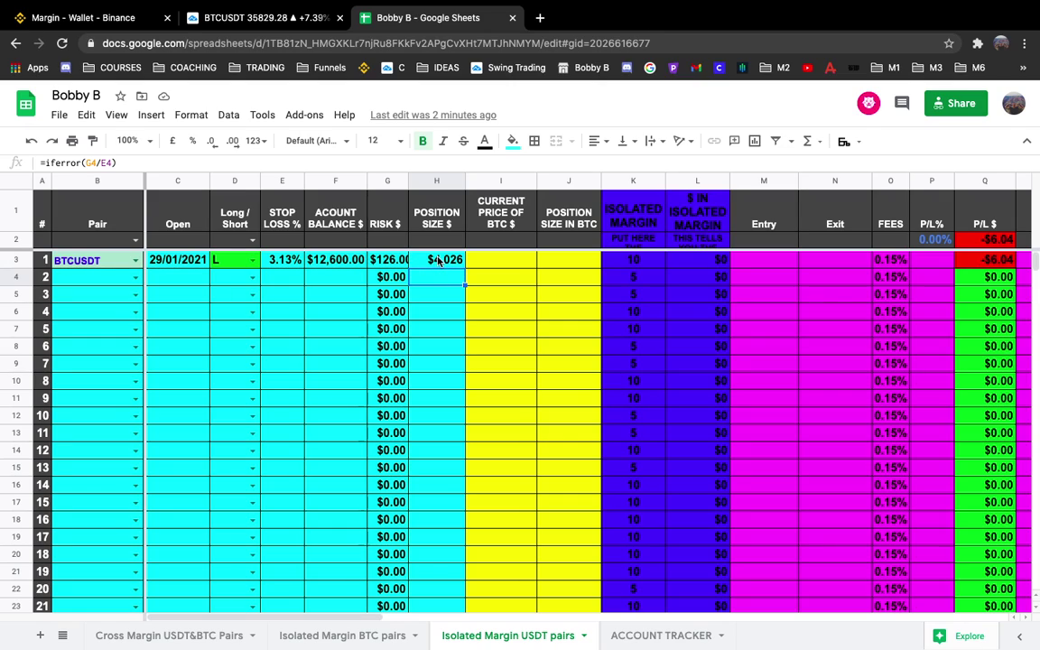
left_click(418, 258)
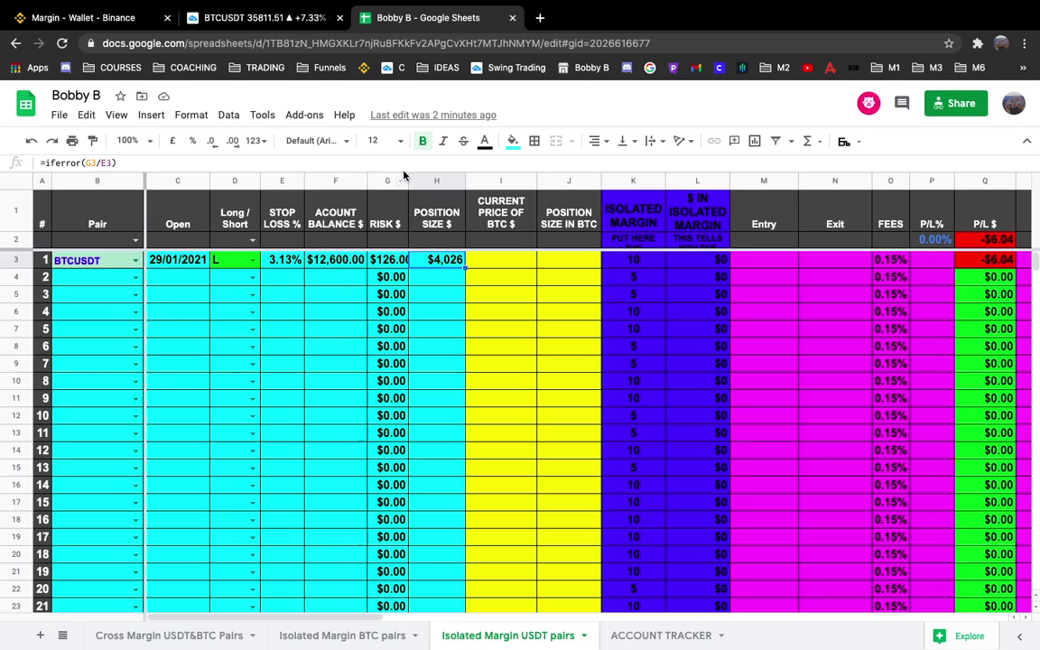
left_click(252, 18)
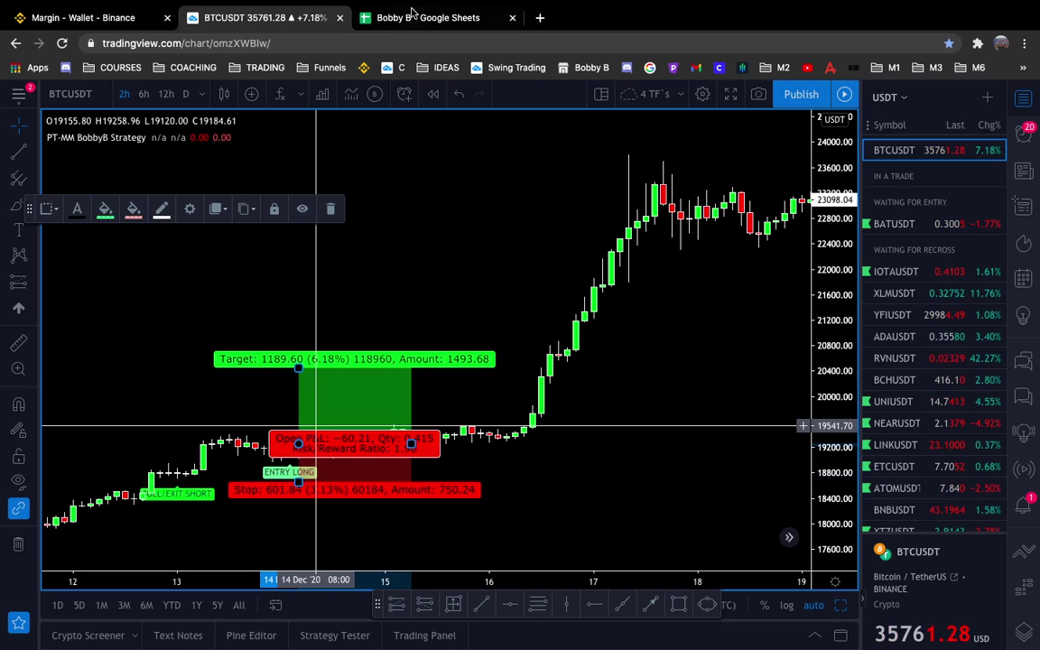
left_click(372, 14)
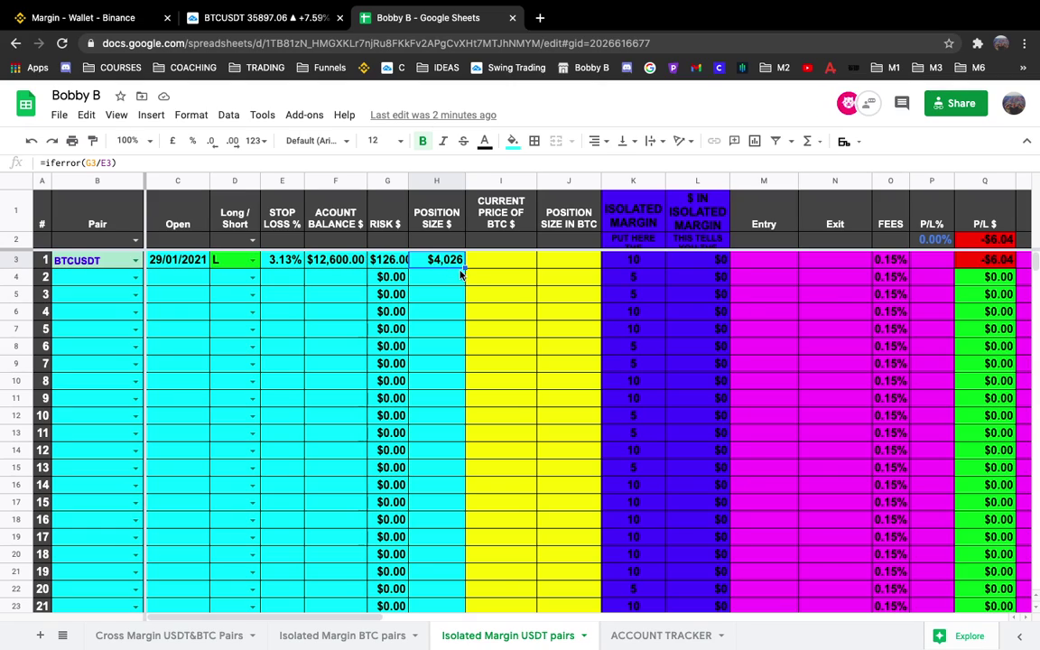
left_click(655, 263)
left_click(690, 262)
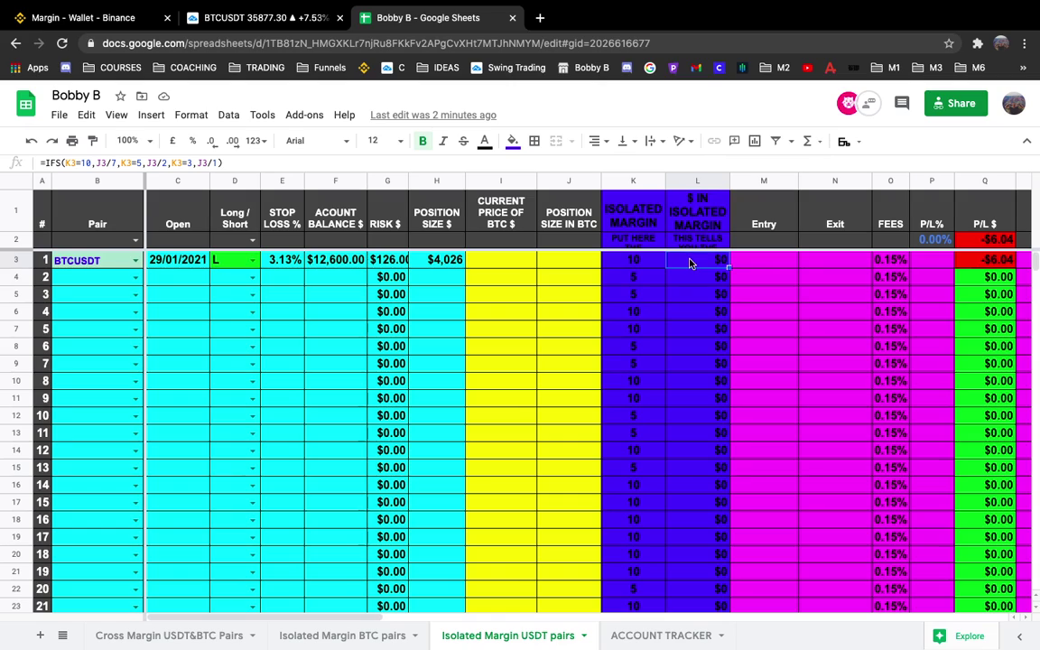
left_click(652, 263)
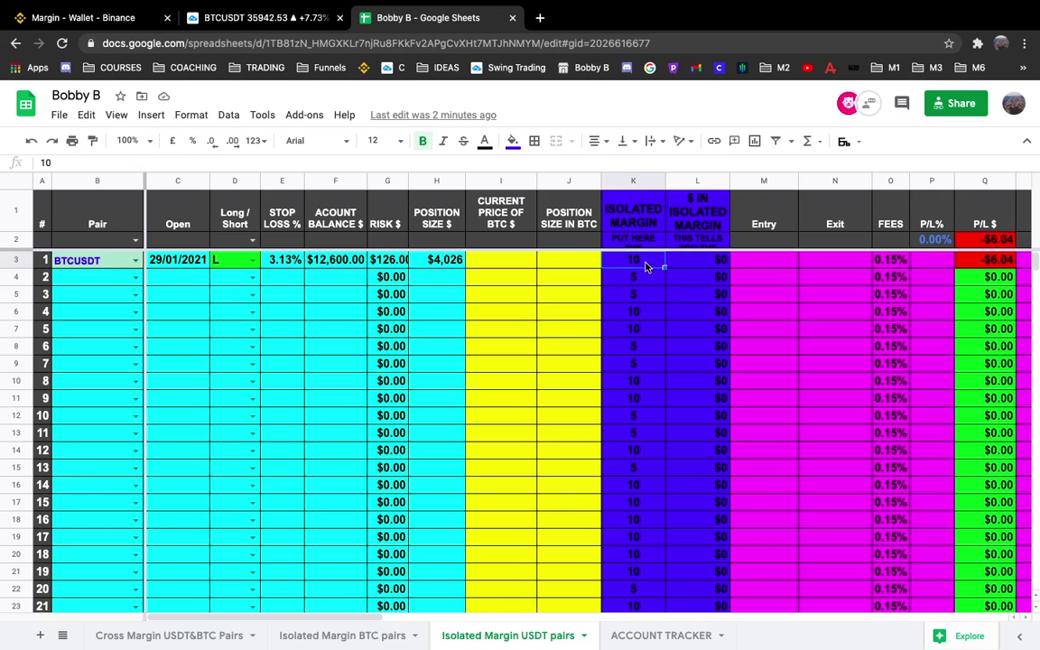
left_click(709, 263)
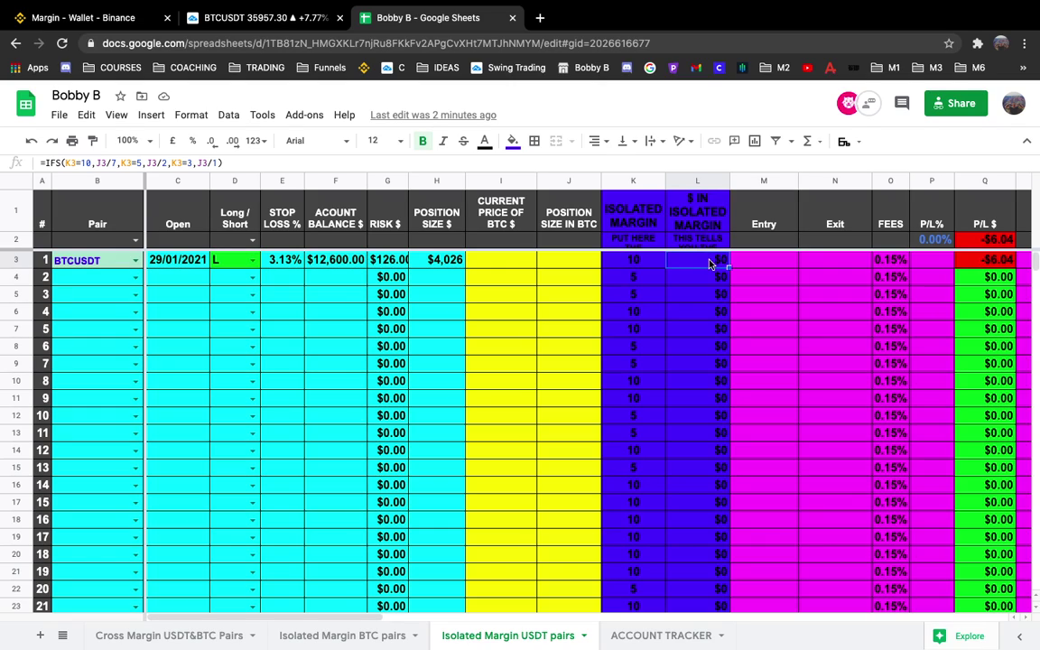
left_click(581, 260)
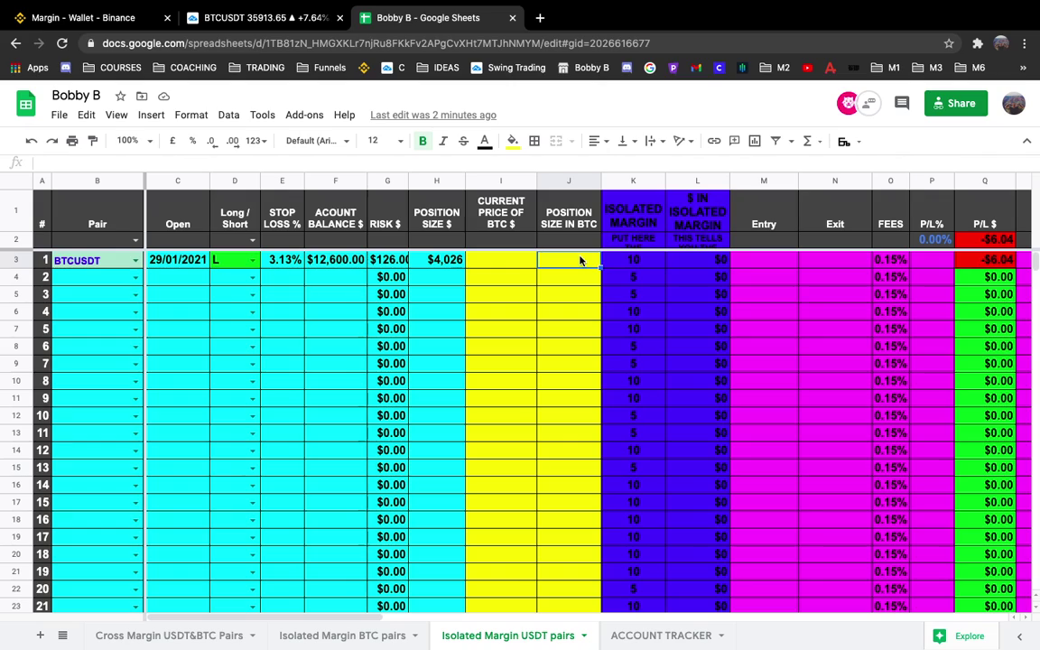
Set the current price of BTC for trade 1 to 36000.
left_click(492, 260)
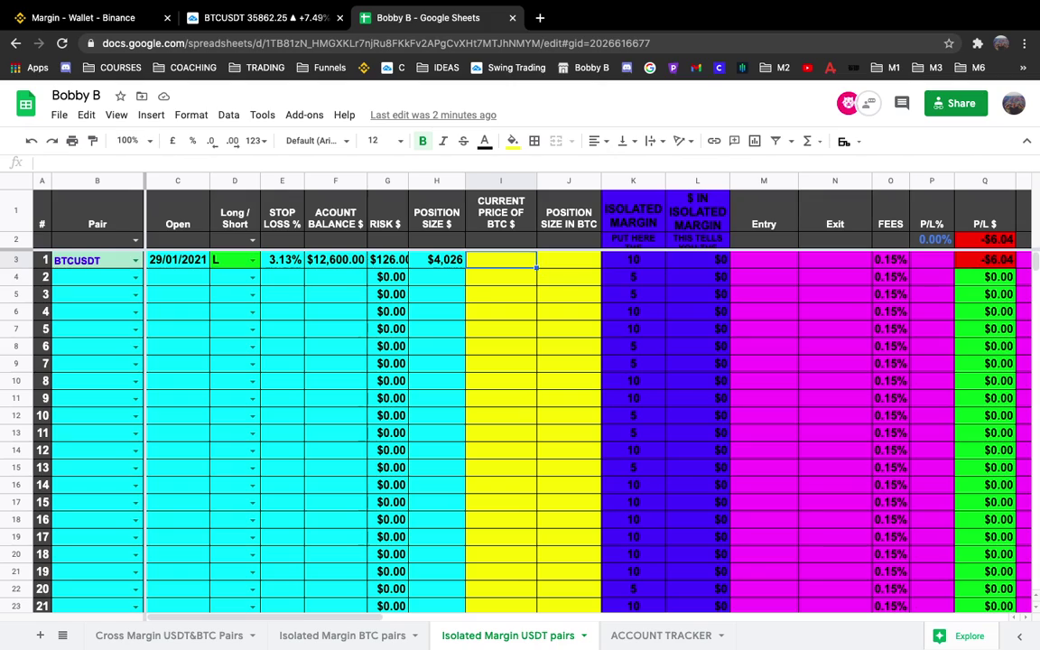
type("36000")
key("Tab")
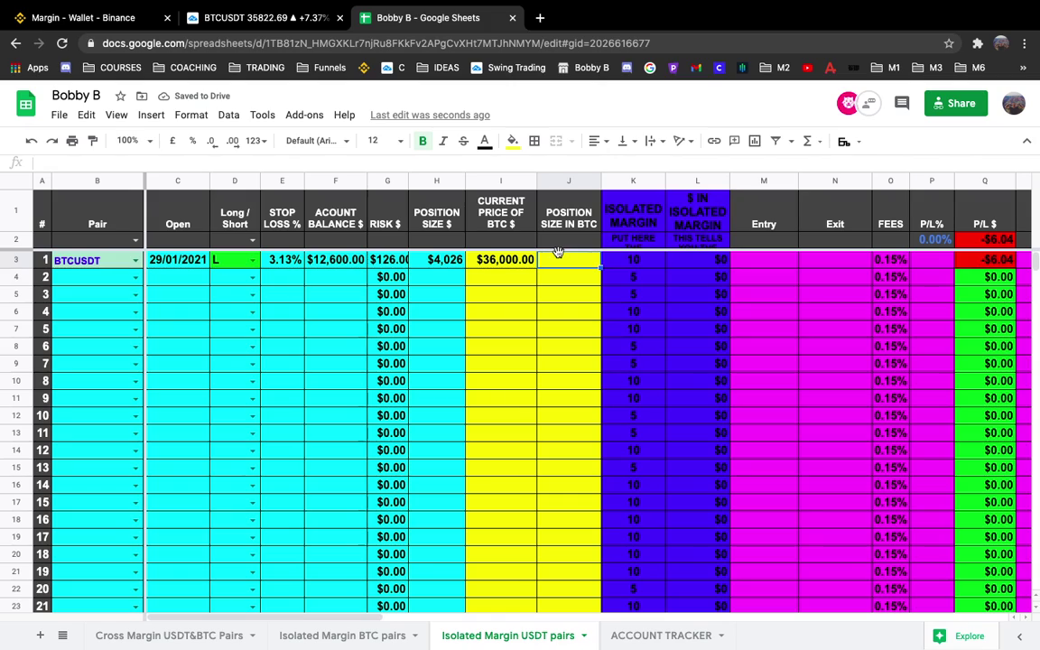
Calculate trade 1's position size in BTC with the formula =H3/I3.
type("=")
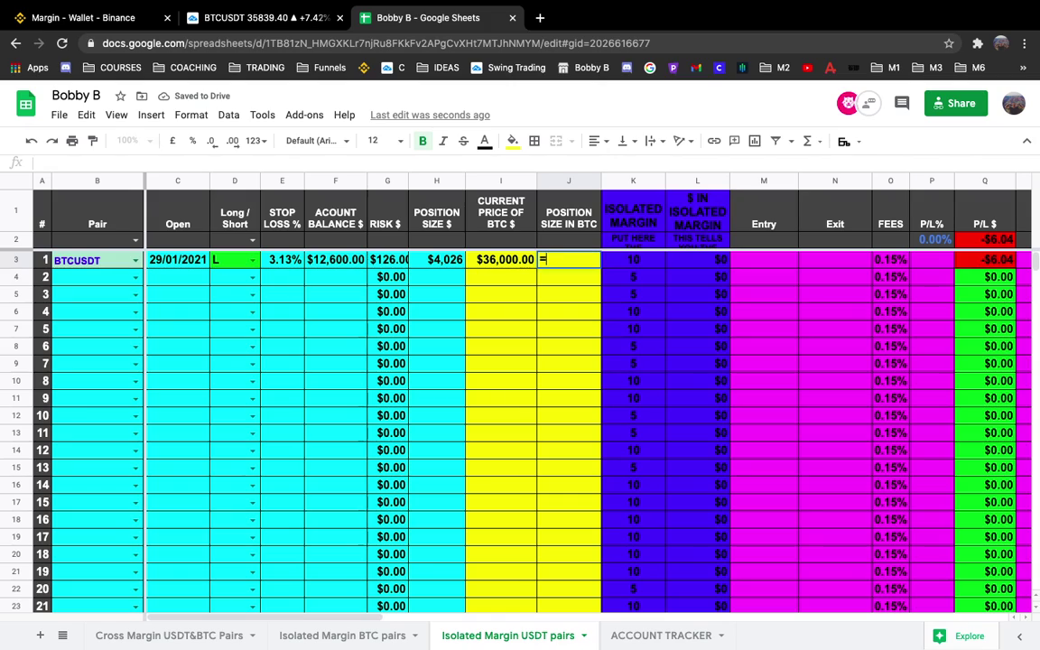
left_click(444, 260)
type("/")
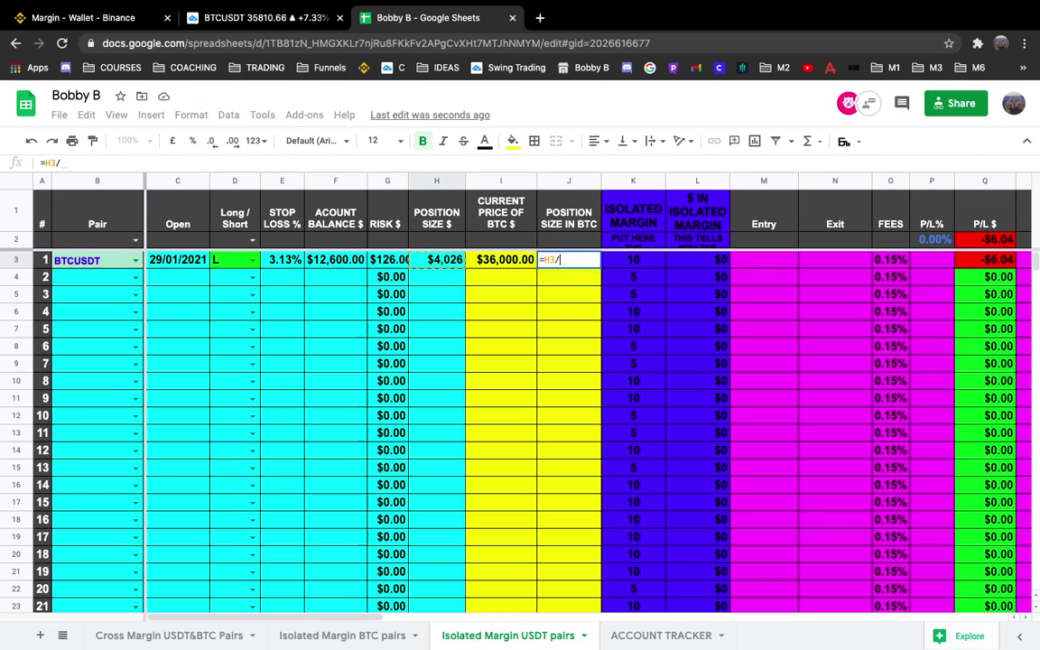
left_click(495, 260)
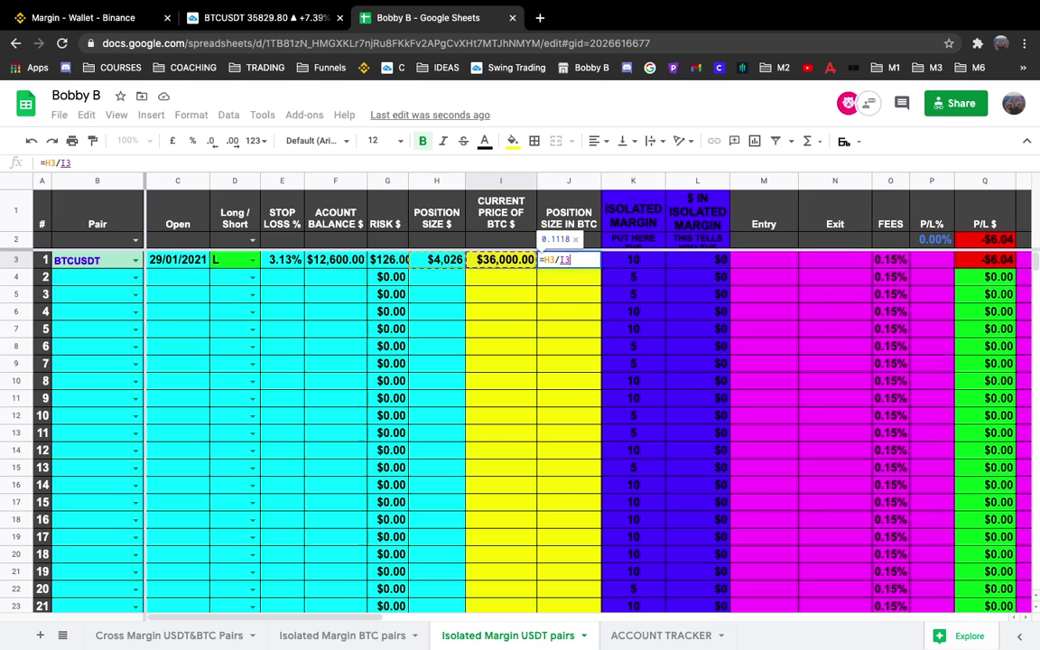
key("Return")
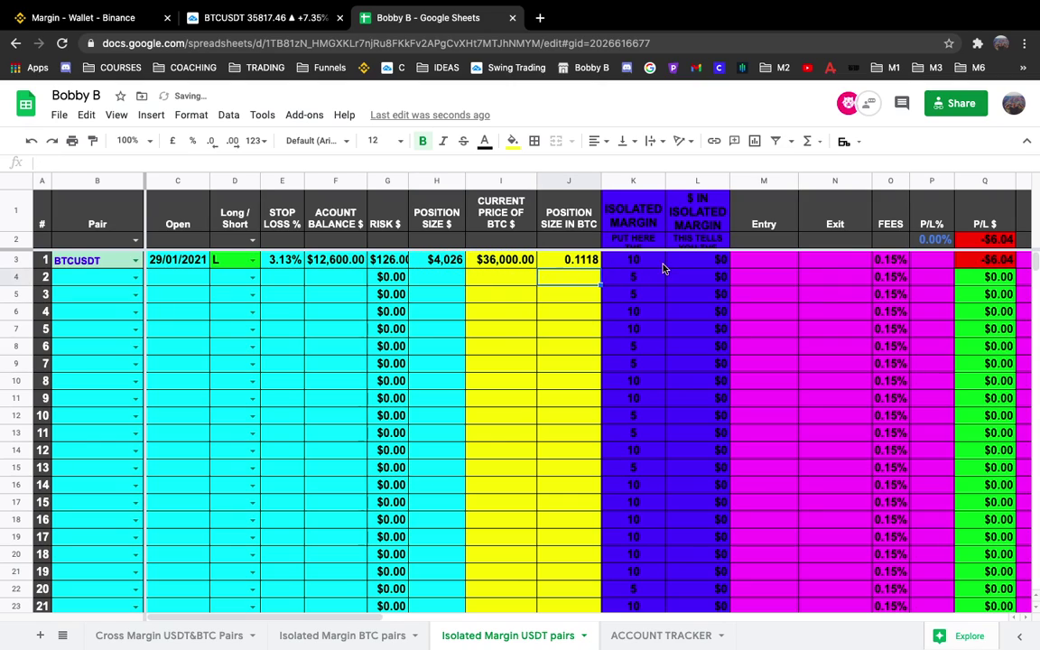
Clear trade 1's position size in BTC and current price of BTC cells.
left_click(694, 263)
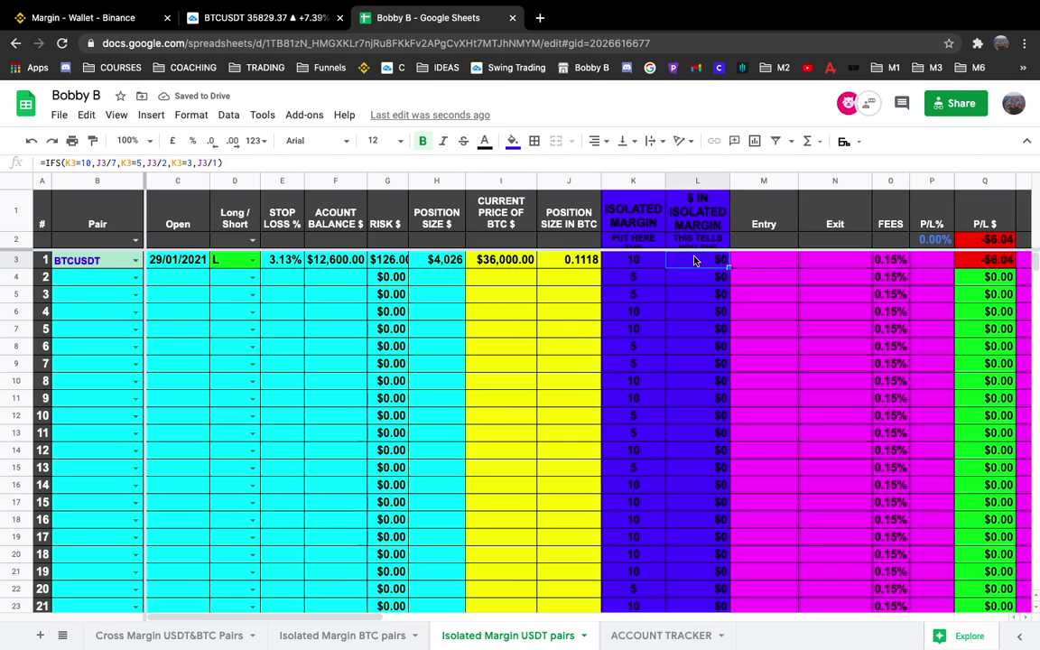
left_click(591, 260)
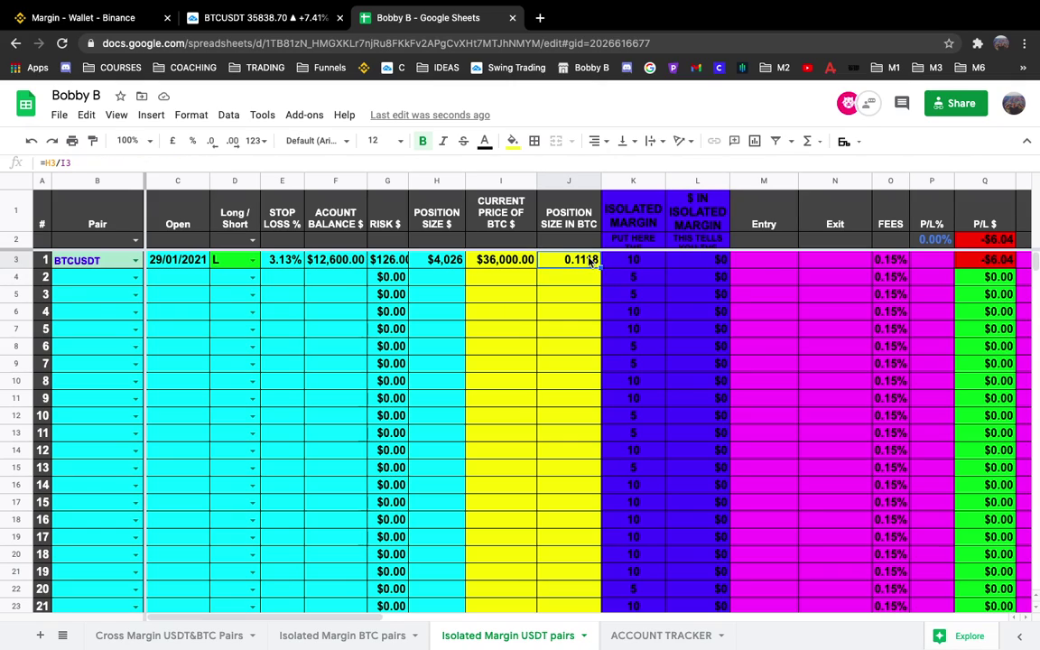
key("Delete")
left_click(523, 260)
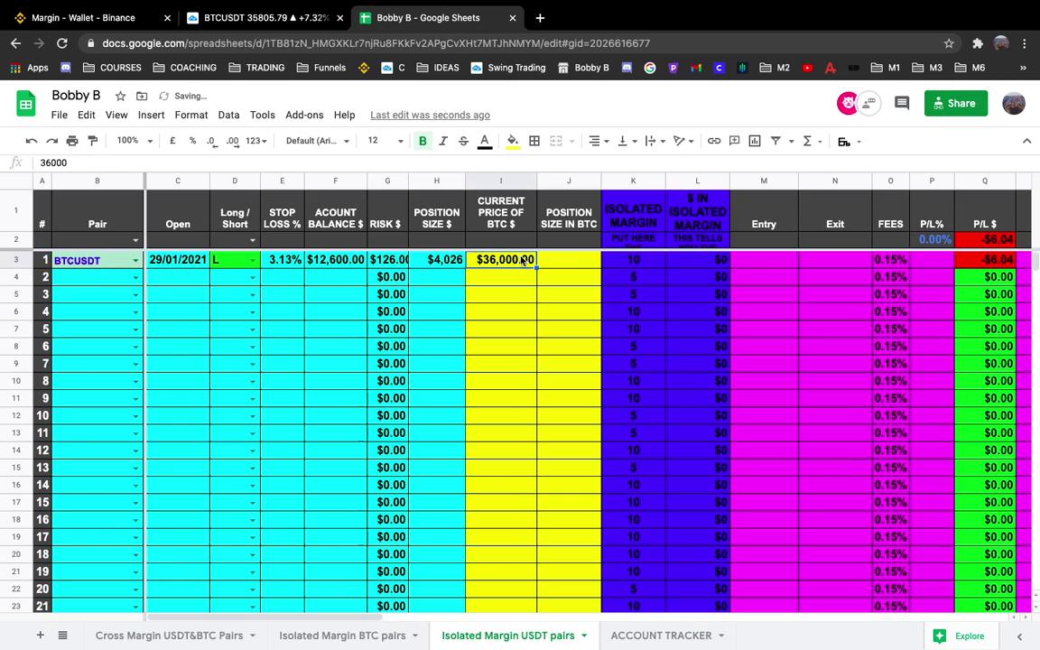
key("Delete")
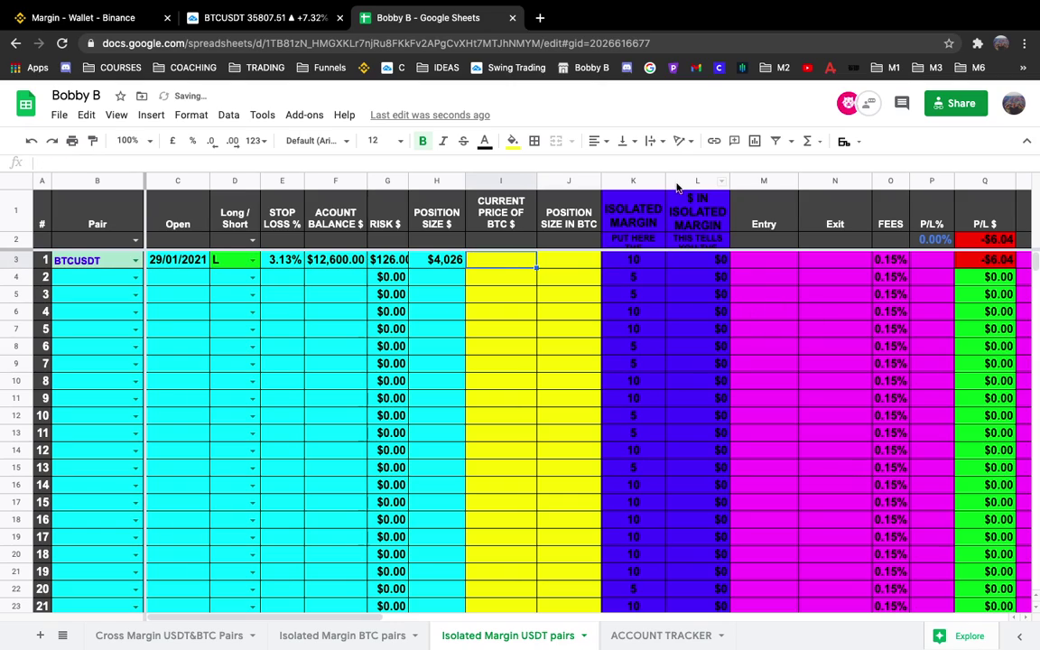
Examine trade 1's isolated margin multiplier and the formula behind its dollar amount in isolated margin.
left_click(703, 262)
left_click(641, 265)
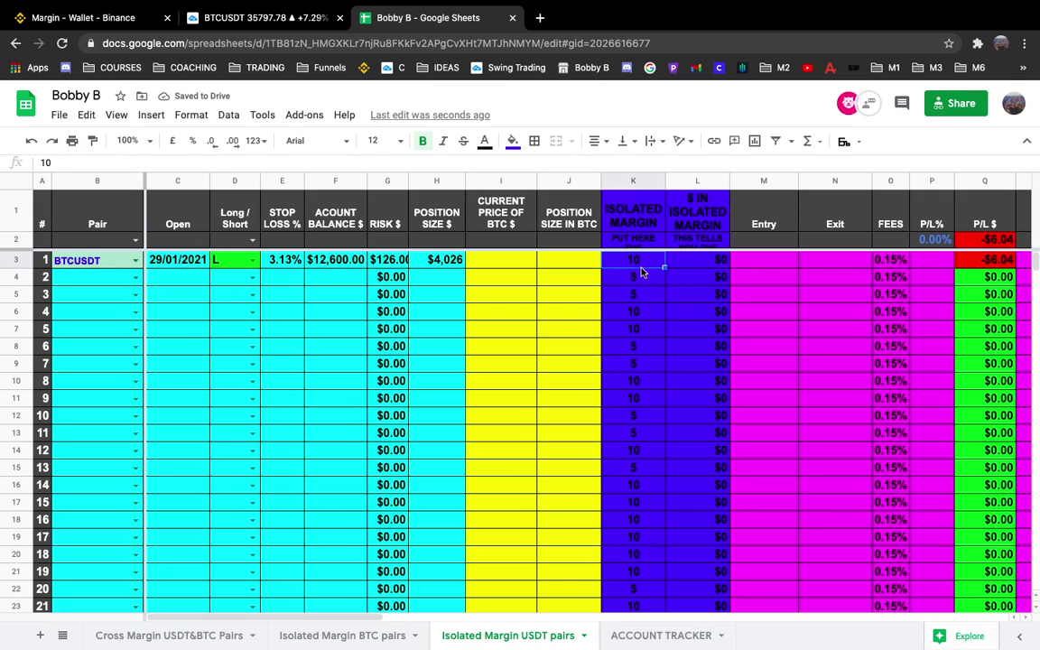
left_click(642, 278)
left_click(642, 266)
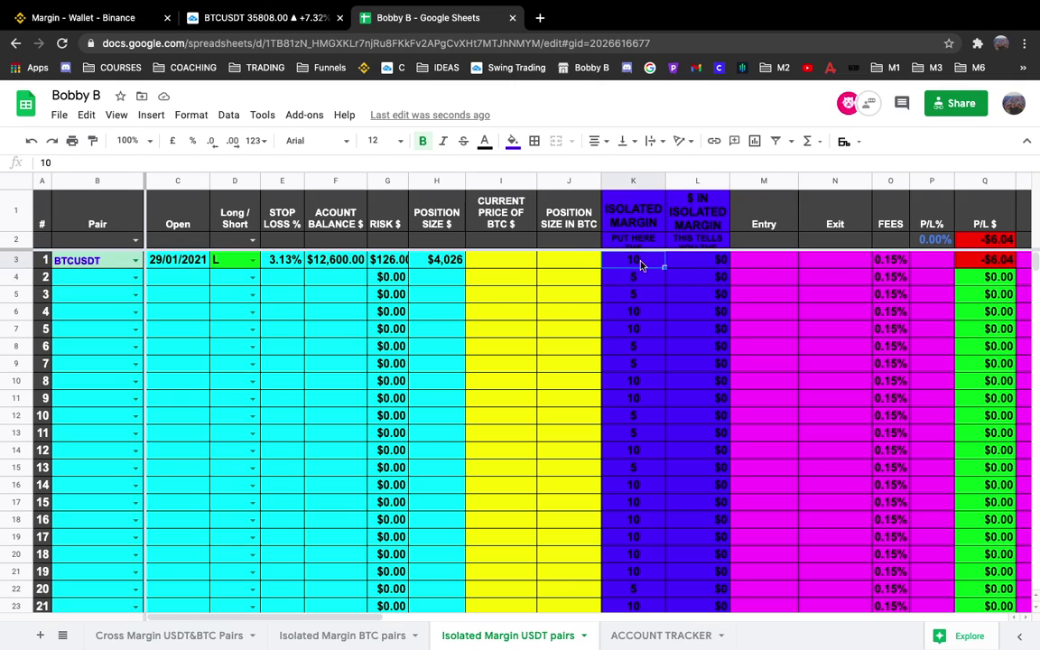
double_click(642, 265)
key("Return")
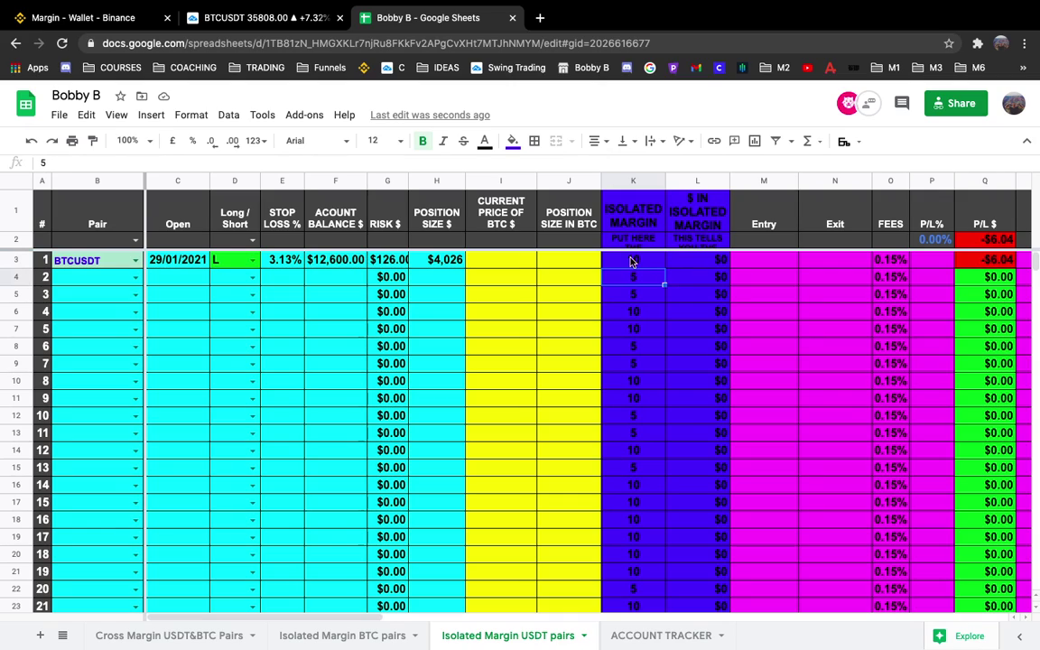
left_click(698, 265)
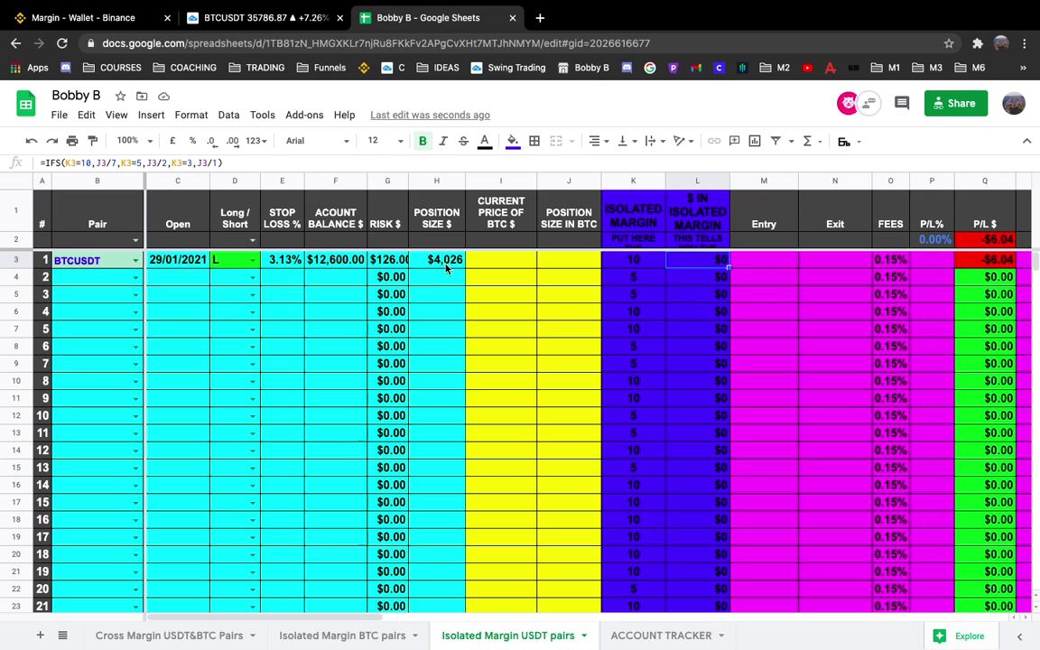
Replace "BTC" with "$" in the minimum transfer note beneath the "$ IN ISOLATED MARGIN" header.
left_click(709, 241)
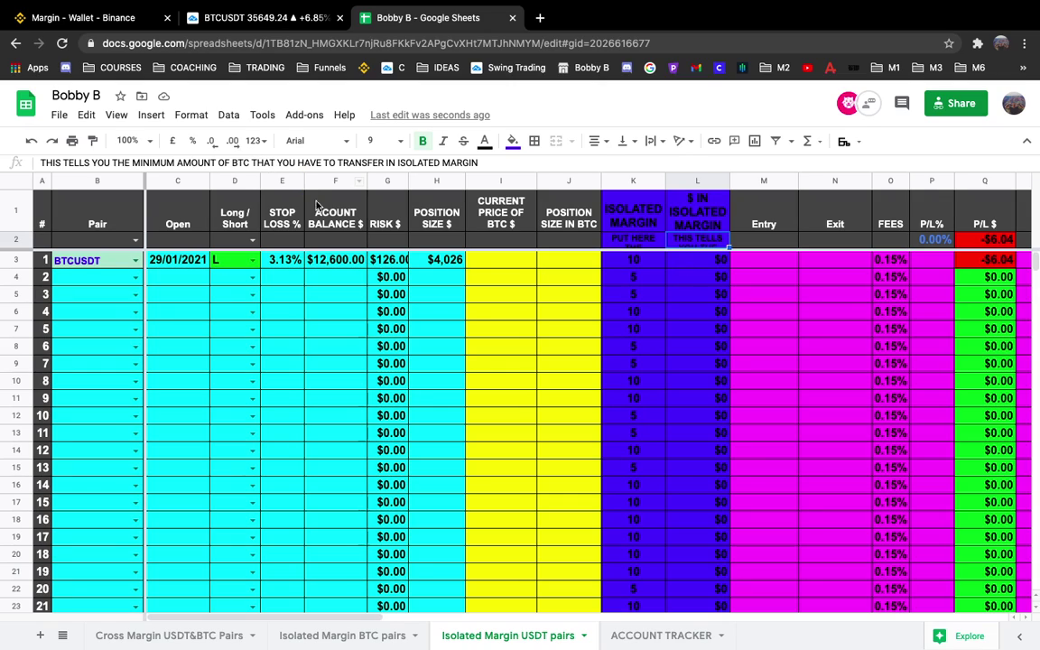
double_click(242, 163)
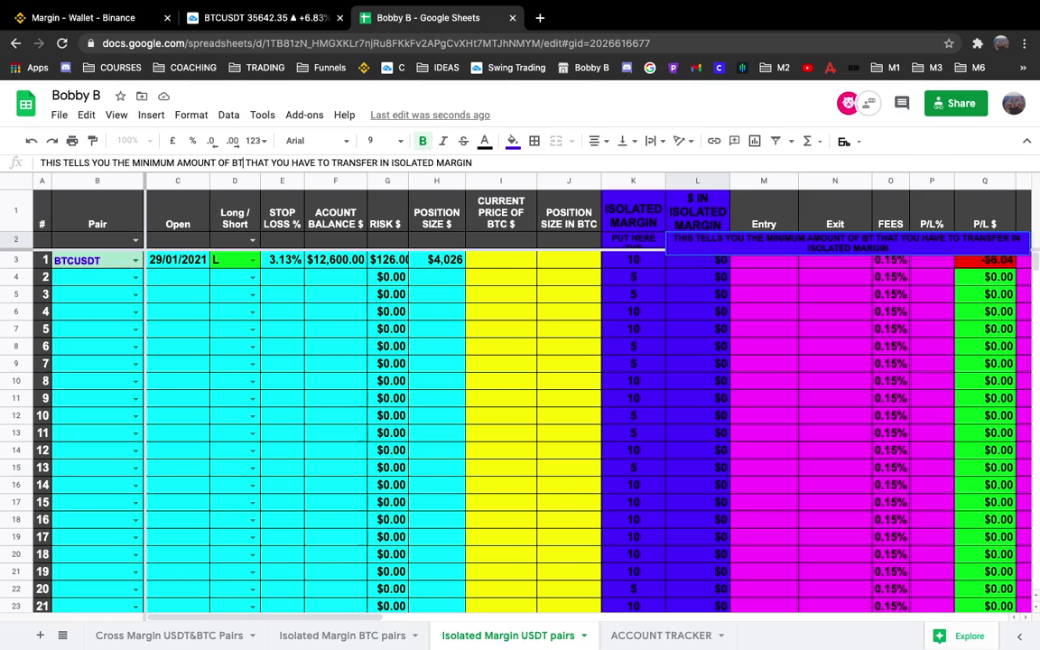
key("BackSpace")
type("$")
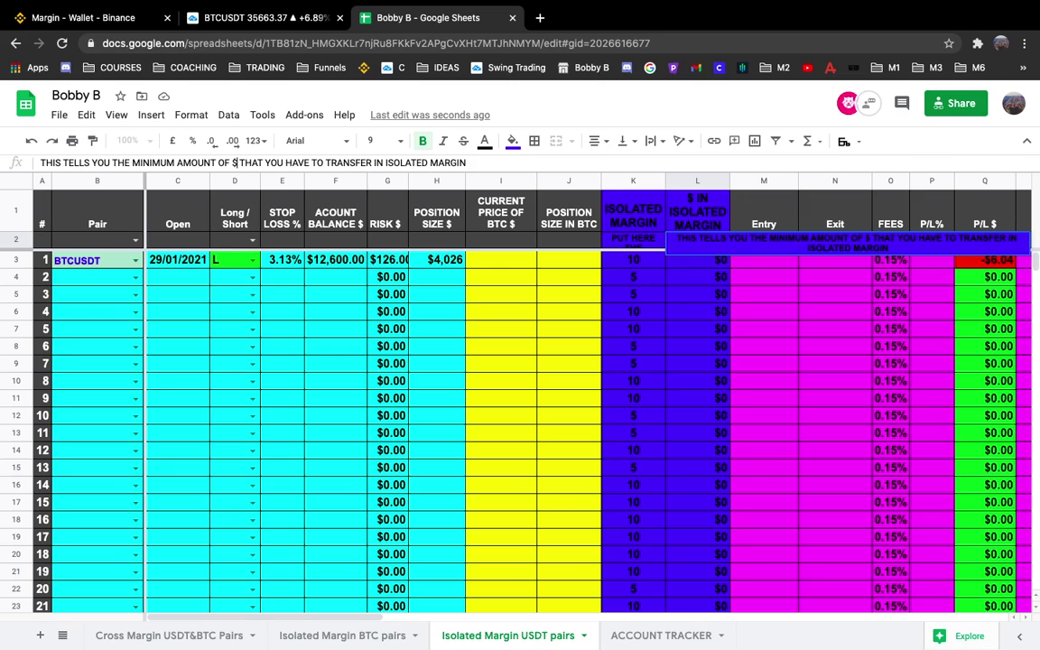
key("Return")
left_click(694, 226)
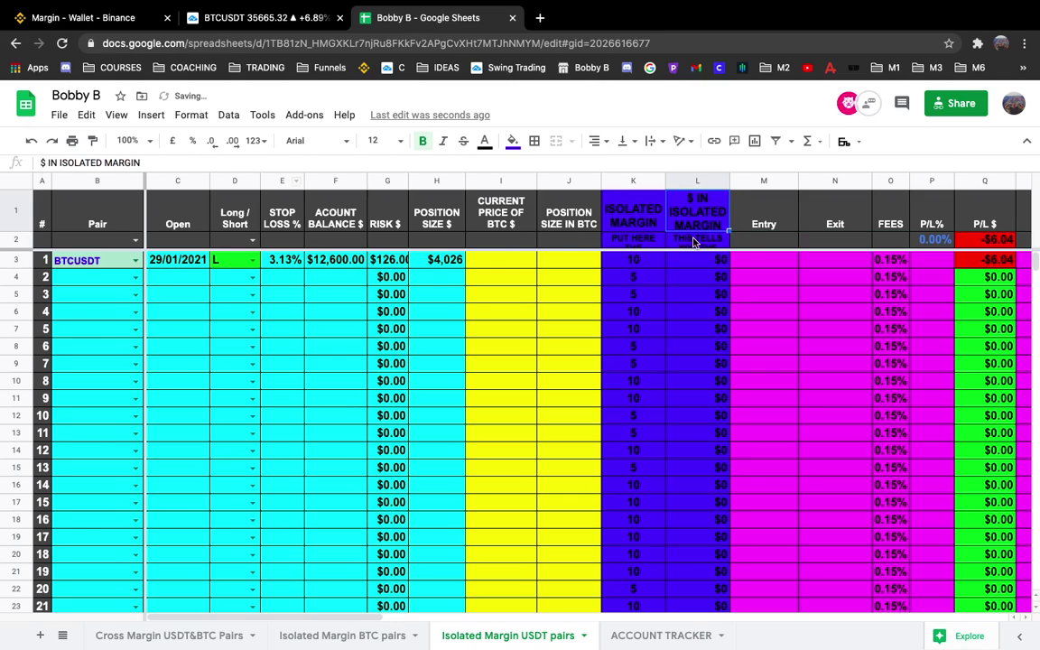
left_click(693, 240)
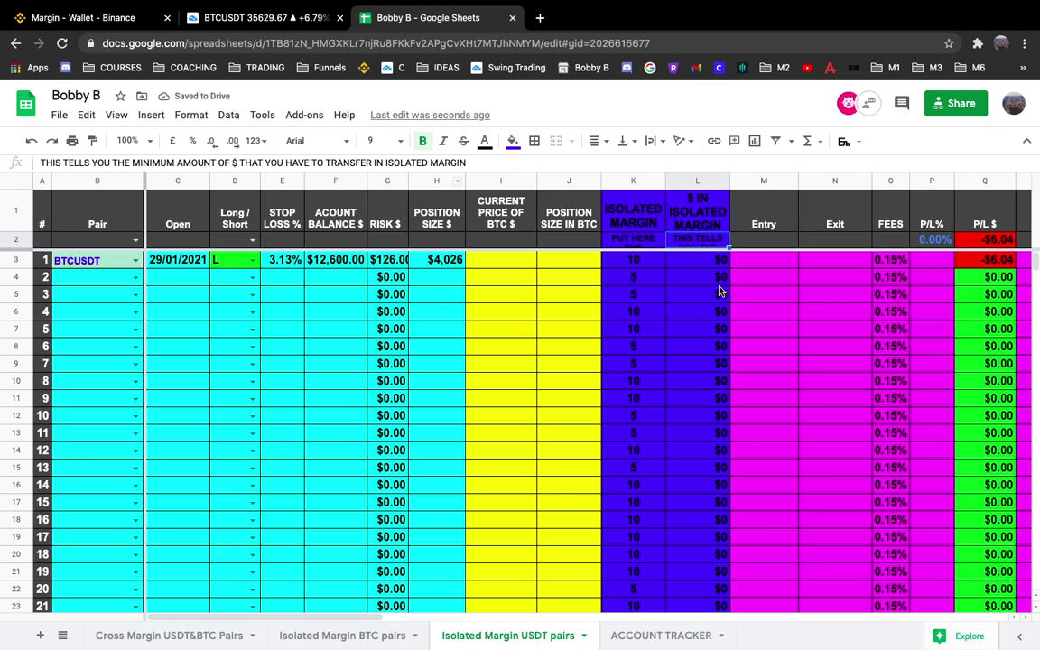
Review trade 1's dollar amount in isolated margin, position size in BTC and position size in dollars.
left_click(708, 263)
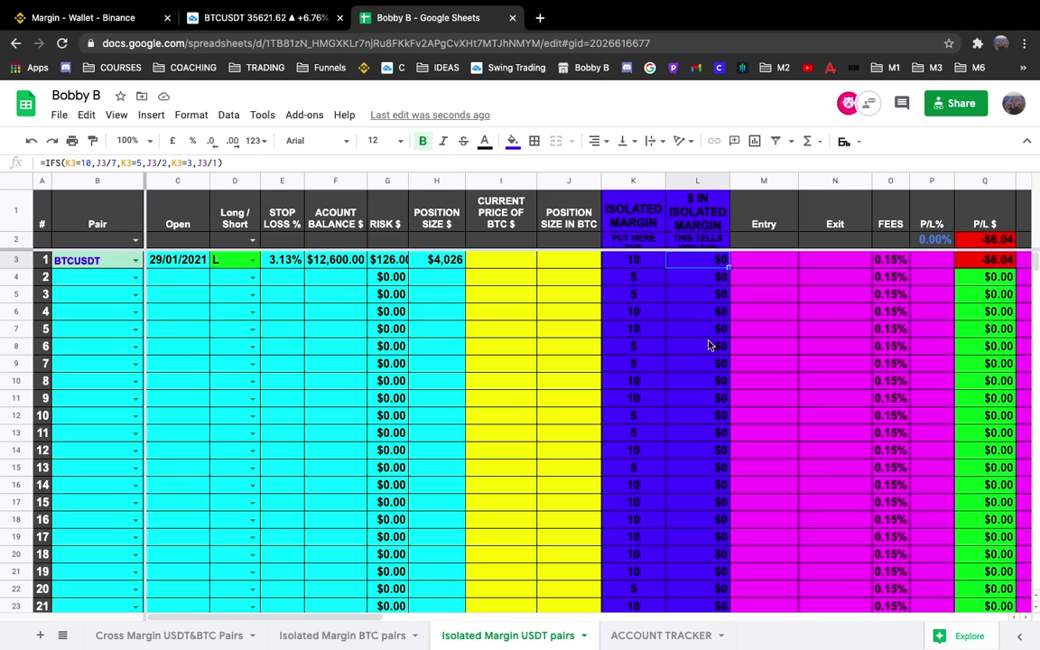
left_click(579, 273)
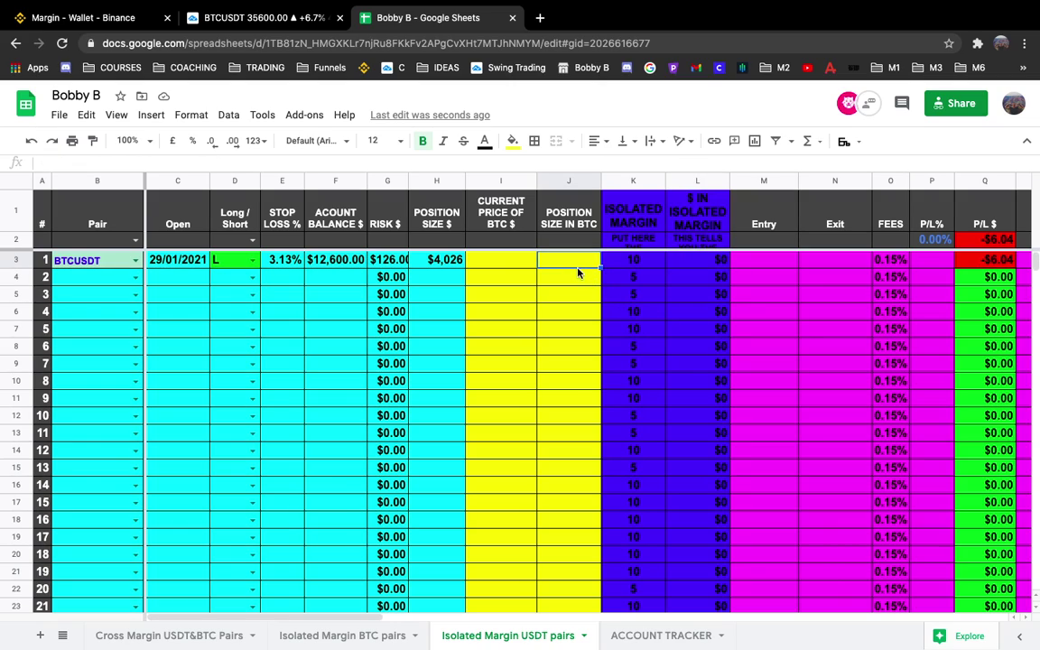
left_click(438, 261)
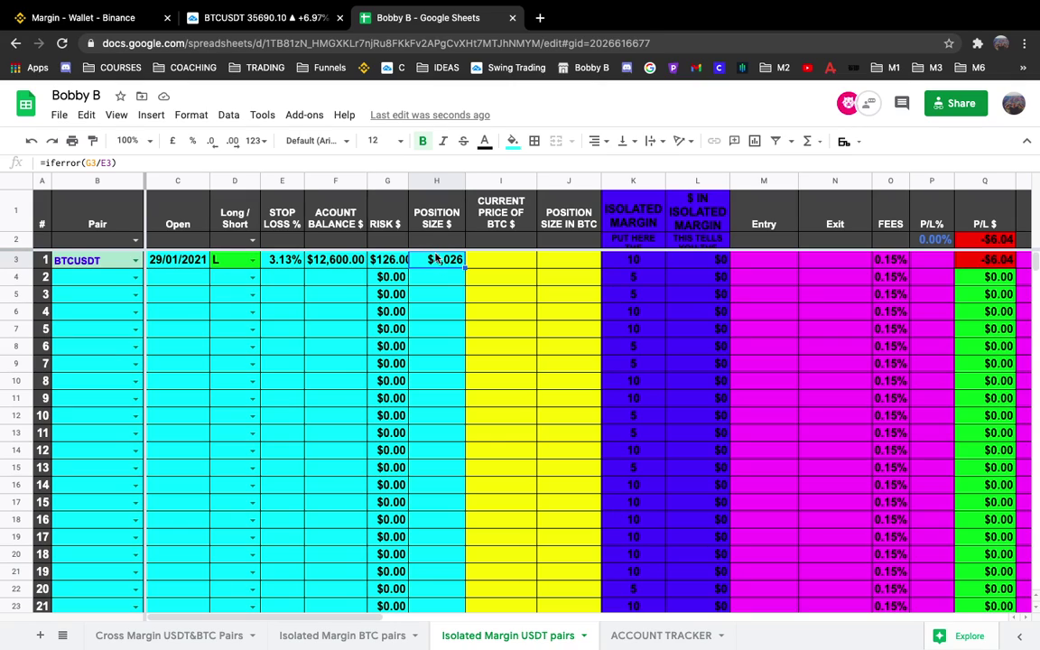
Switch to the Binance cross margin wallet and transfer 1000 USDT from Cross Margin to Fiat and Spot.
key("super+1")
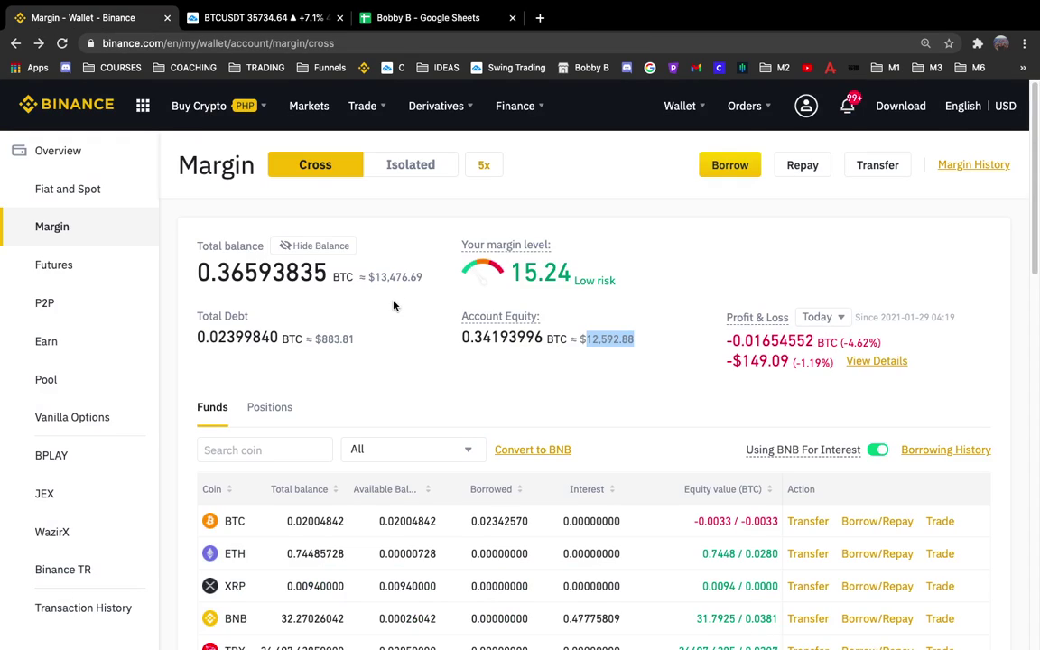
scroll(388, 408, "down", 3)
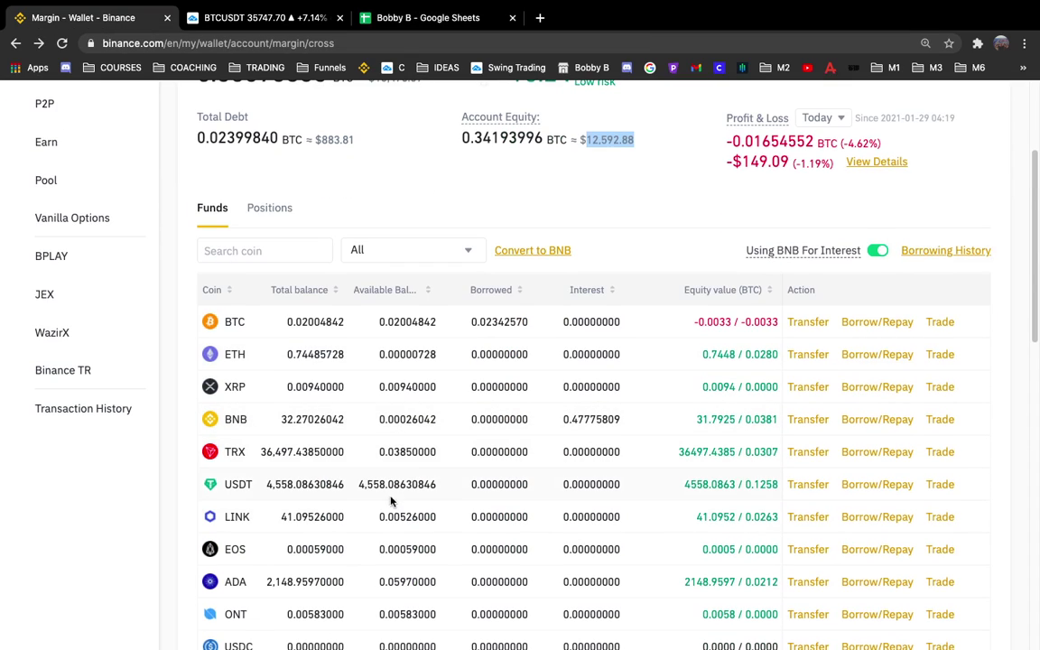
left_click(809, 485)
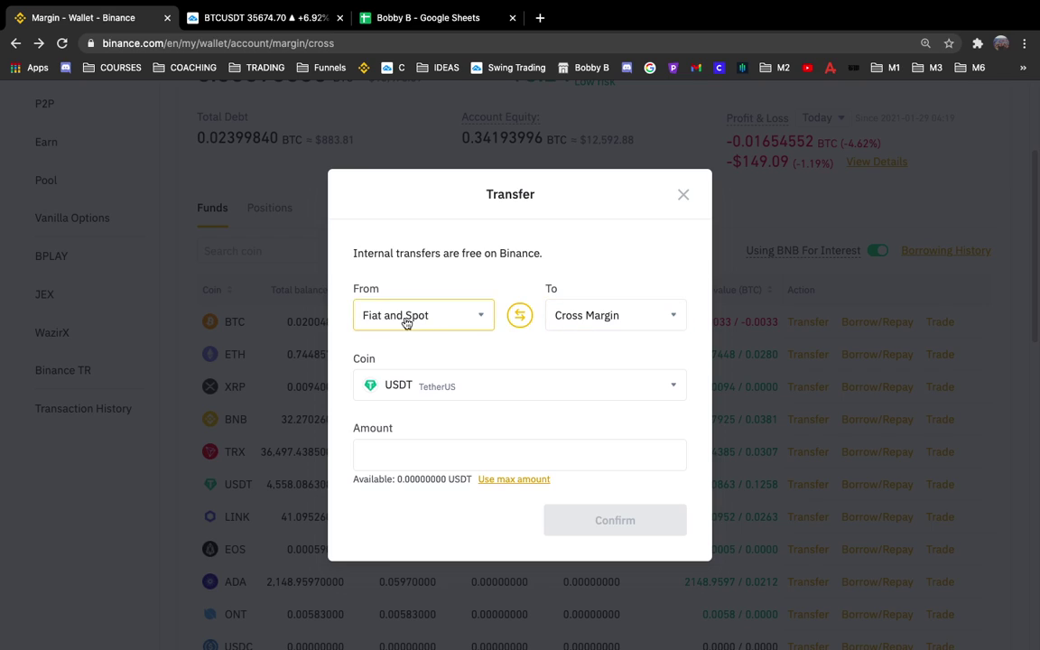
left_click(494, 445)
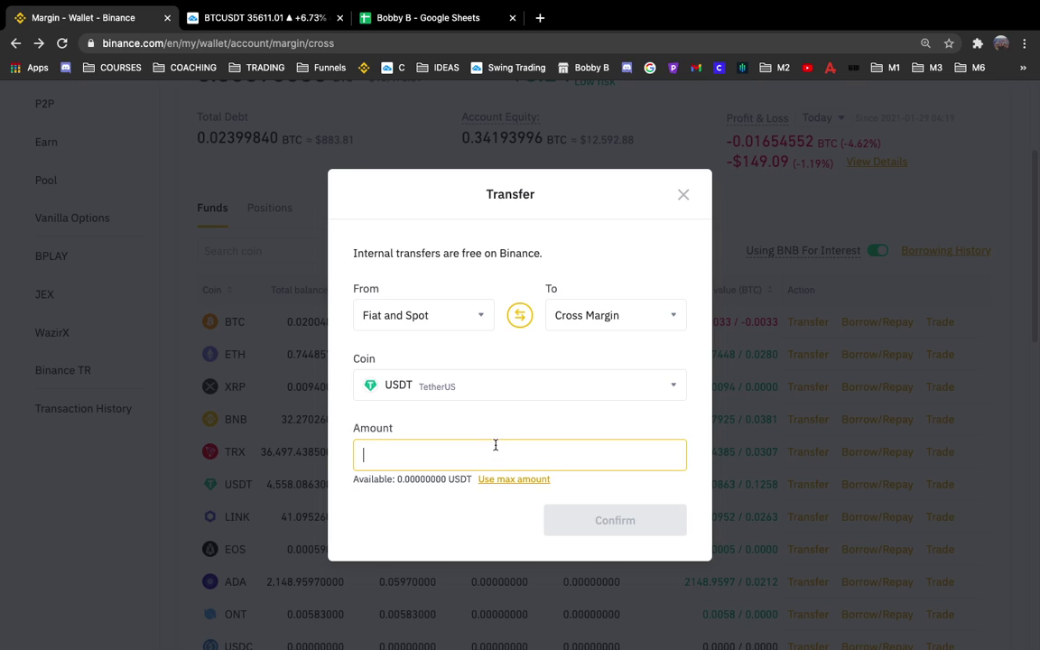
left_click(528, 318)
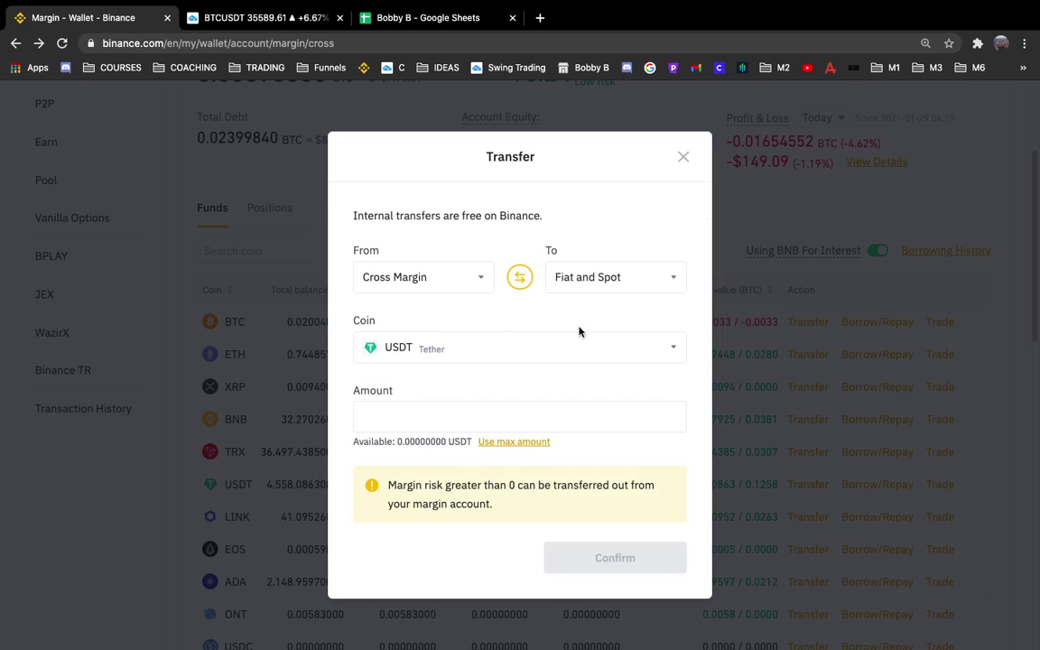
left_click(434, 414)
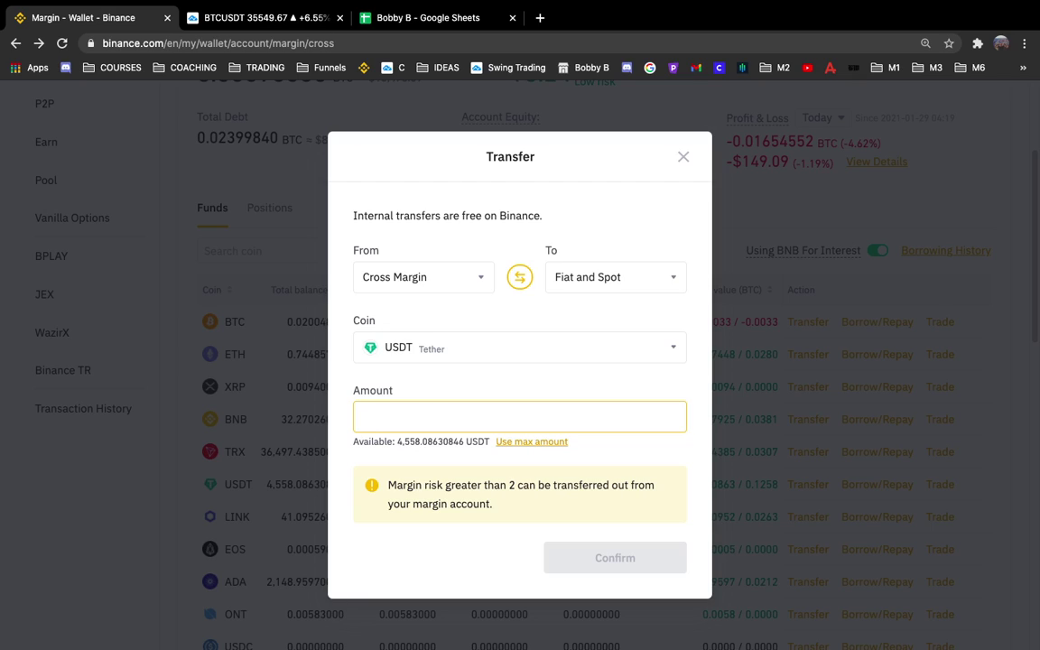
type("1000")
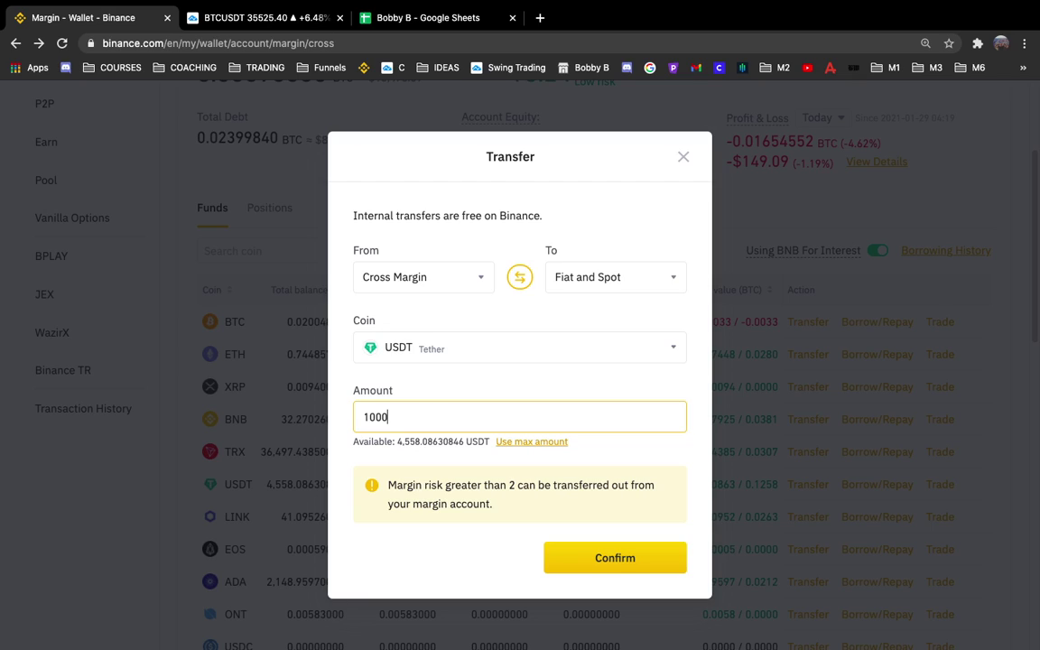
left_click(634, 562)
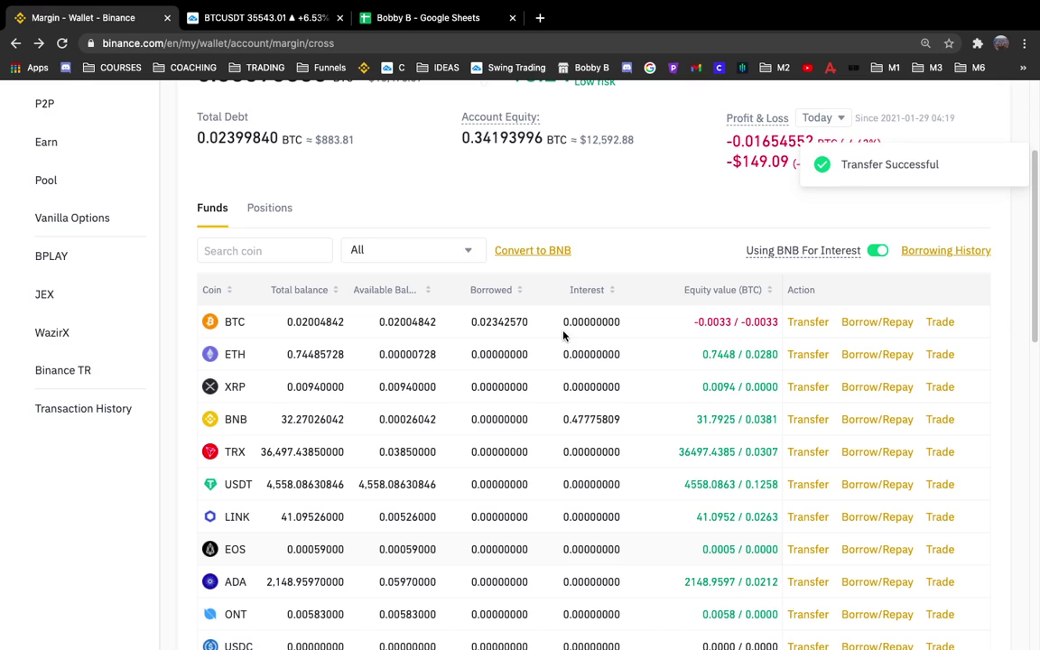
Open Binance's Advanced trading interface on BTC/USDT in Isolated 10x mode.
scroll(542, 307, "up", 3)
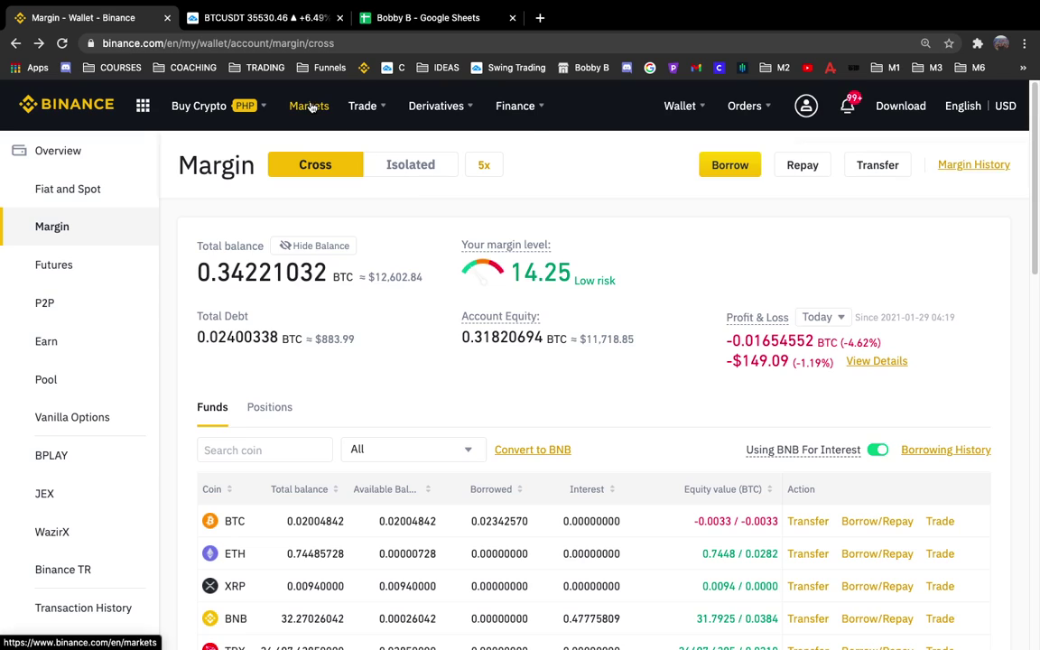
mouse_move(369, 130)
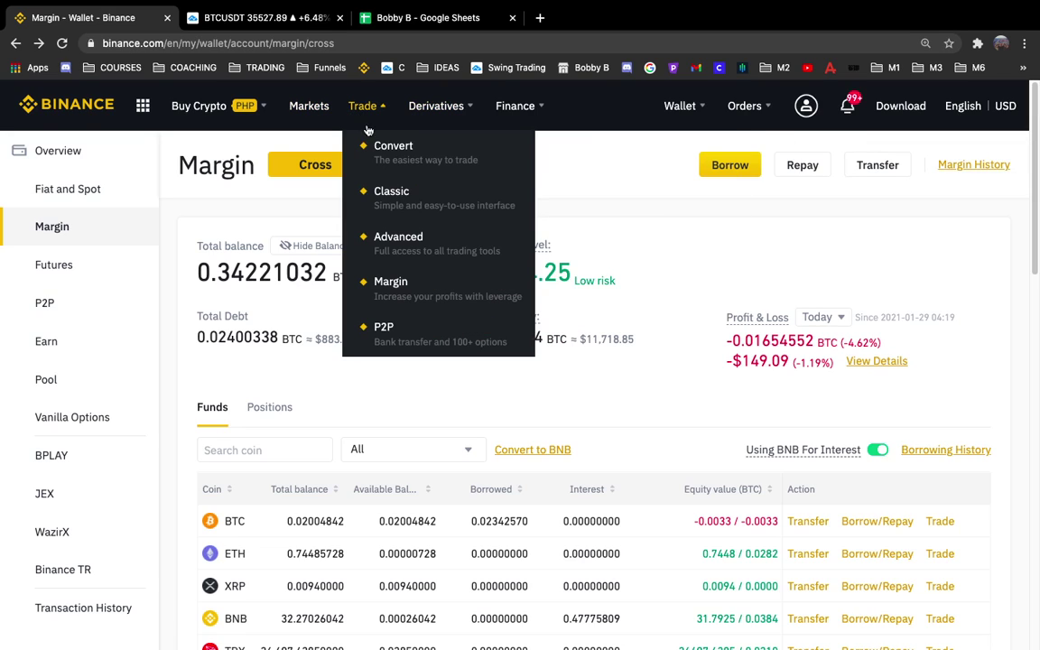
left_click(395, 239)
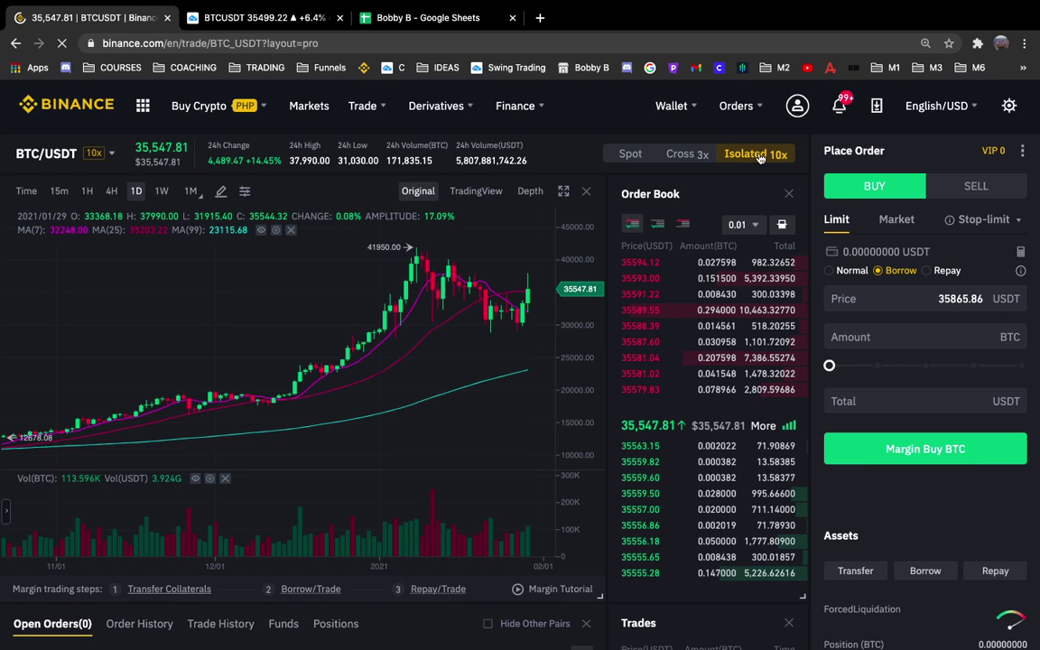
Look over the isolated order form and check trade 1's position size in the Bobby B spreadsheet, ending back on Binance.
scroll(754, 161, "down", 2)
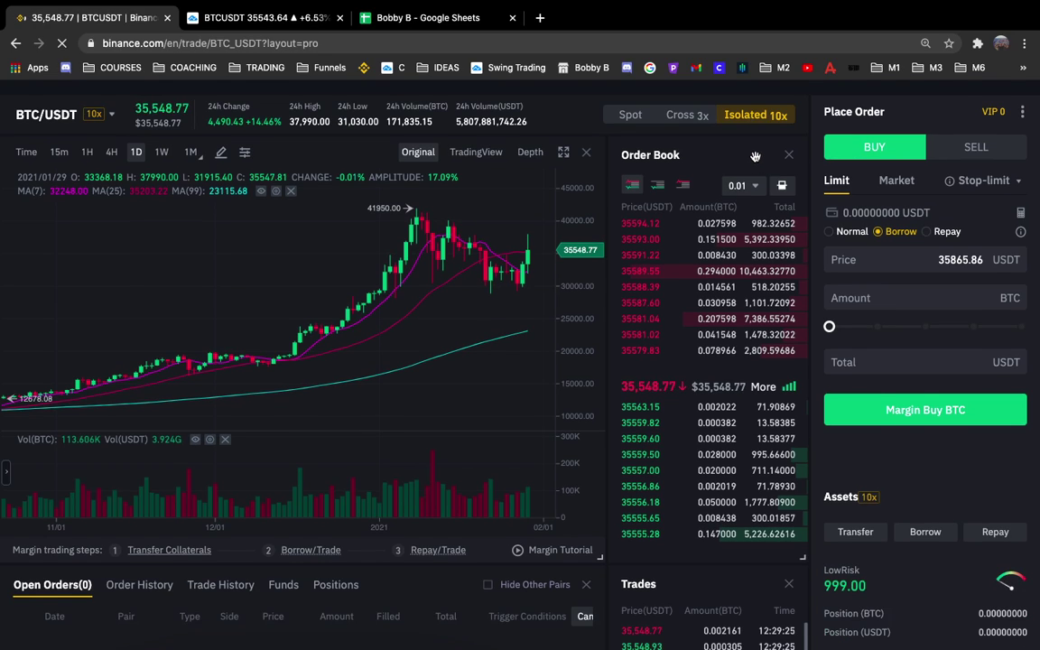
scroll(713, 176, "up", 1)
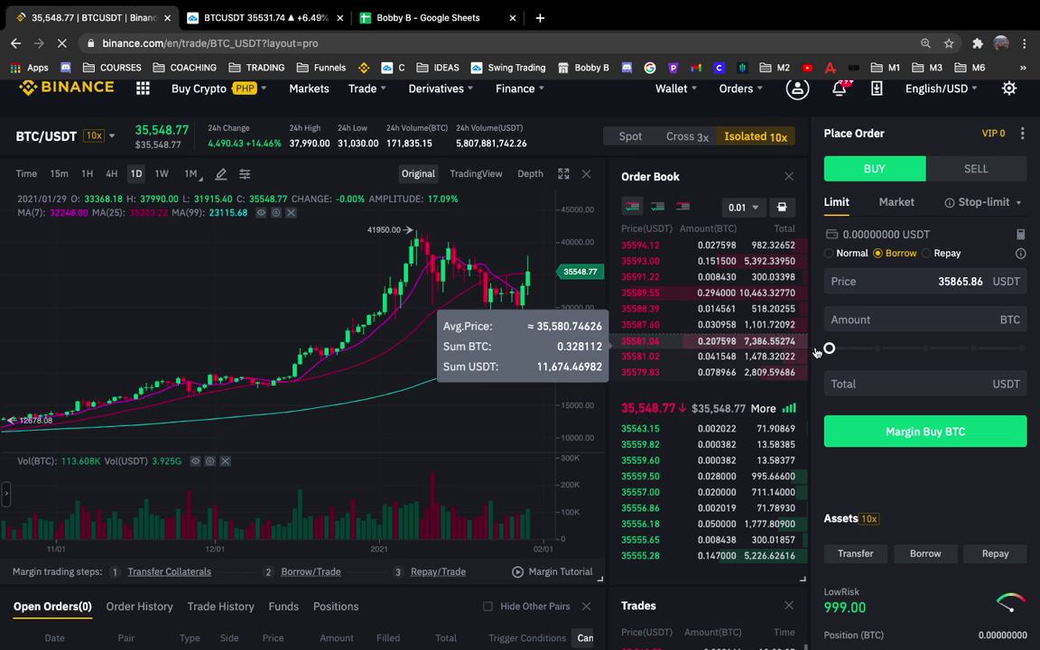
left_click(403, 18)
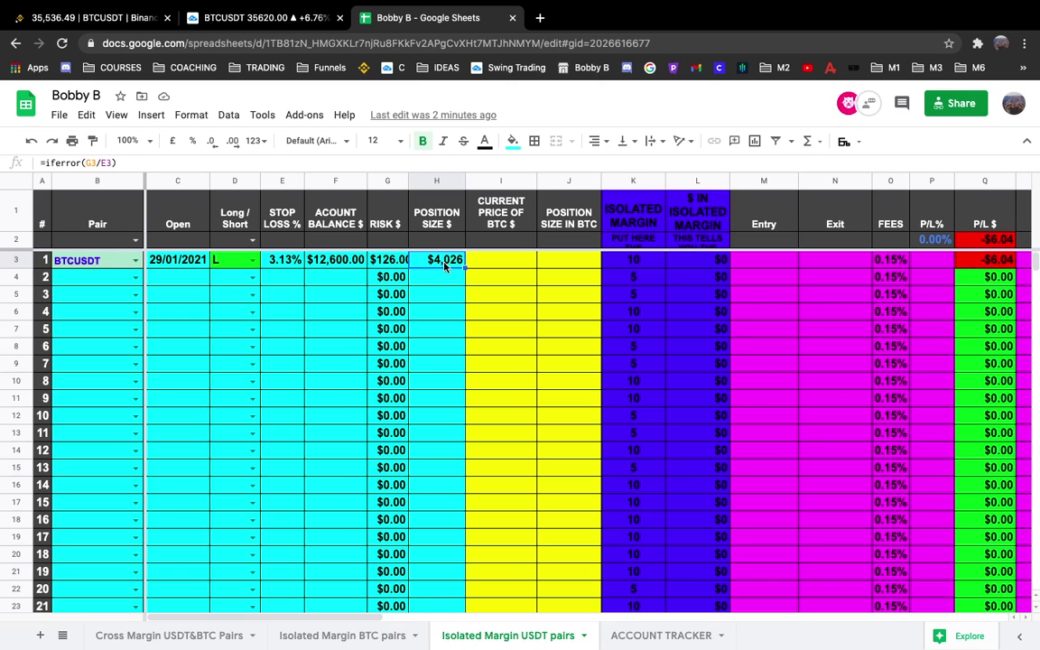
left_click(87, 19)
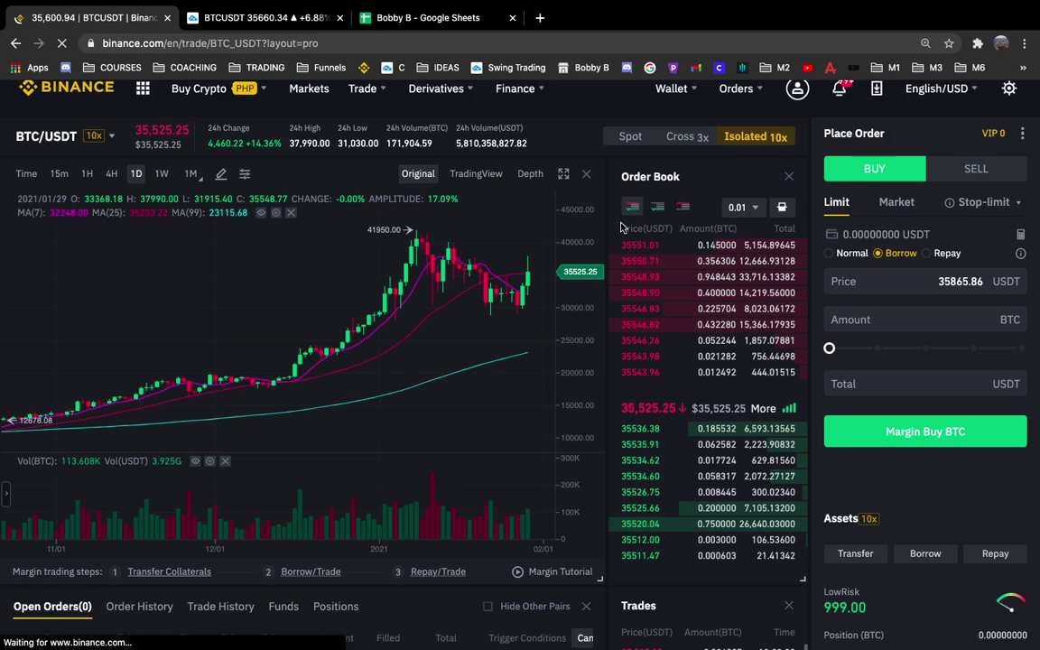
Switch the isolated limit buy order to Normal mode and look over the Assets section.
left_click(858, 283)
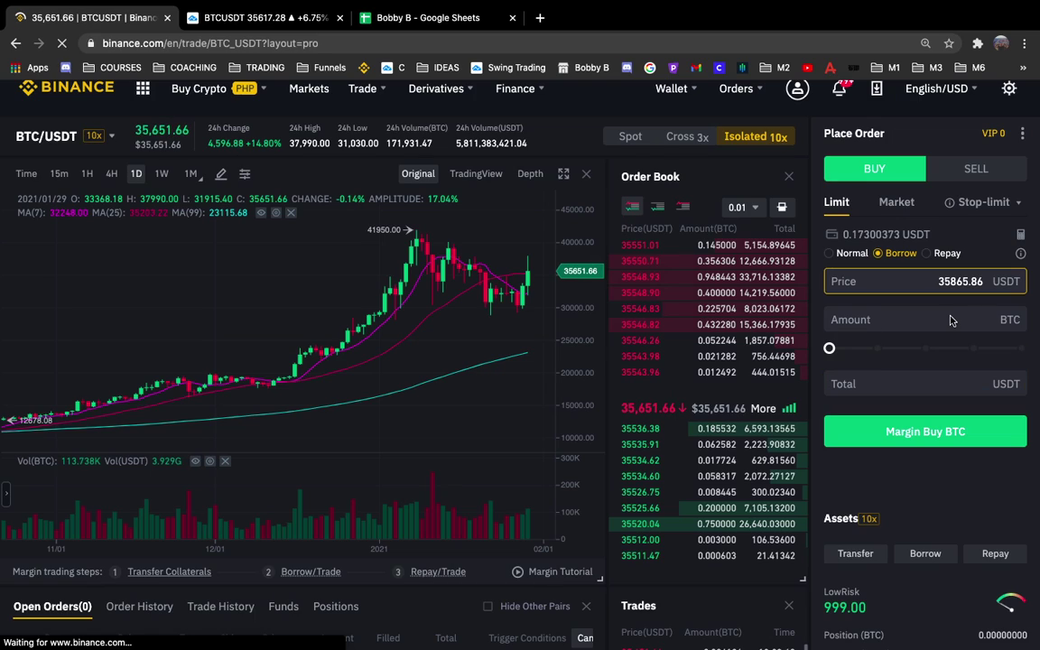
left_click(843, 253)
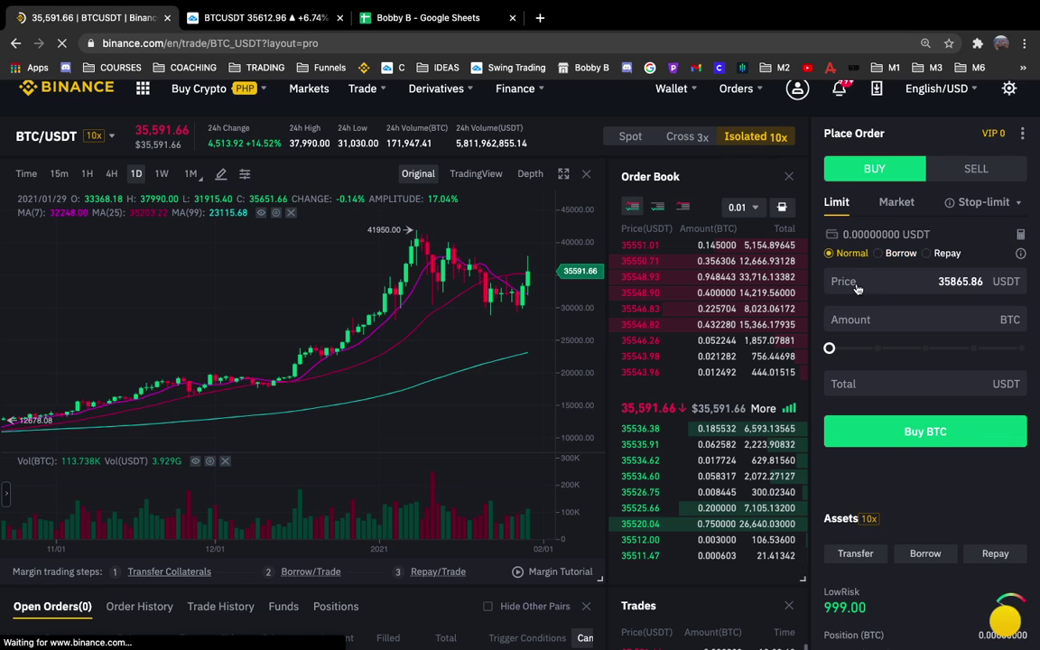
scroll(912, 508, "down", 1)
scroll(912, 501, "down", 1)
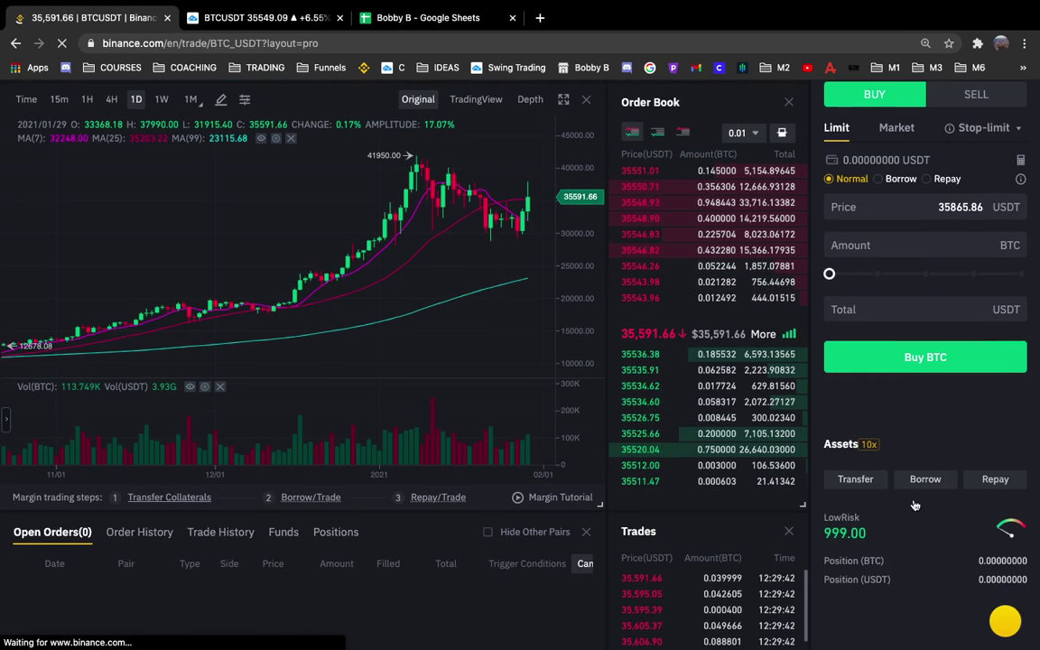
scroll(919, 400, "up", 1)
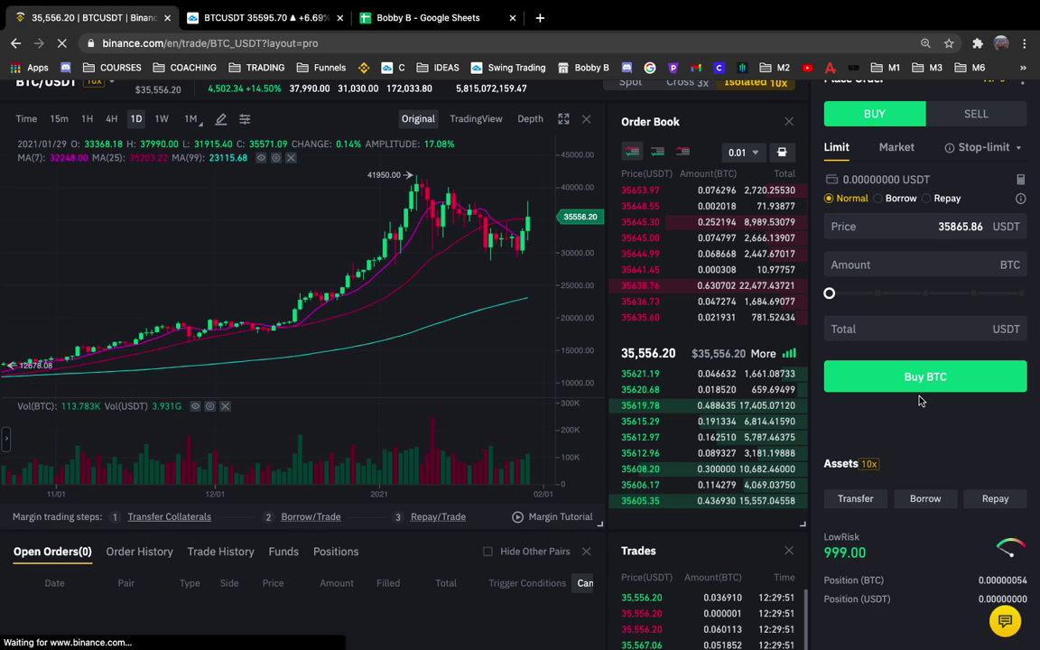
Transfer 1000 USDT from Spot to the BTCUSDT Isolated margin account.
left_click(856, 500)
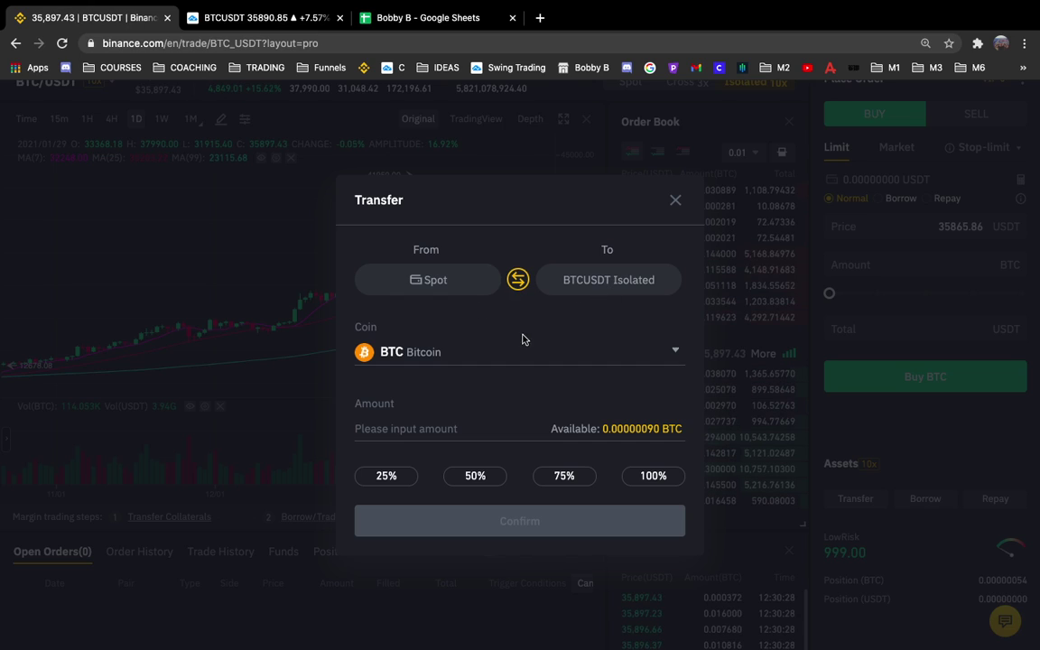
left_click(493, 367)
left_click(489, 342)
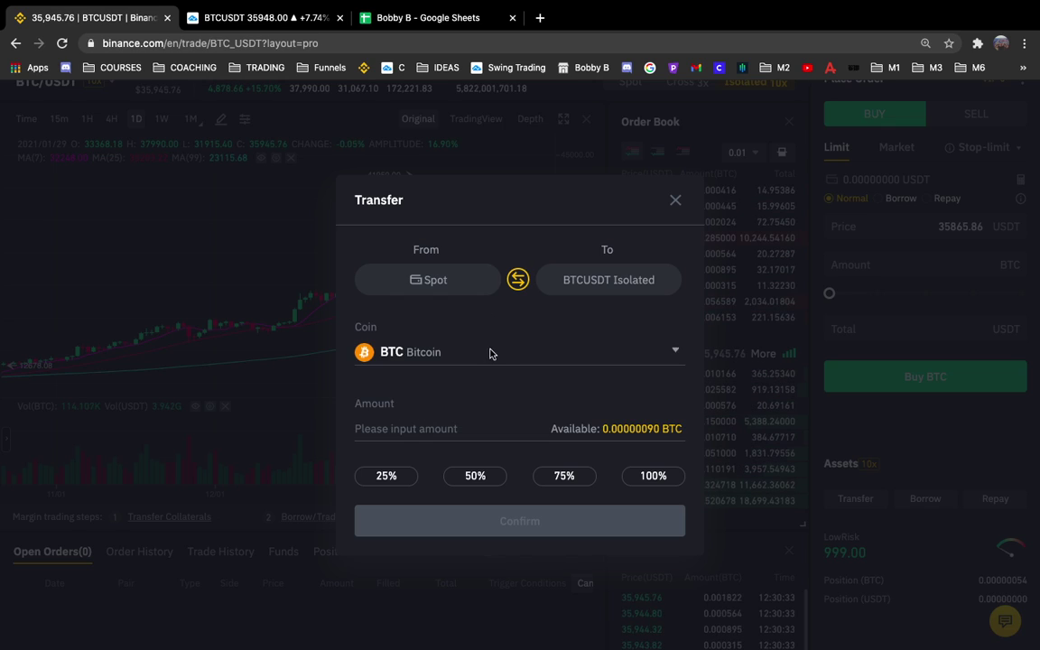
left_click(421, 357)
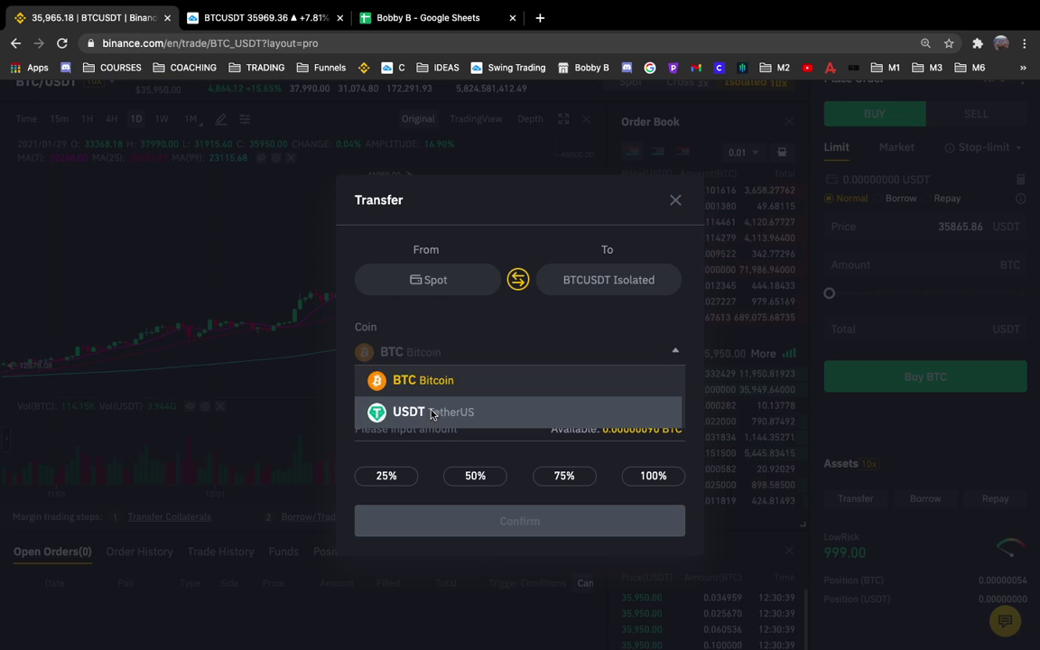
left_click(432, 411)
left_click(433, 357)
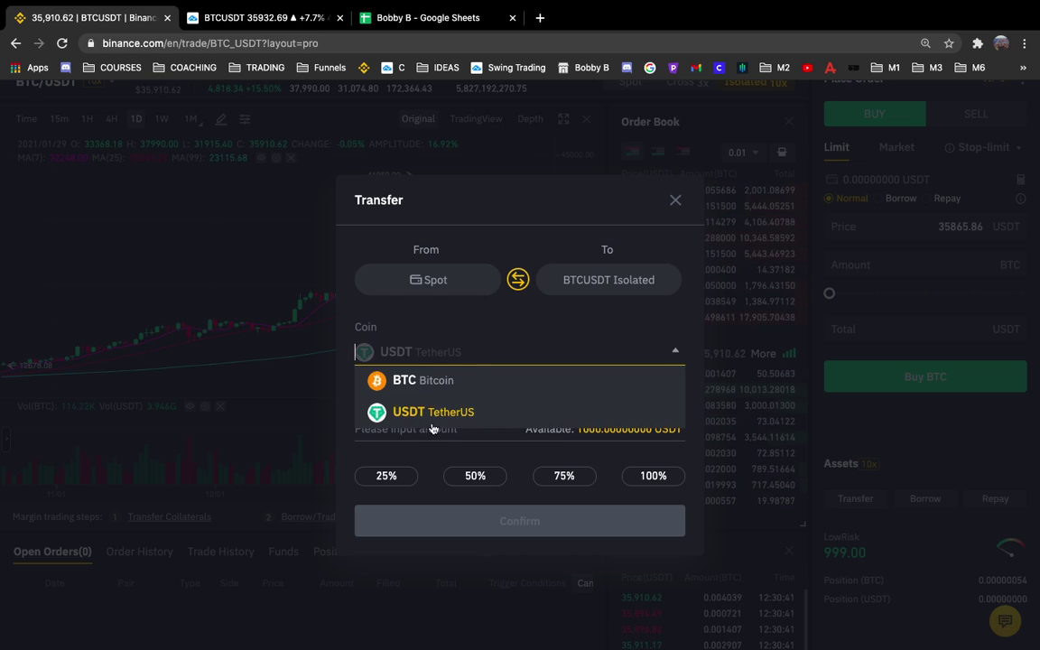
left_click(432, 411)
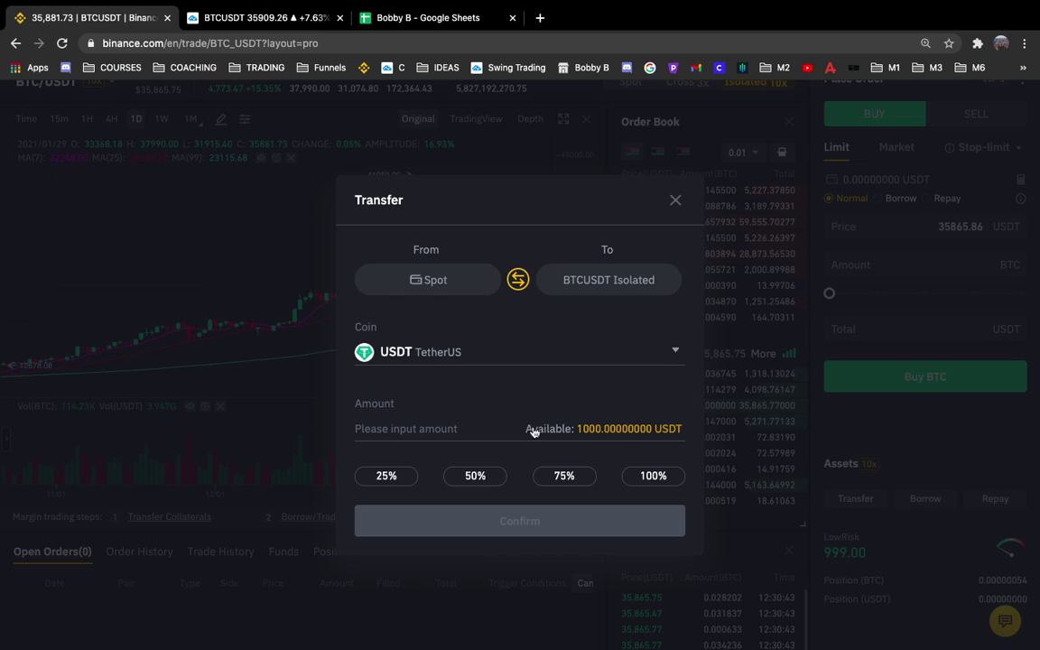
left_click(620, 431)
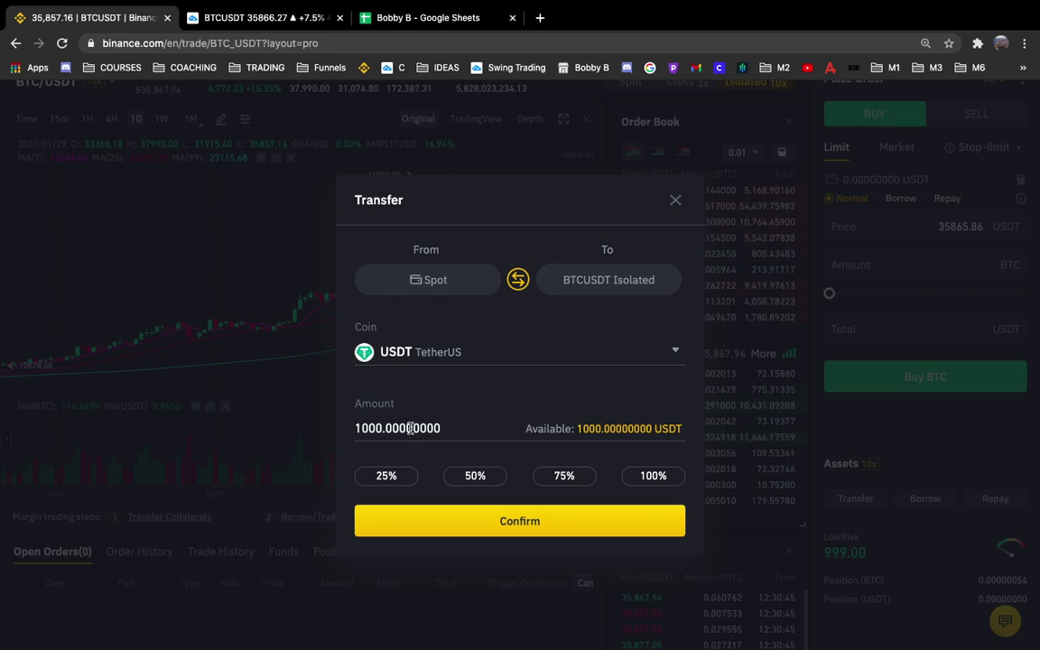
left_click(504, 522)
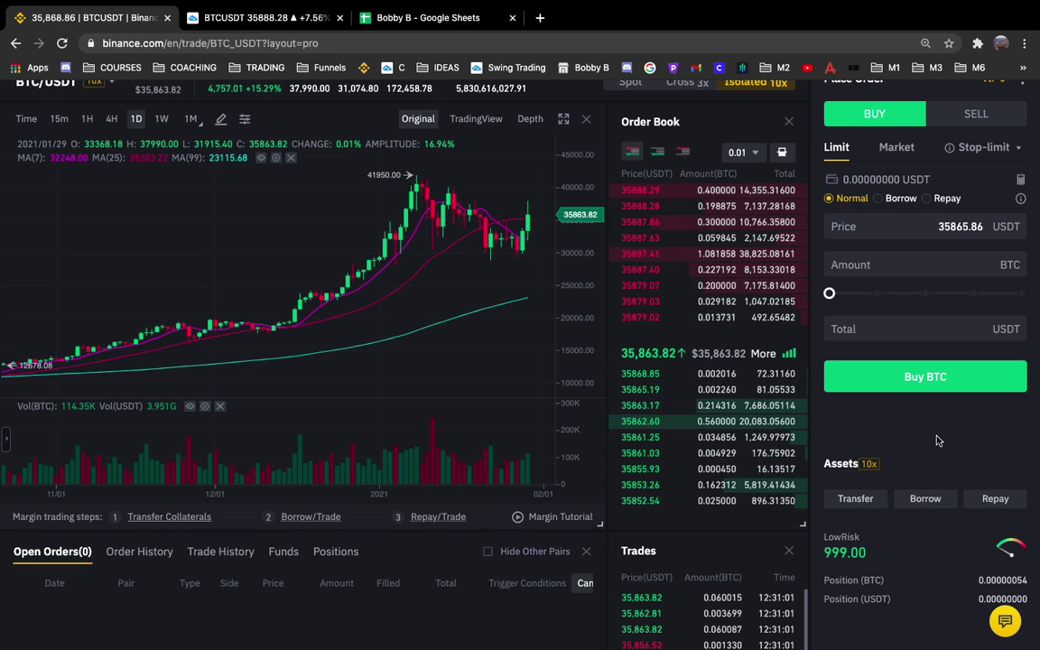
Examine the leverage multipliers in the margin pair list, under both the Isolated and All filters.
scroll(929, 438, "up", 1)
scroll(926, 438, "up", 1)
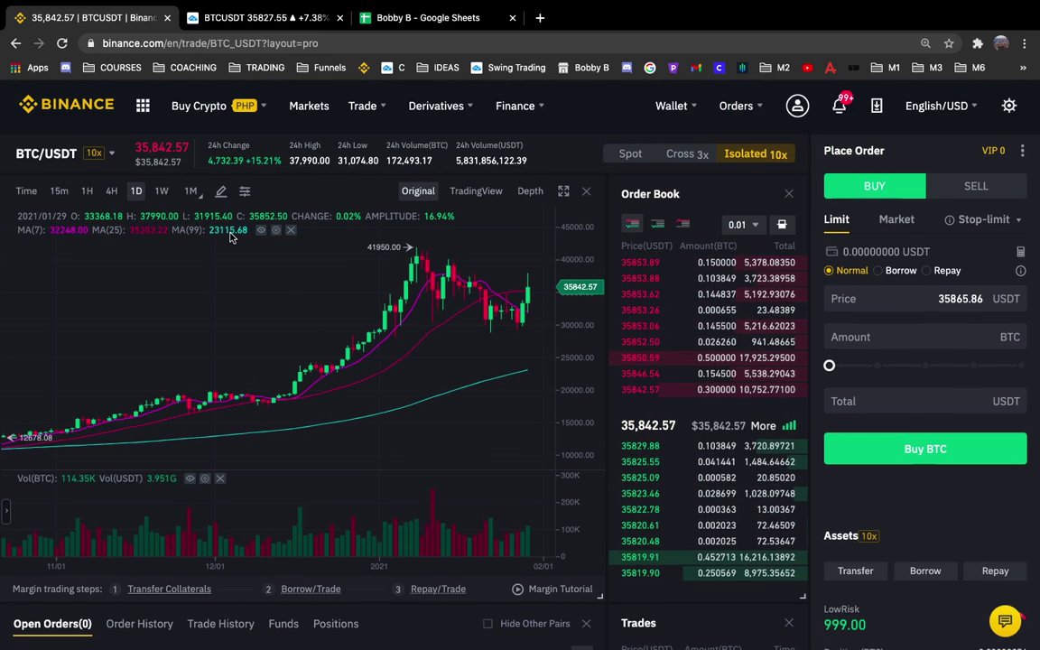
mouse_move(110, 158)
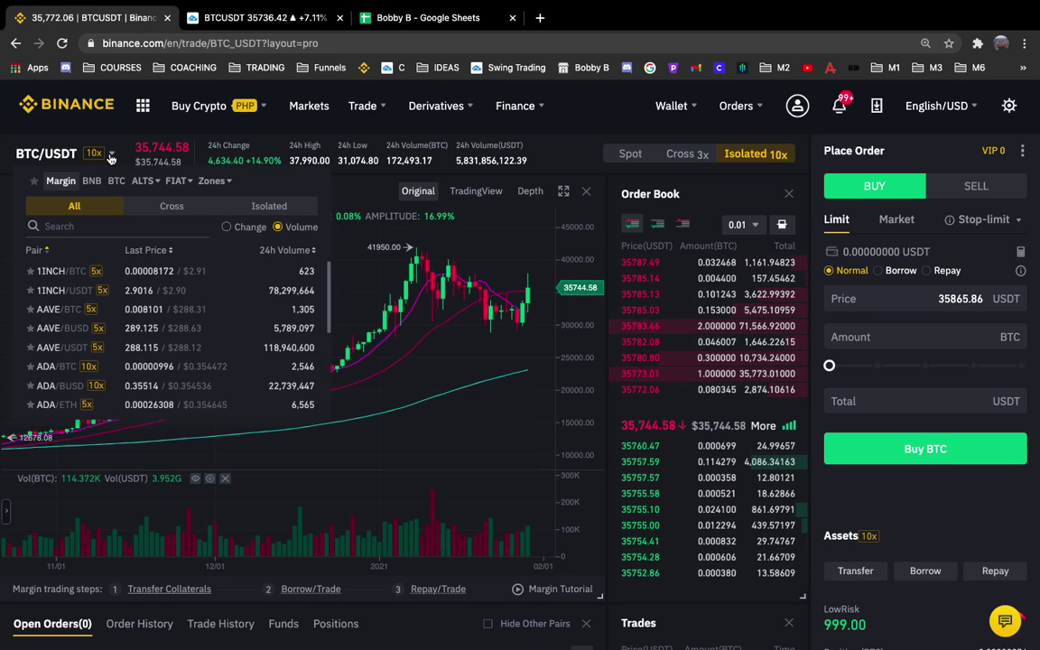
left_click(268, 207)
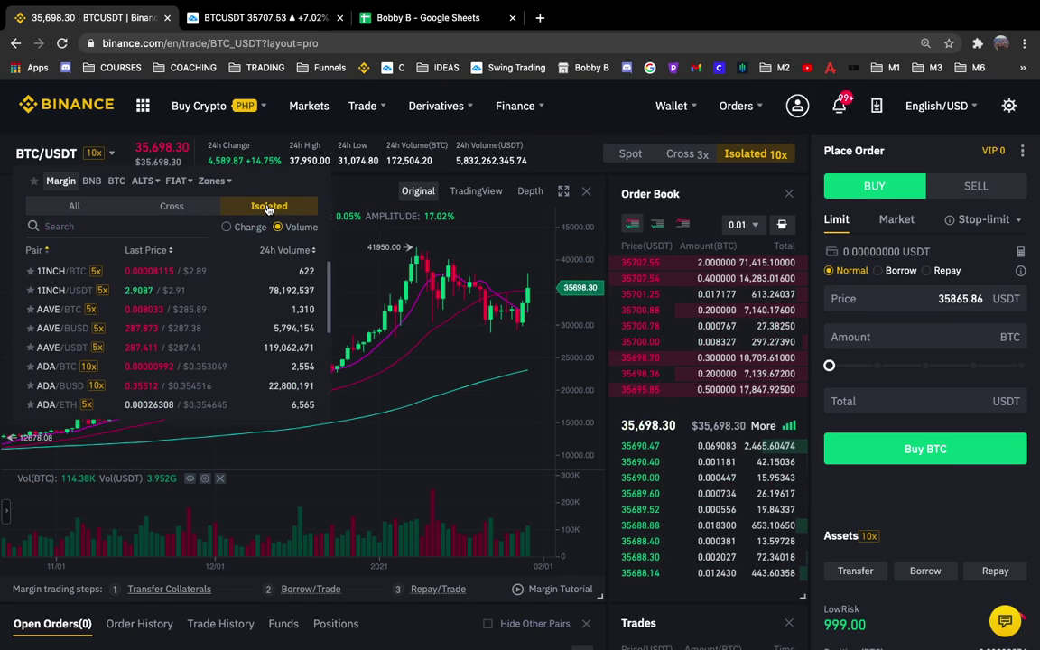
scroll(106, 314, "down", 1)
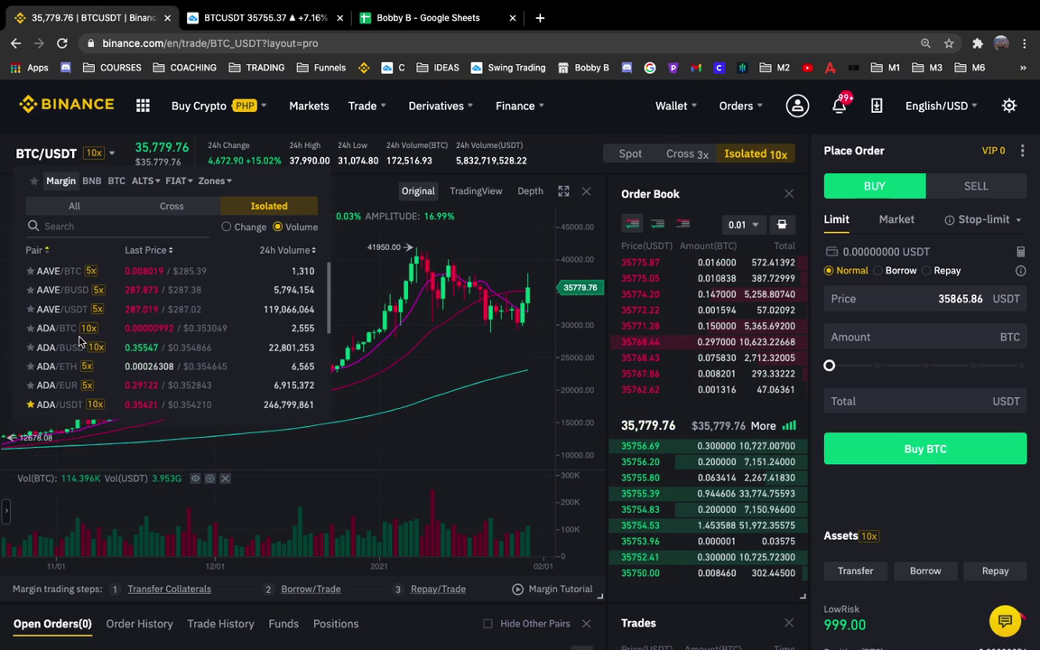
scroll(104, 343, "down", 2)
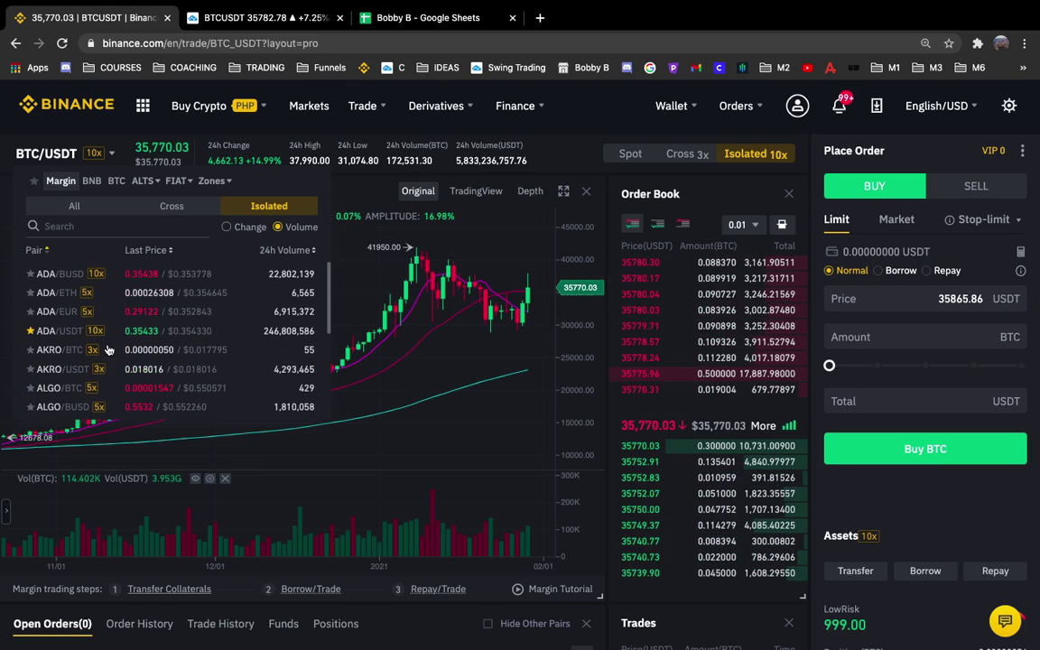
scroll(103, 366, "down", 4)
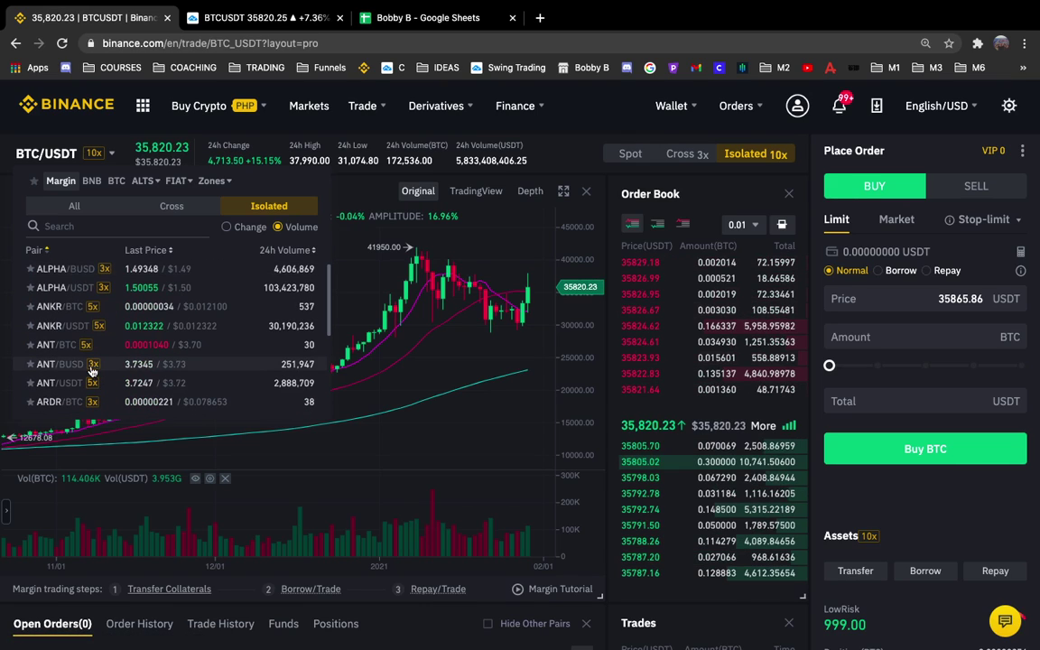
scroll(91, 366, "up", 5)
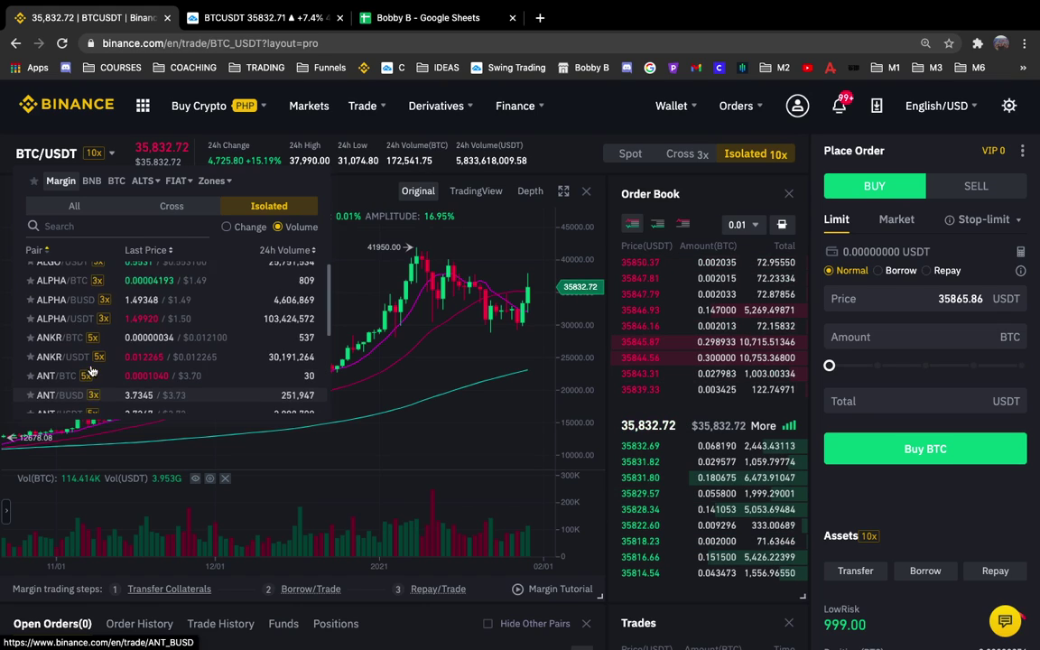
scroll(91, 359, "up", 1)
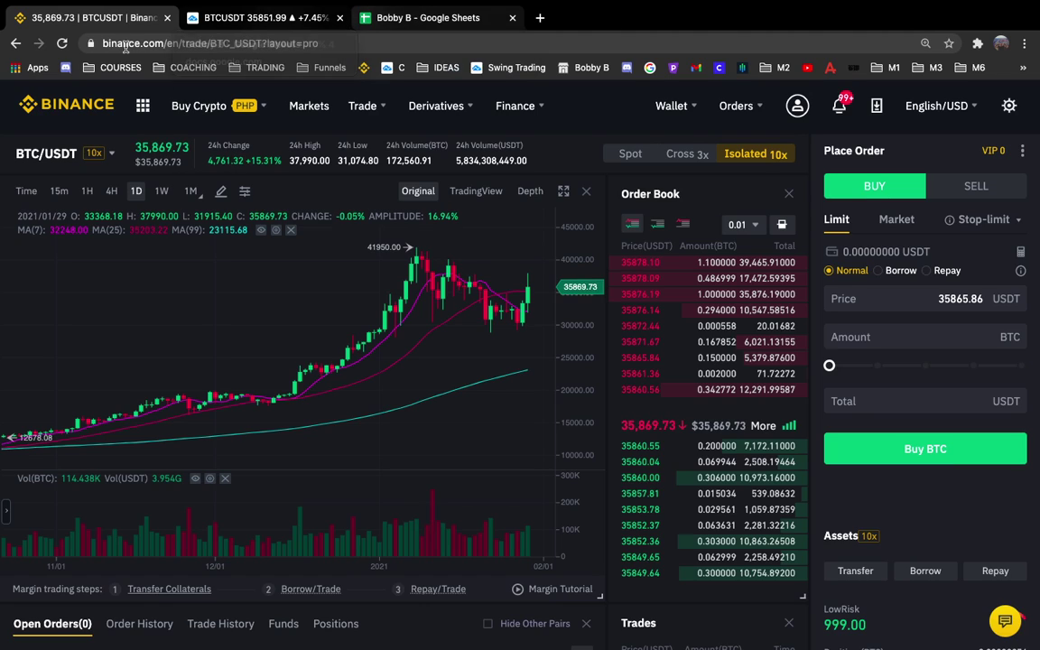
mouse_move(106, 153)
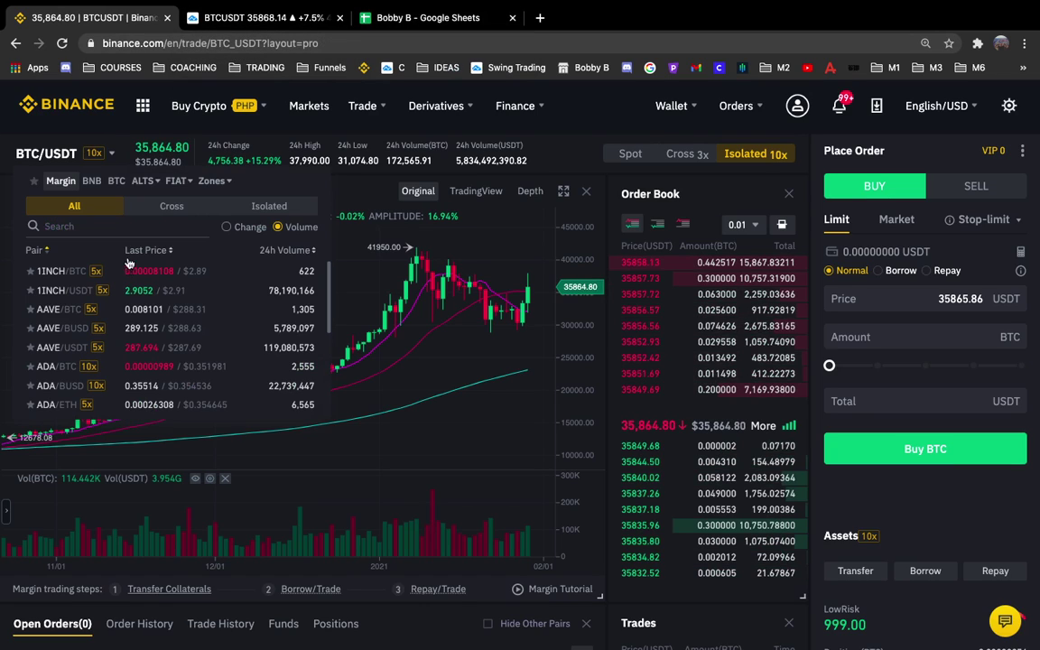
scroll(99, 353, "down", 1)
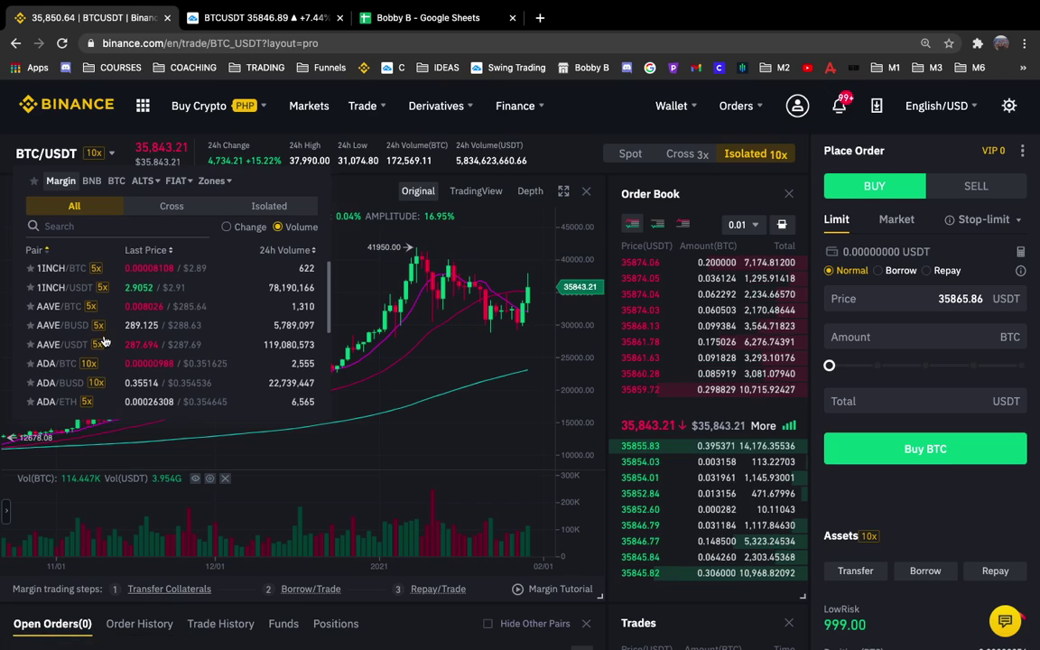
scroll(90, 359, "down", 1)
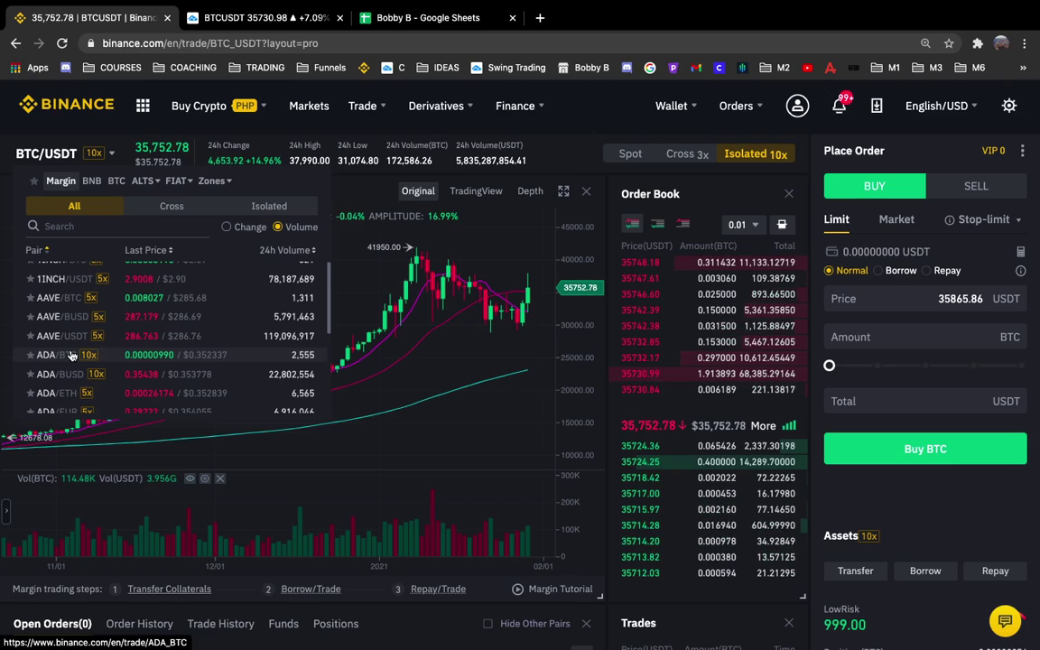
Check trade 1's position size in the Bobby B spreadsheet, return to Binance and compare the available balance in Borrow and Normal modes.
left_click(407, 20)
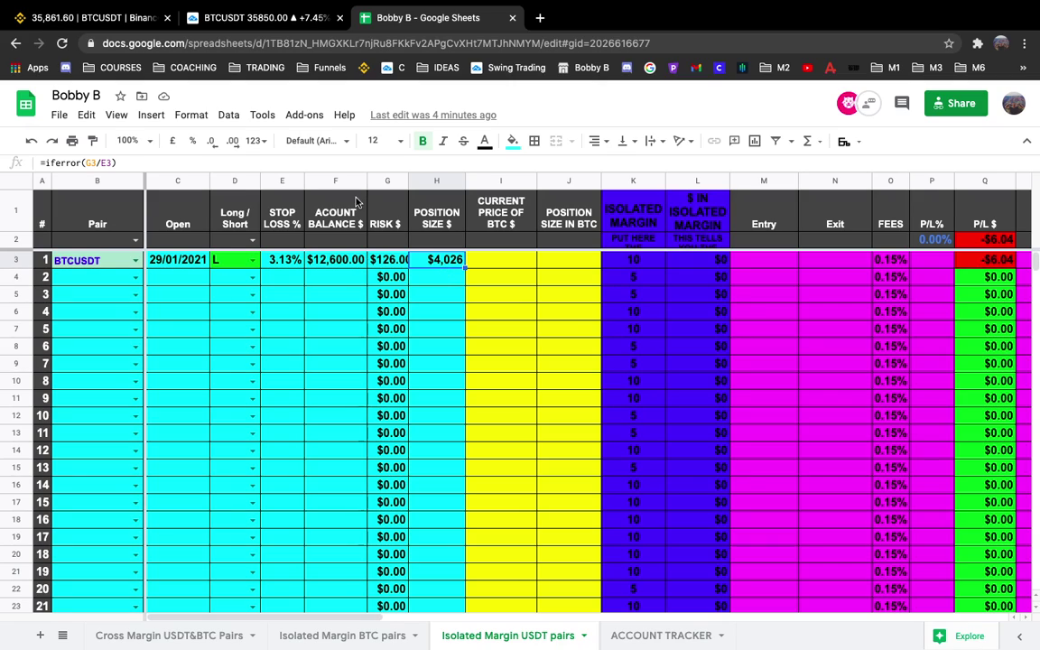
left_click(57, 22)
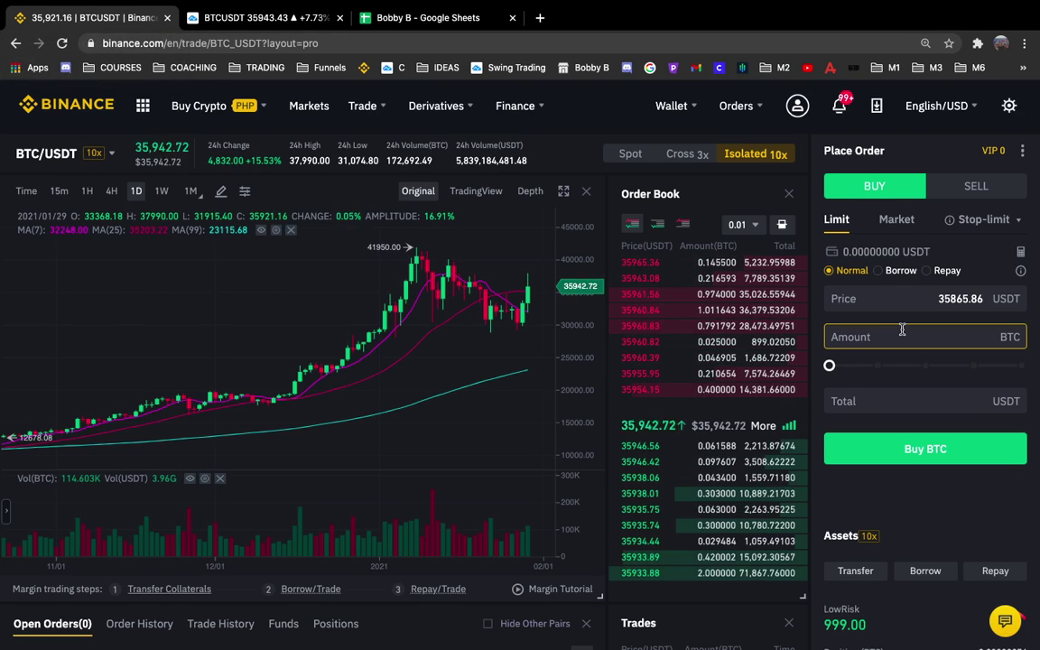
left_click(899, 271)
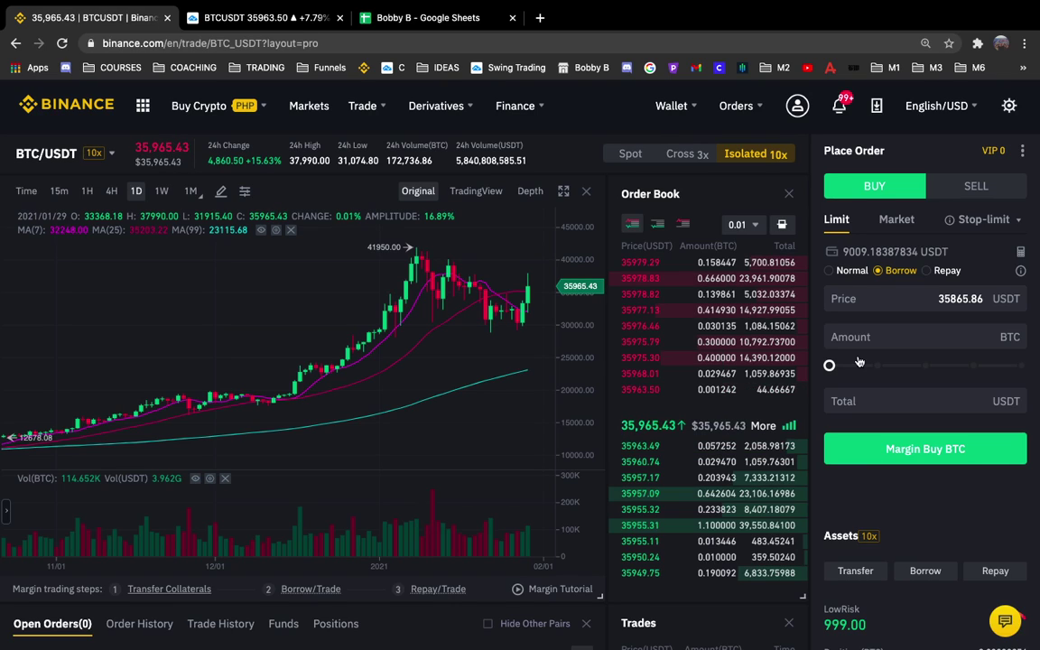
left_click(830, 270)
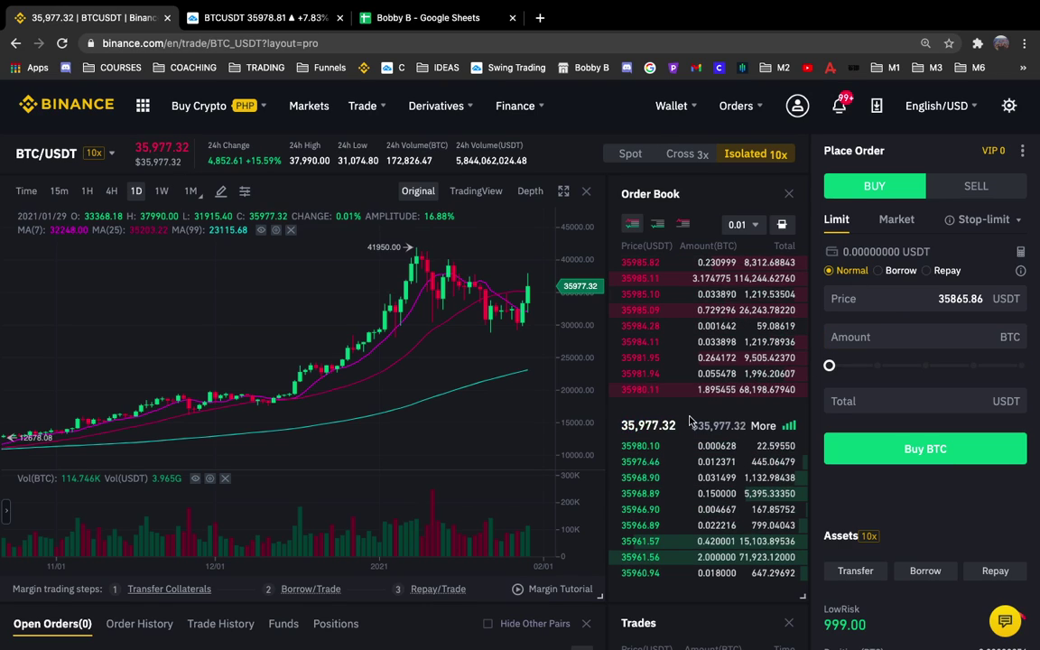
Set the BTC limit buy price to 32000 USDT and the order total to 4000 USDT.
left_click_drag(928, 298, 993, 302)
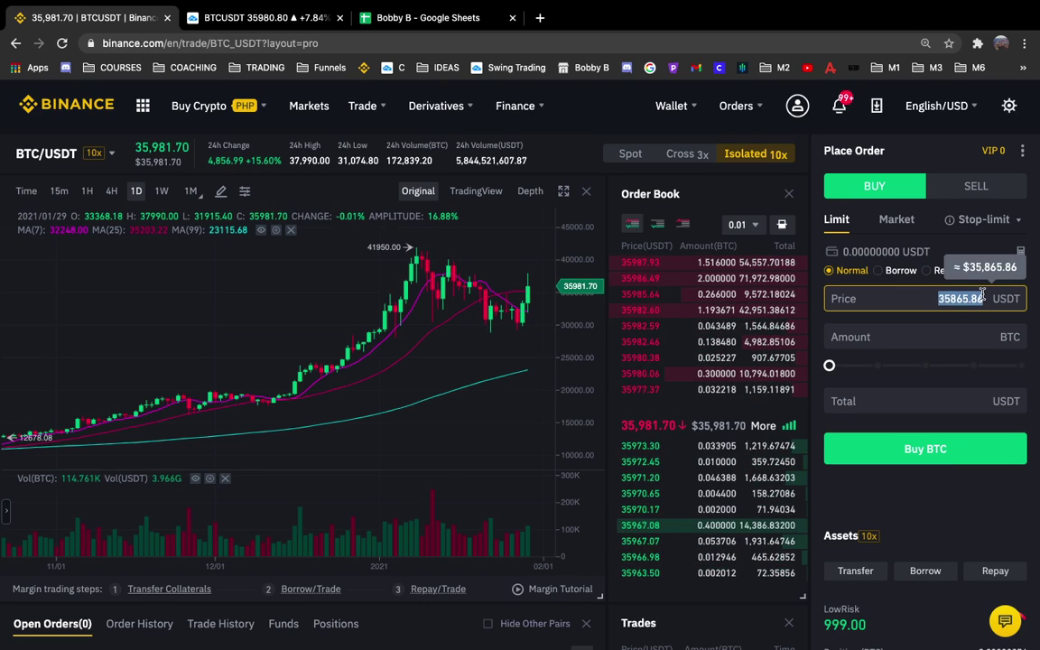
type("19")
key("BackSpace")
key("BackSpace")
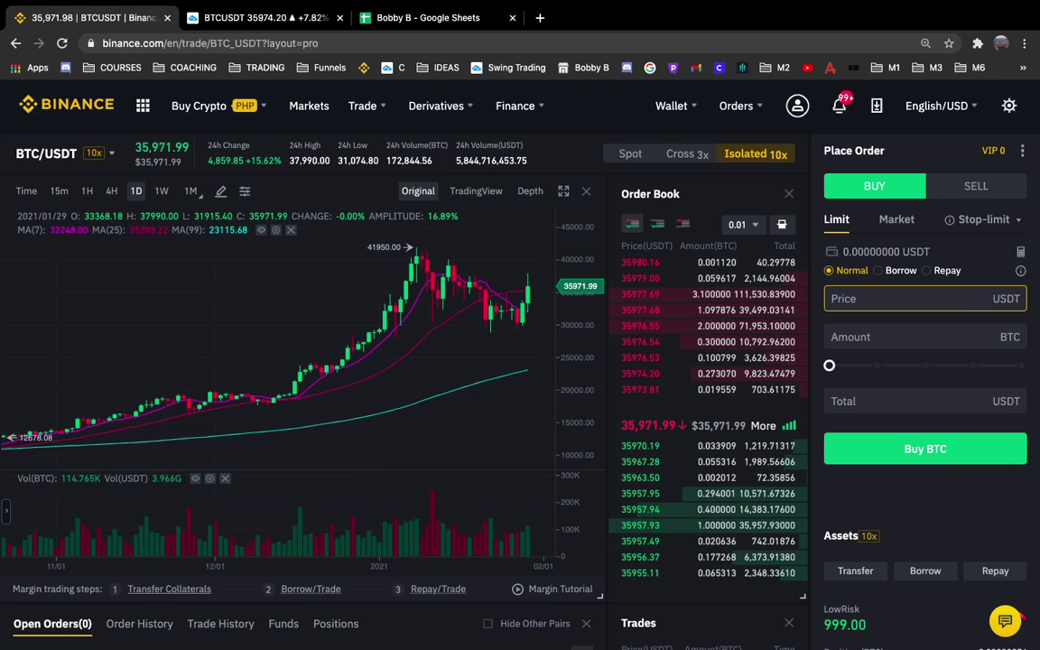
type("32000")
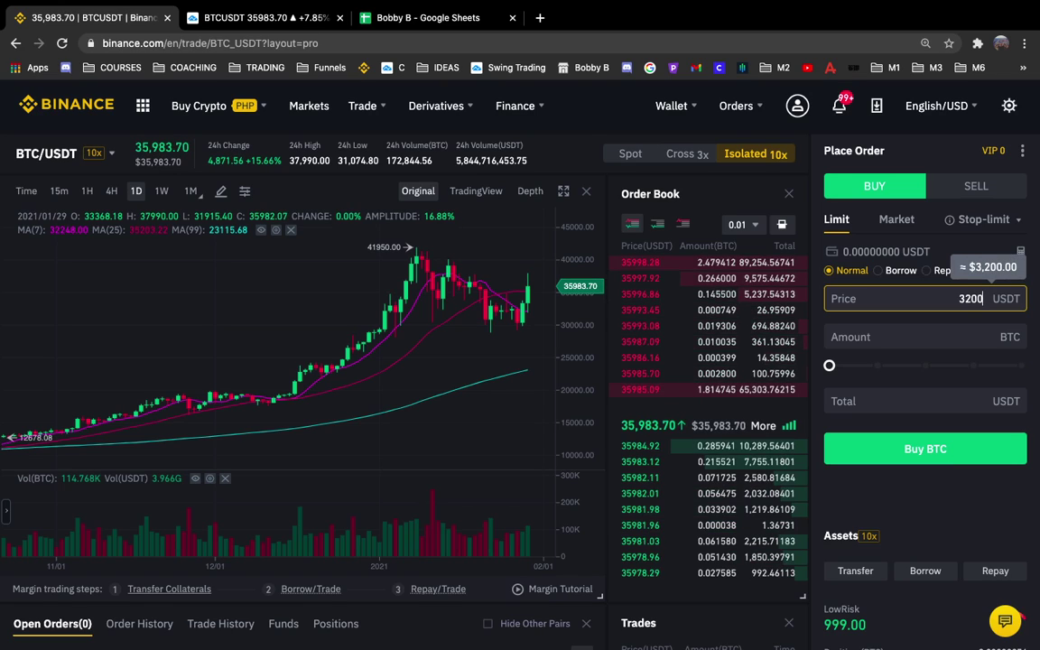
left_click(878, 329)
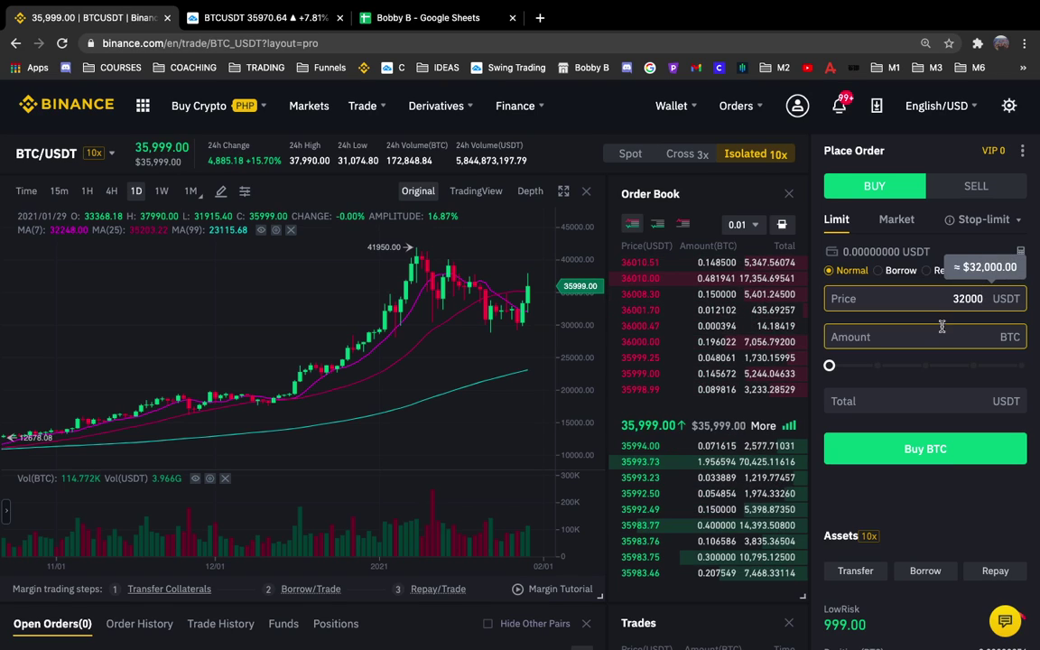
left_click(940, 397)
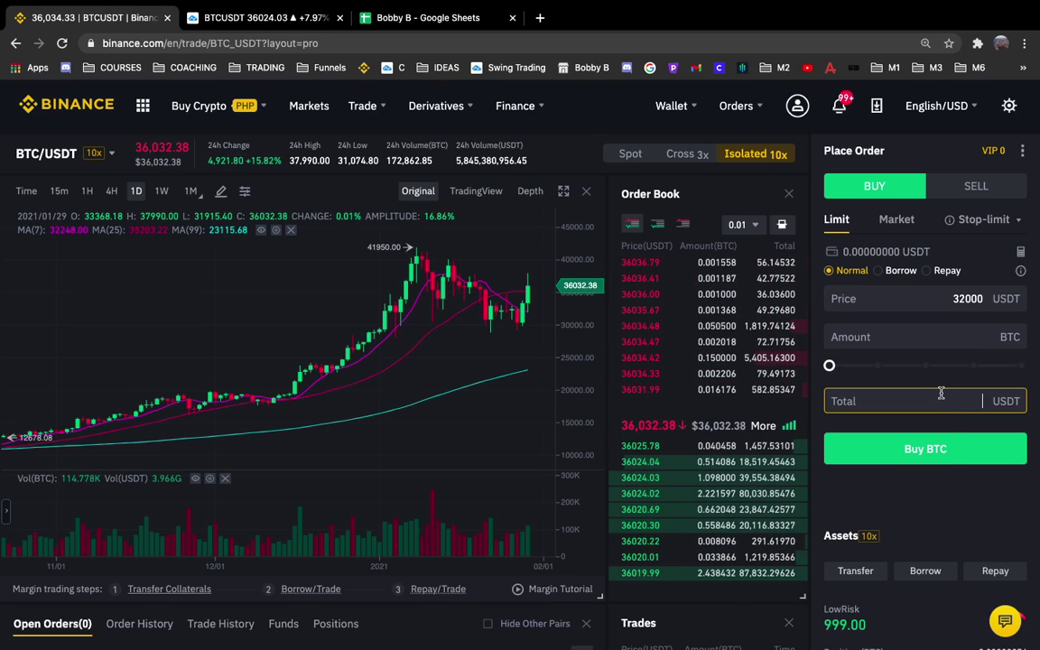
type("4000")
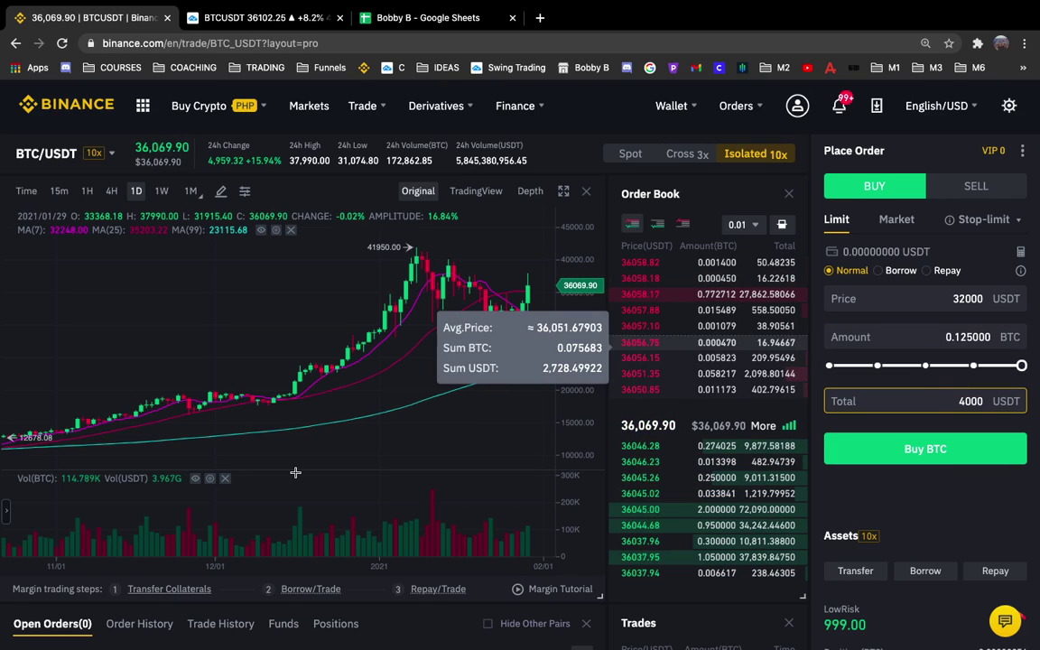
Try to place the BTC limit buy in Normal mode and switch the order to Borrow.
scroll(3, 508, "down", 1)
scroll(217, 510, "down", 1)
scroll(352, 531, "up", 2)
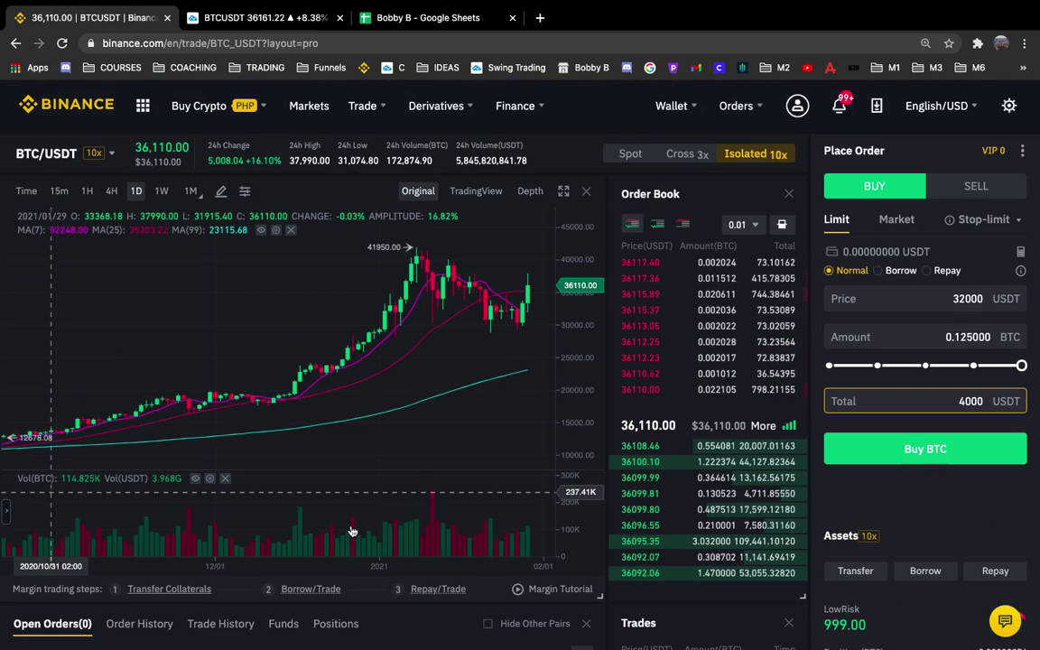
left_click(936, 449)
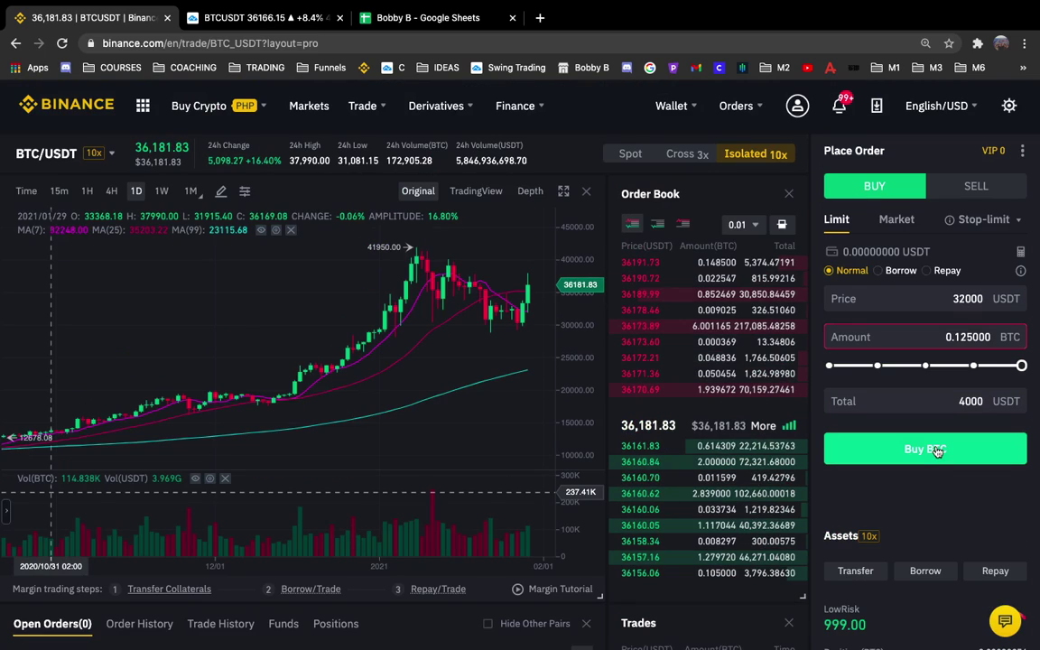
left_click(894, 270)
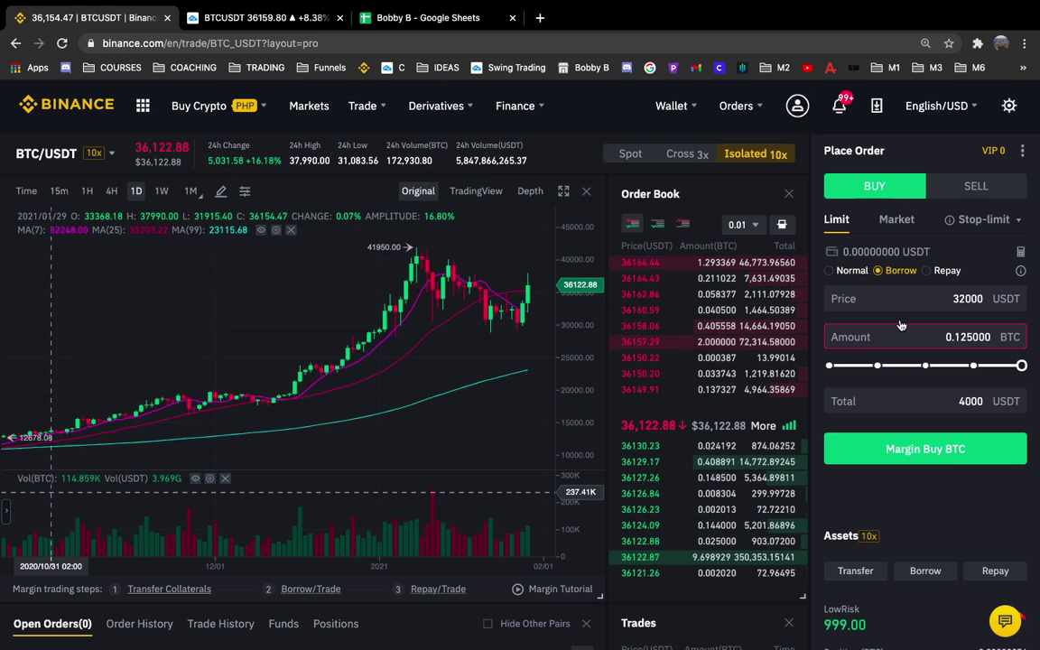
Place the 0.125 BTC limit buy at 32000 USDT in Borrow mode and review it in the open orders.
left_click(921, 456)
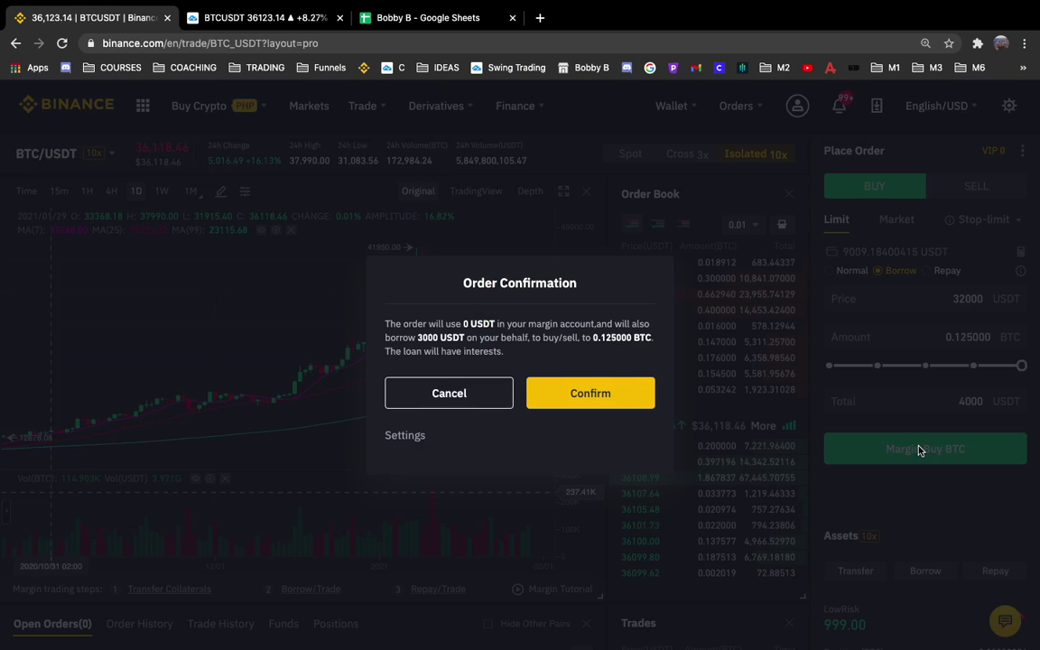
left_click(541, 395)
scroll(2, 542, "down", 3)
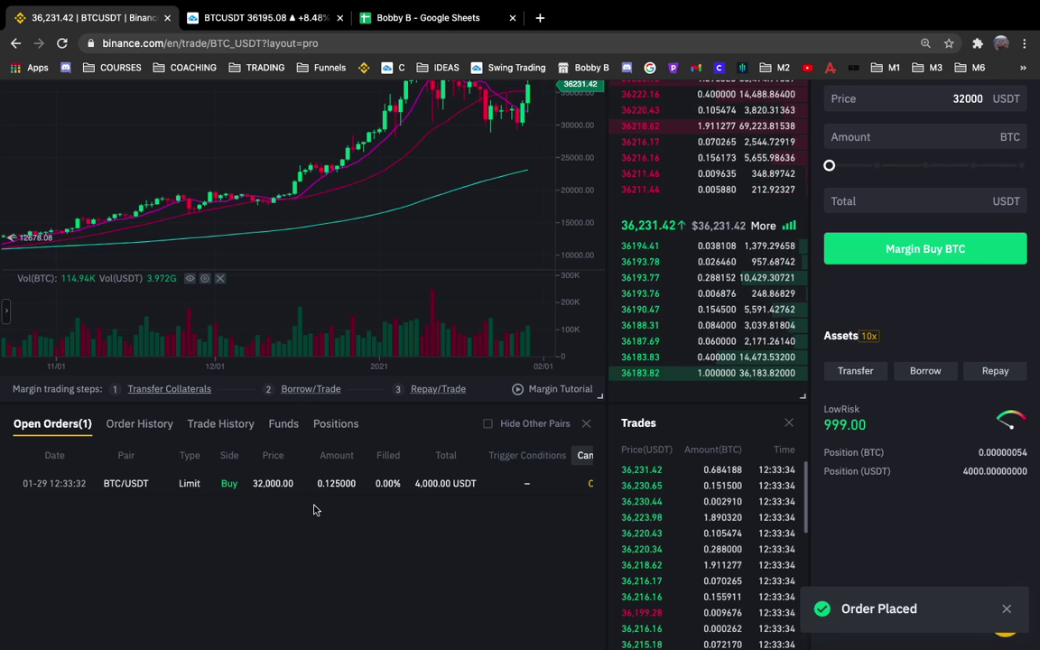
scroll(314, 511, "up", 1)
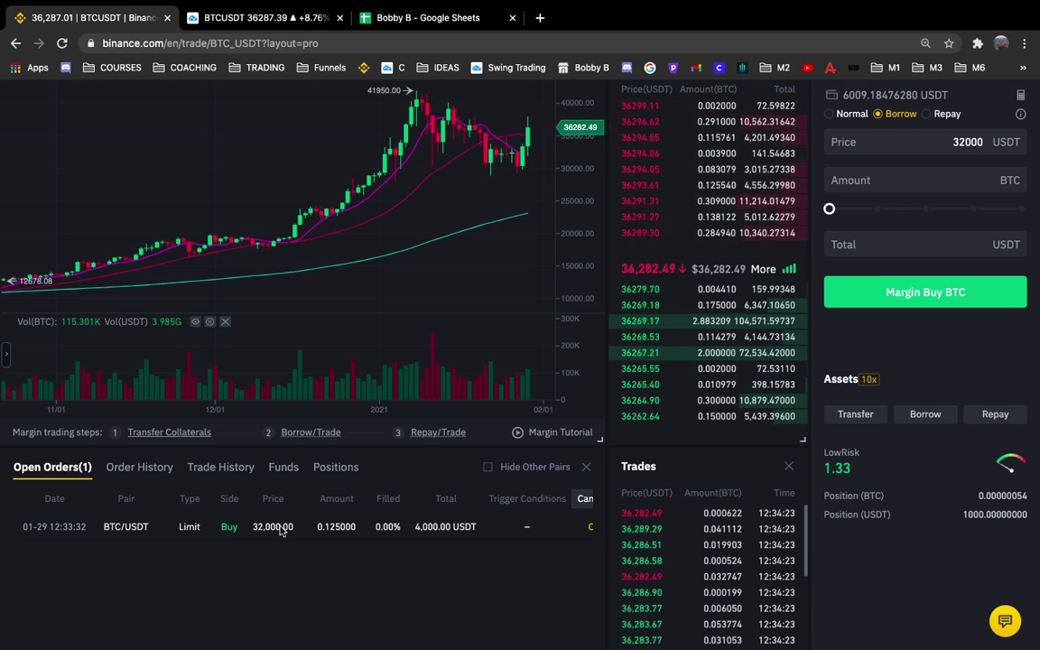
Search Google for binance margin trading fees in a new tab, look over the results and close the tab.
left_click(541, 19)
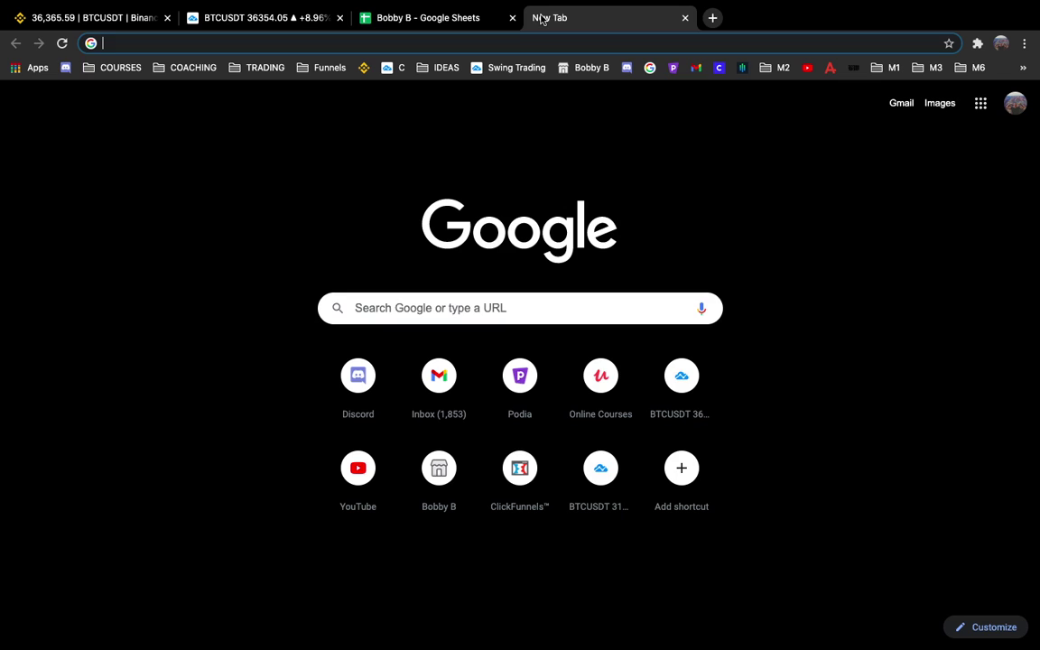
type("b")
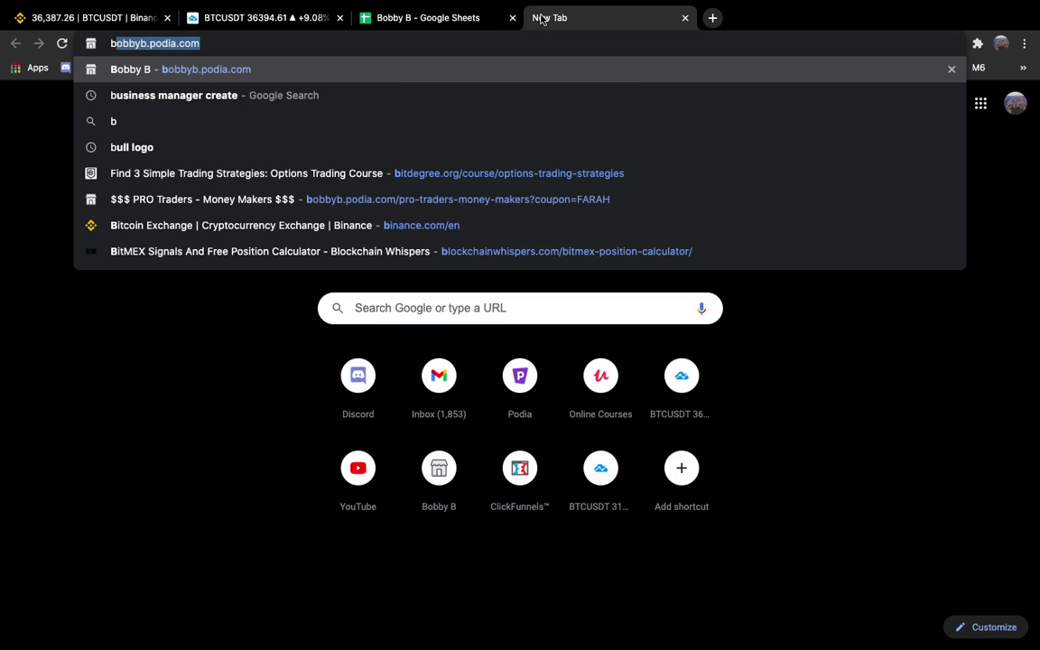
type("inanc")
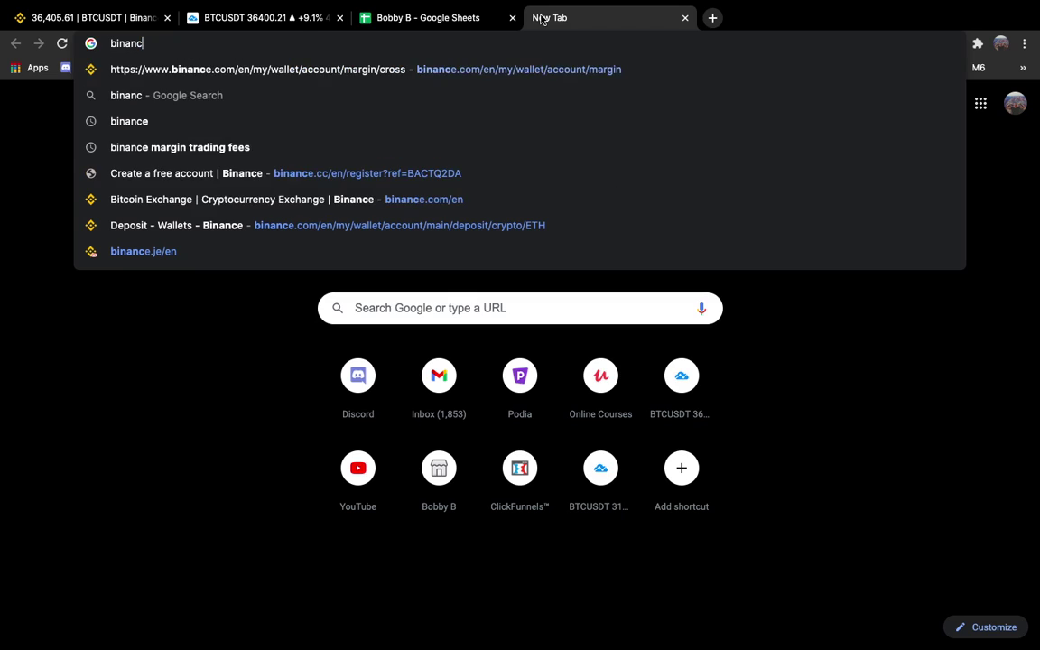
type("e ")
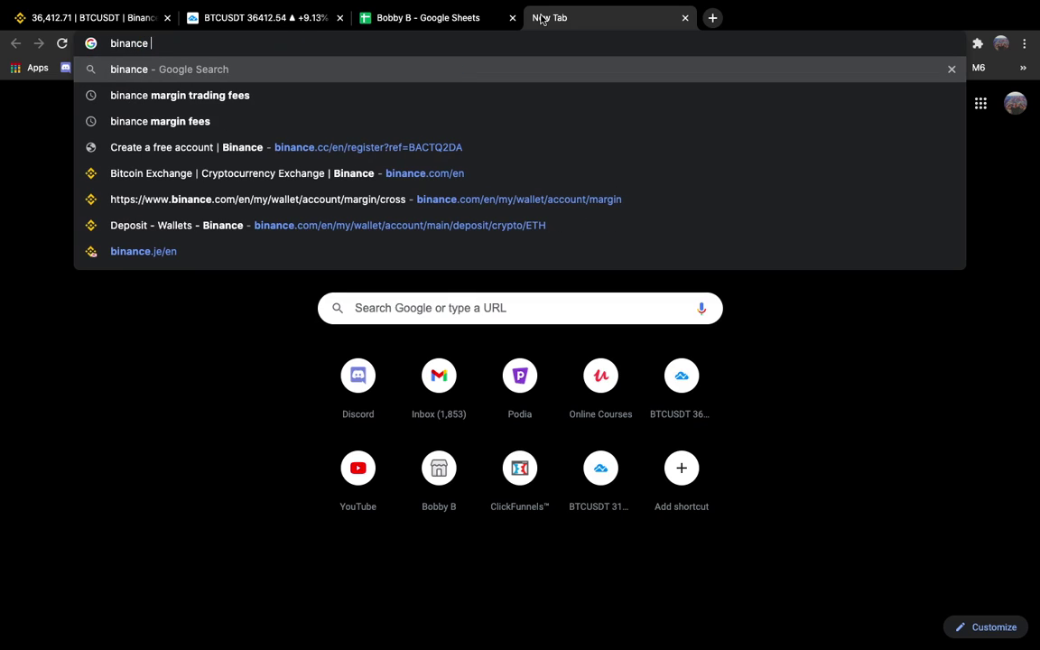
type("margin")
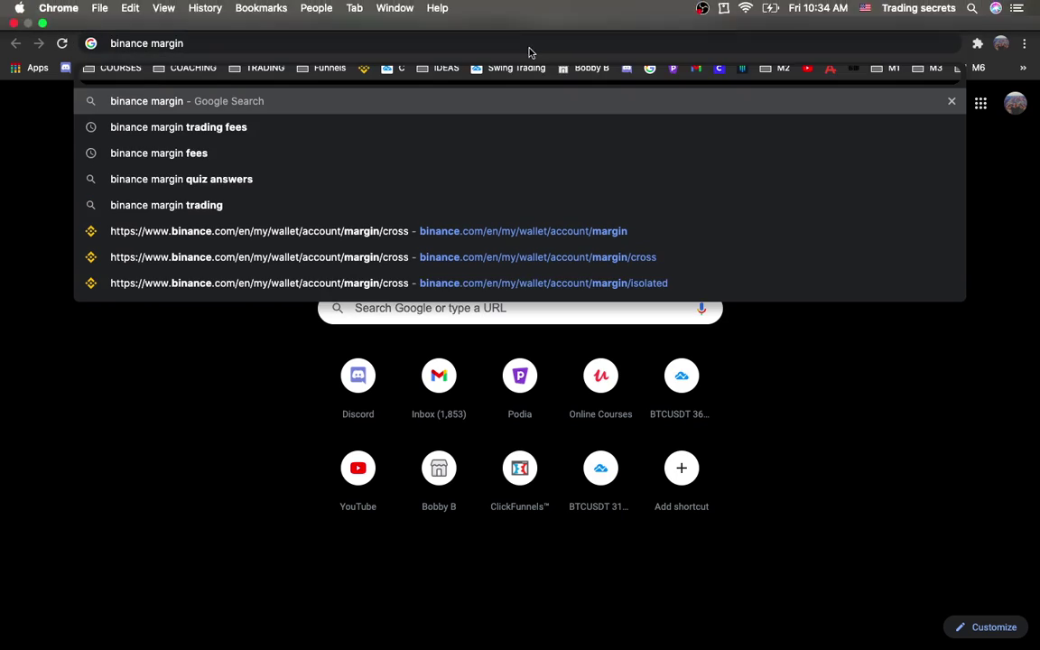
left_click(411, 97)
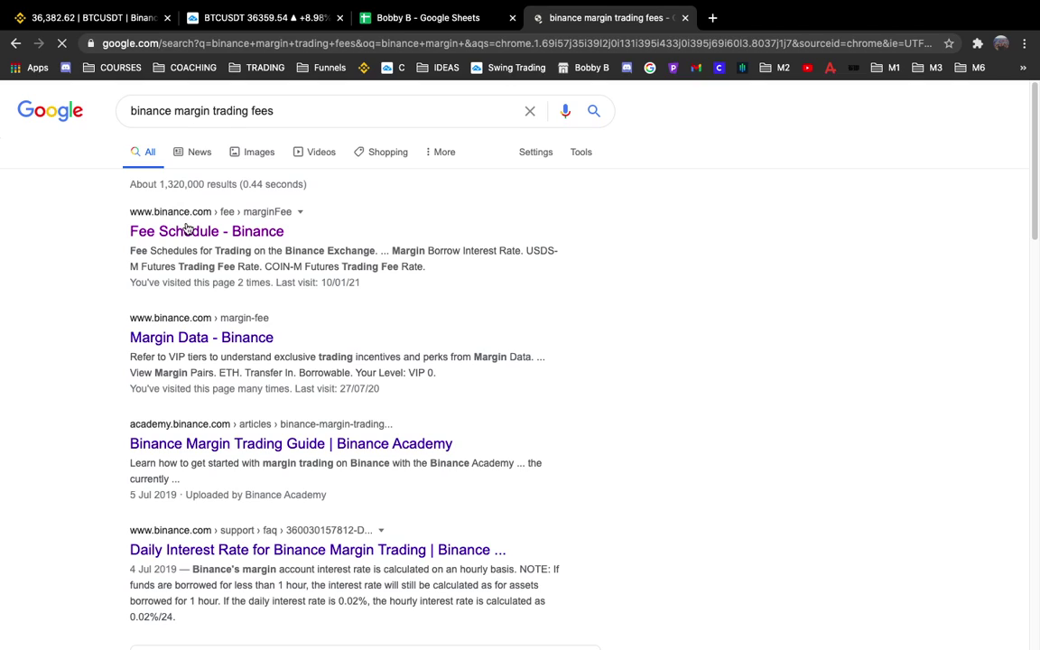
left_click(687, 18)
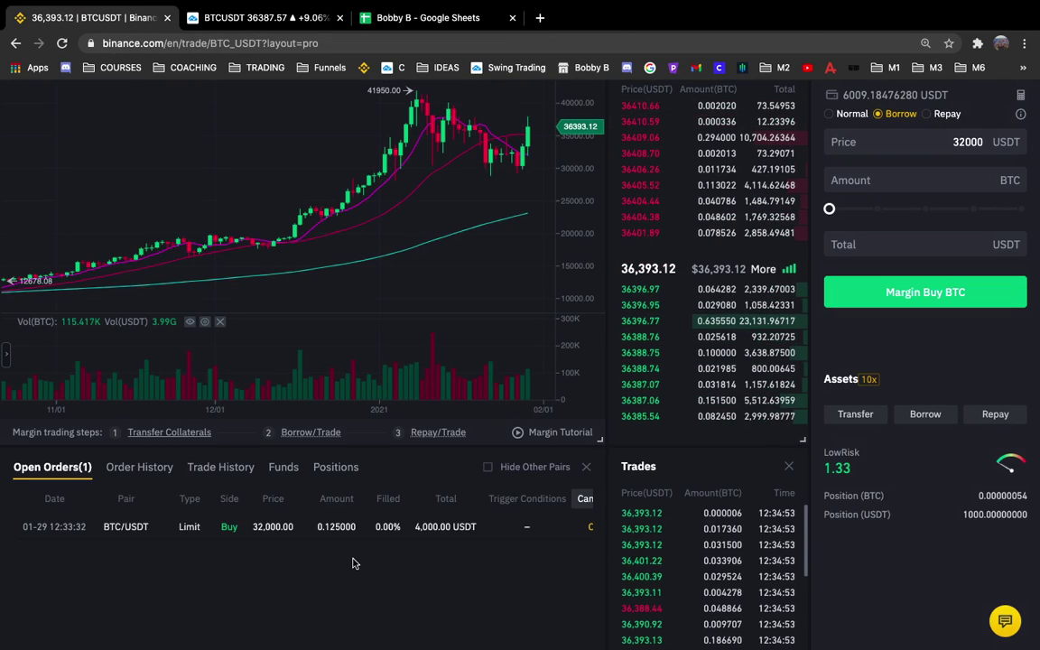
Cancel the open BTC/USDT limit buy order at 32000 USDT.
left_click(591, 528)
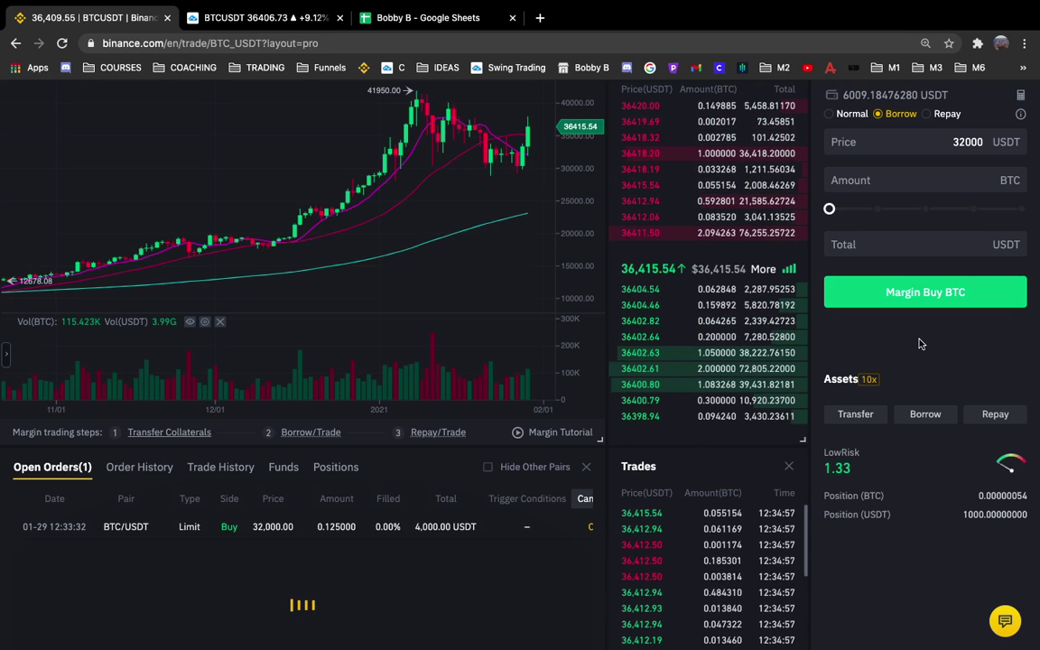
scroll(921, 343, "up", 1)
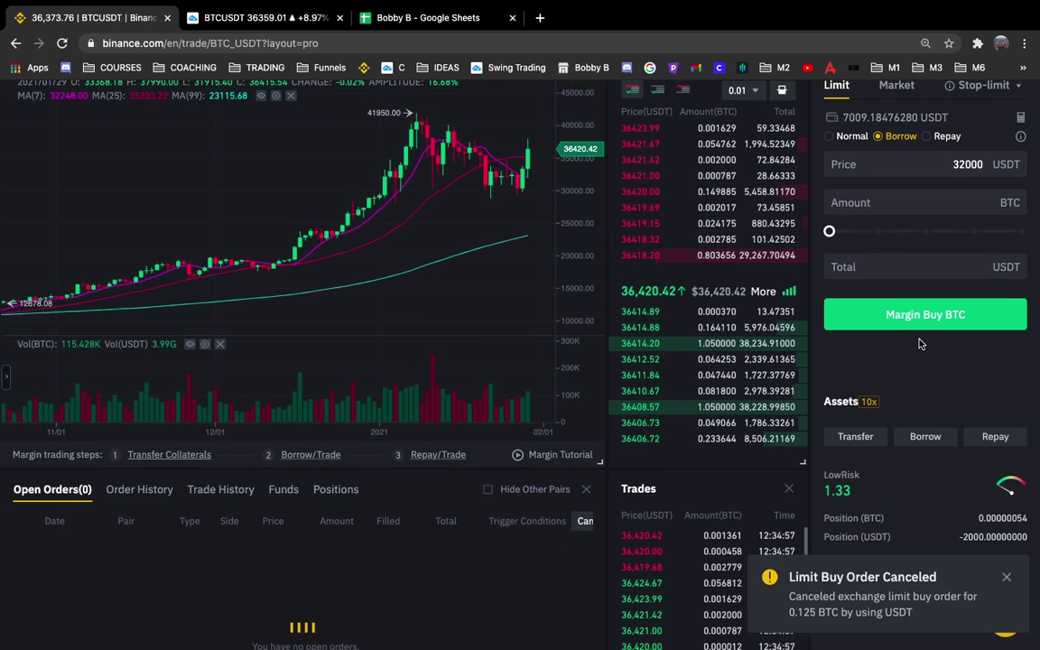
scroll(921, 343, "up", 2)
scroll(919, 326, "up", 3)
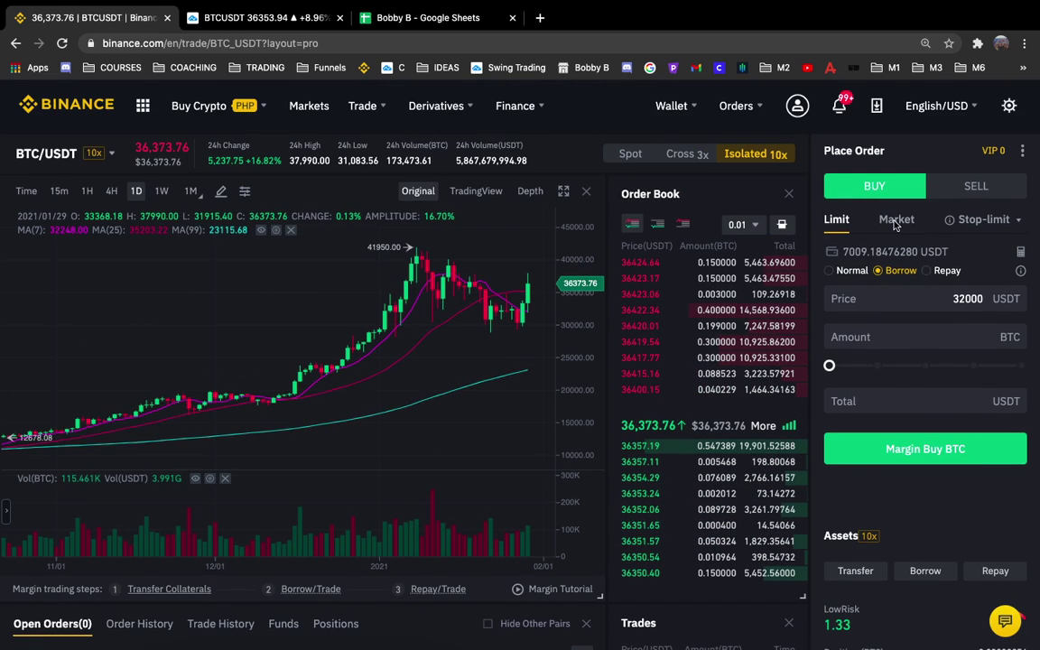
Switch the BTC buy to a market order in Borrow mode with a total of 4000 USDT.
scroll(944, 327, "down", 2)
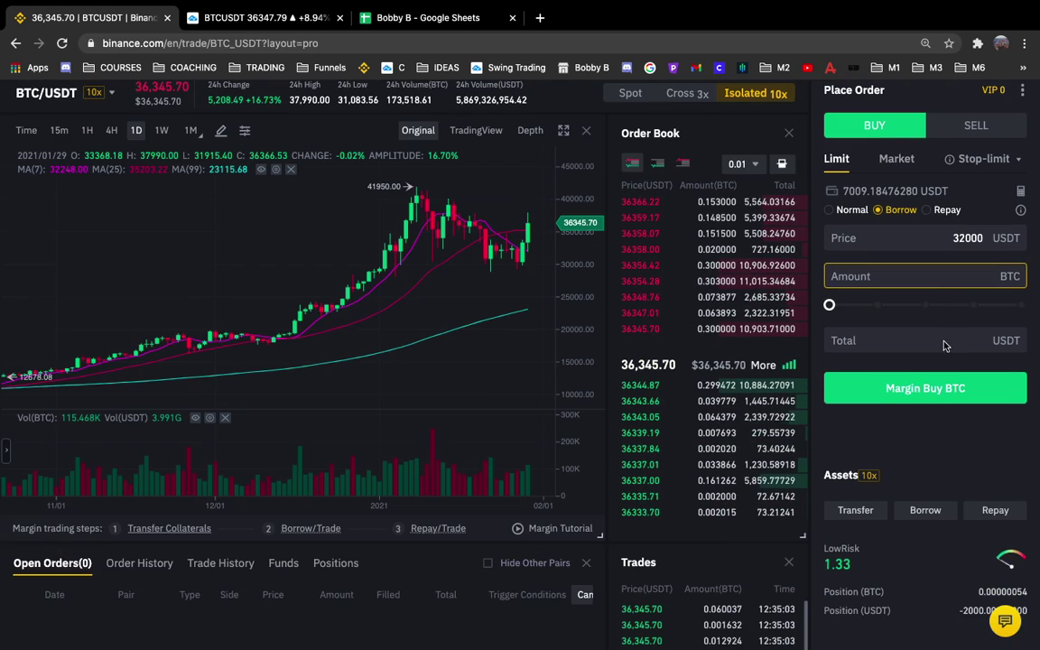
left_click(896, 160)
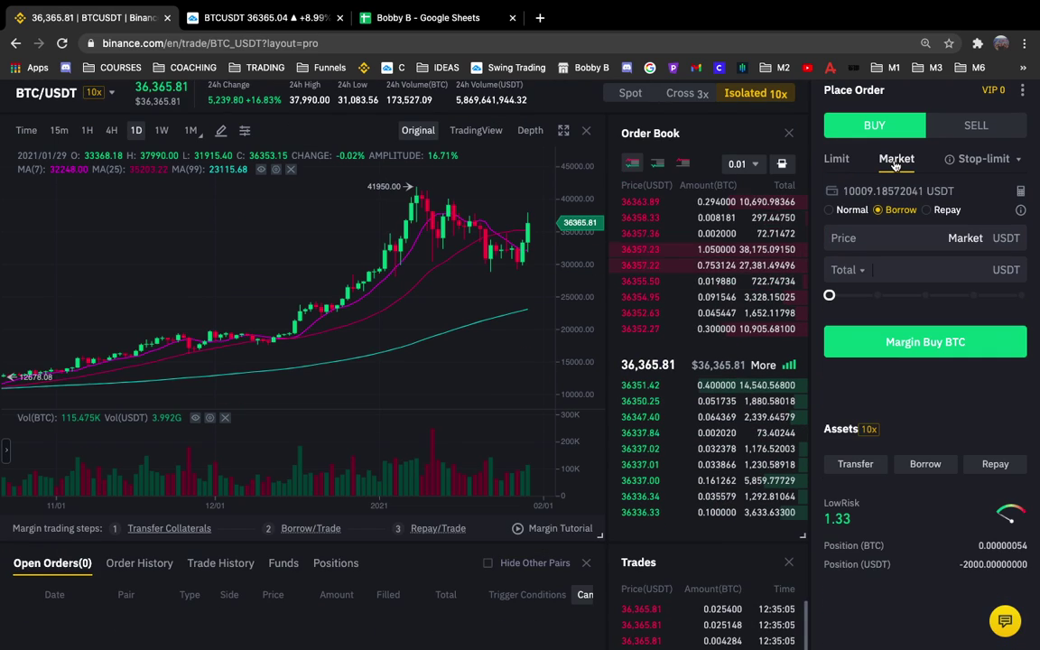
left_click(910, 268)
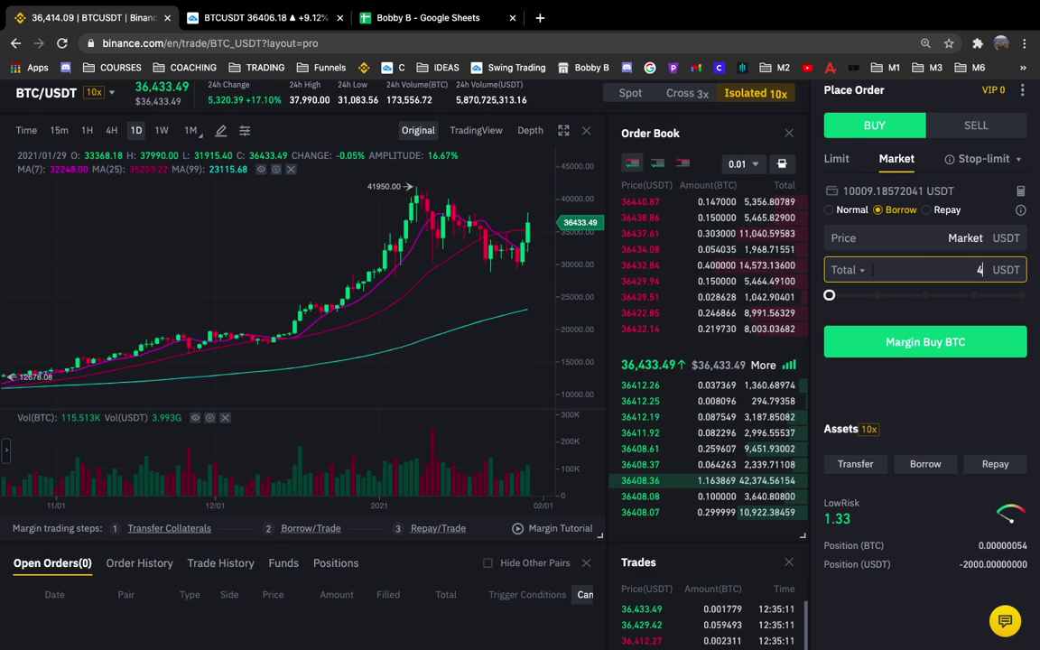
type("4000")
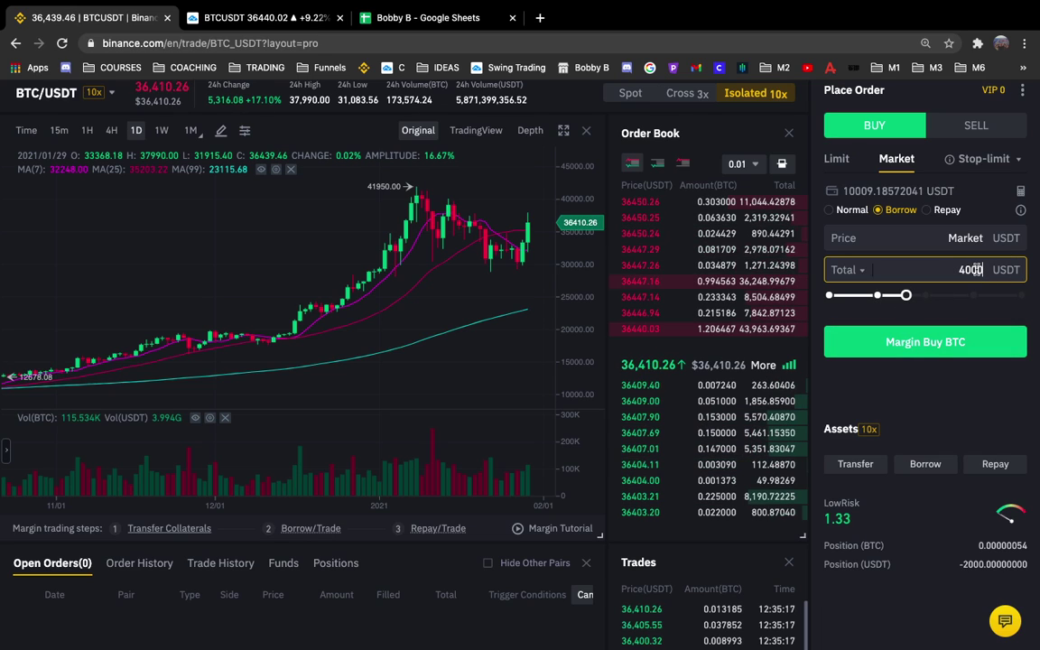
Check trade 1's position size in the Bobby B spreadsheet and set the Binance market buy total to 4026 USDT.
left_click(400, 18)
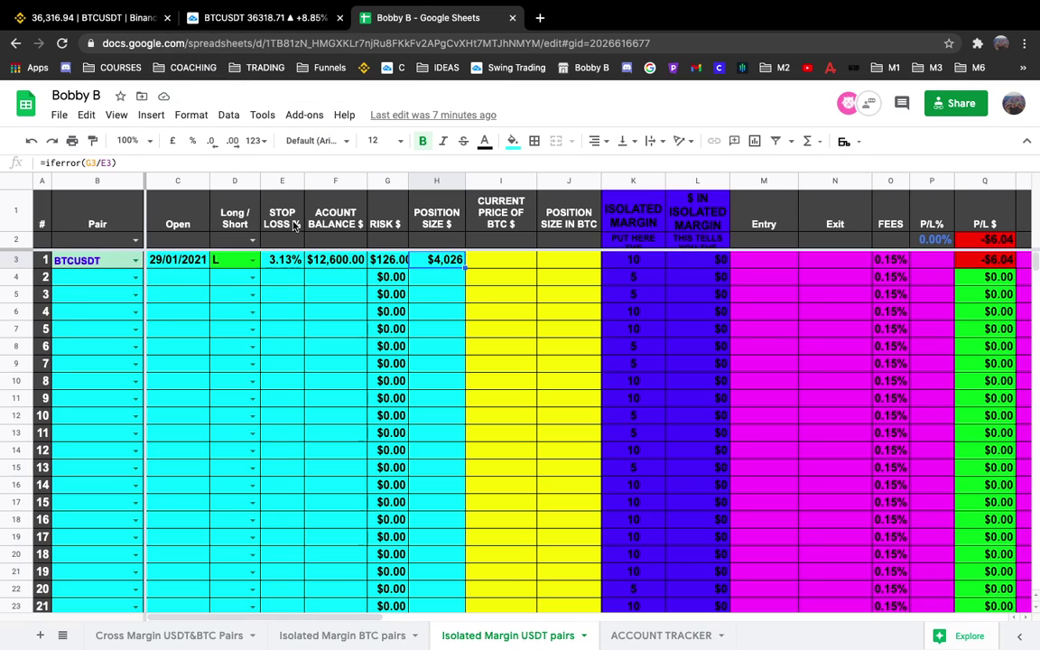
left_click(90, 18)
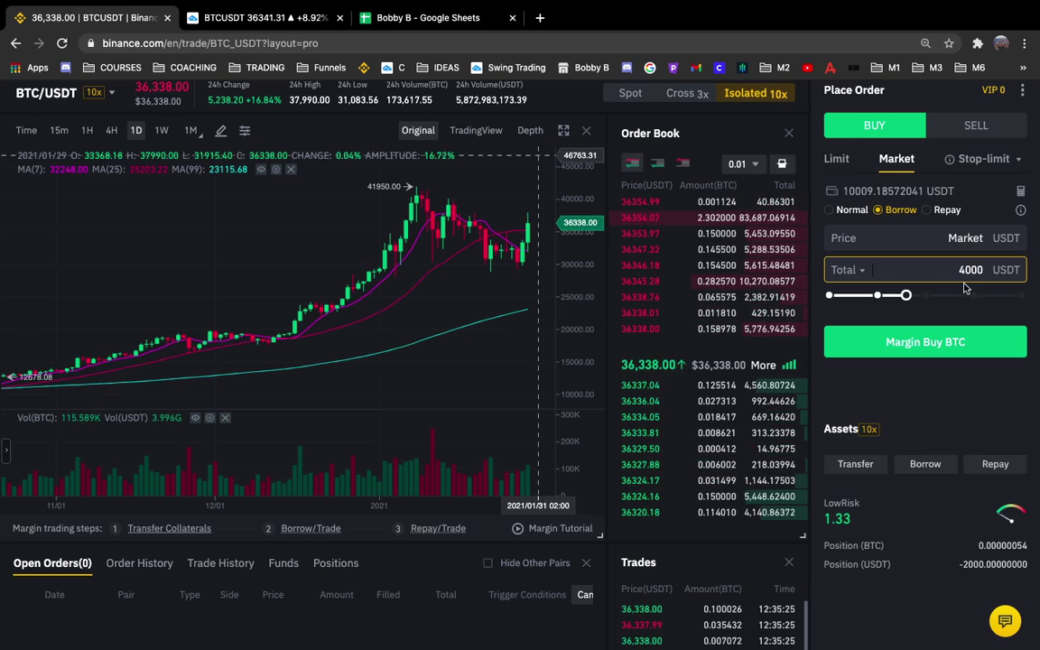
key("BackSpace")
key("BackSpace")
type("26")
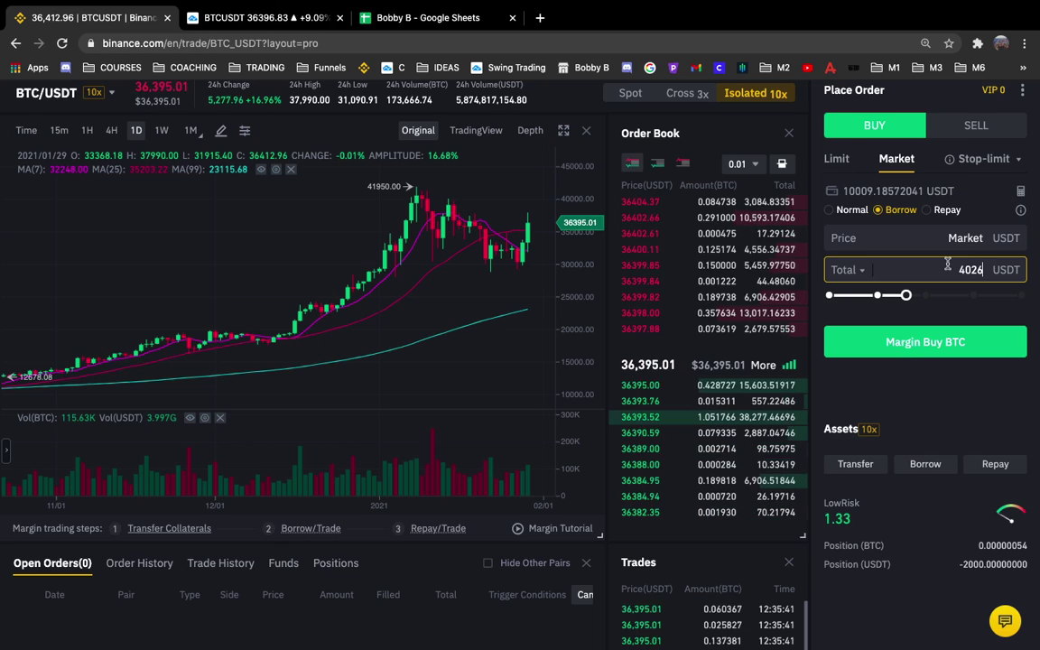
Place a market buy of BTC for 15 USDT in Normal mode.
left_click_drag(947, 264, 996, 271)
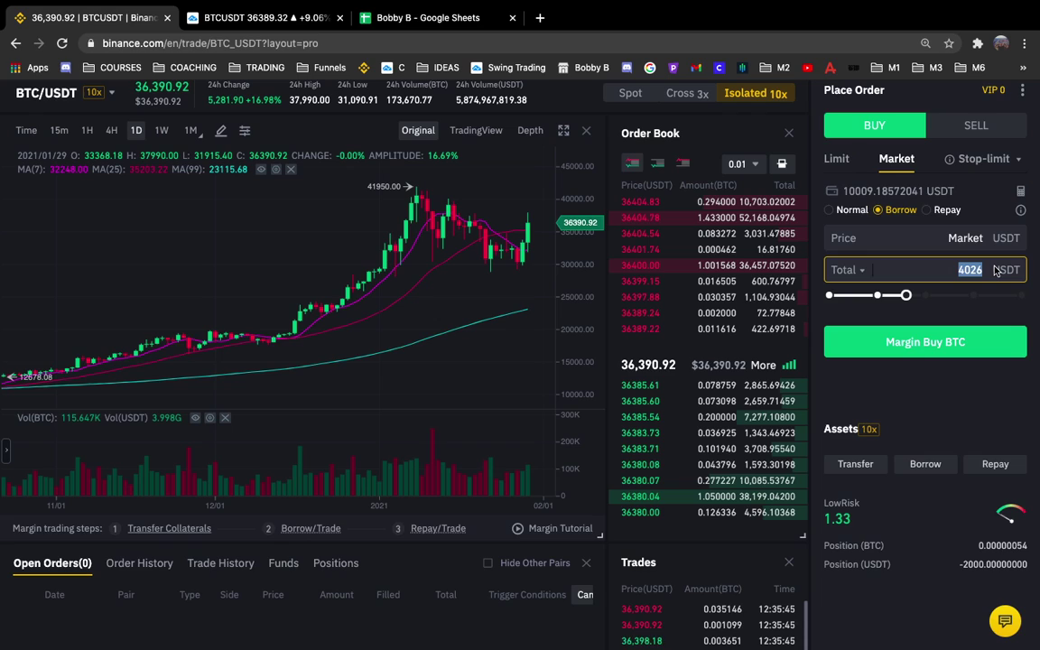
type("15")
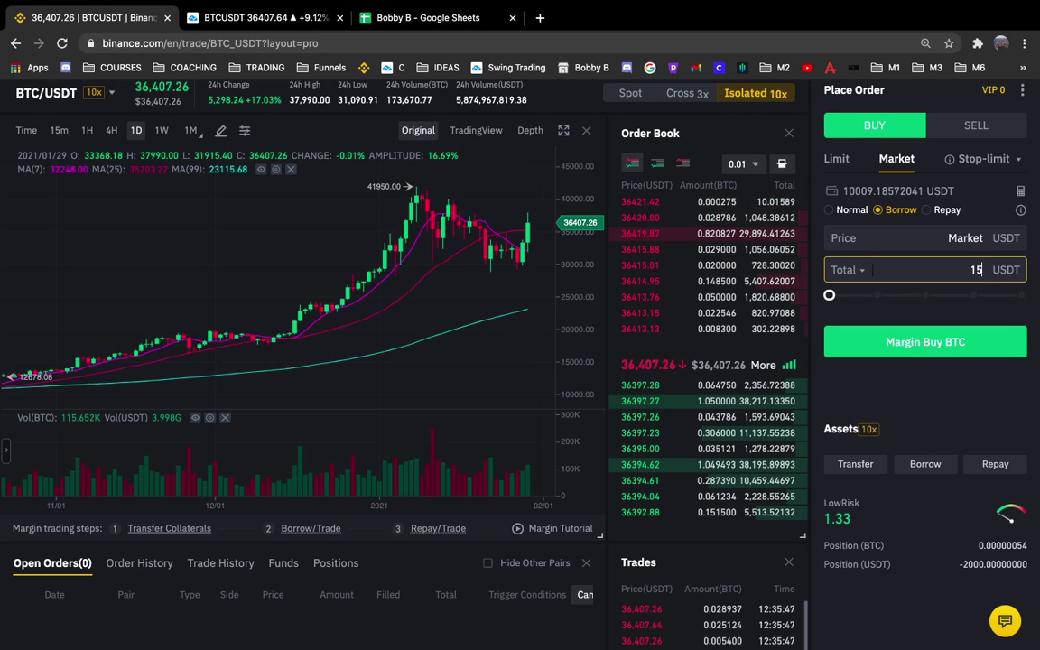
left_click(839, 210)
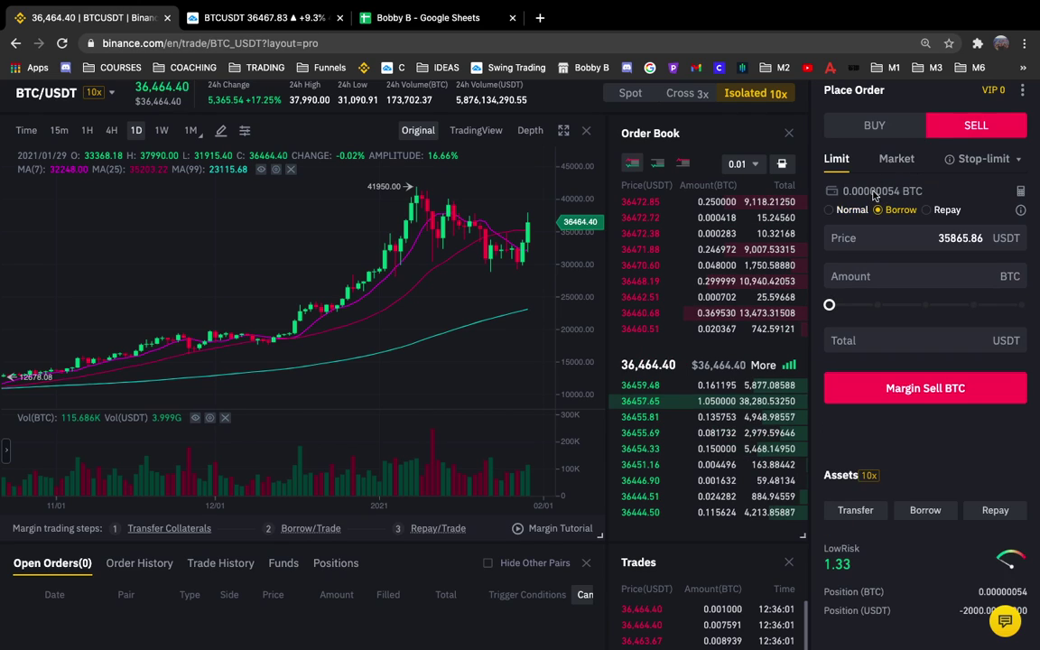
left_click(876, 126)
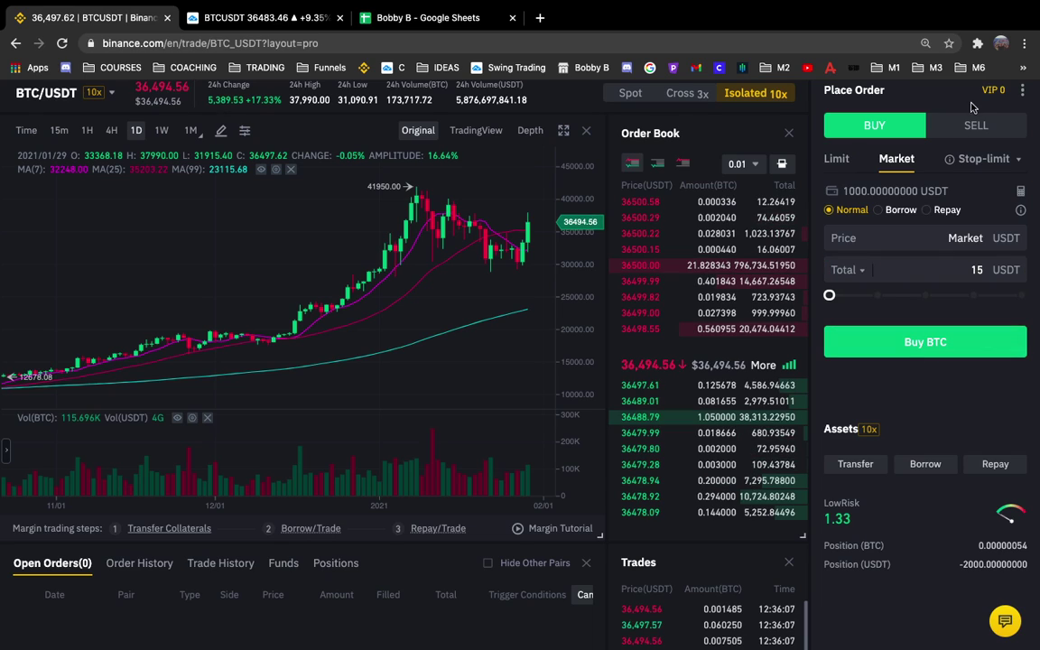
left_click(918, 342)
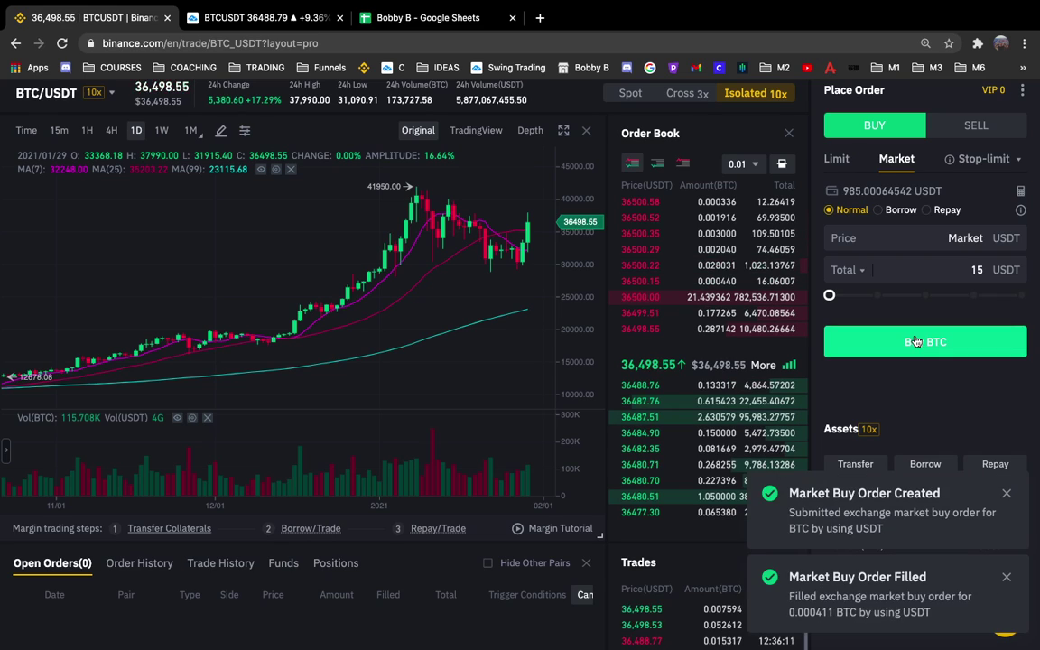
Sell 100% of the available BTC, 0.000411 BTC, with a market order in Normal mode.
left_click(966, 127)
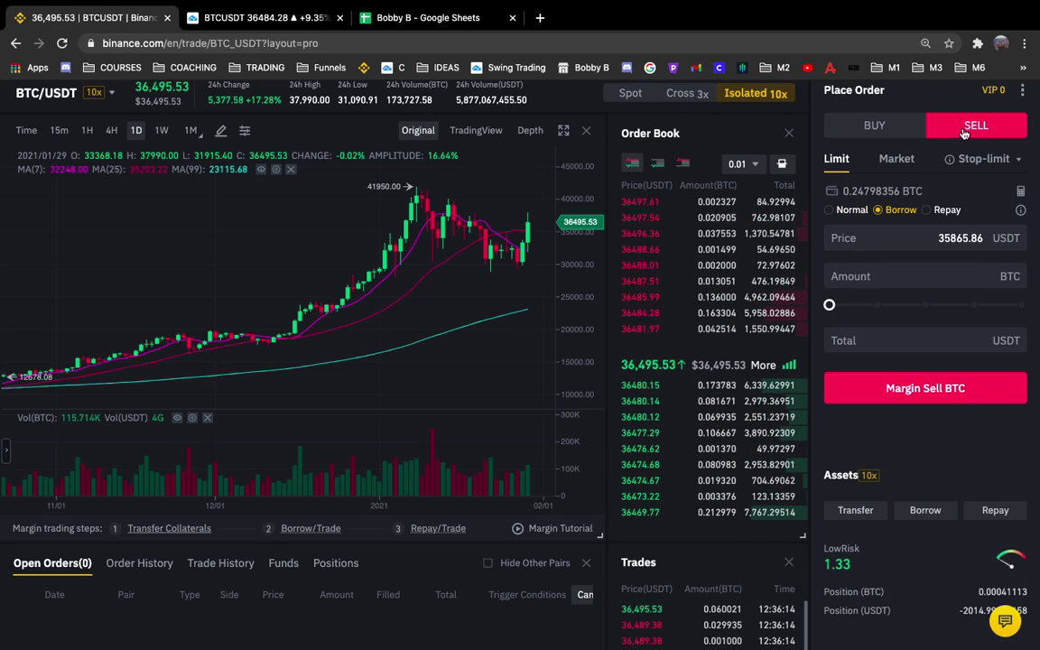
left_click(848, 216)
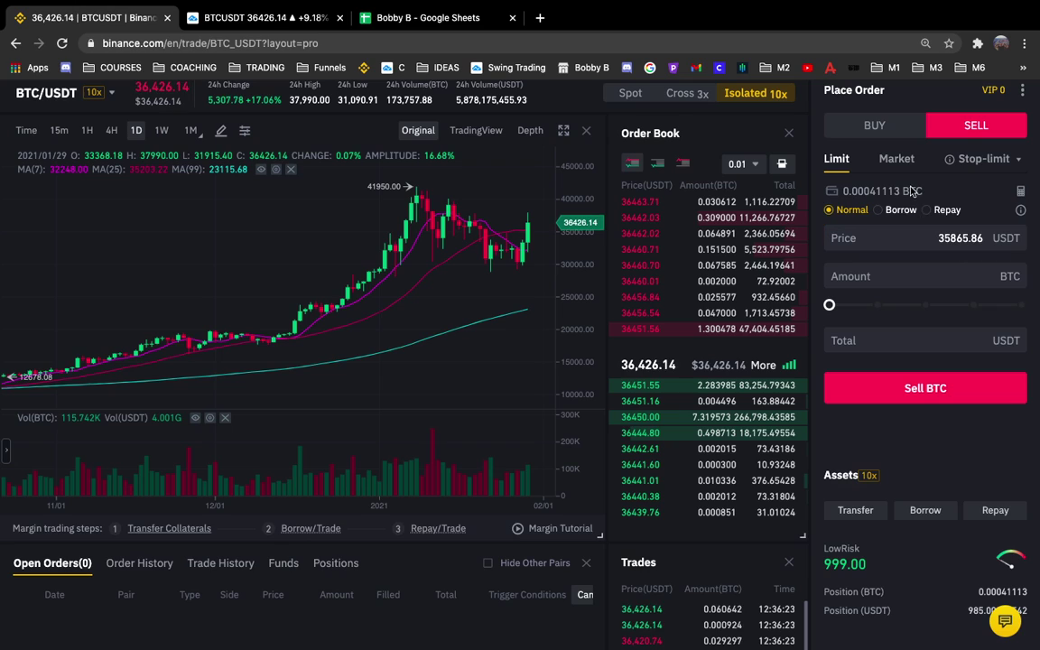
left_click(897, 158)
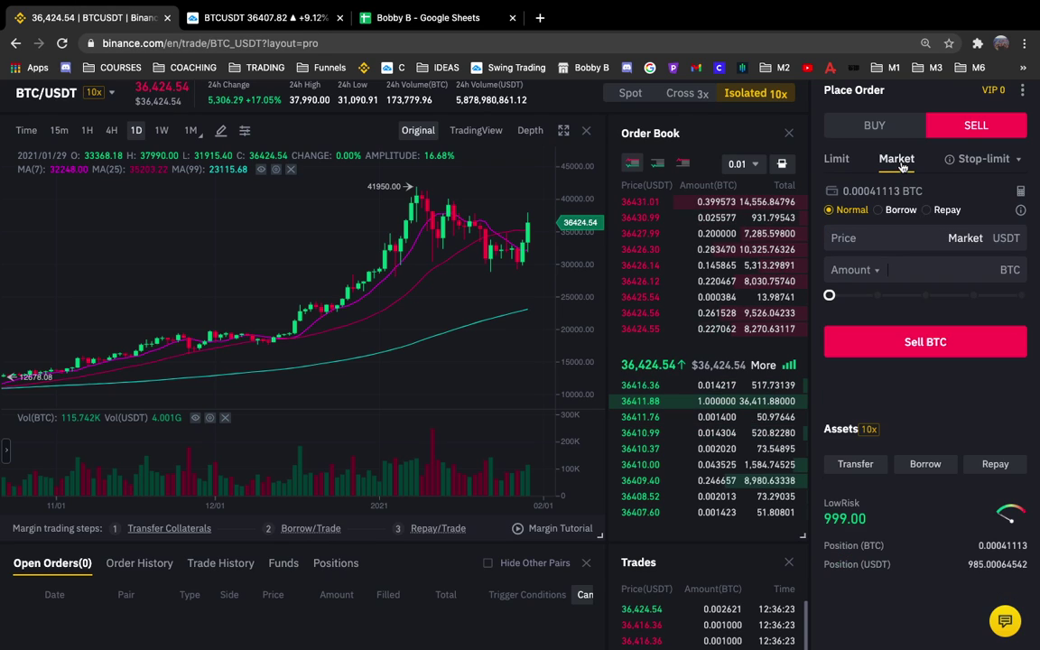
left_click(1022, 295)
left_click_drag(1024, 298, 1018, 296)
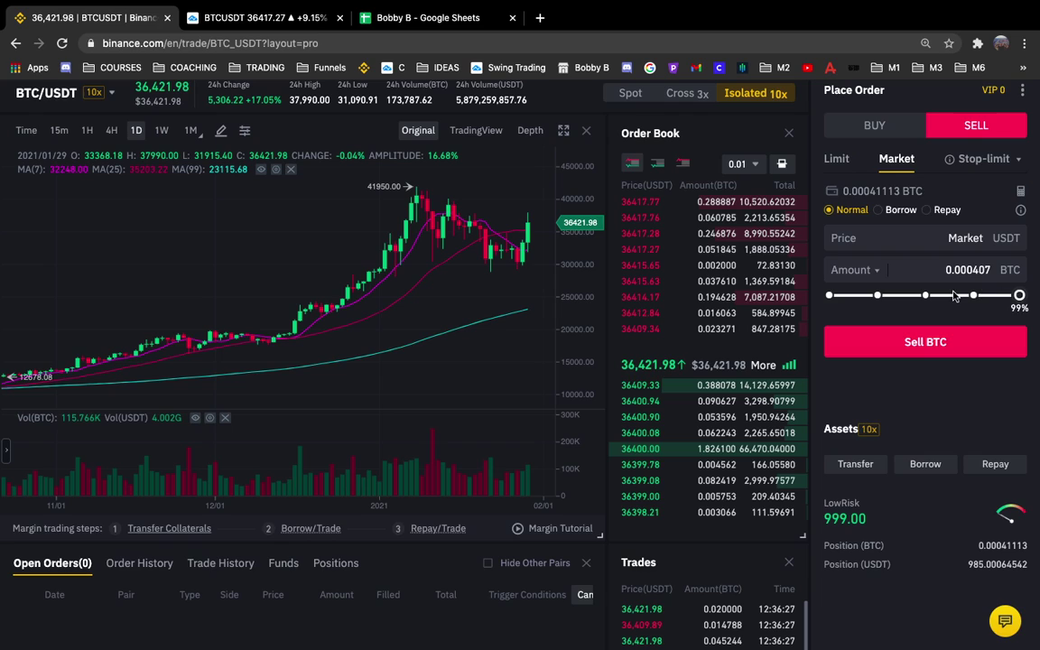
left_click(1022, 295)
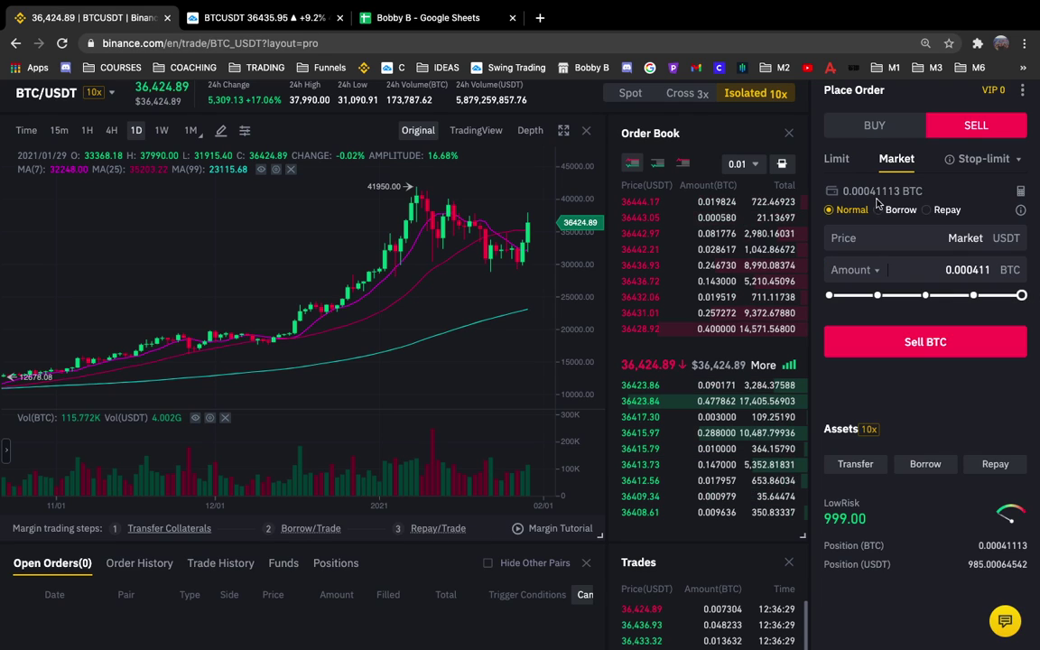
left_click(935, 343)
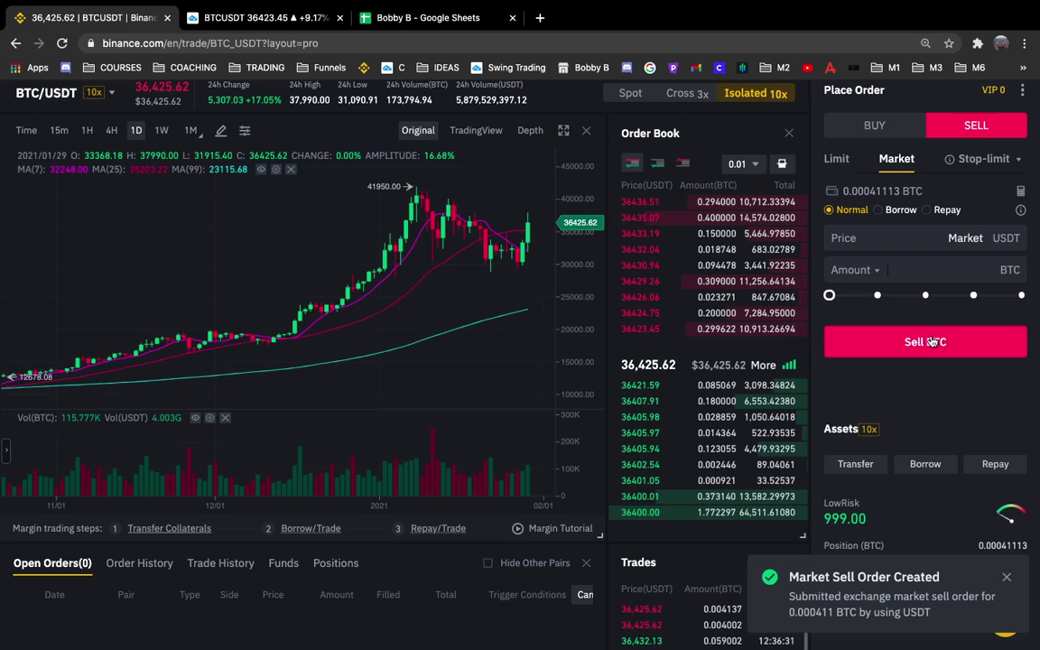
View the Stop-limit and OCO choices for the sell order and inspect the long position's stop on the BTCUSDT TradingView chart.
left_click(836, 159)
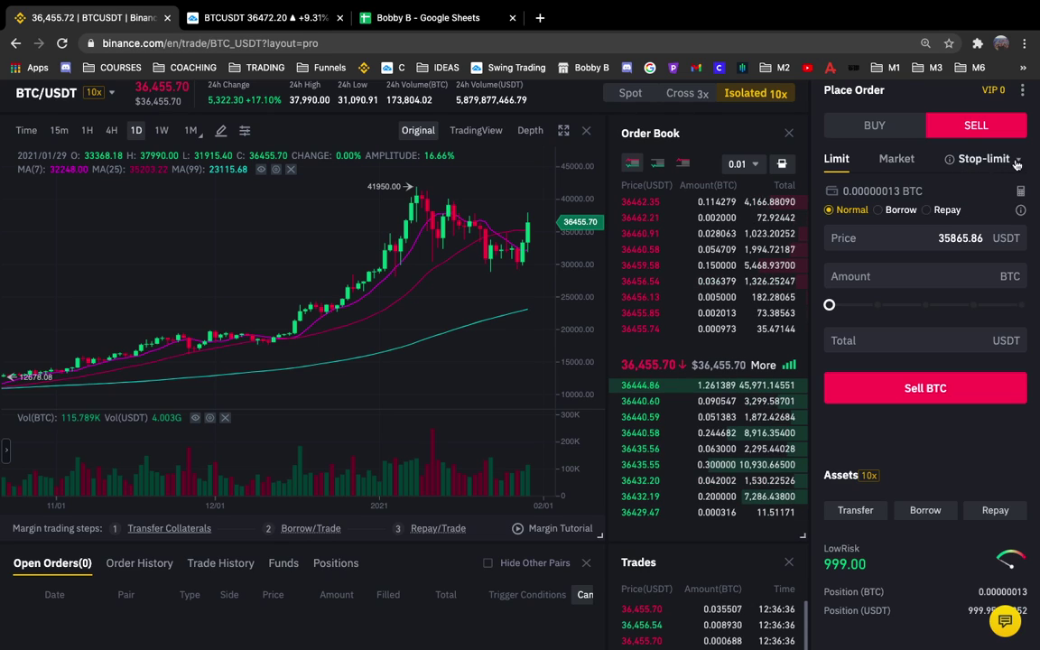
mouse_move(1019, 160)
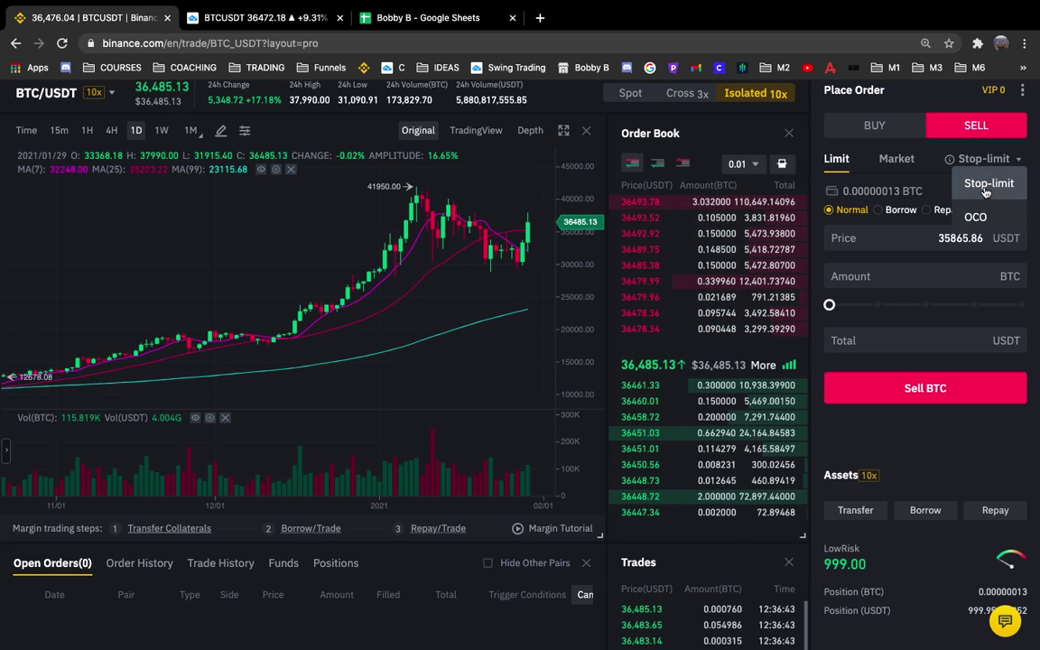
left_click(276, 25)
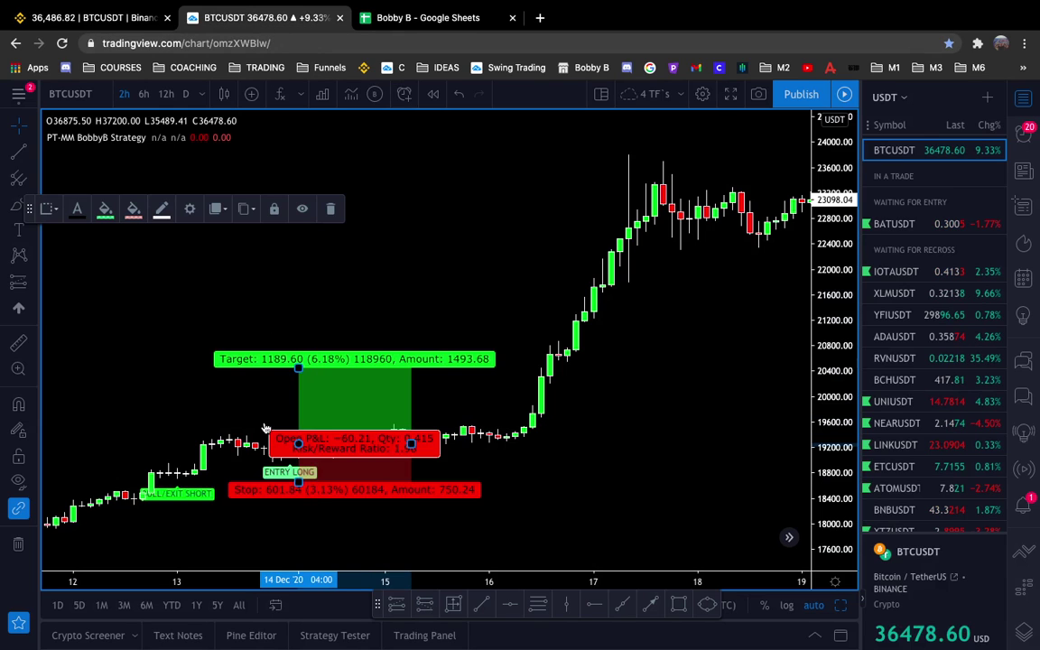
left_click(492, 495)
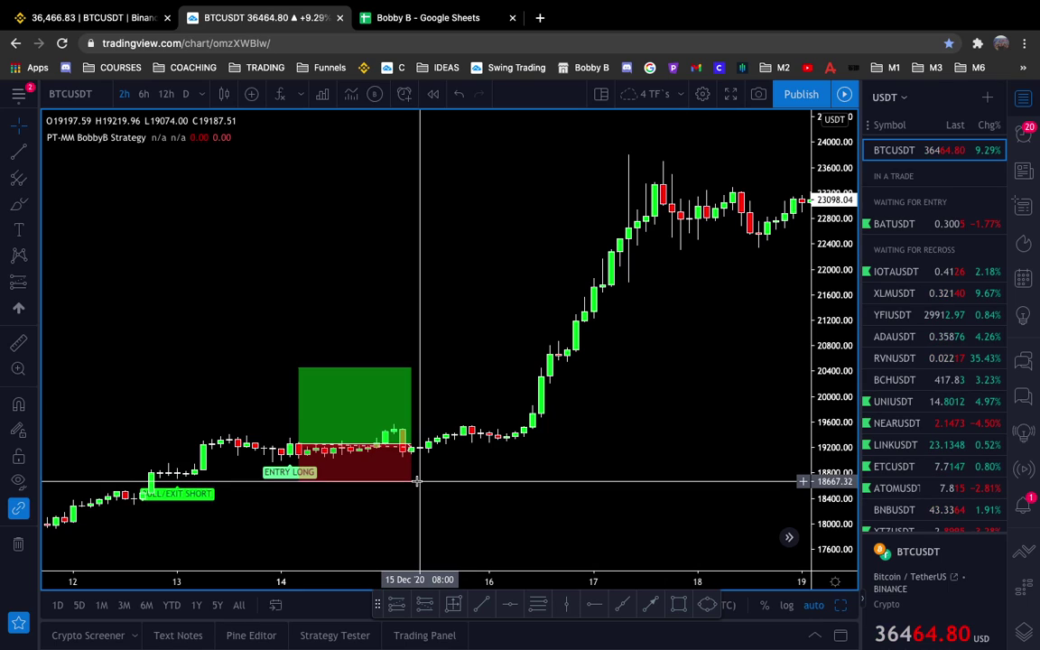
Inspect the target, entry and stop levels of the long position drawn on the BTCUSDT chart.
left_click(348, 454)
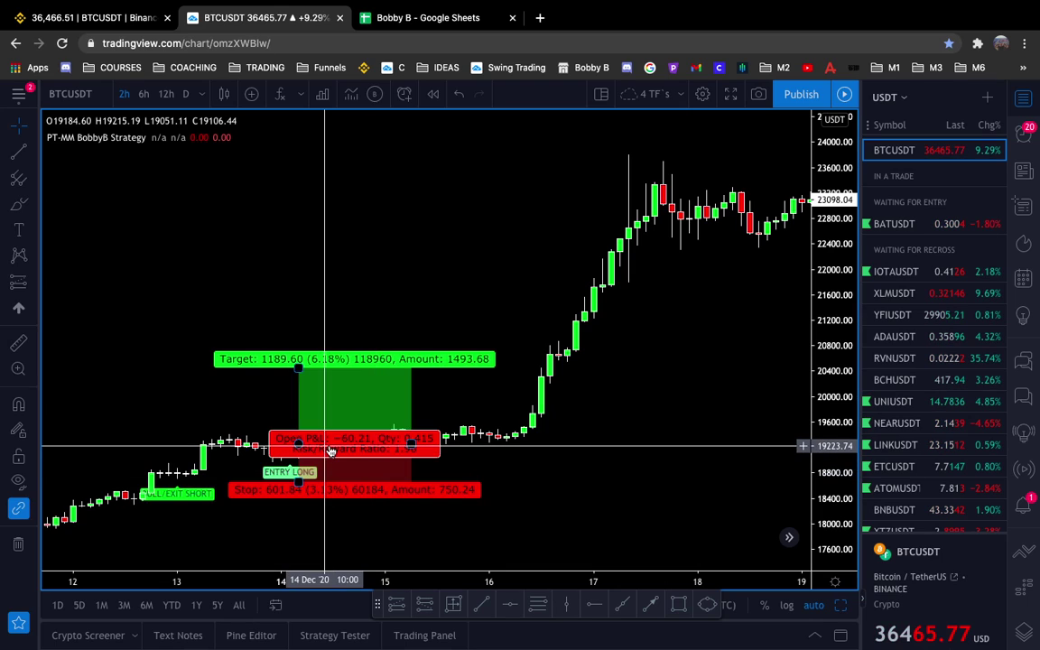
left_click(418, 511)
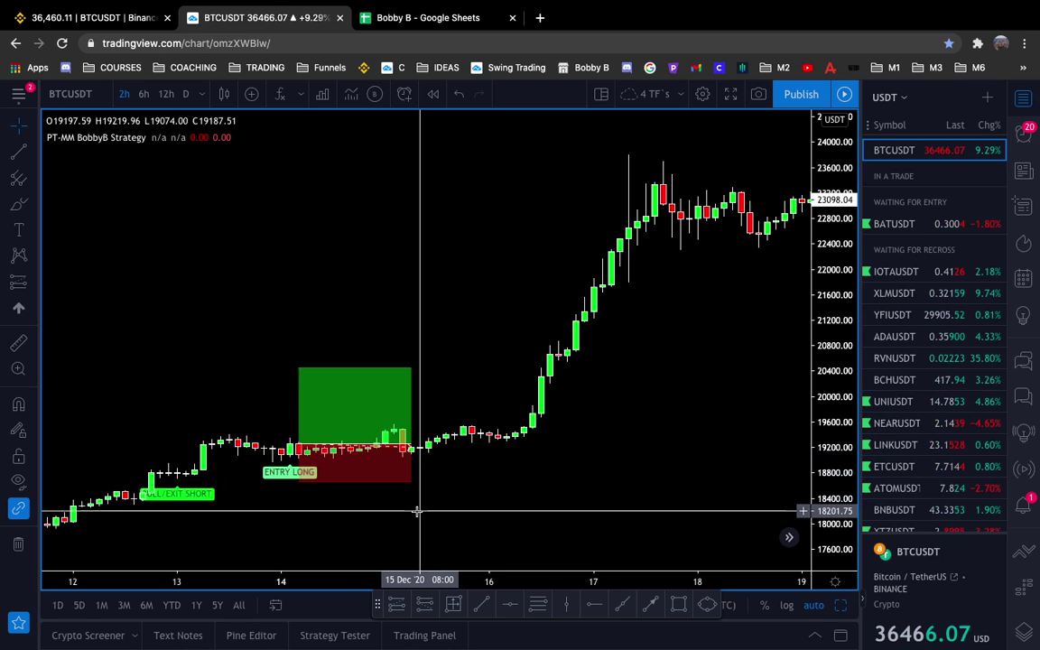
left_click(390, 457)
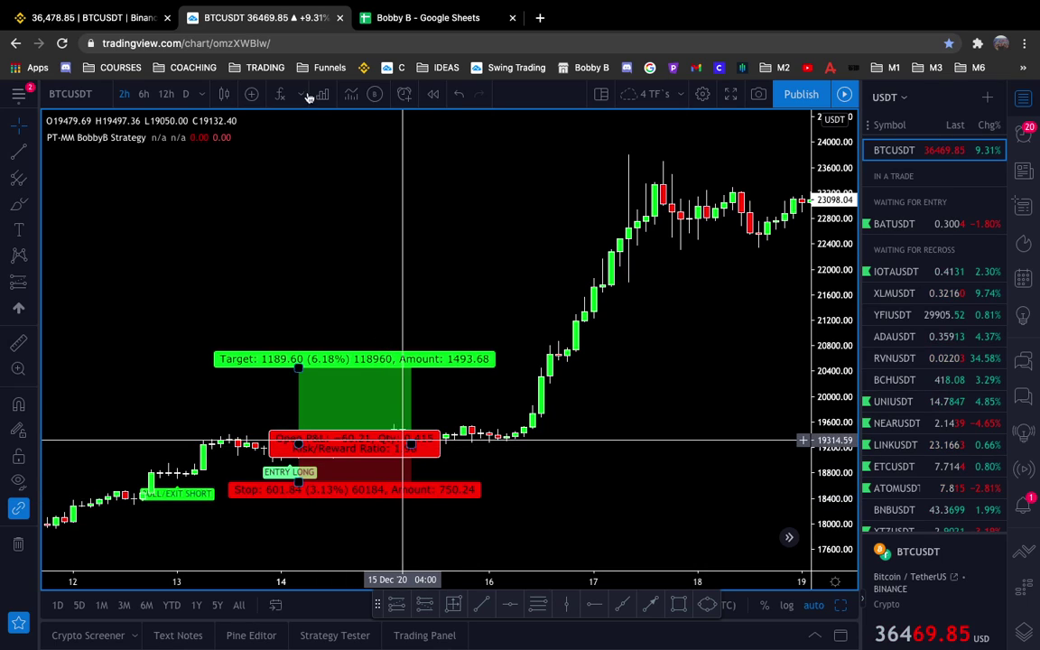
left_click(314, 214)
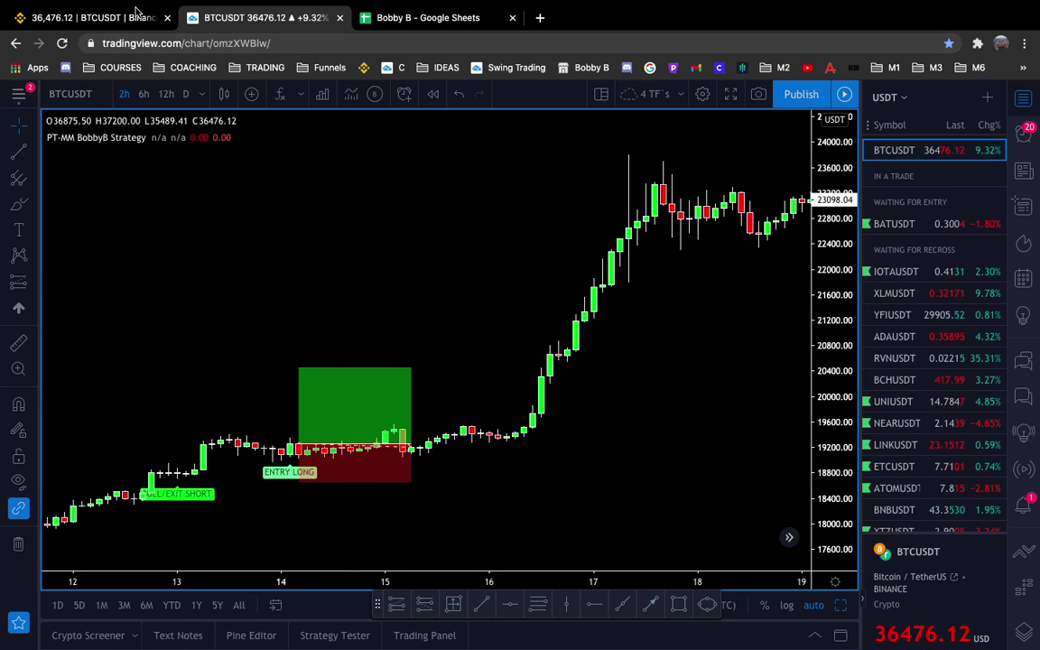
Switch to Binance and set the BTC sell order to the Stop-limit type in Normal mode.
left_click(101, 17)
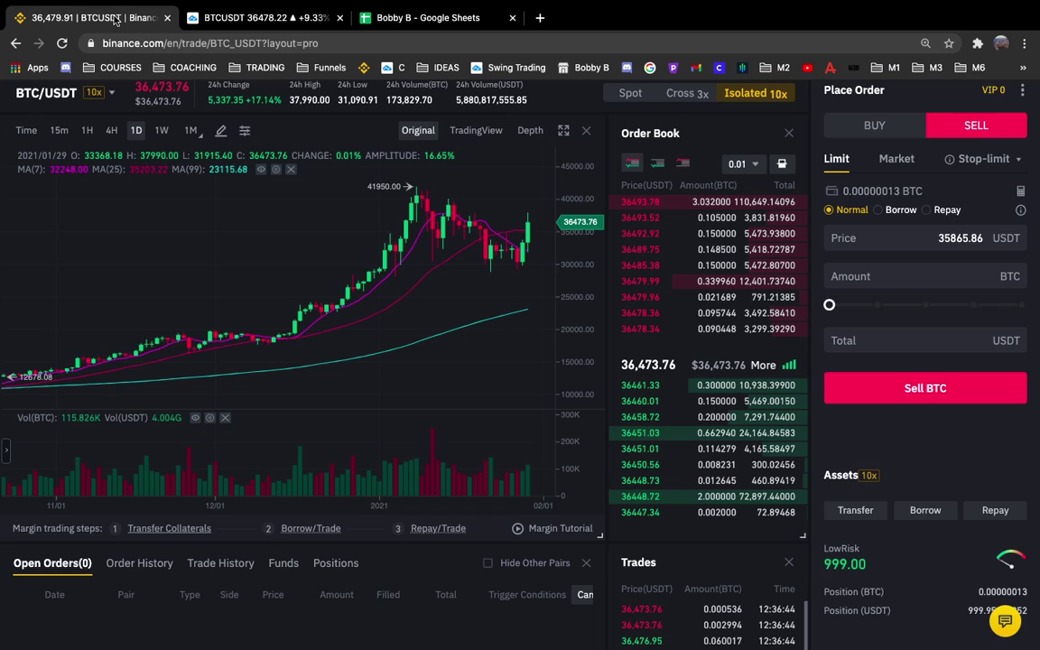
left_click(876, 128)
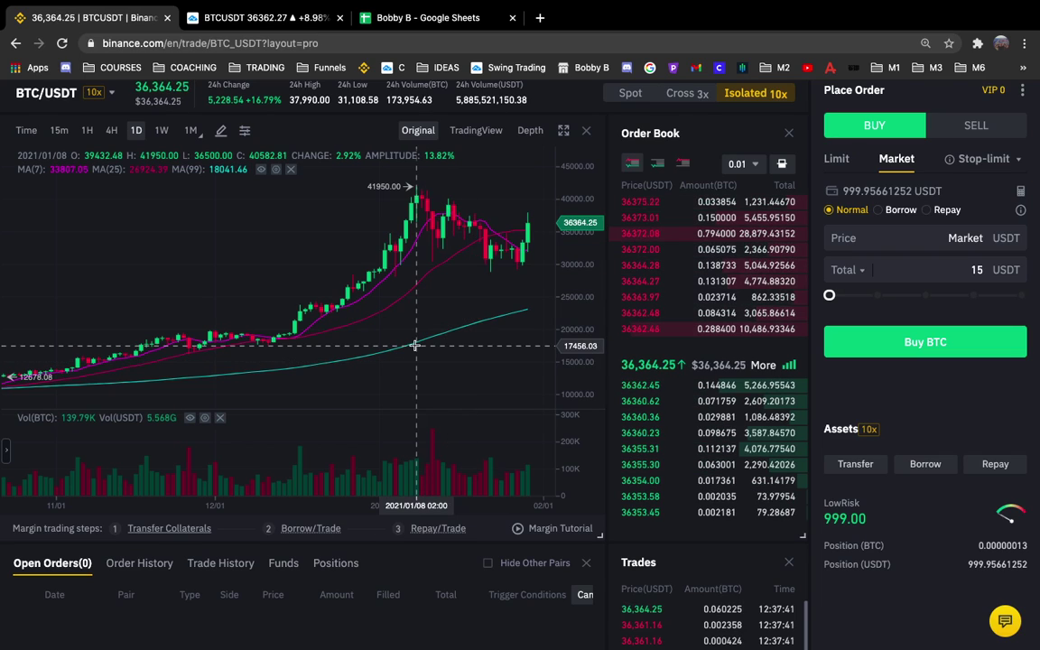
left_click(975, 126)
left_click(939, 277)
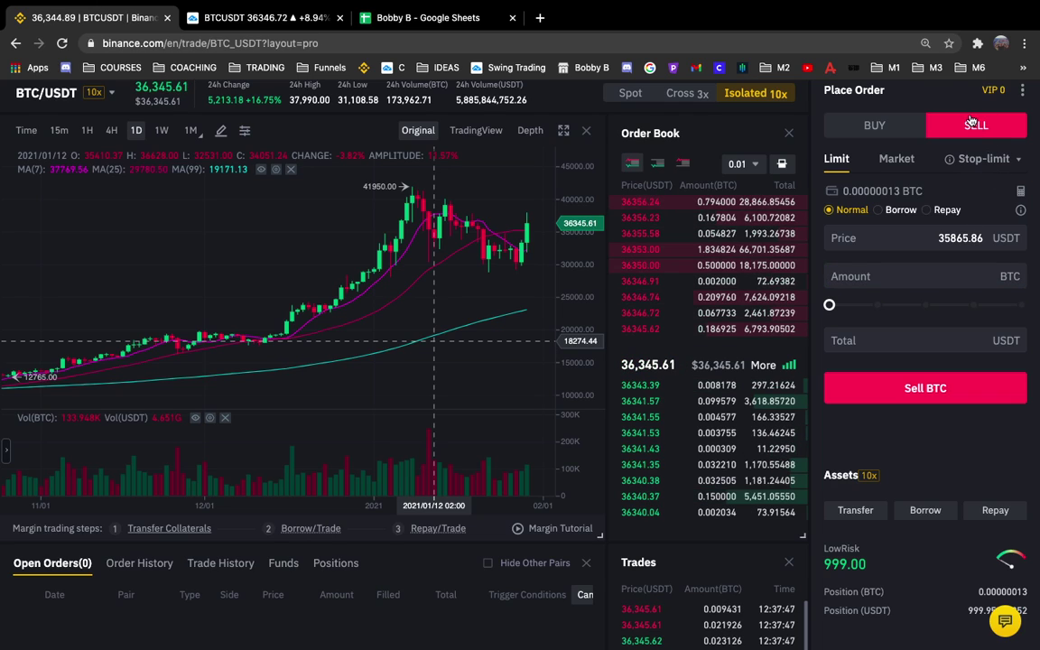
left_click(983, 160)
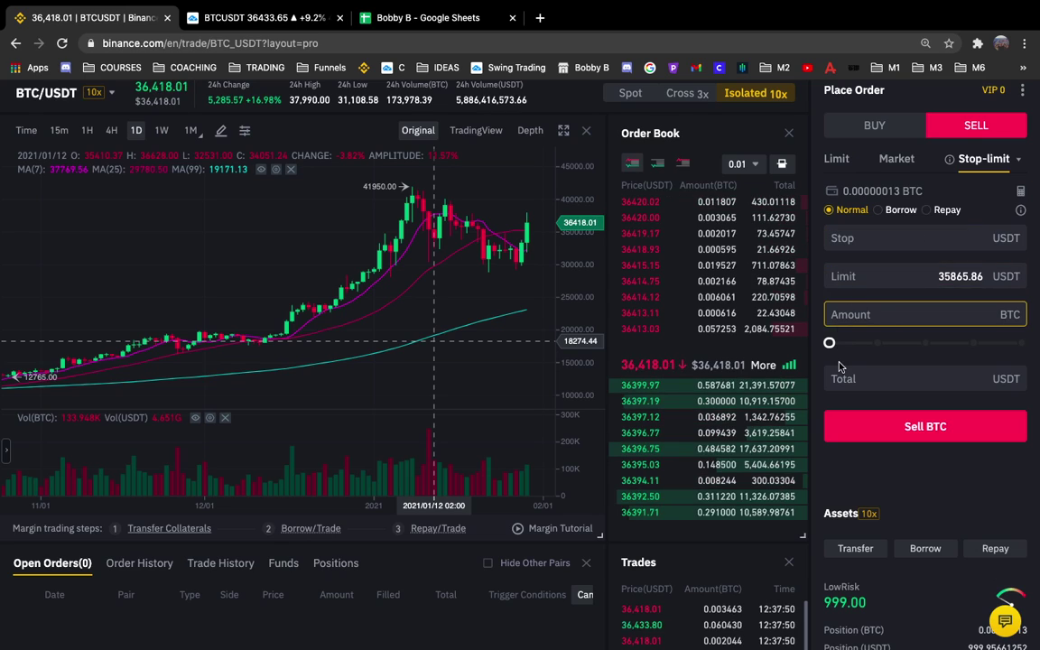
left_click(932, 236)
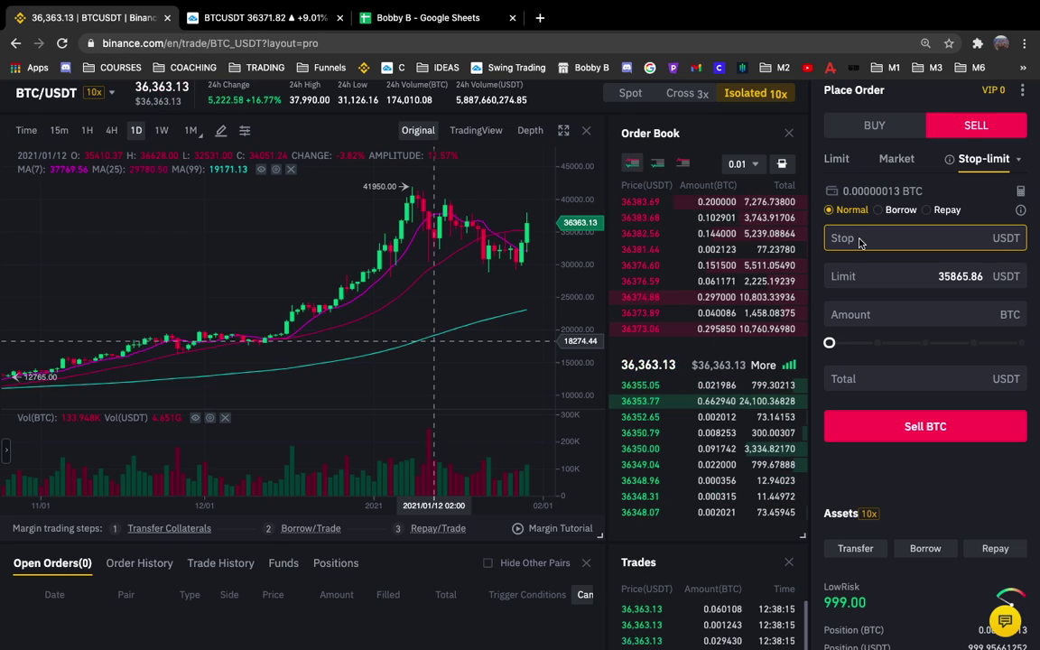
left_click(853, 284)
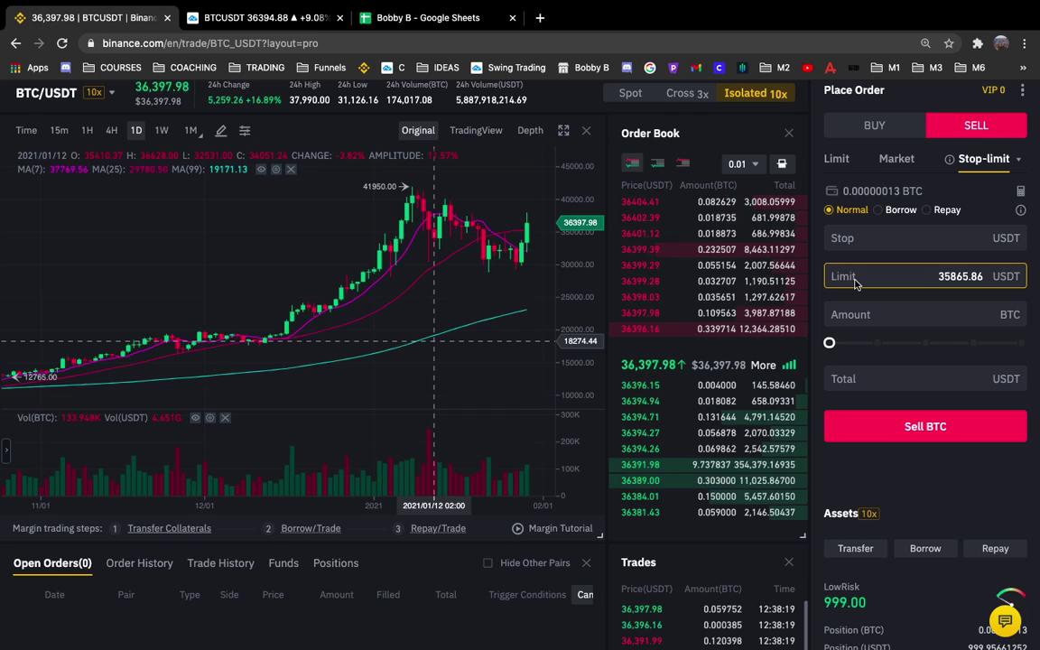
left_click(903, 240)
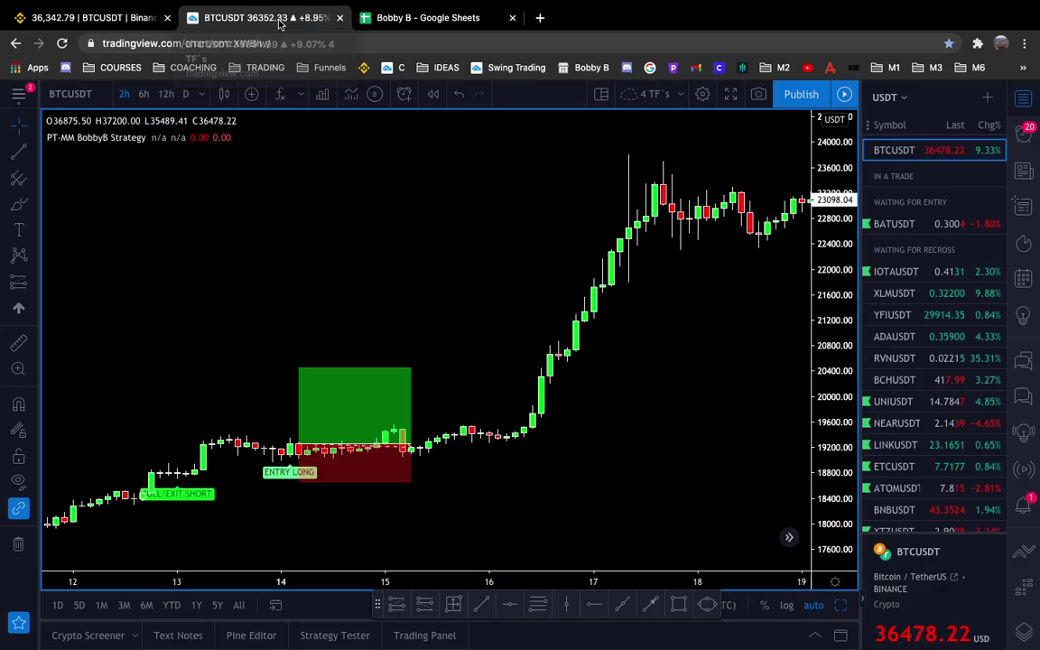
Switch to the TradingView chart and check the price at the long position's stop level.
left_click(280, 18)
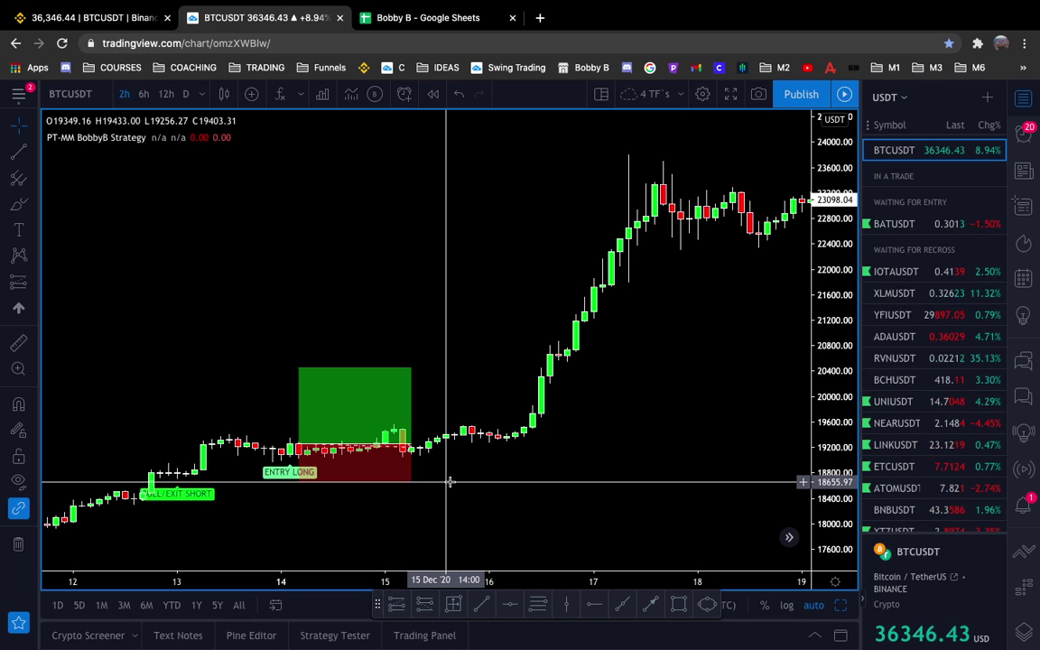
left_click(355, 456)
left_click(400, 523)
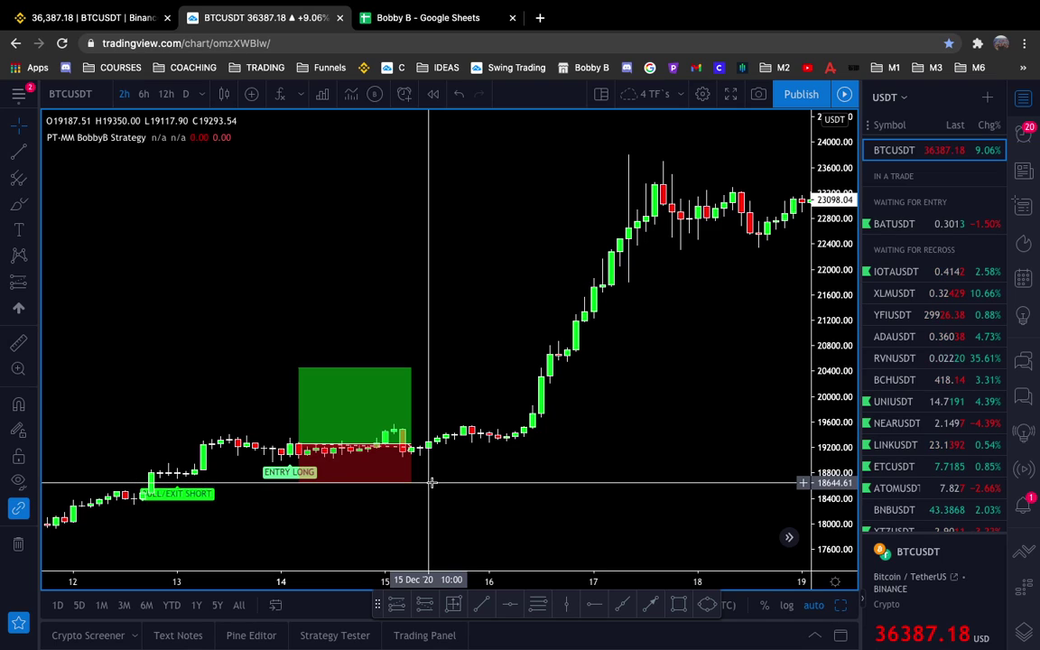
Switch to Binance and set the stop price of the stop-limit sell order to 18600 USDT.
left_click(116, 17)
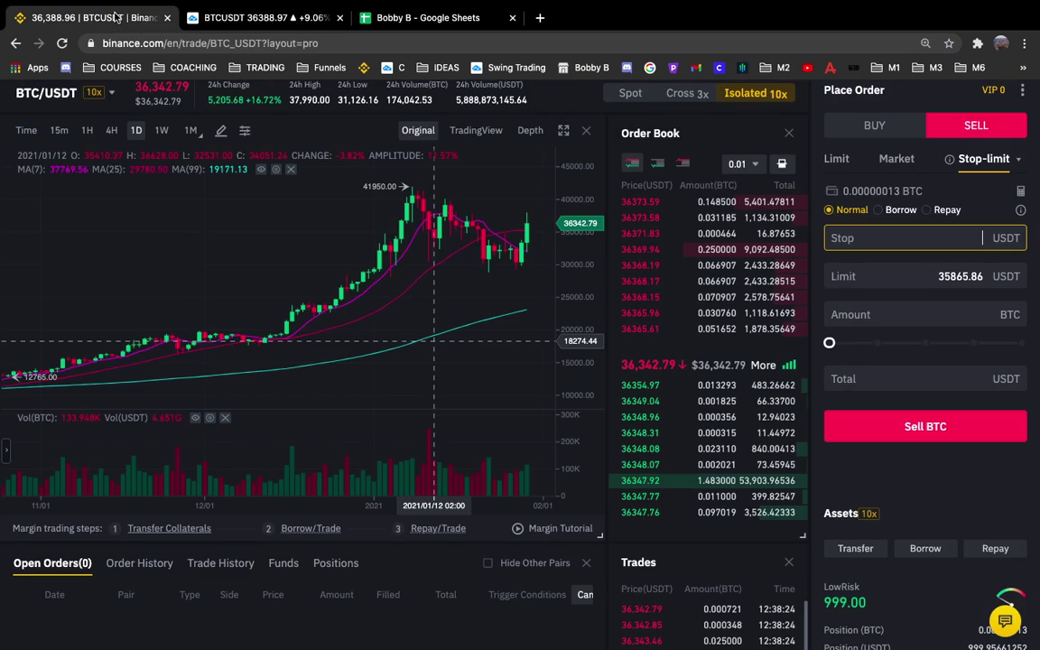
left_click(902, 247)
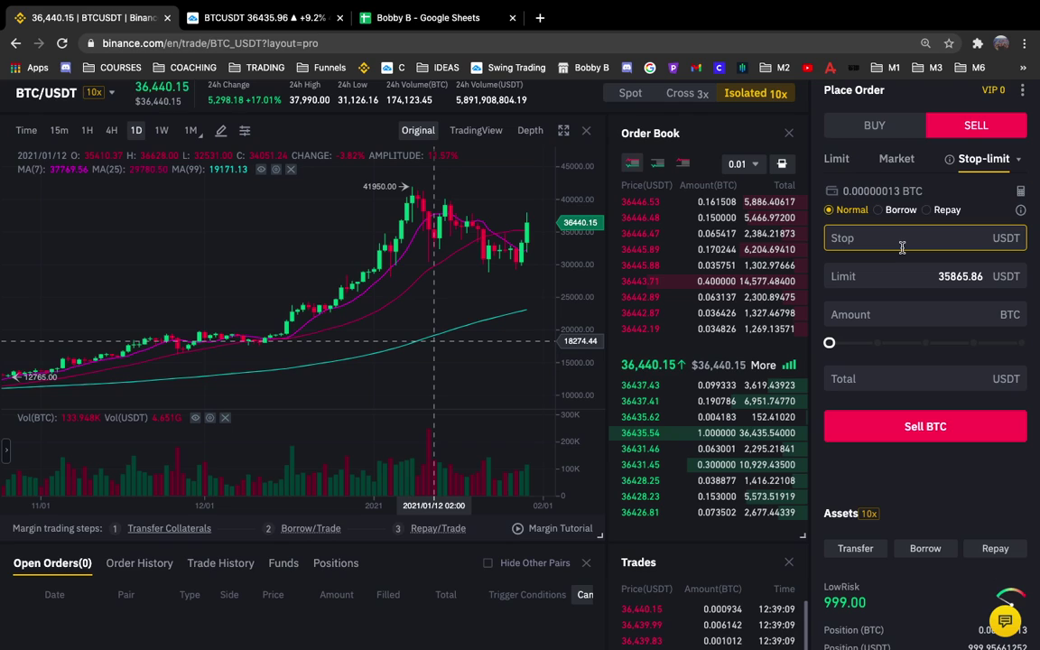
type("18600")
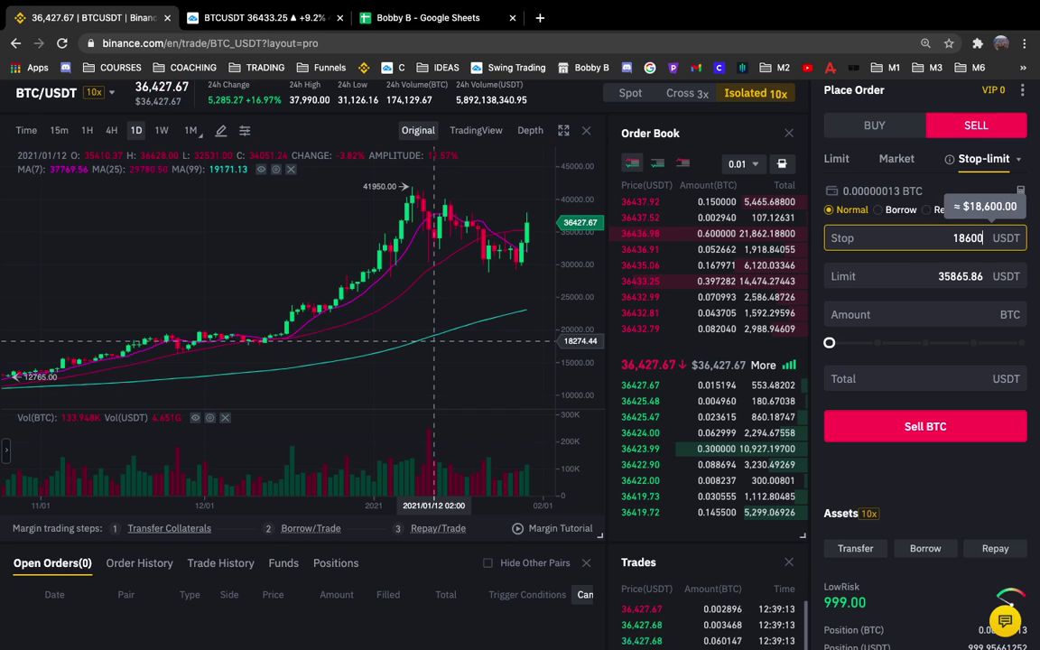
Set the limit price of the sell order to 1 USDT with the stop price at 18600 USDT.
left_click_drag(930, 276, 991, 275)
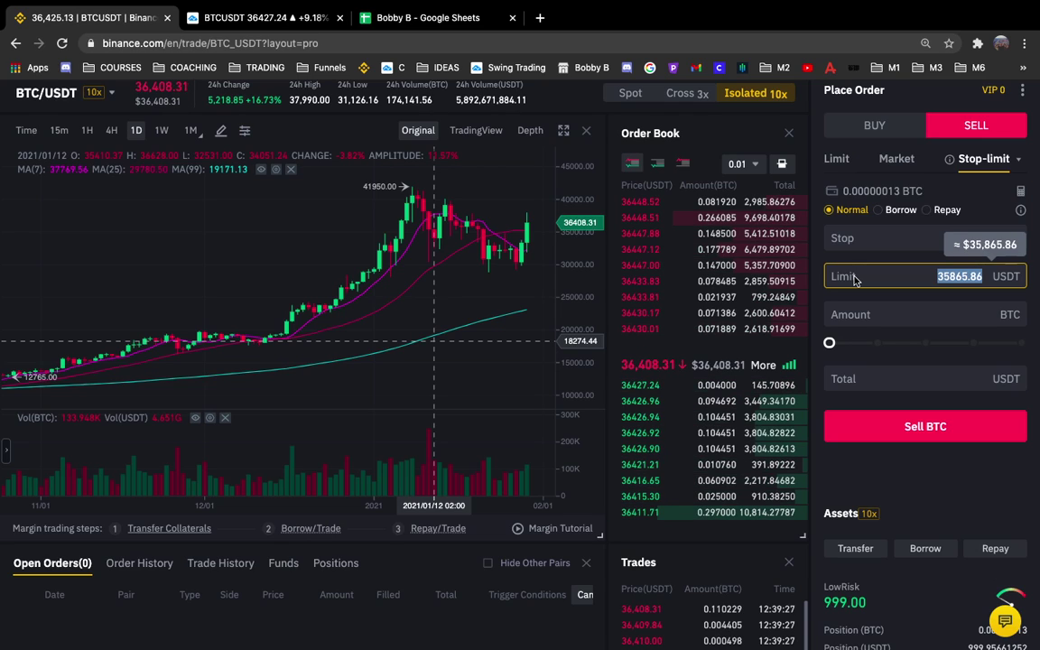
type("1")
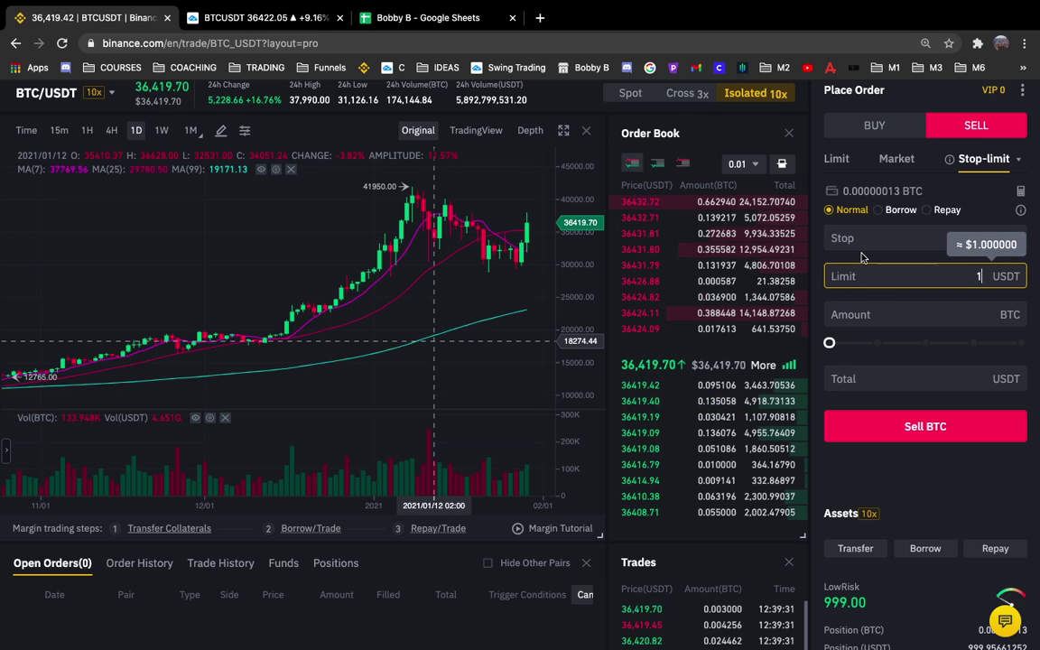
left_click(939, 239)
type("18600")
left_click(953, 240)
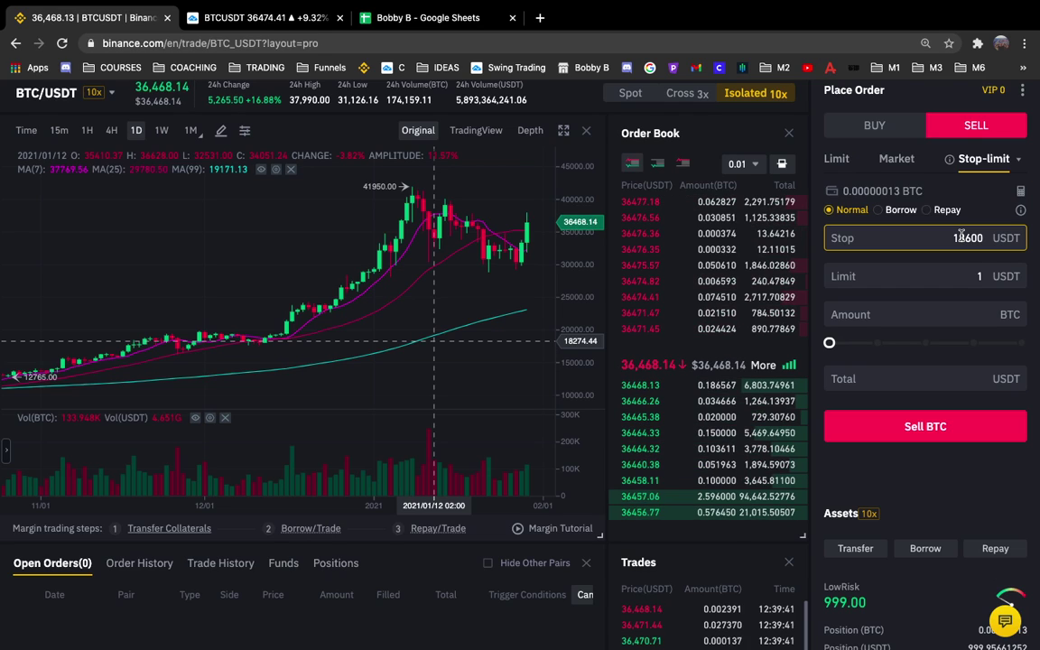
left_click(979, 275)
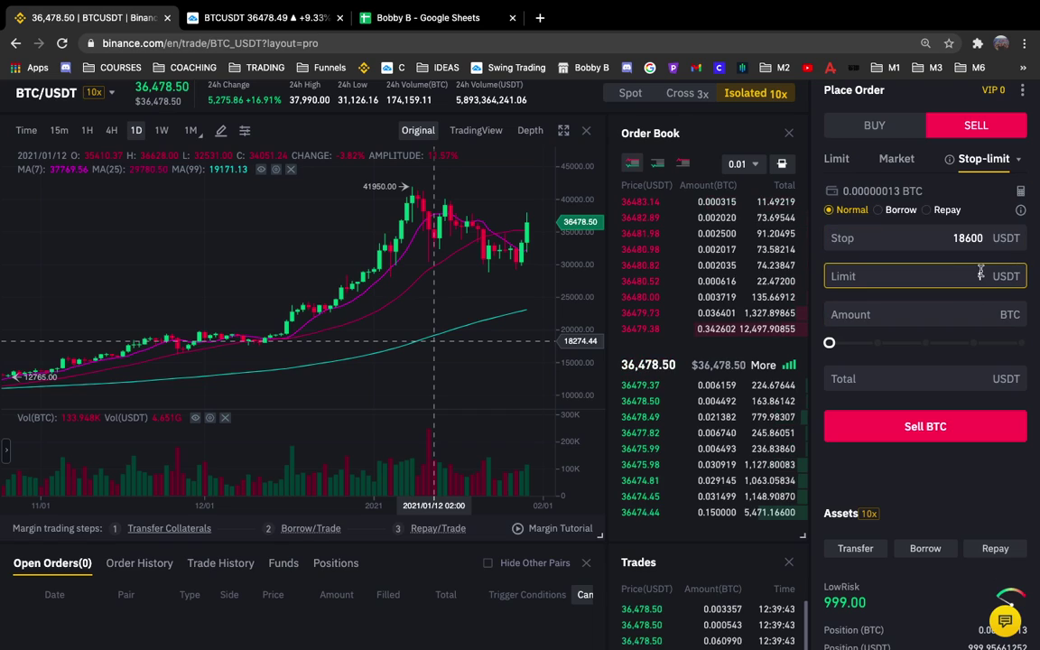
Change the stop-limit sell order to Borrow mode and set the amount to 0.1 BTC.
left_click(952, 315)
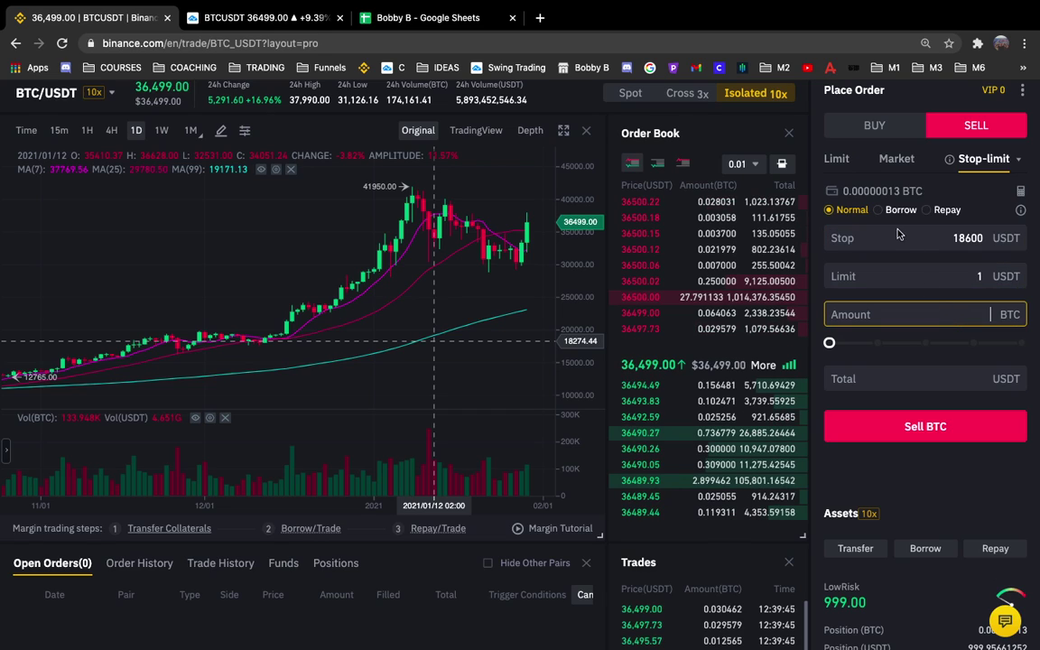
left_click(891, 209)
left_click(950, 315)
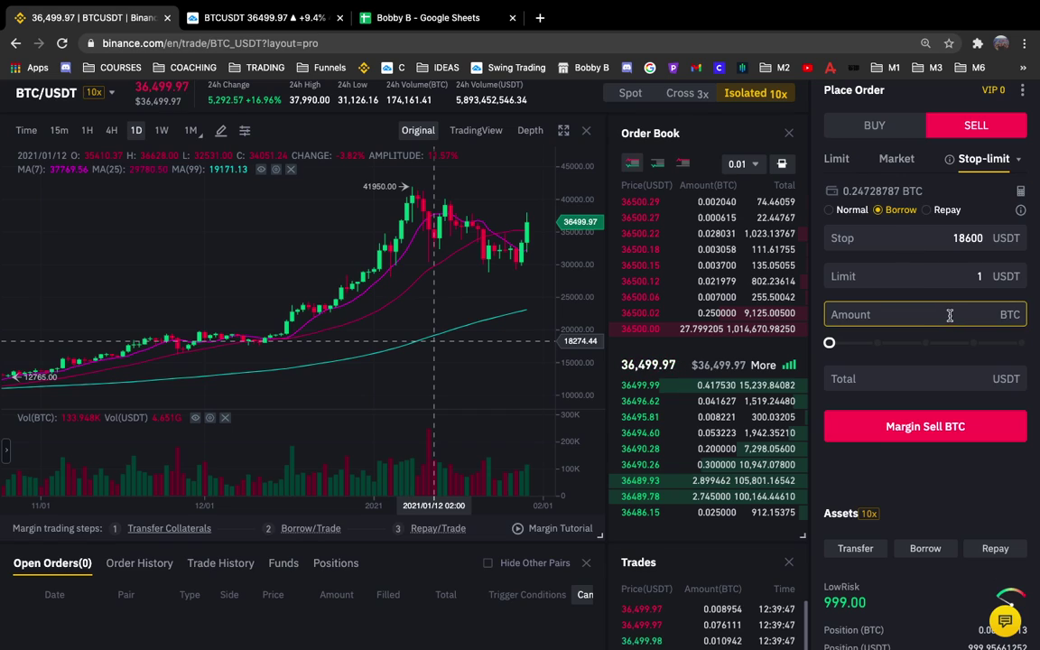
type("0")
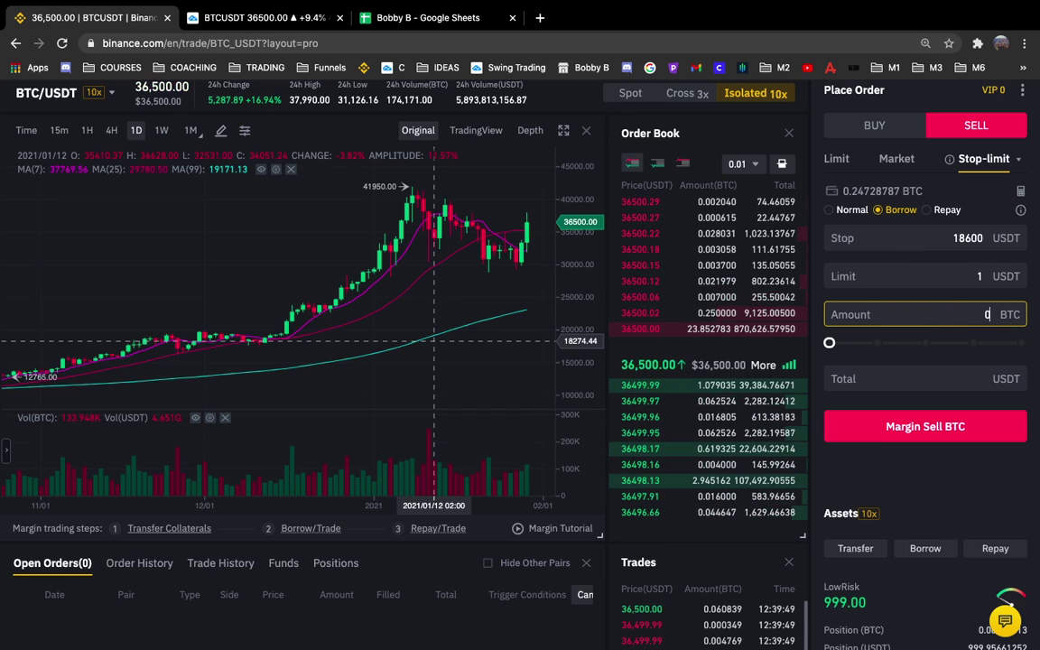
type(".1")
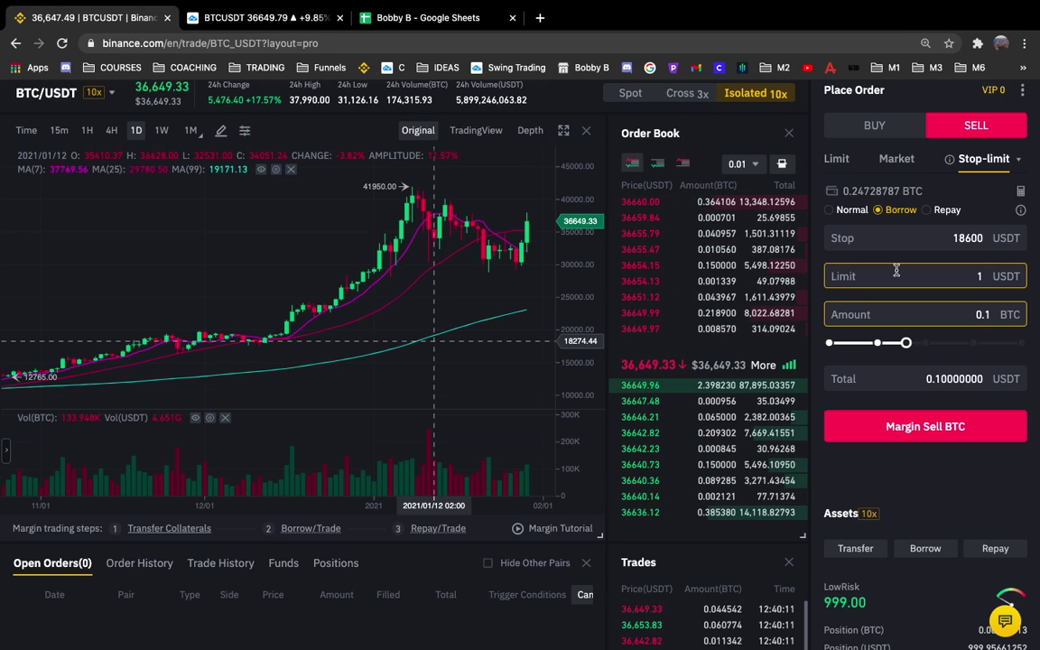
Set the sell amount to 1 BTC with a limit price of 1 USDT.
key("BackSpace")
key("BackSpace")
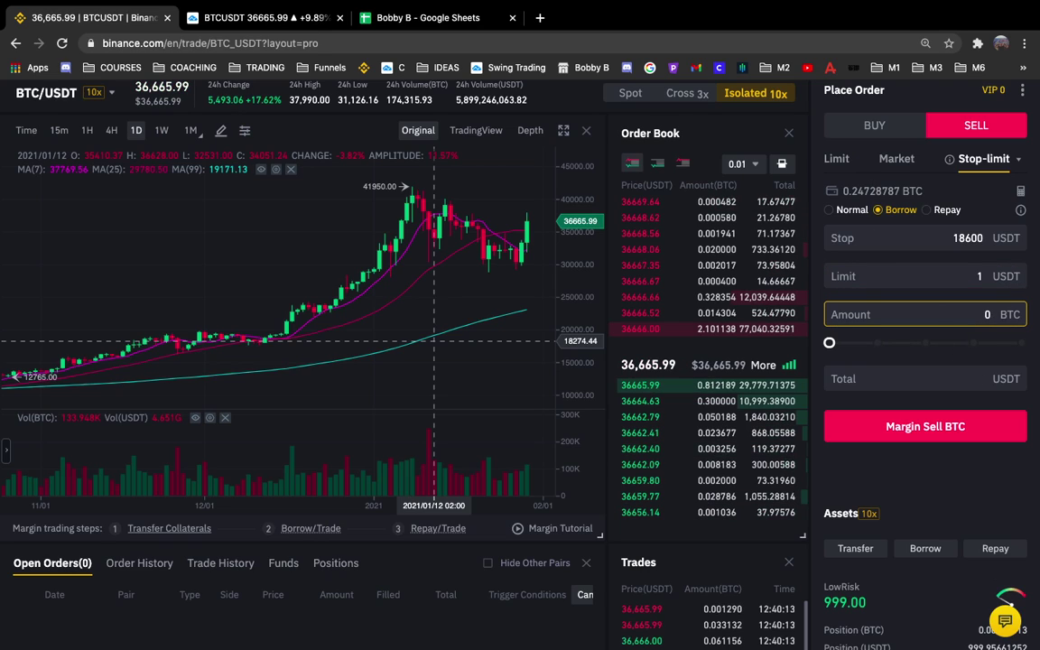
type("1")
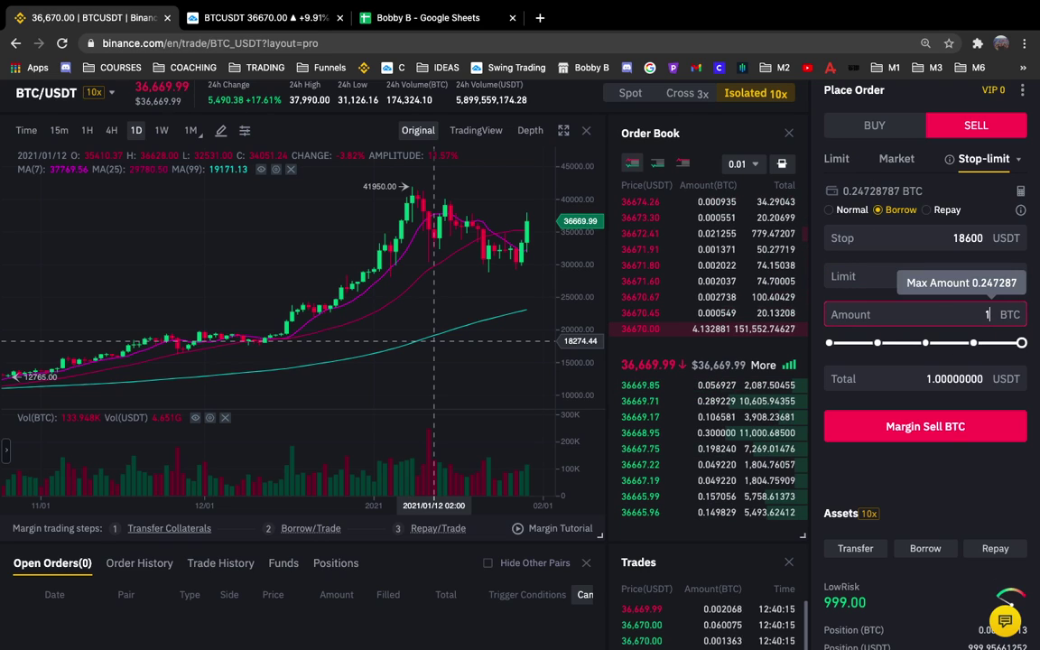
left_click(903, 276)
type("1")
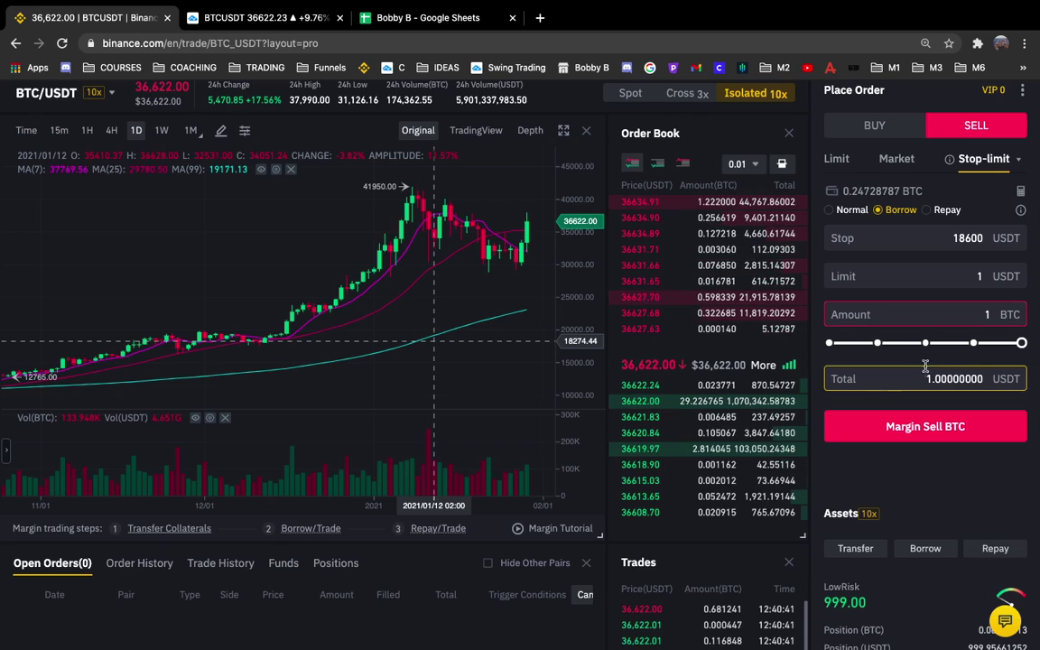
Review the order's stop and limit prices against the buy side of the order book.
left_click_drag(950, 238, 957, 237)
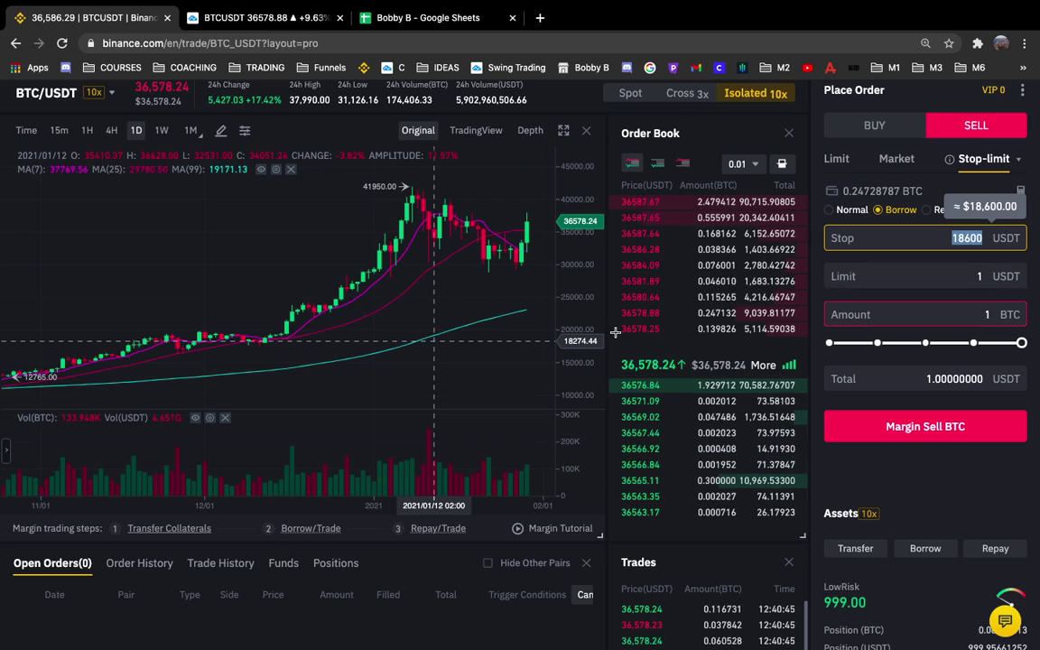
key("BackSpace")
double_click(984, 277)
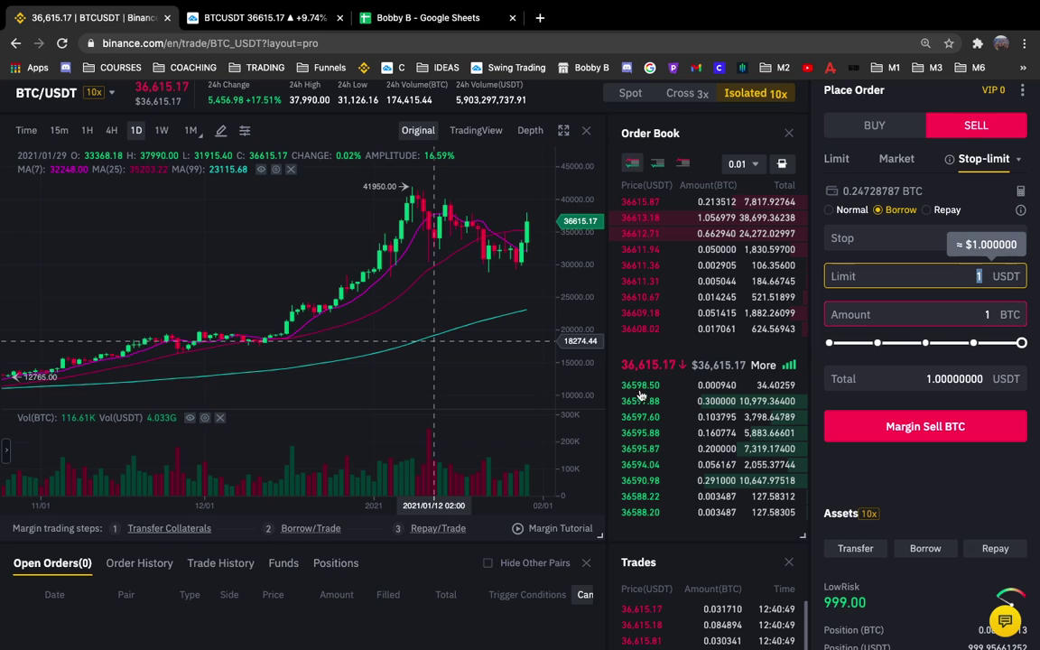
mouse_move(645, 388)
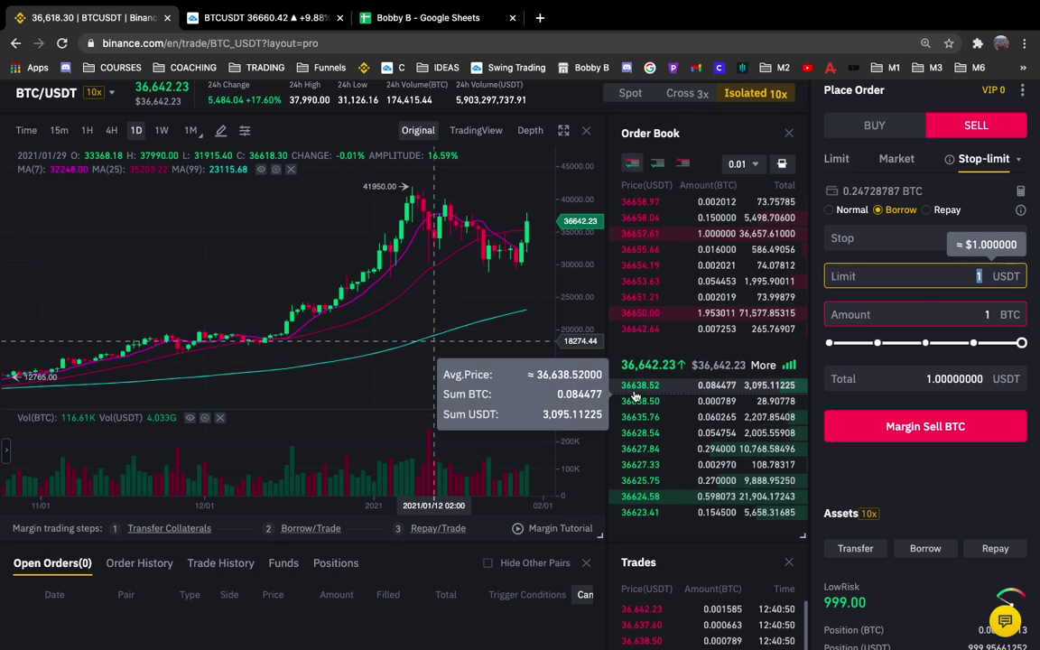
left_click(943, 237)
type("18600")
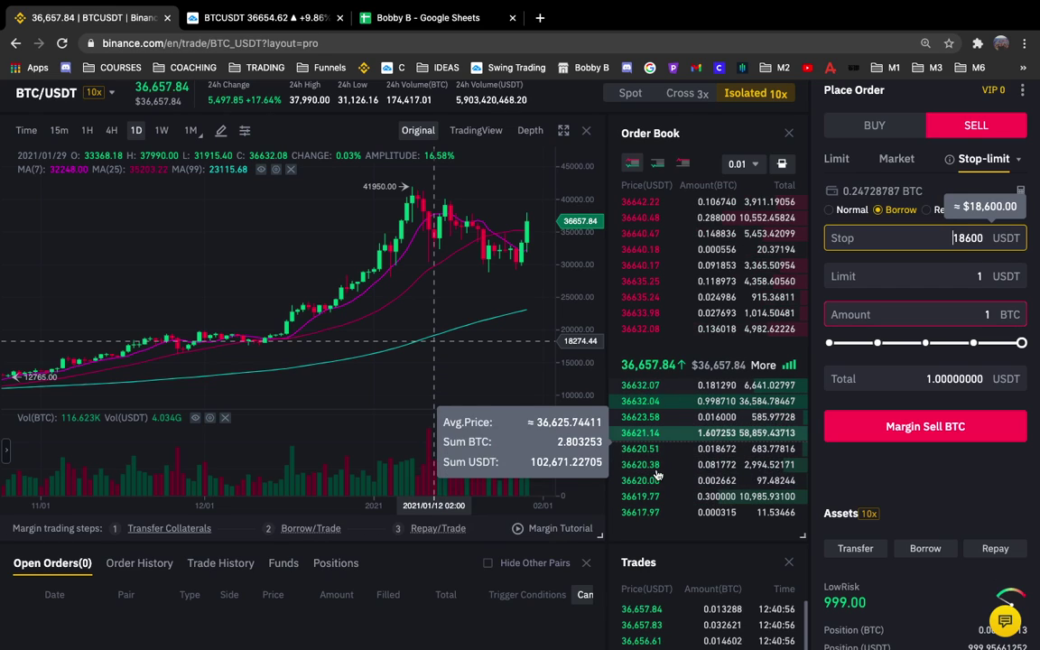
Set the limit price of the stop-limit sell order to 18400 USDT, with the stop price at 18600 USDT.
left_click(955, 238)
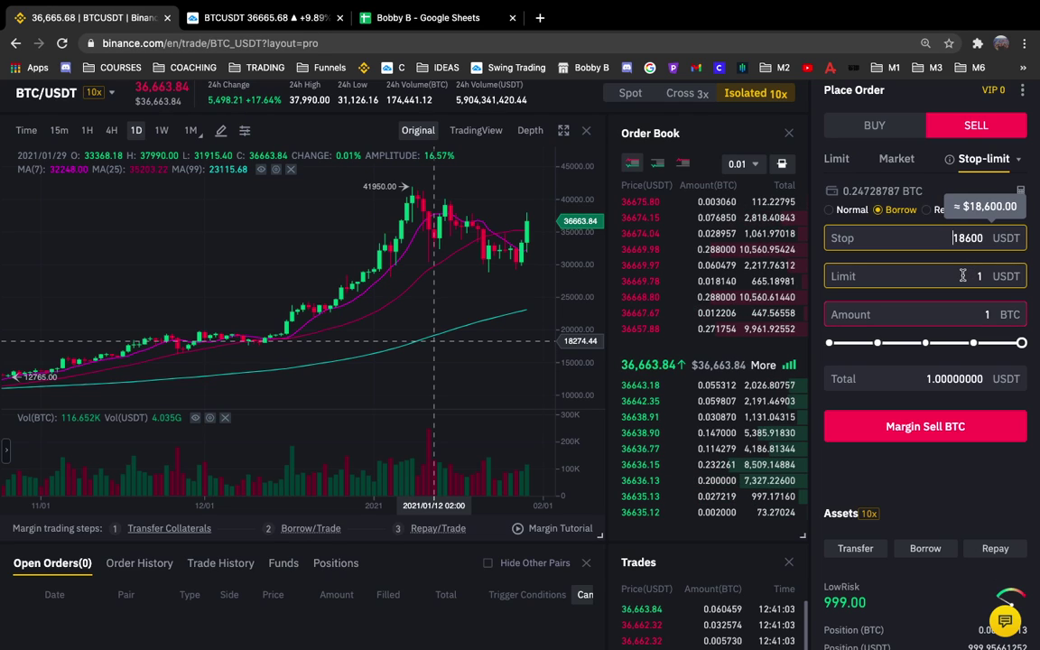
key("Delete")
key("Delete")
key("Delete")
key("Delete")
key("Delete")
key("Tab")
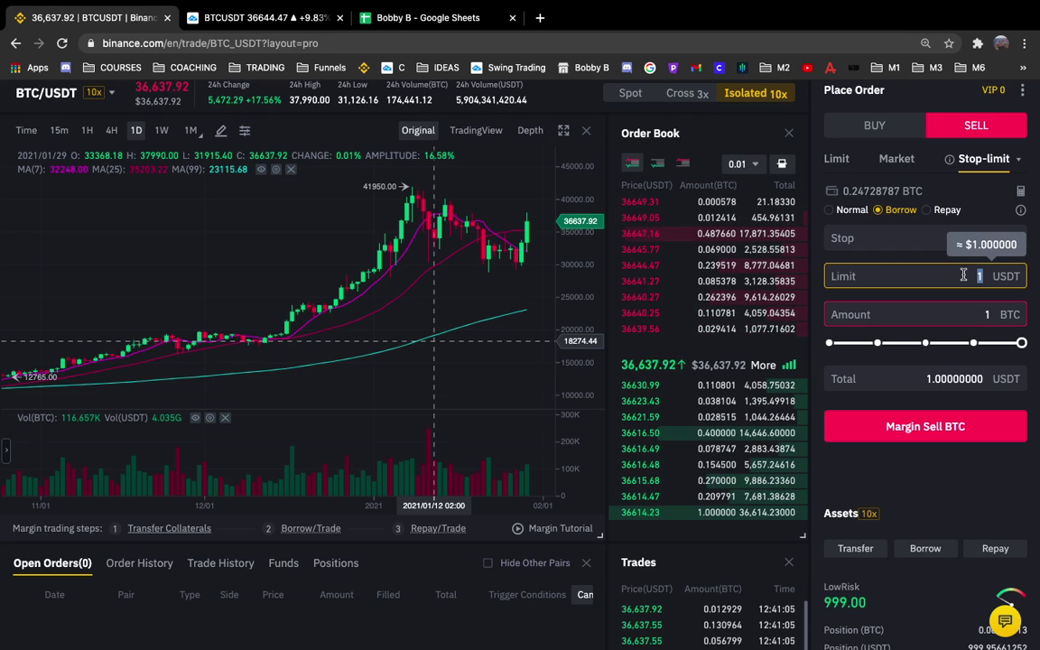
type("18500")
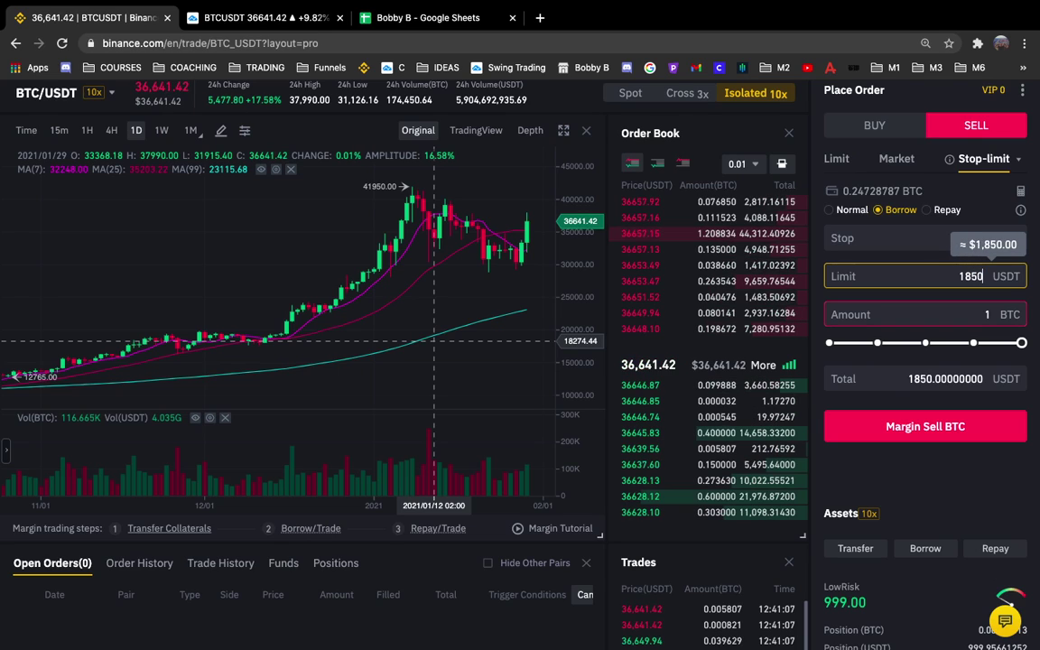
key("BackSpace")
key("BackSpace")
key("BackSpace")
type("400")
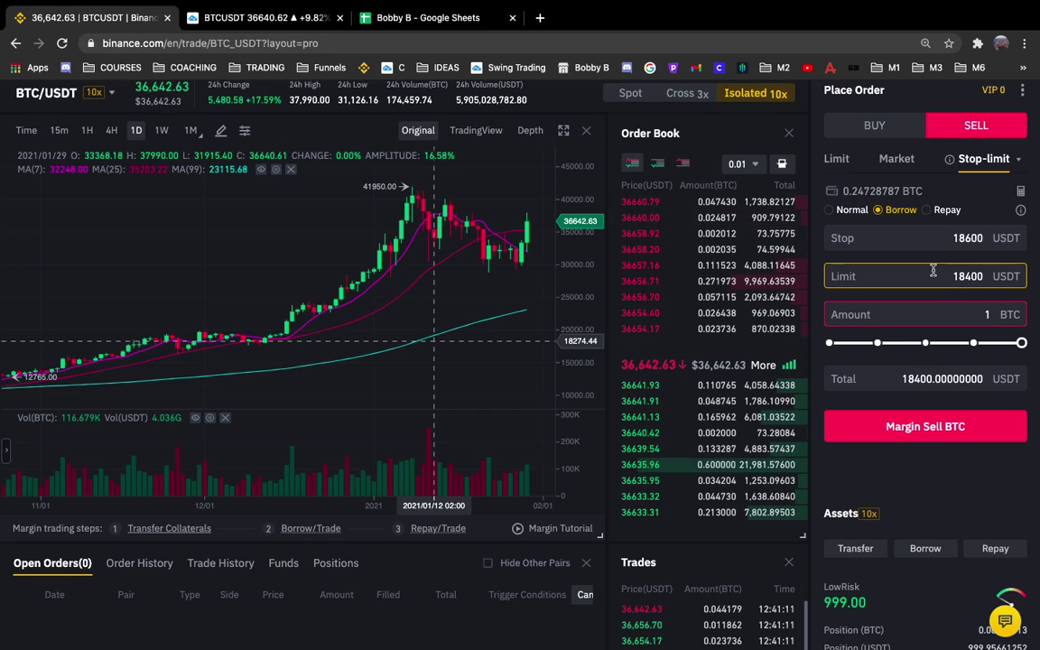
double_click(960, 238)
type("18600")
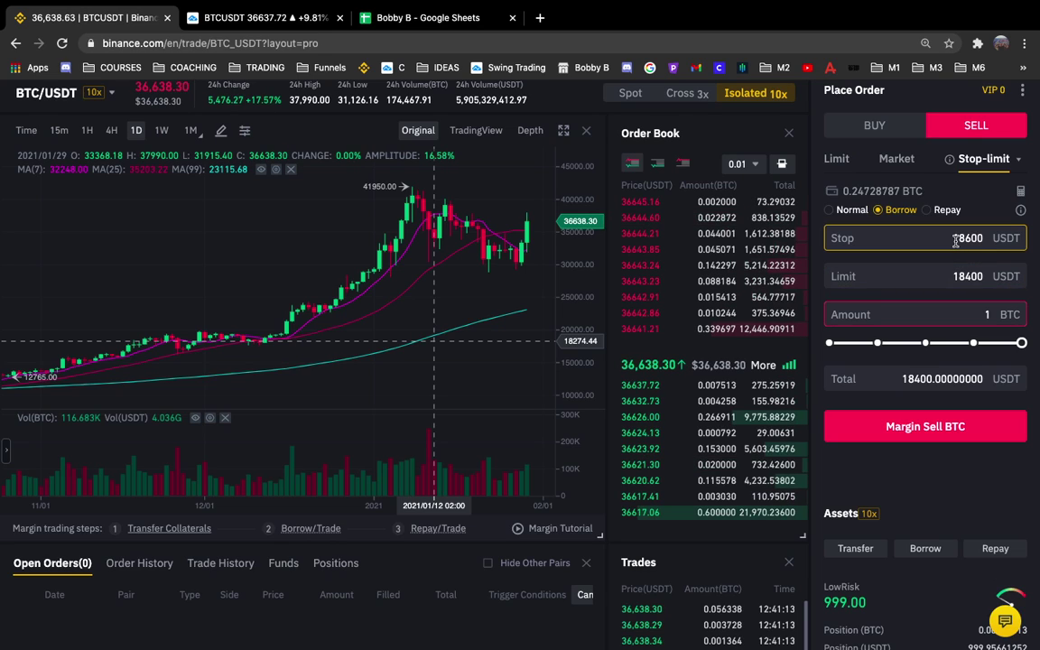
left_click(949, 275)
Clear the BTC amount of the stop-limit sell order.
left_click(985, 315)
key("BackSpace")
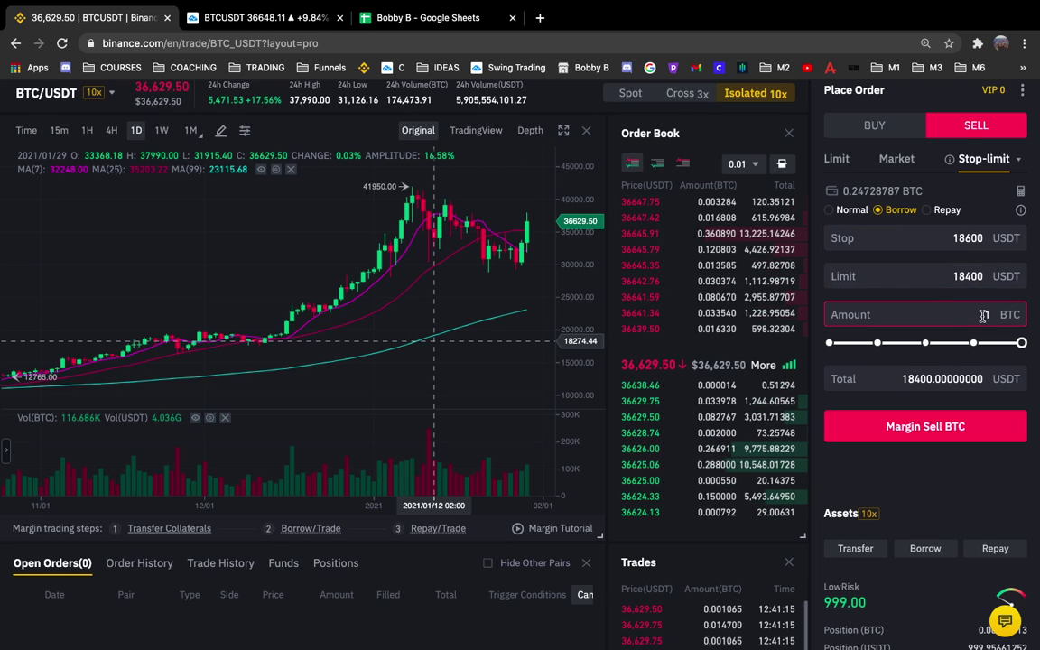
type("1")
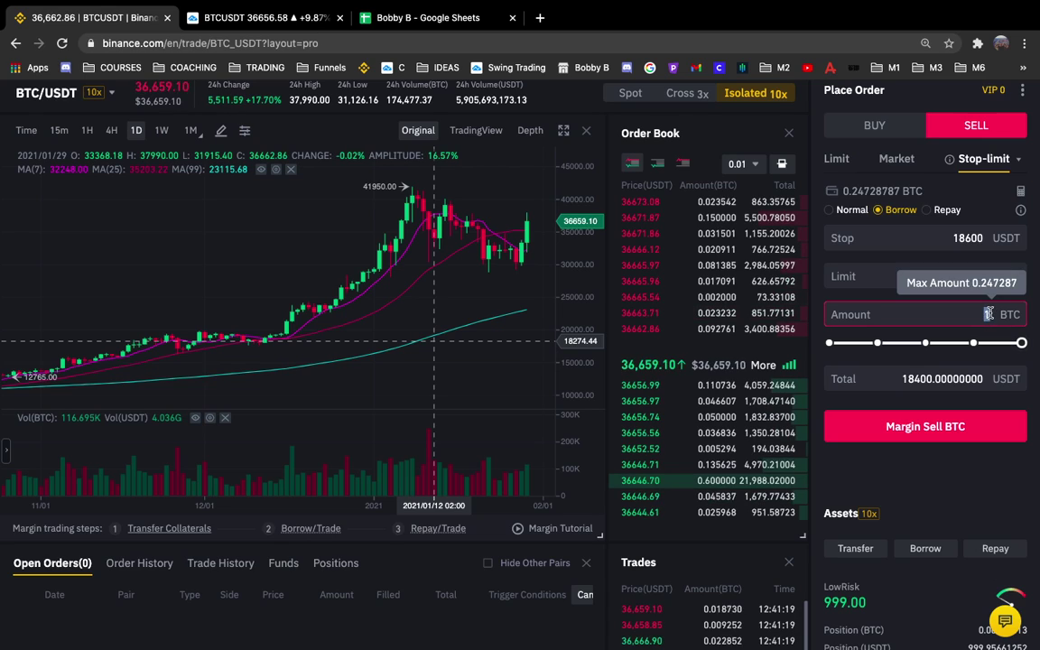
key("BackSpace")
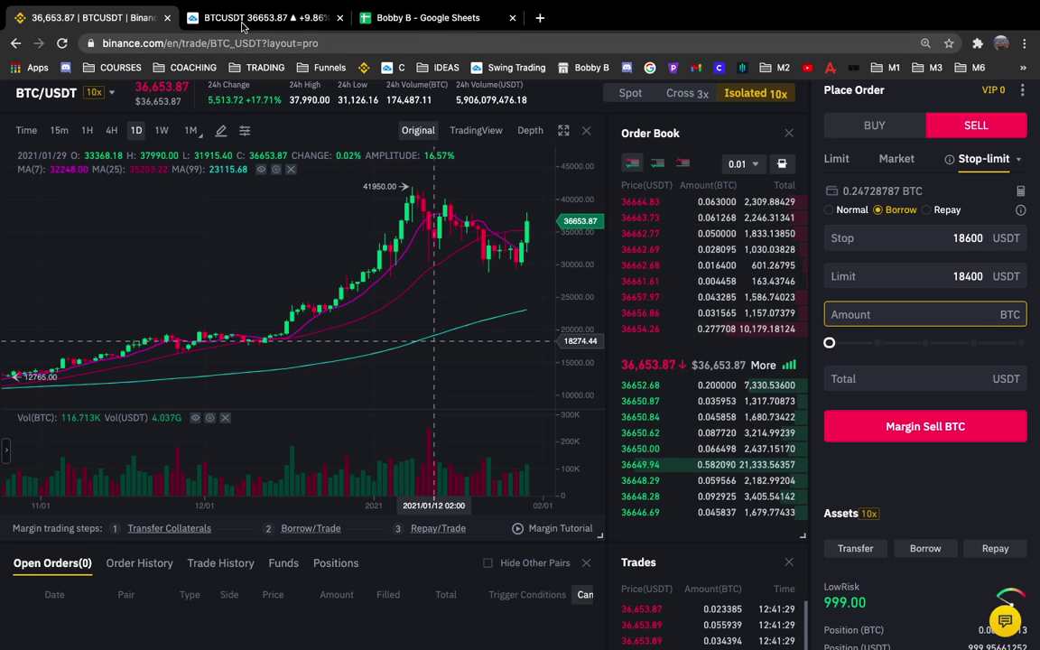
Review the BTCUSDT long entry on the TradingView chart, and return to the Binance trading page.
left_click(261, 18)
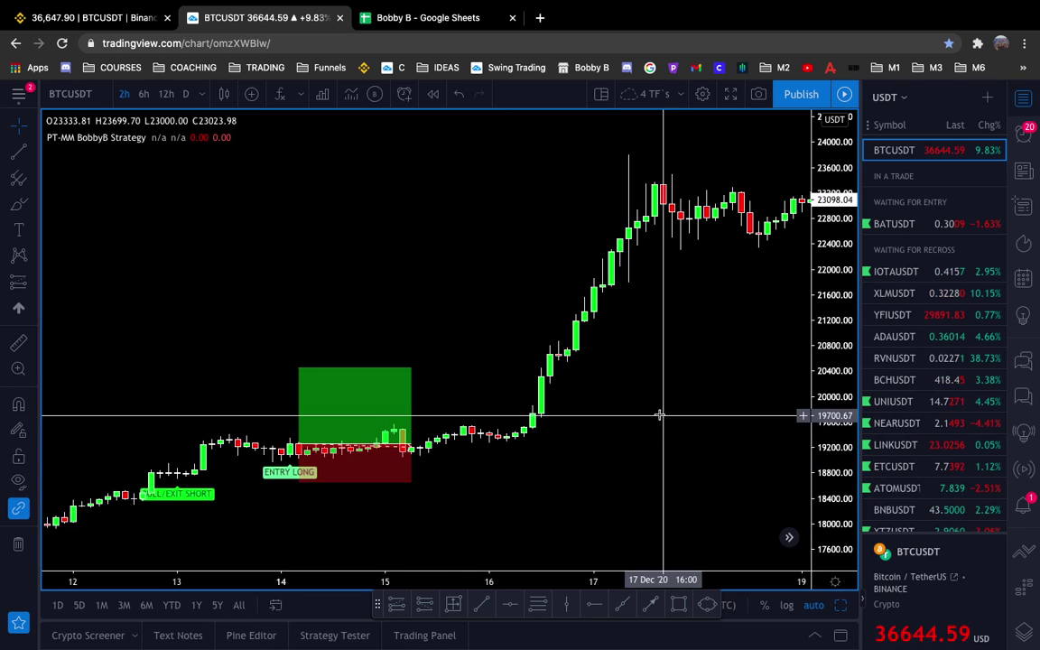
scroll(687, 371, "down", 2)
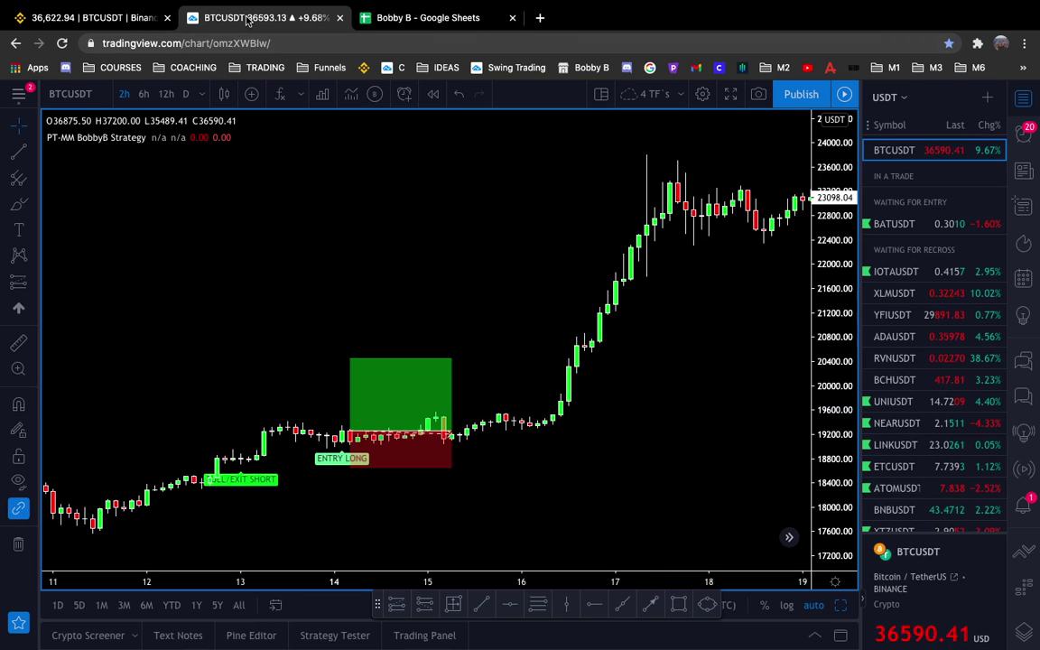
left_click(109, 20)
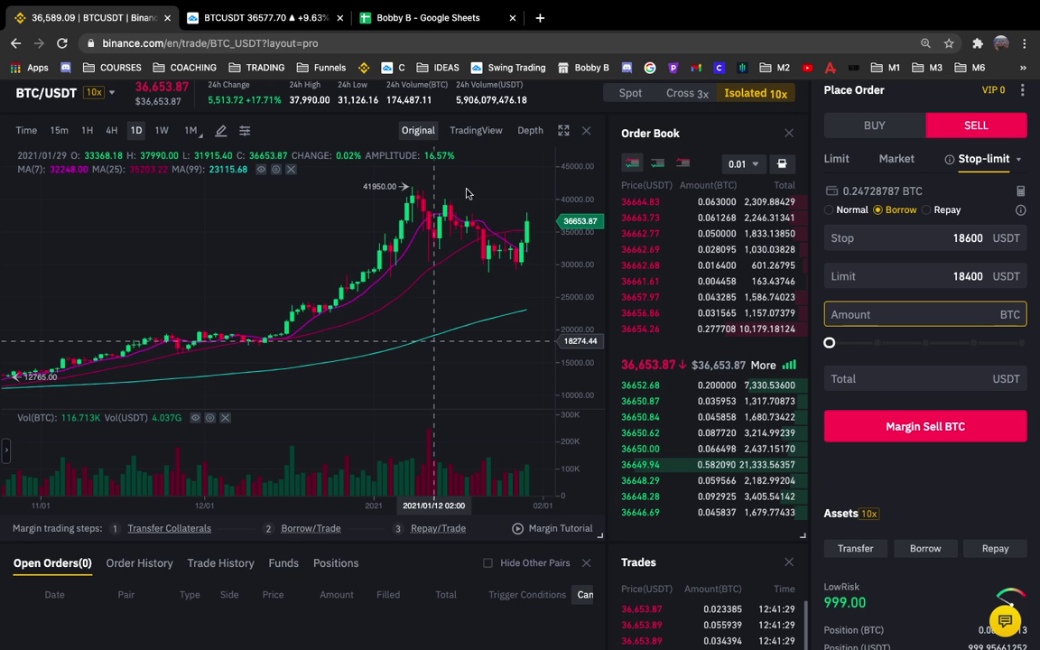
Try the Repay and Borrow modes on the BTC stop-limit sell order, and leave it set to Normal.
left_click(923, 323)
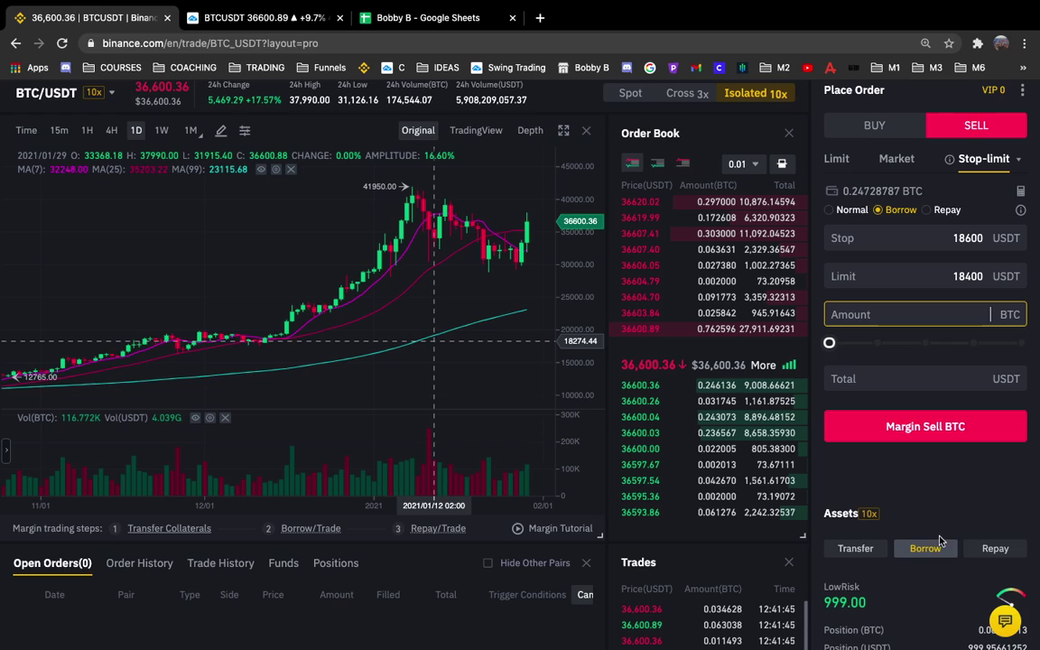
scroll(936, 512, "down", 1)
scroll(946, 514, "up", 1)
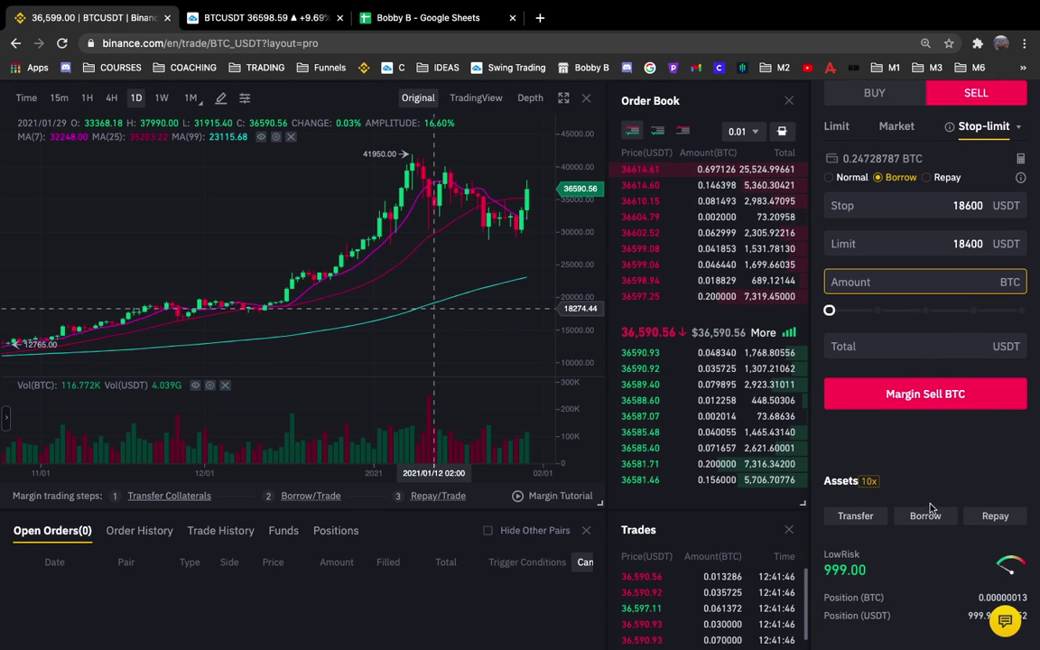
scroll(930, 188, "up", 1)
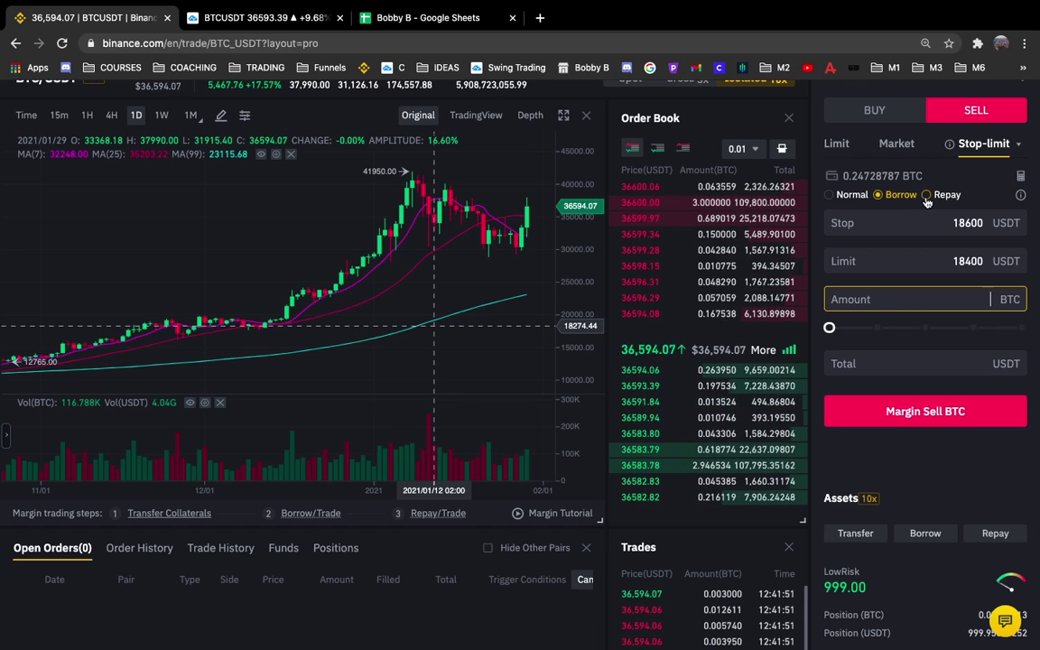
left_click(927, 196)
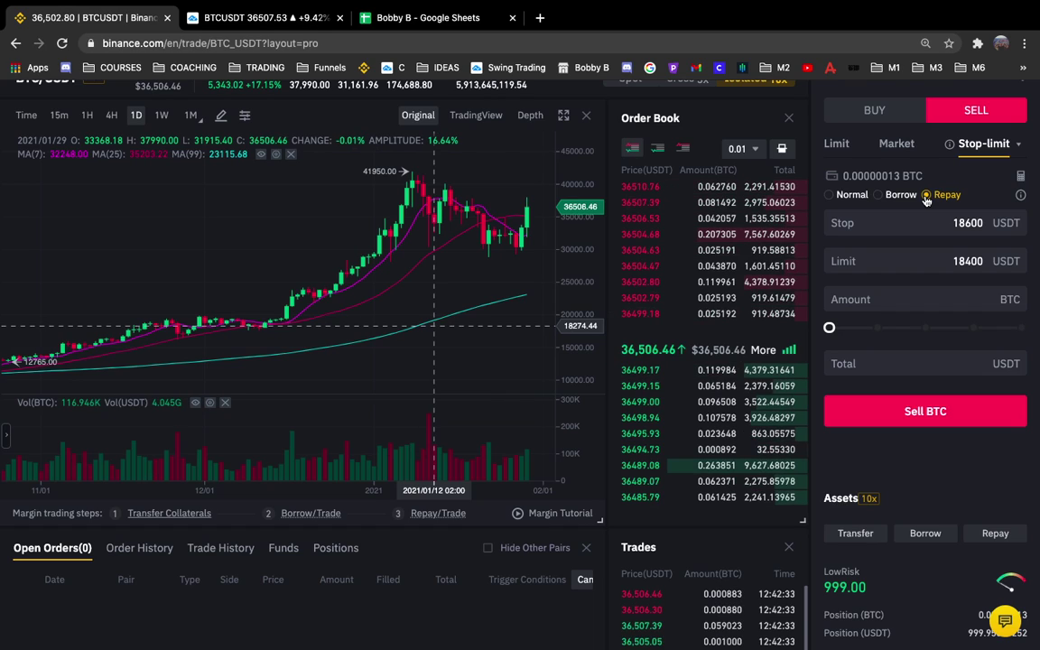
left_click(847, 194)
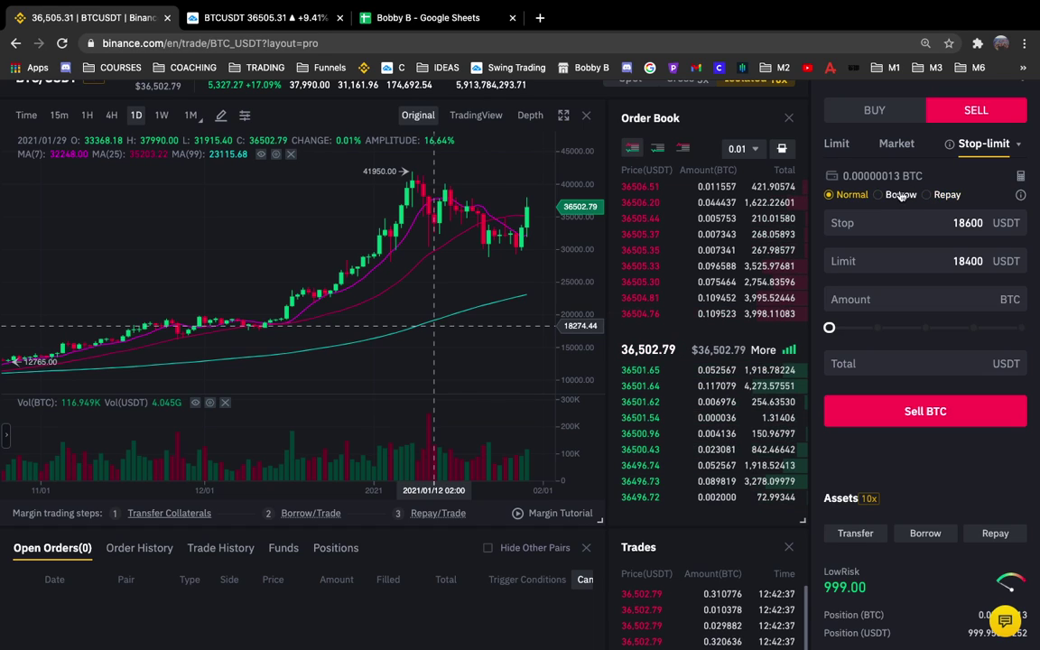
left_click(889, 195)
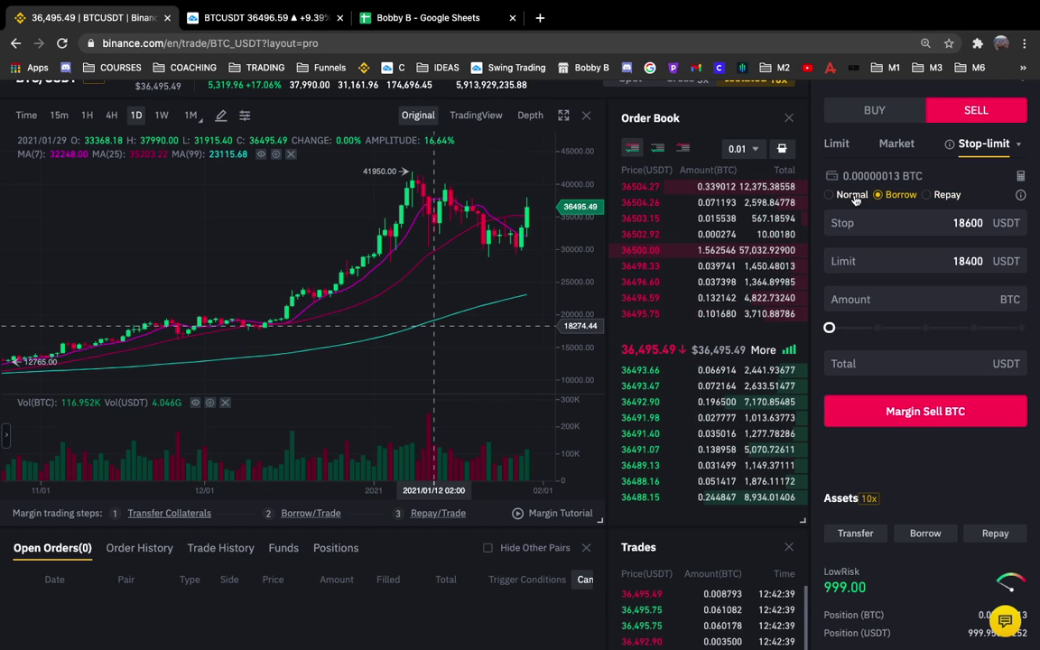
left_click(849, 194)
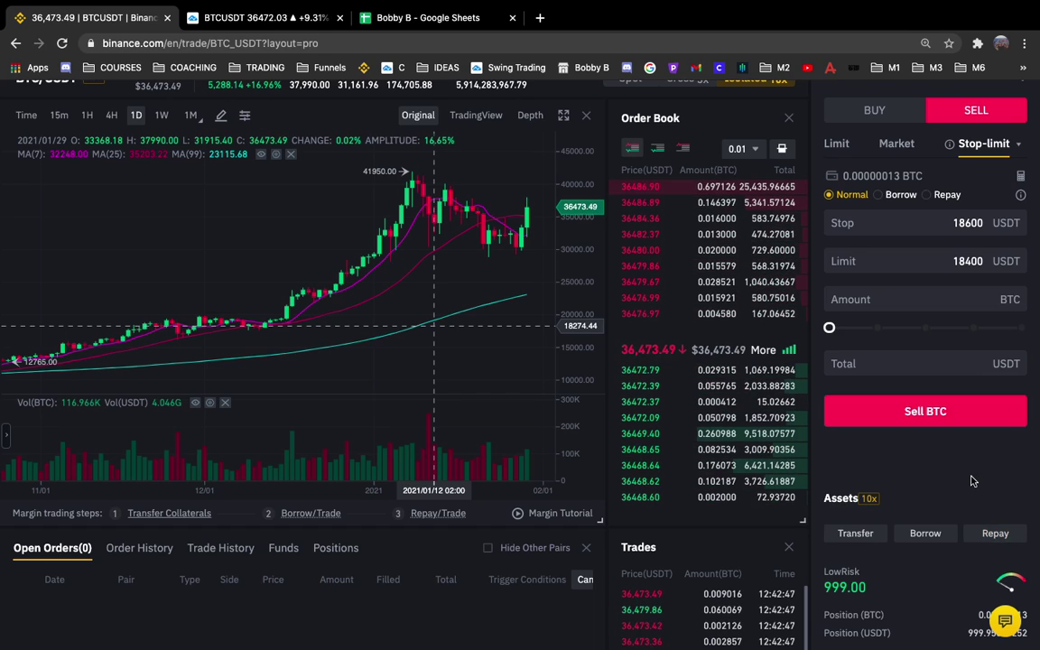
Examine the BTC and USDT balance, interest and debt for the BTCUSDT pair in the Repay dialog, and close it.
left_click(994, 534)
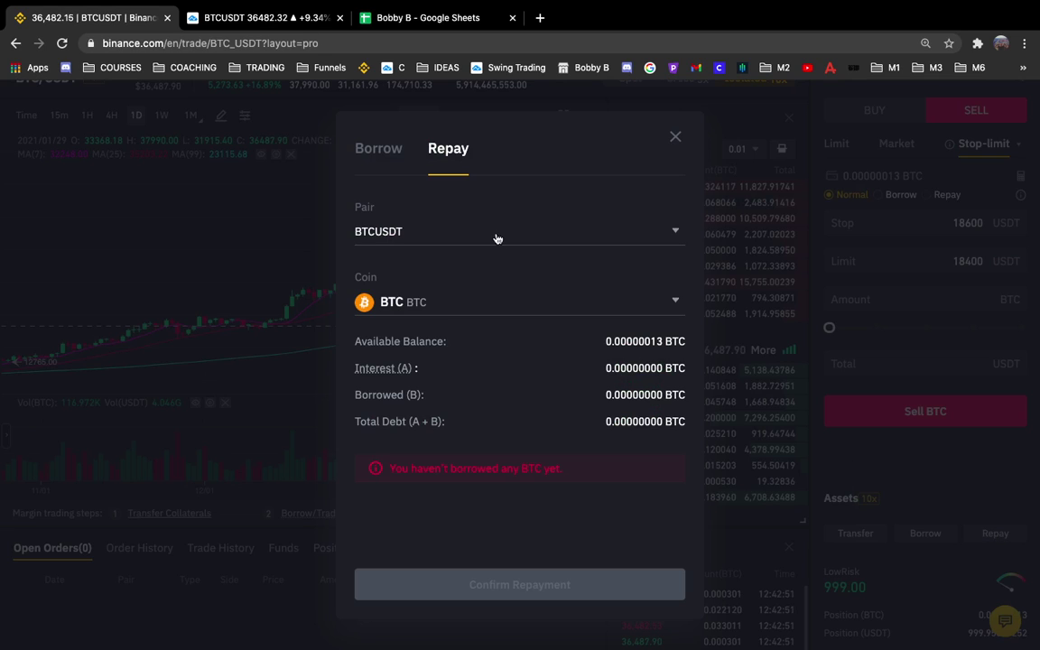
left_click(421, 307)
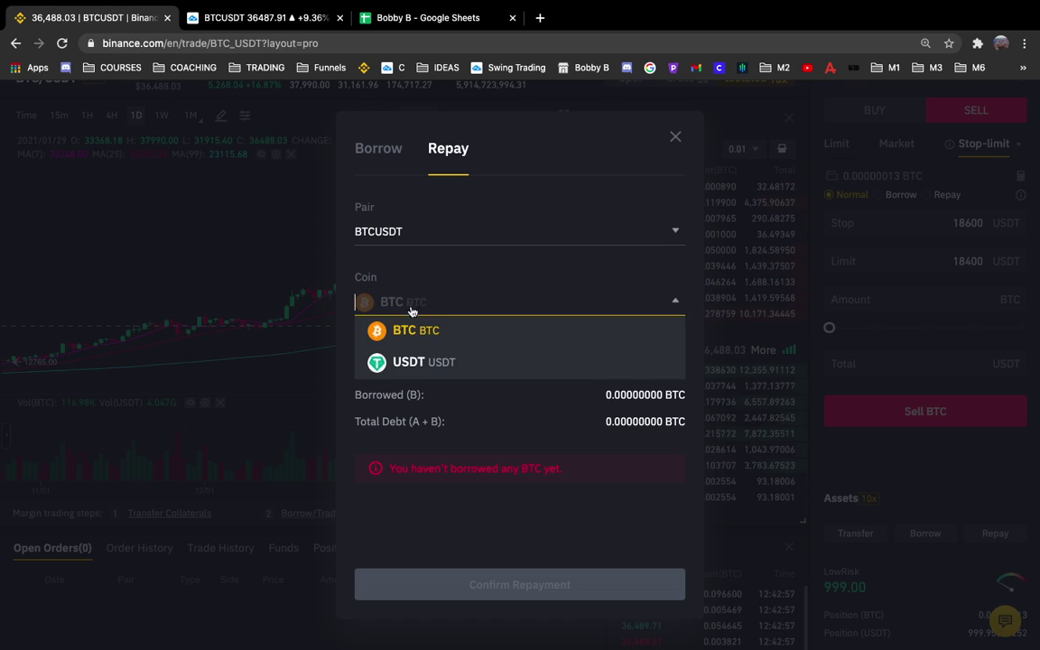
left_click(420, 362)
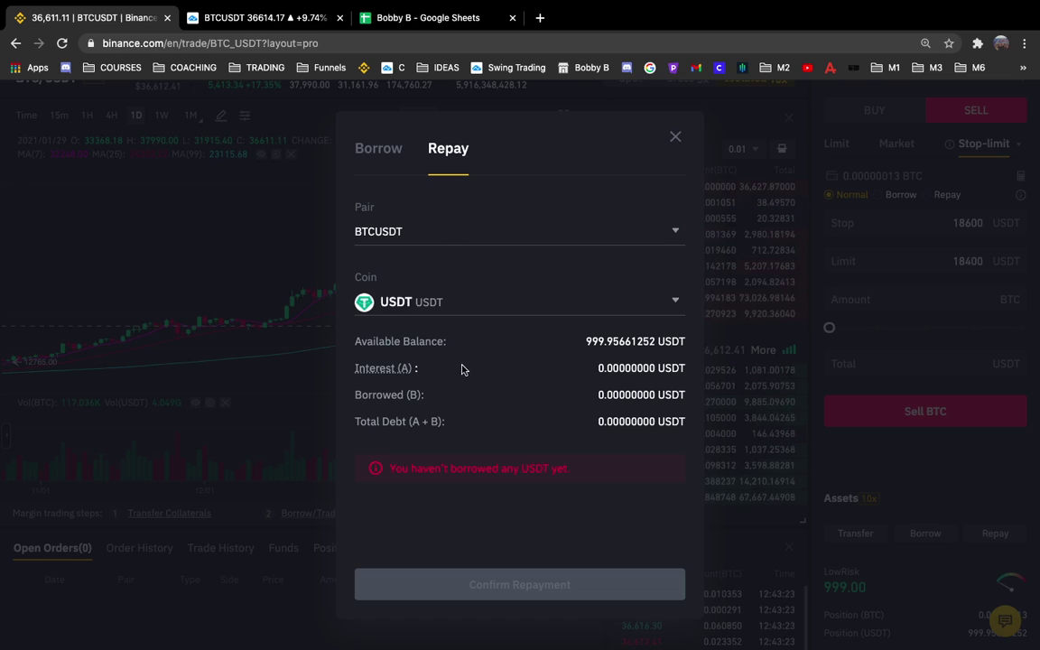
left_click(676, 136)
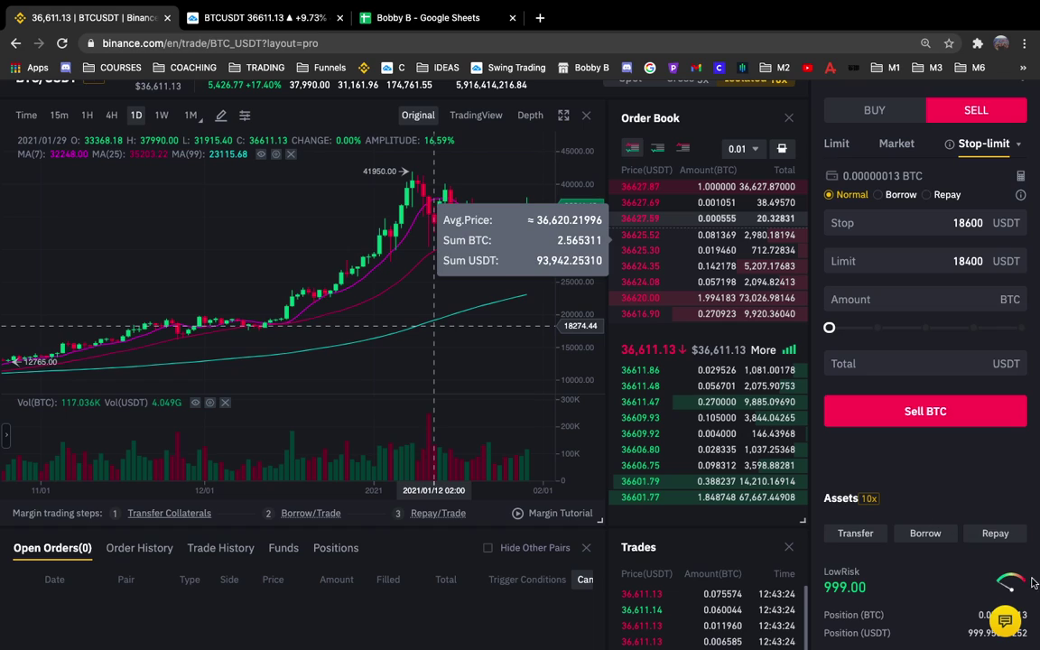
left_click(994, 534)
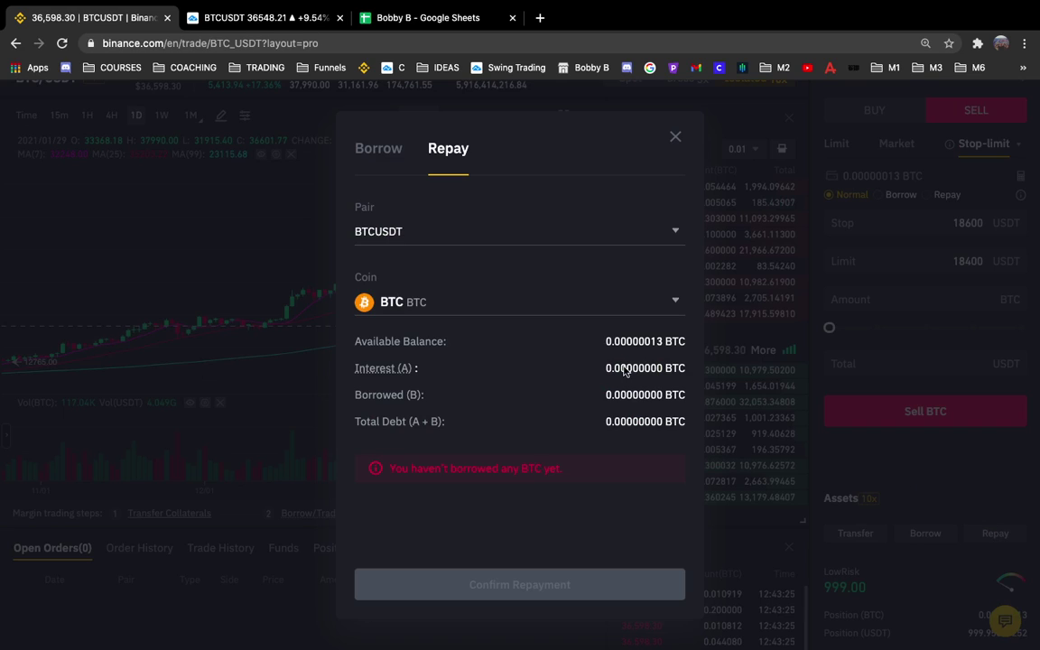
left_click(466, 304)
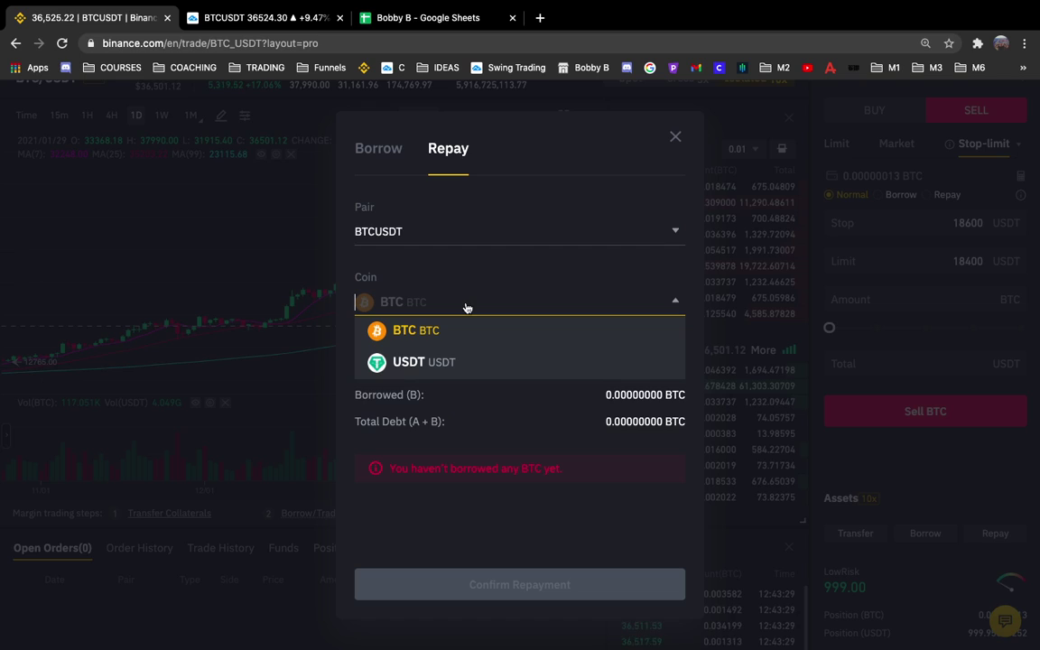
left_click(468, 370)
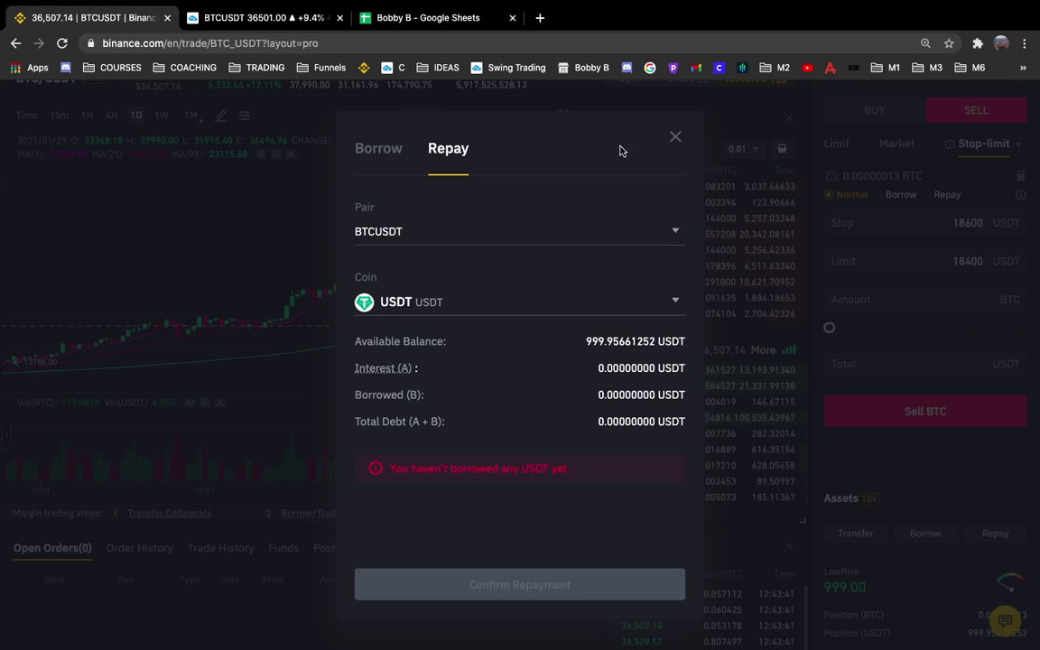
left_click(673, 138)
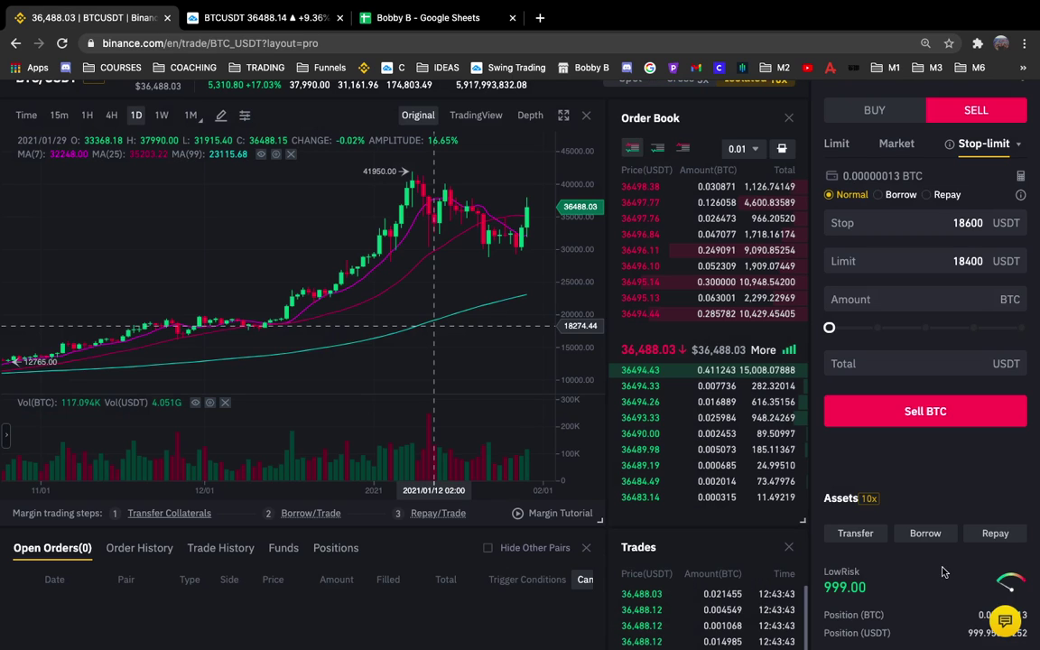
Switch the sell order to Limit, and try to transfer 999.95661252 USDT from BTCUSDT Isolated to Spot.
left_click(839, 148)
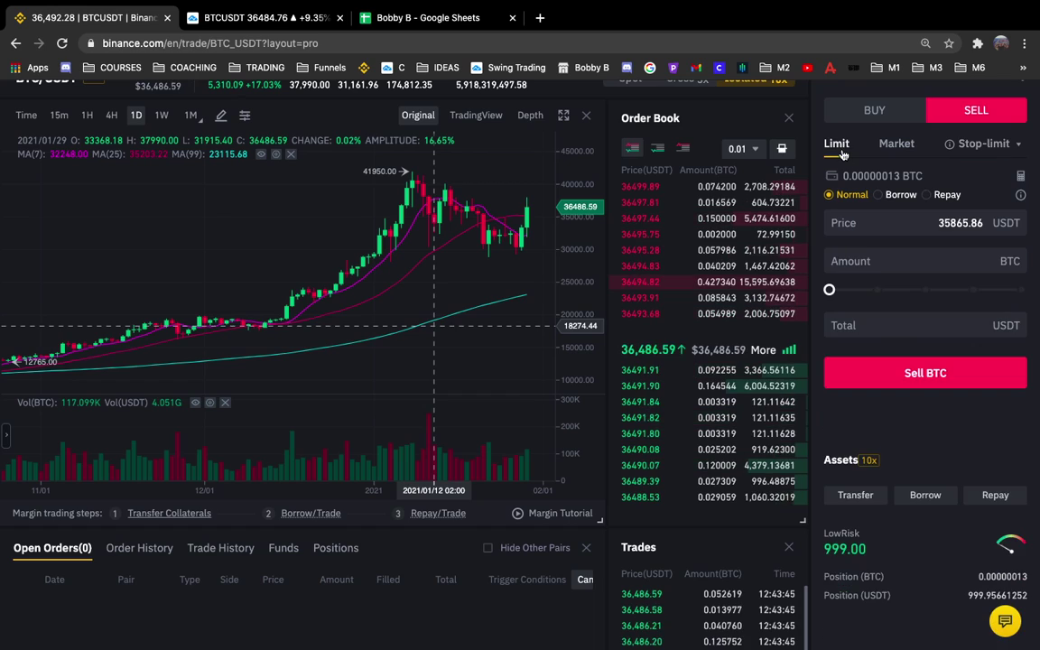
left_click(855, 496)
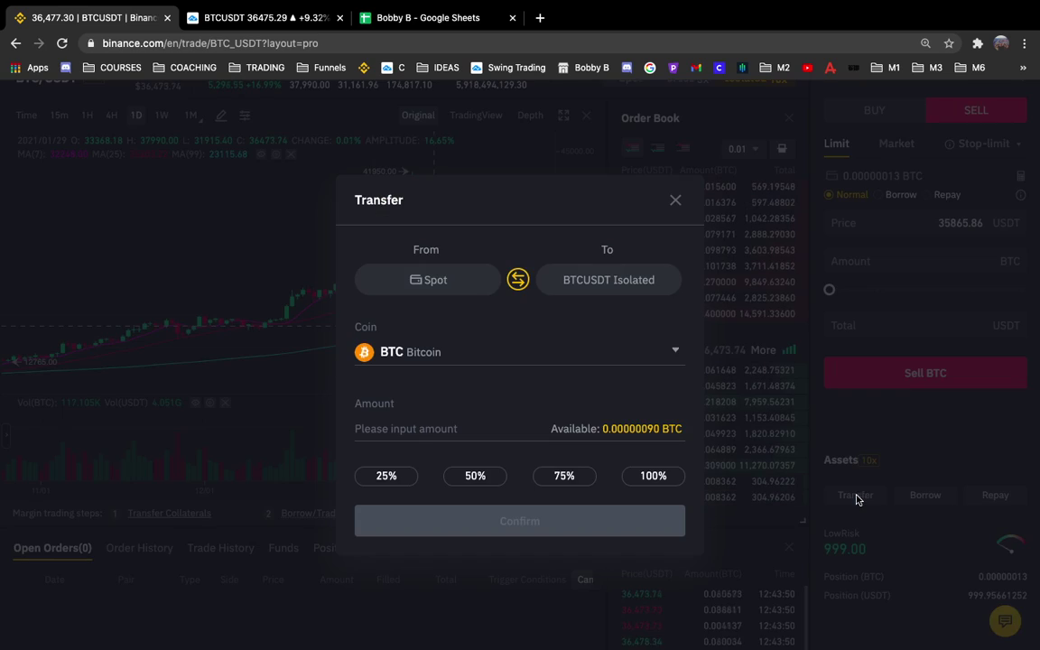
left_click(519, 279)
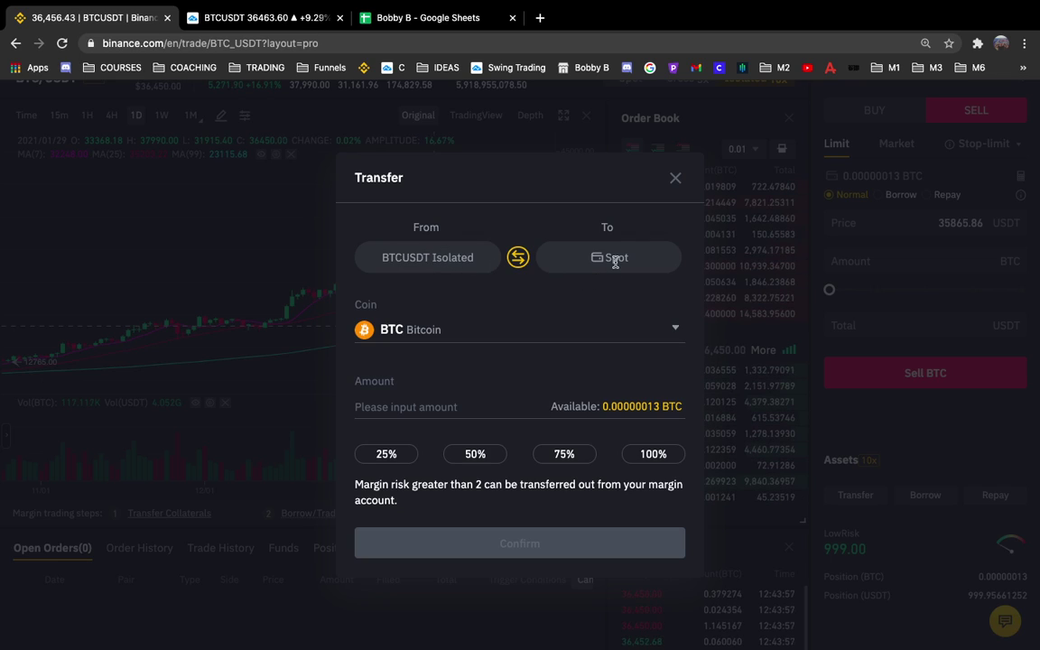
left_click(495, 334)
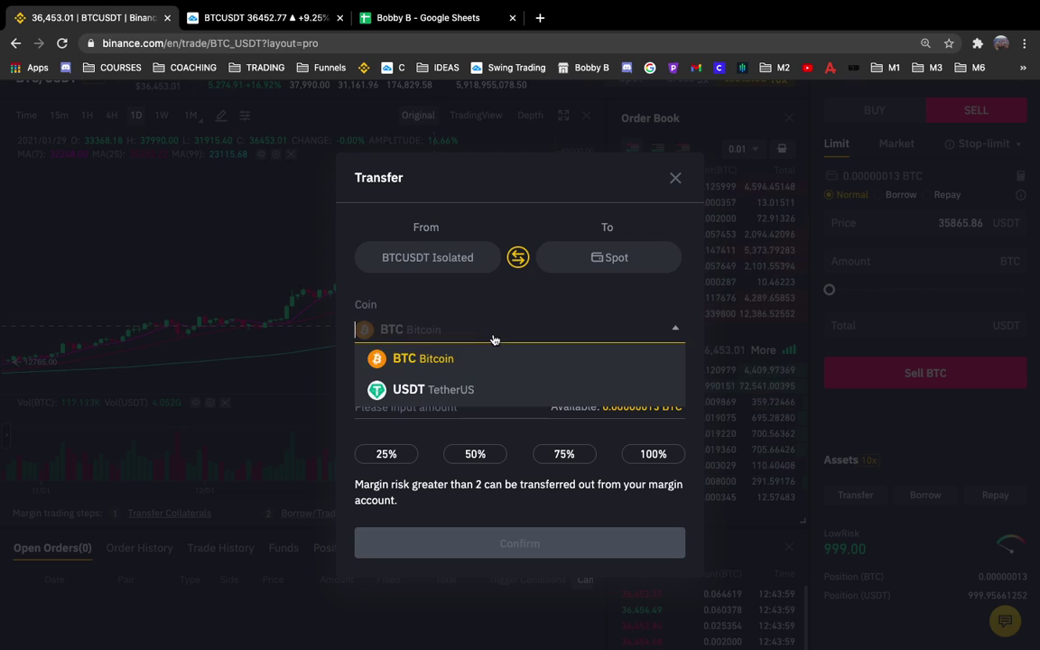
left_click(464, 392)
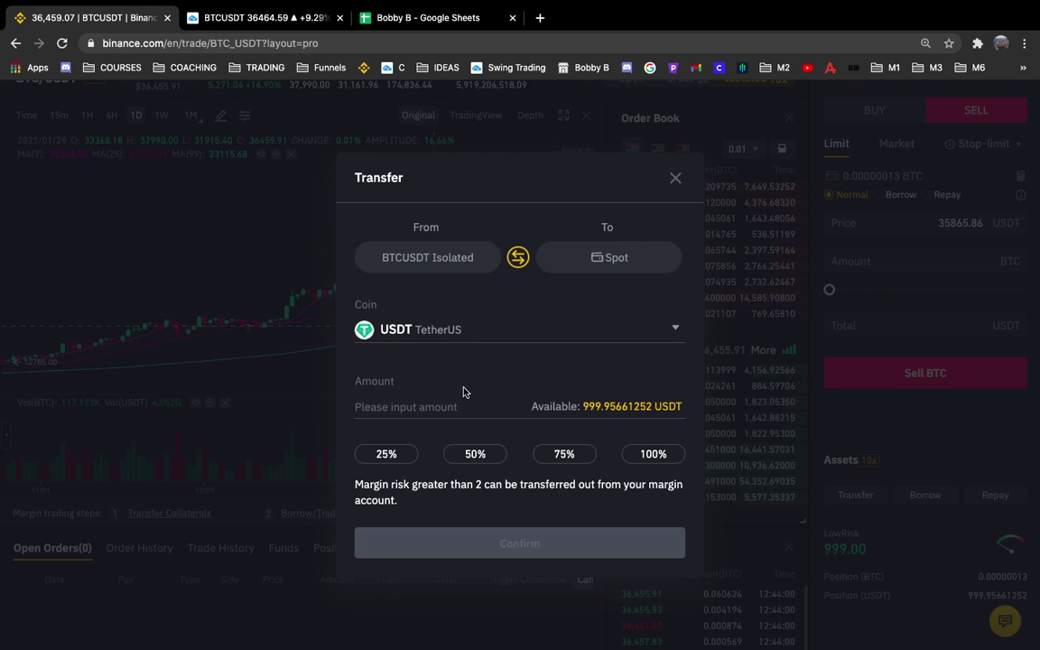
left_click(643, 406)
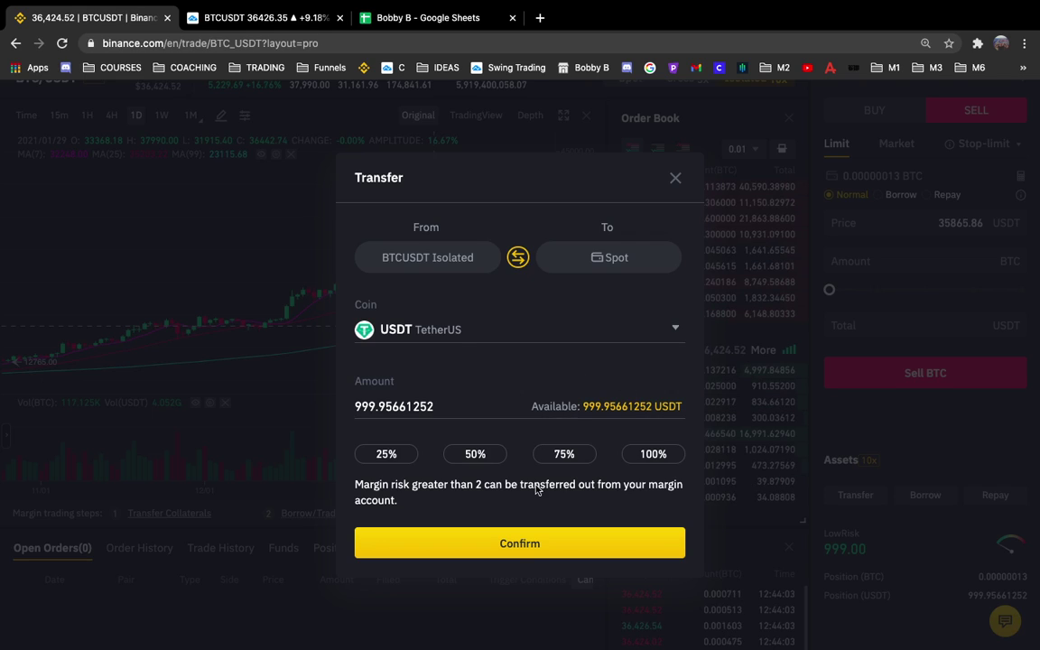
left_click(521, 544)
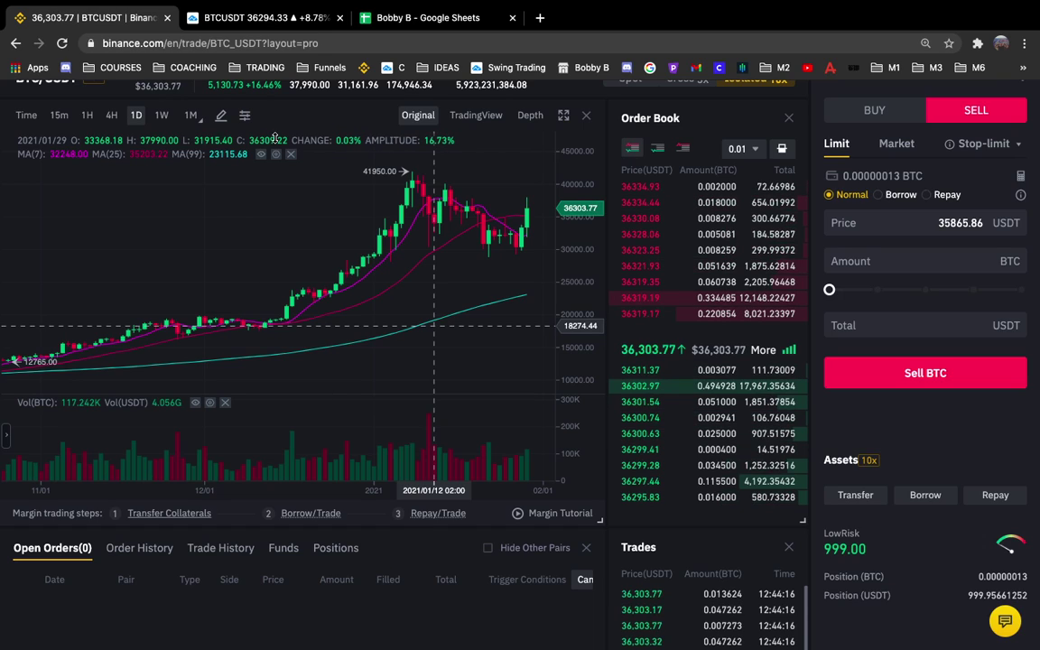
Close the TradingView chart page, confirm leaving the site, and return to the Binance trading page.
left_click(274, 22)
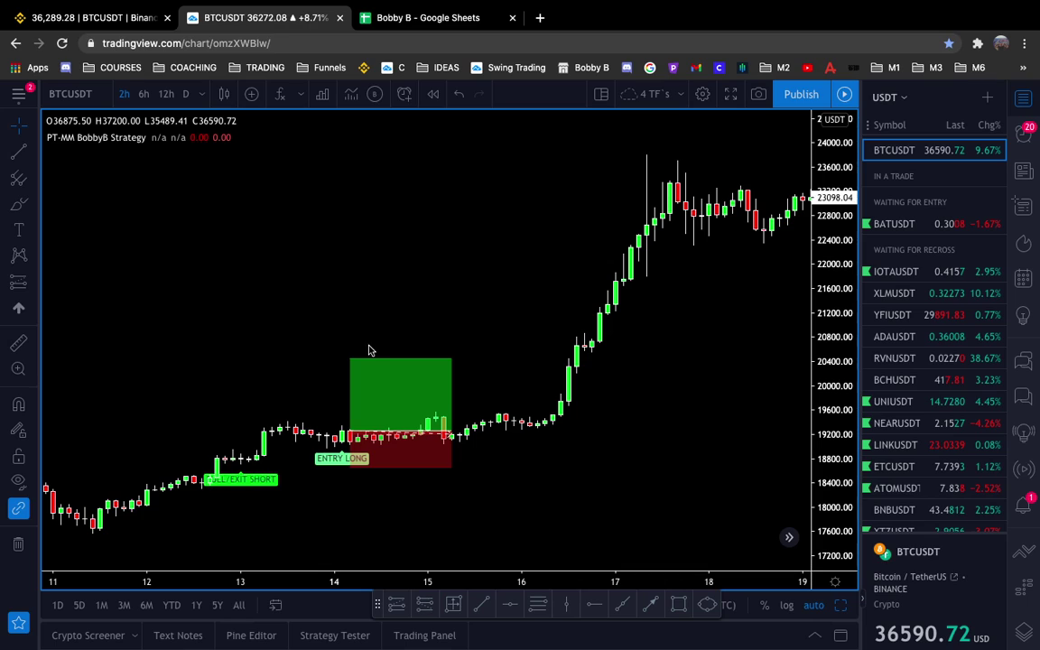
mouse_move(427, 416)
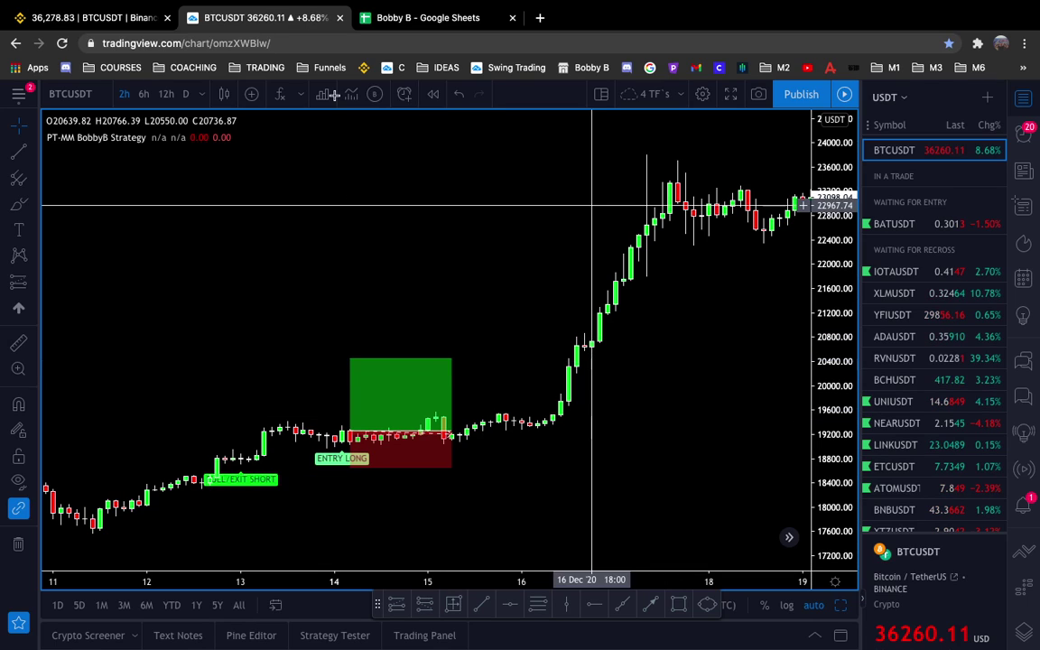
left_click(339, 19)
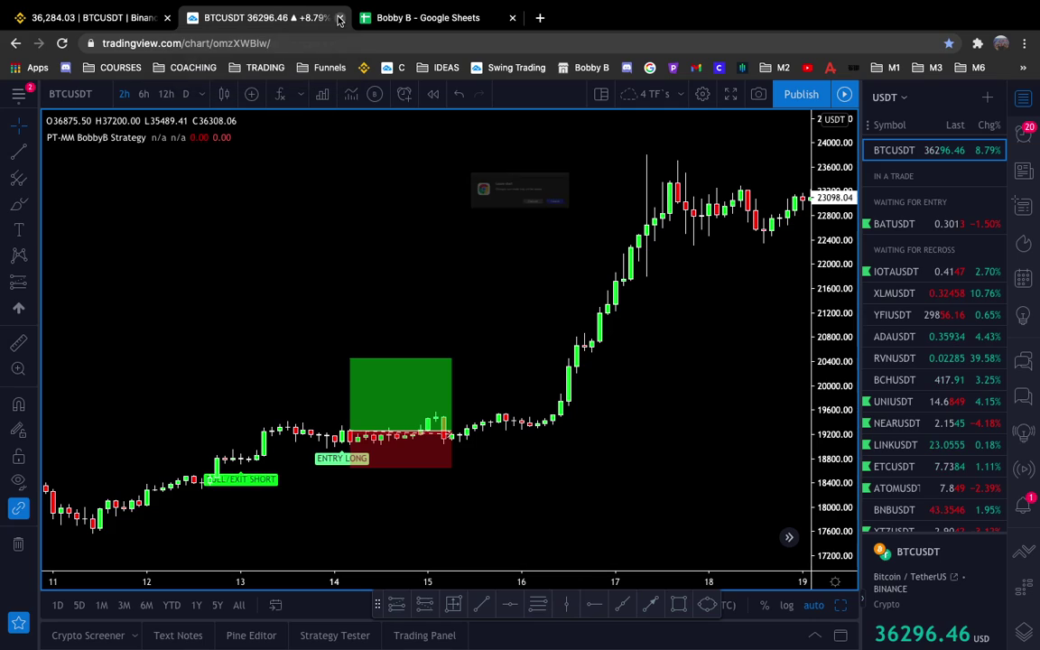
left_click(639, 226)
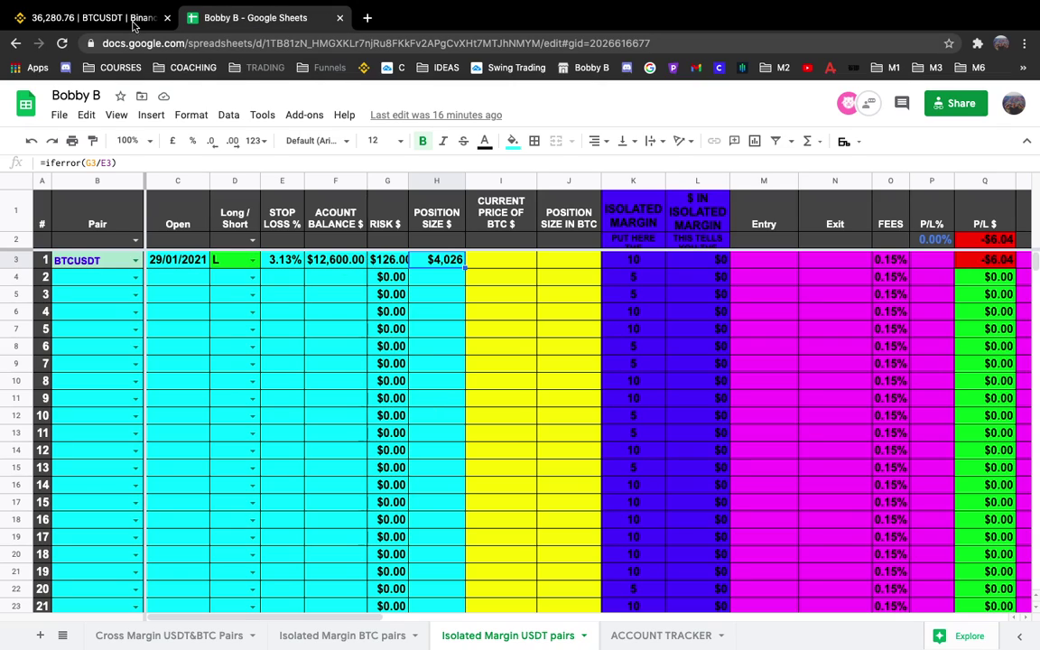
left_click(110, 18)
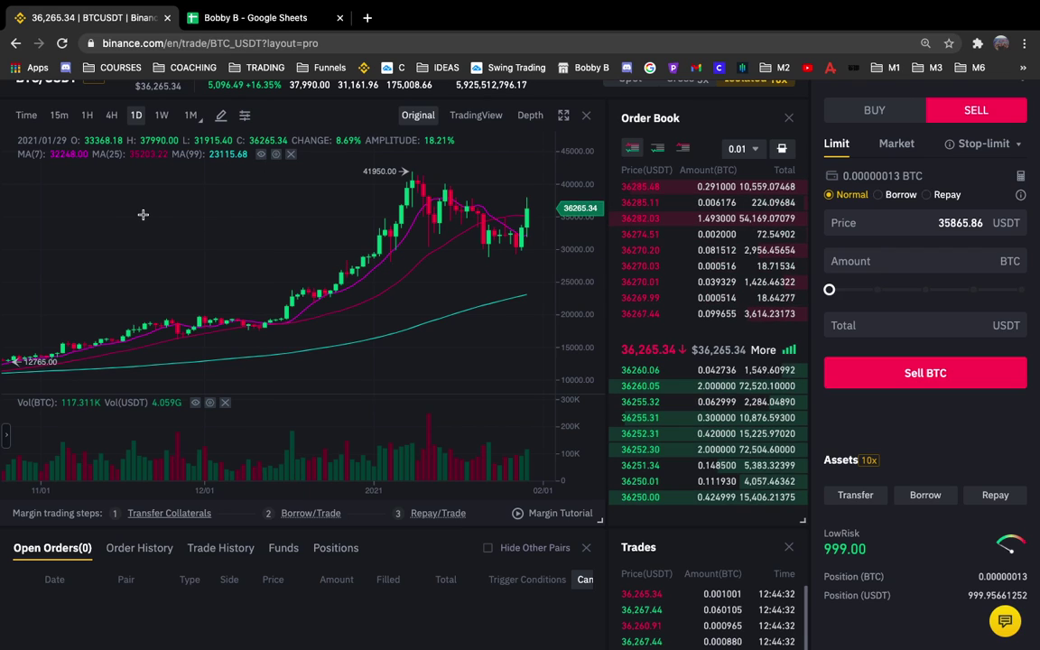
Search the margin pair list for "eth" and review the matching pairs for an isolated BTC pair.
scroll(144, 216, "up", 5)
scroll(4, 240, "up", 1)
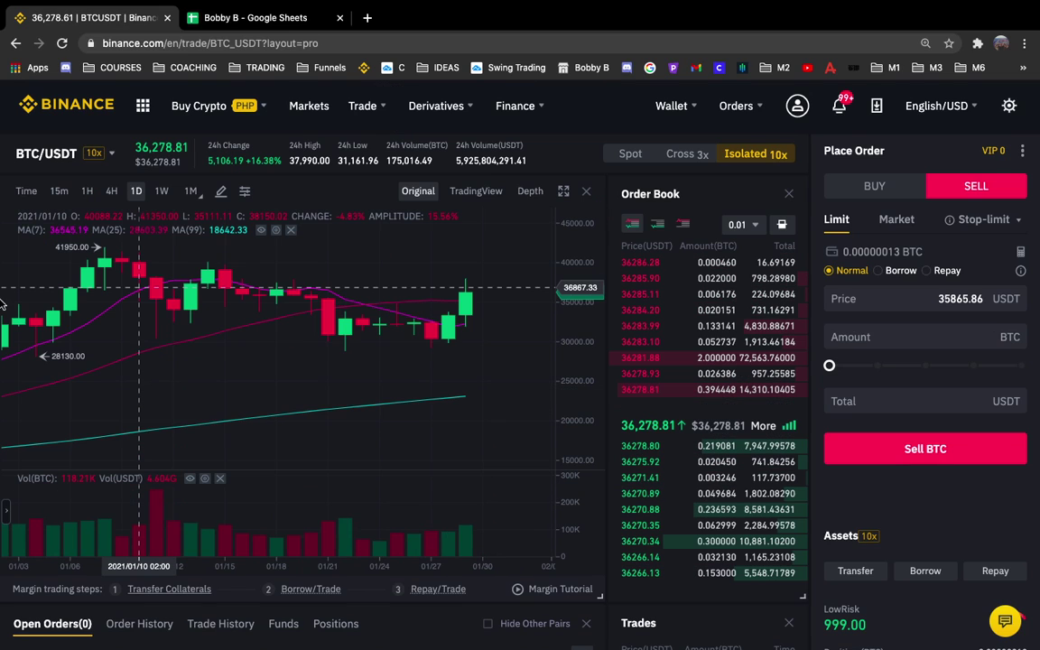
left_click(112, 156)
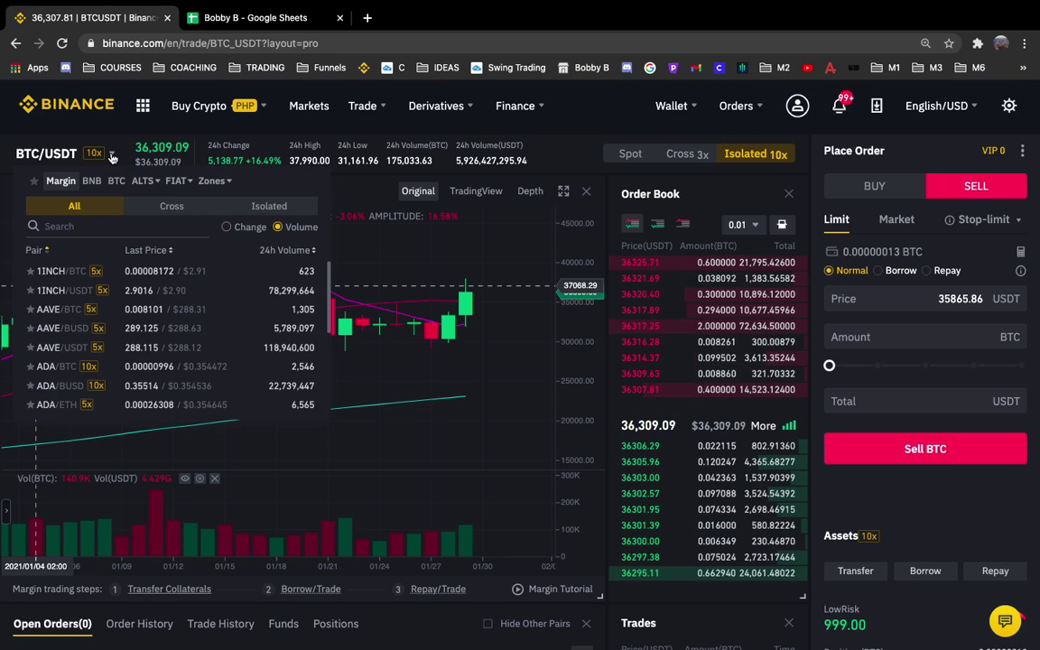
left_click(96, 228)
type("e")
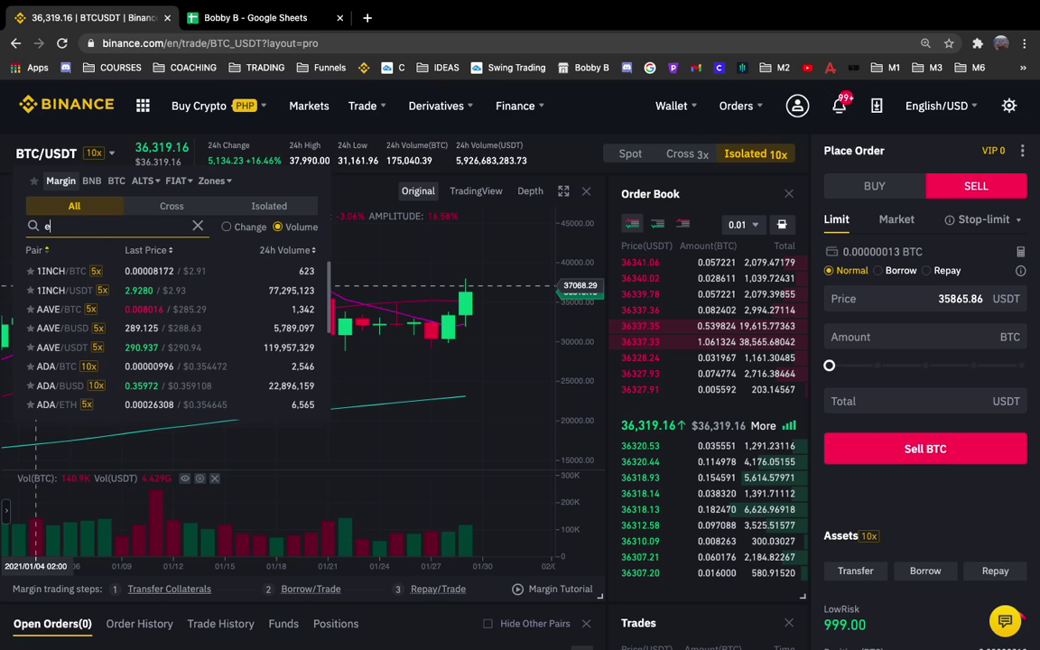
type("th")
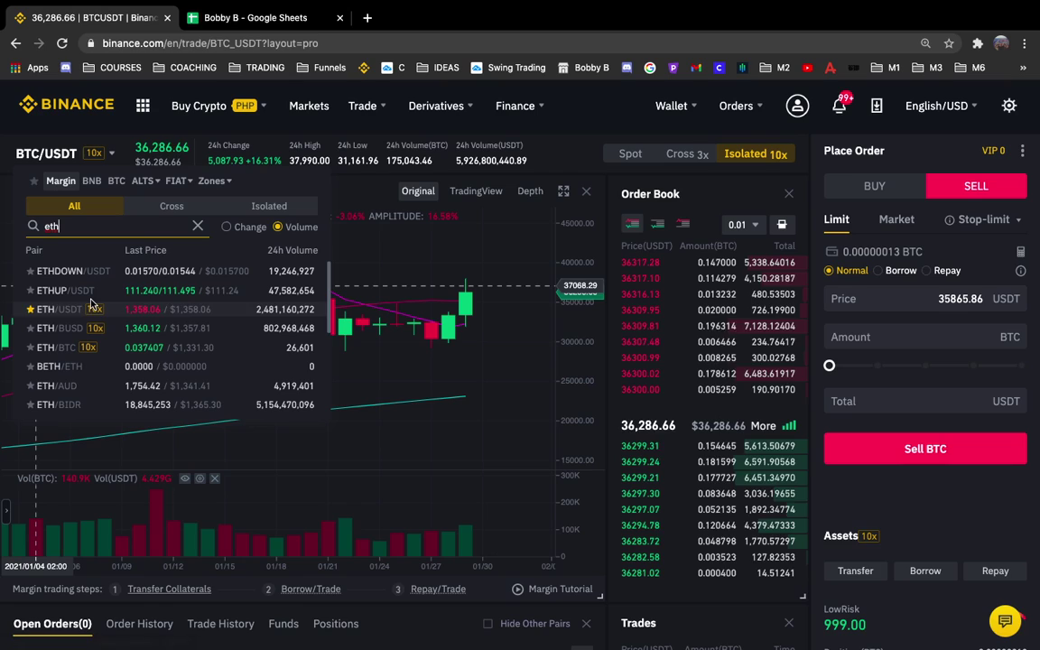
scroll(83, 377, "down", 1)
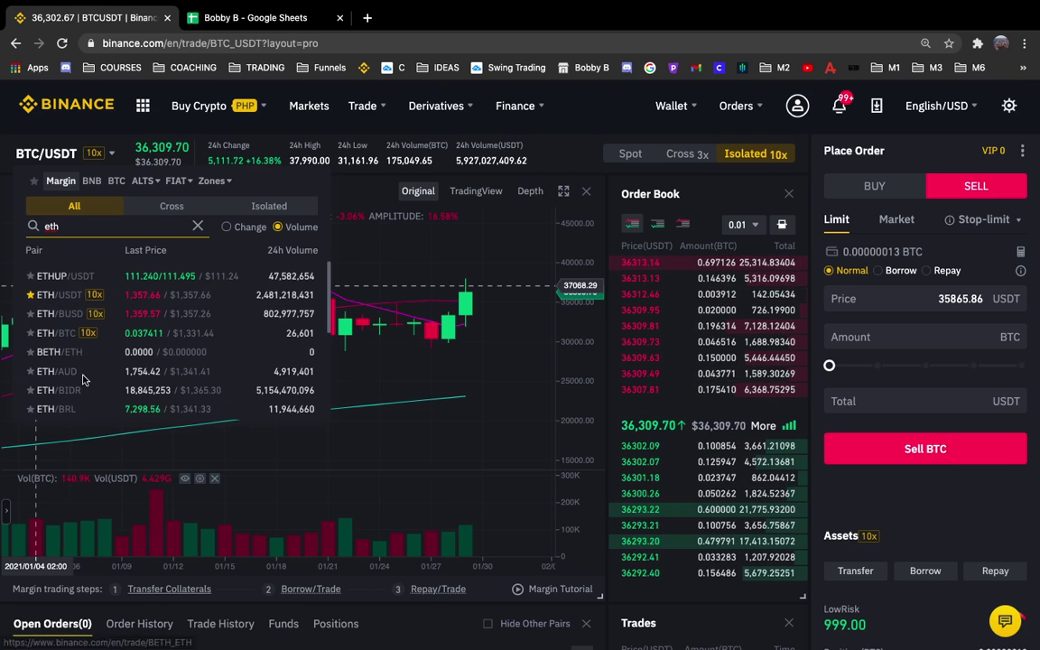
scroll(82, 378, "down", 3)
scroll(88, 378, "up", 4)
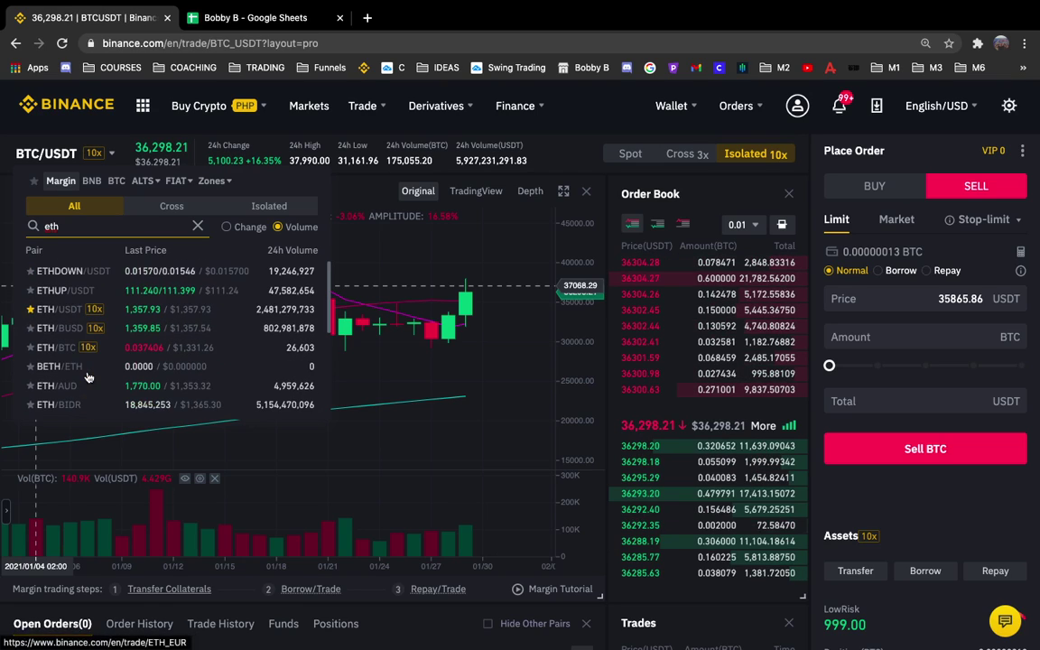
Open the ETH/BTC 10x margin pair and set the order form to a Market buy of ETH.
left_click(105, 352)
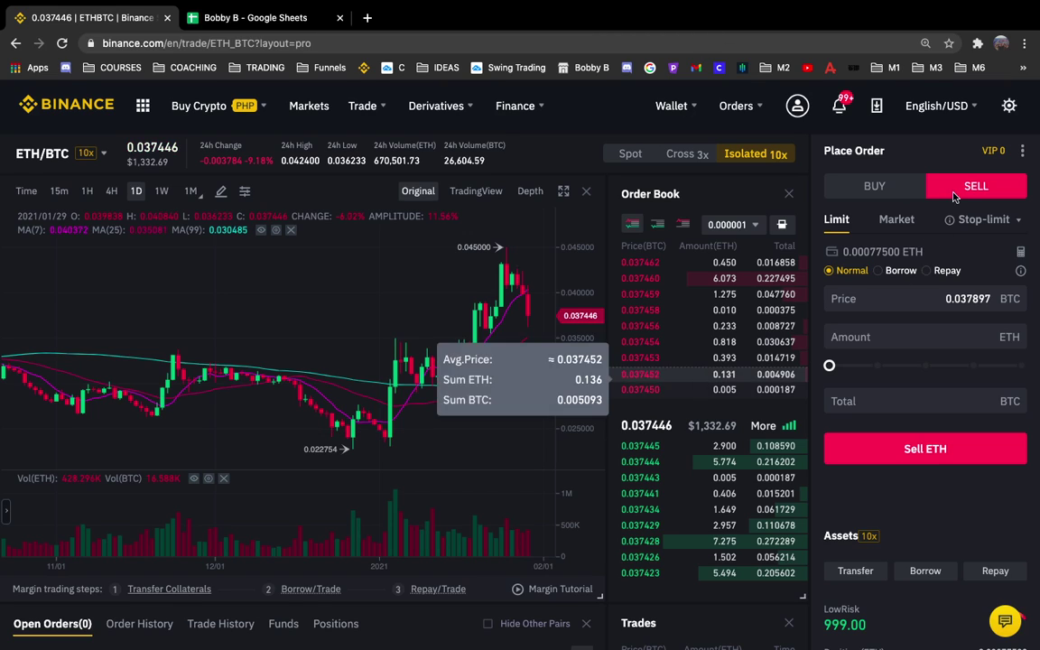
left_click(896, 219)
left_click(894, 191)
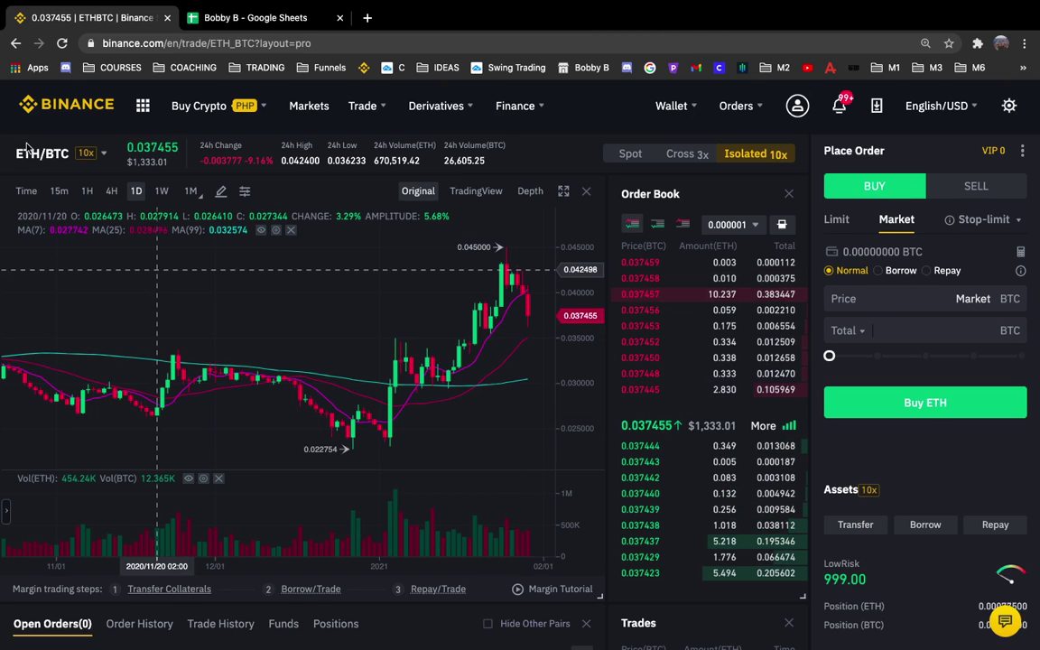
Switch to the Google Sheets trade tracker and set the first trade's pair to ETHBTC on the Isolated Margin BTC pairs sheet.
left_click(227, 18)
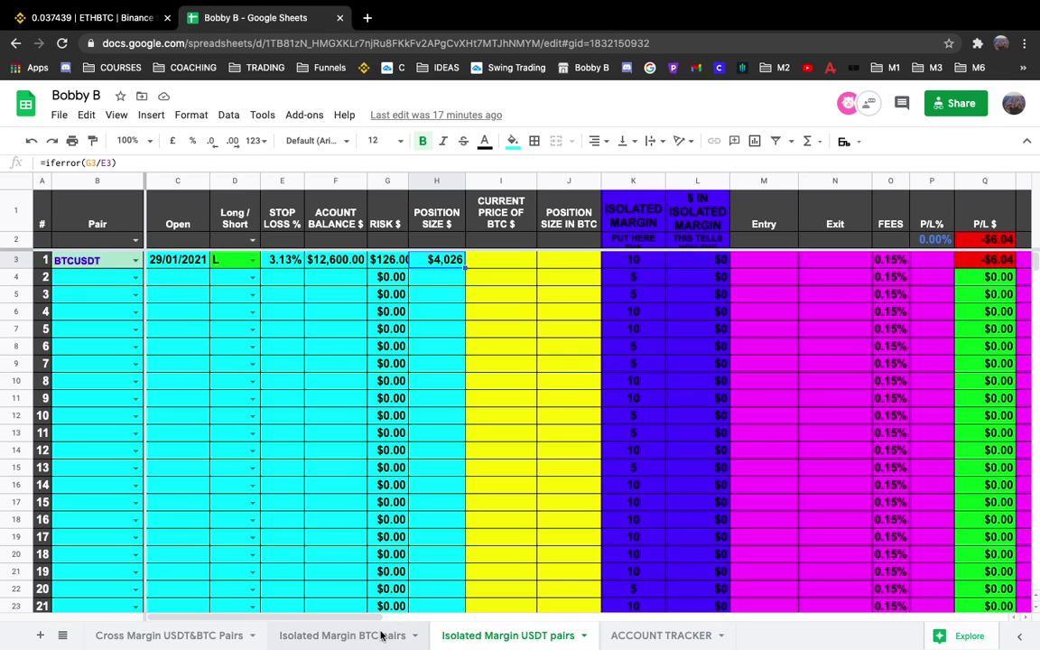
left_click(379, 634)
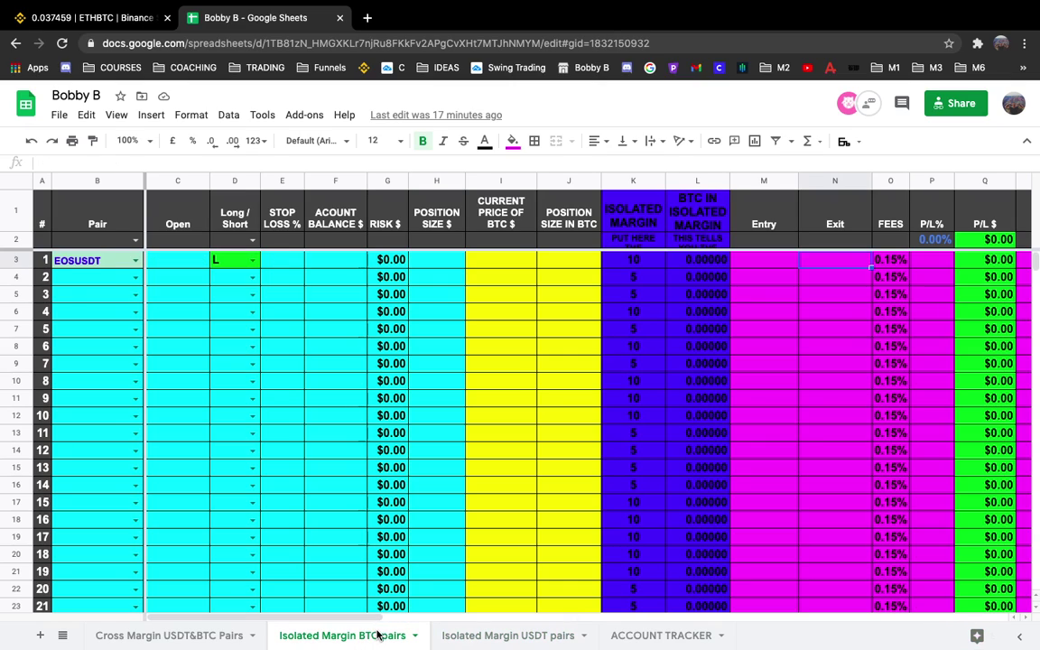
left_click(133, 261)
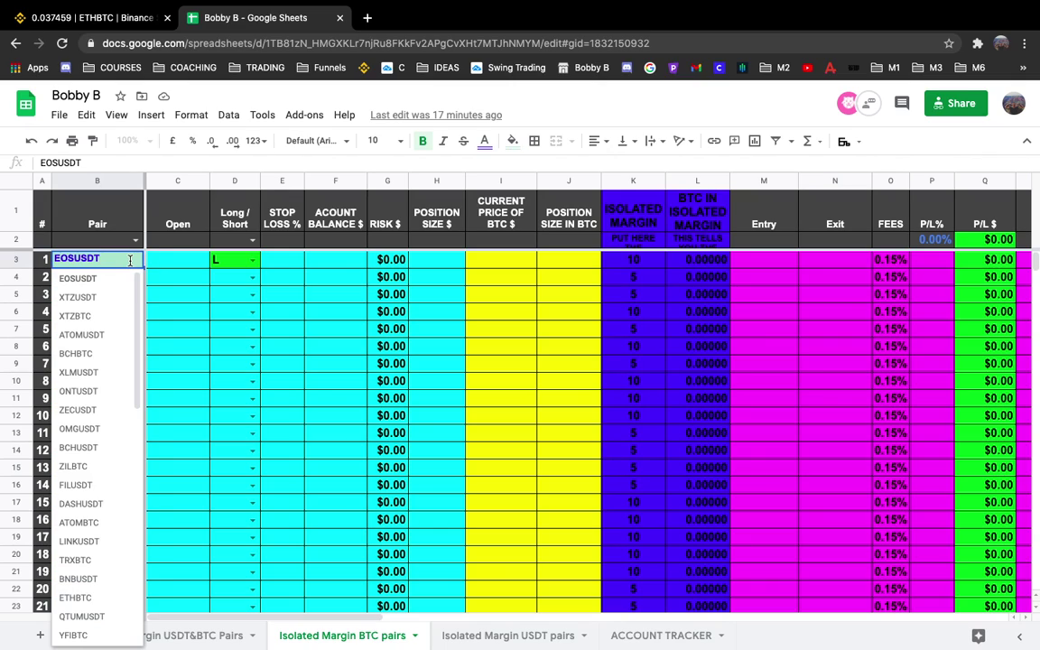
left_click(76, 598)
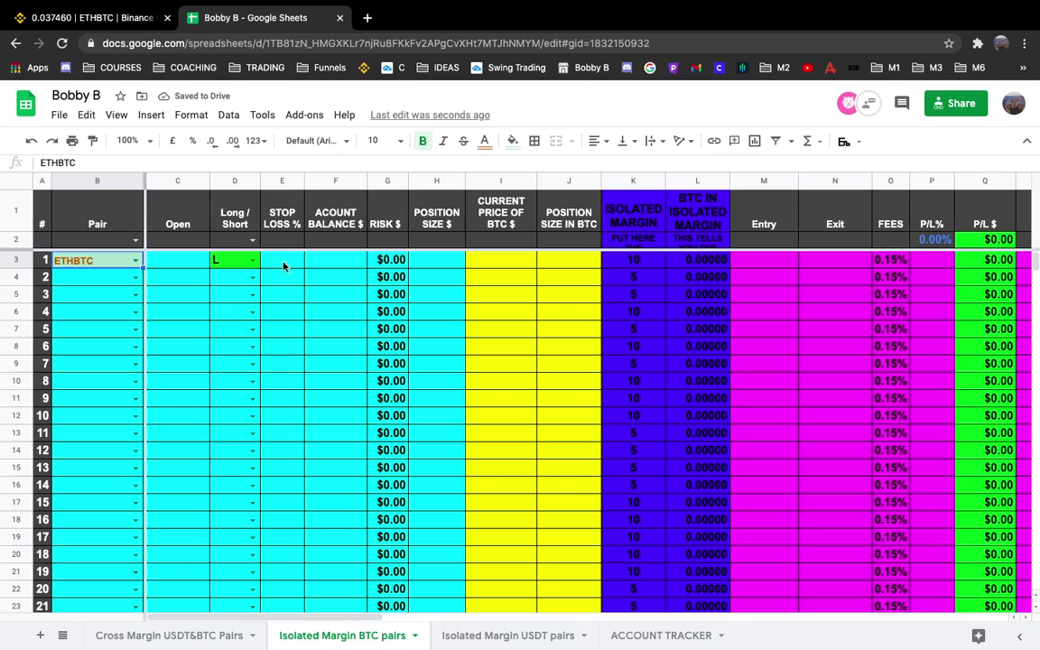
Enter a 5% stop loss and a 12600 account balance for the ETHBTC trade, and check its dollar position size.
left_click(283, 267)
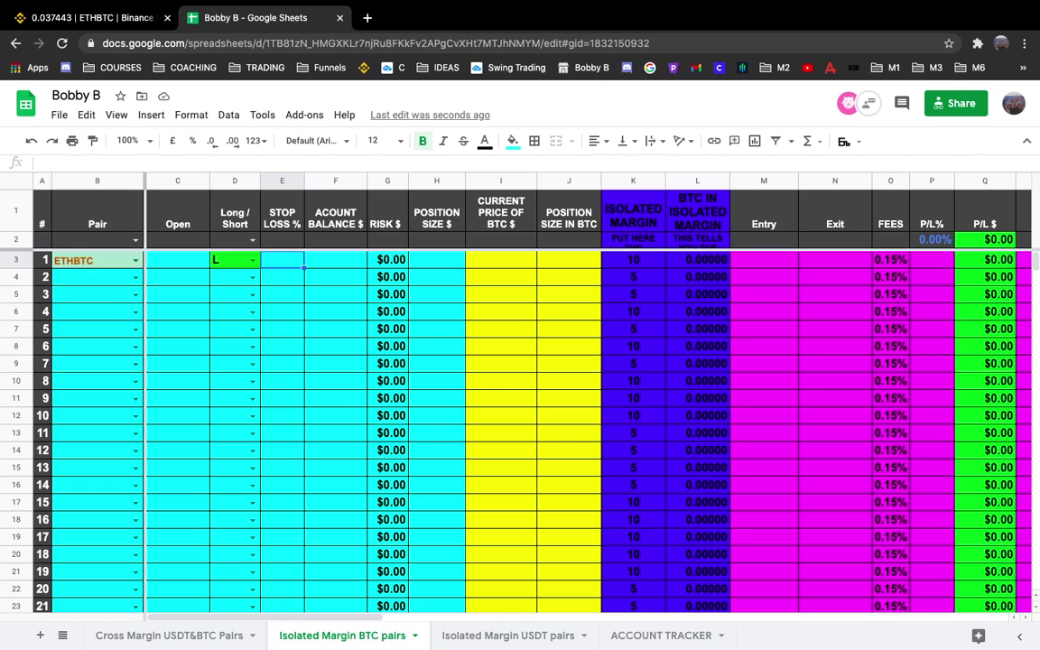
type("5%")
key("Tab")
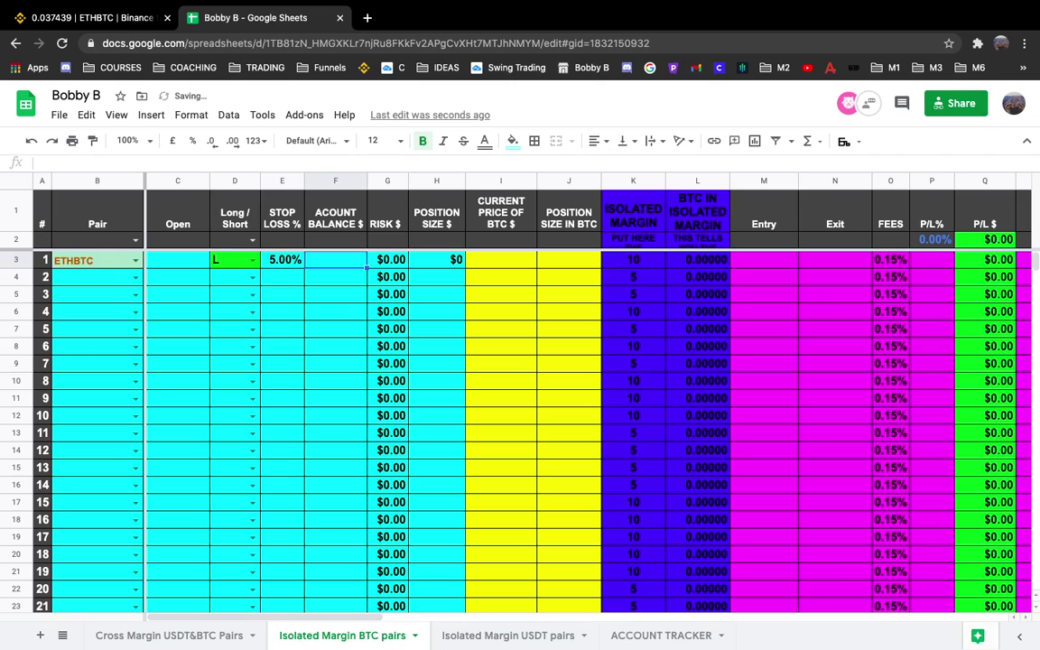
type("12600")
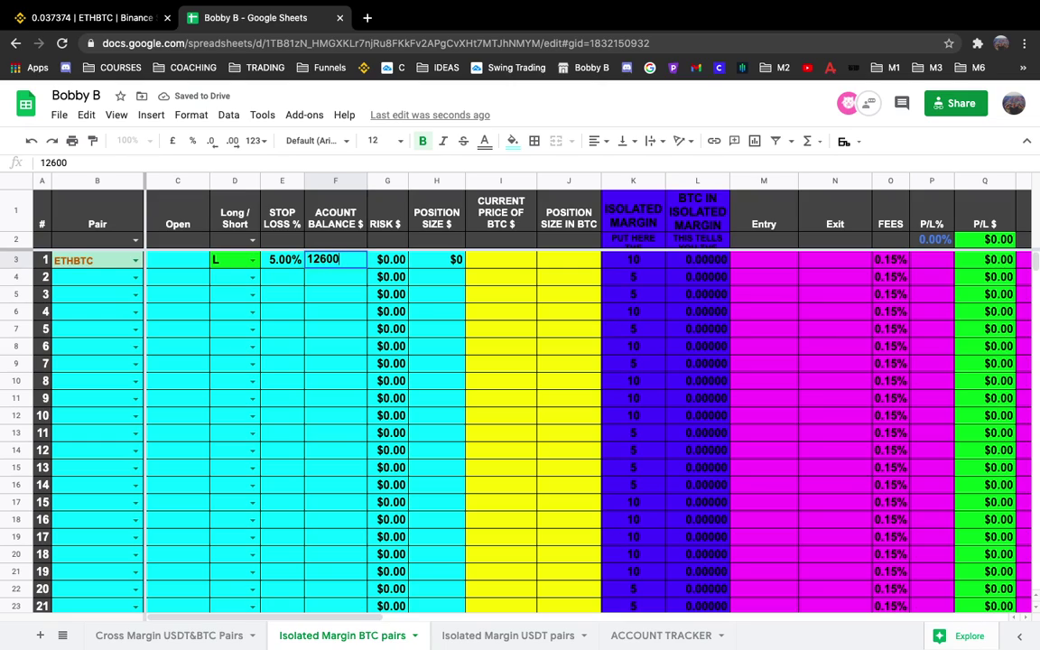
key("Tab")
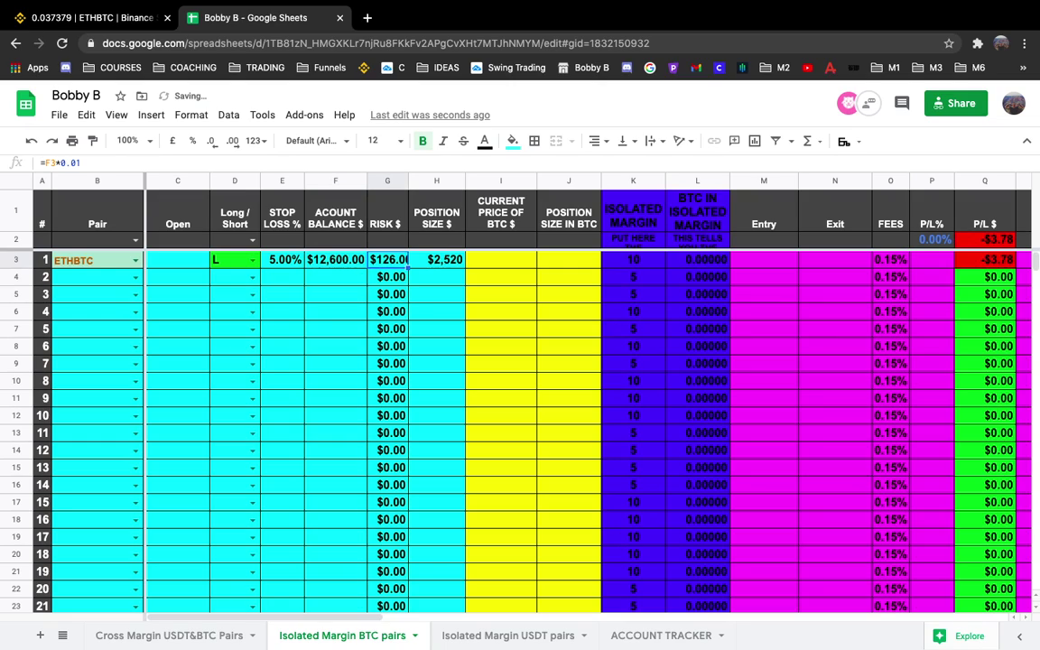
left_click(447, 262)
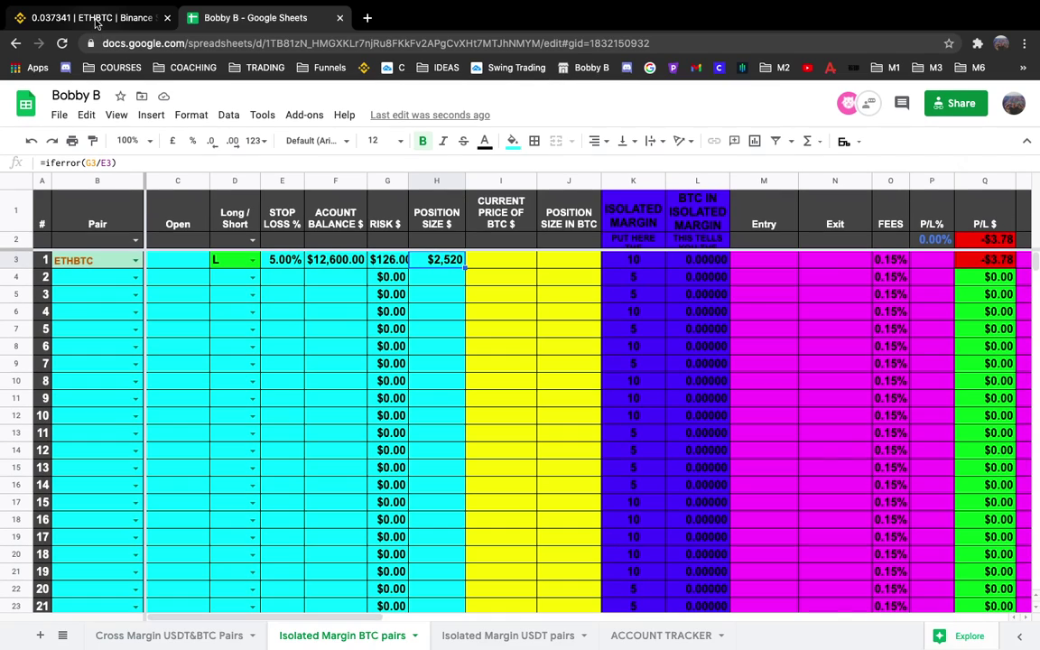
Check on Binance which currency the ETH/BTC market buy total is entered in, and return to the Google Sheets tracker.
key("ctrl+shift+Tab")
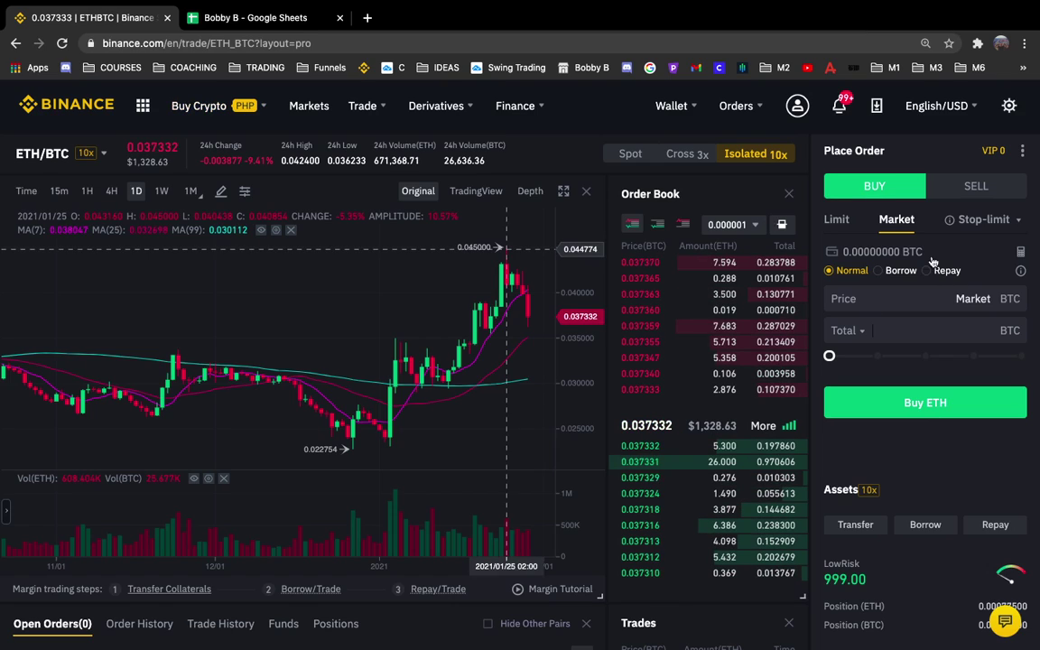
left_click(941, 330)
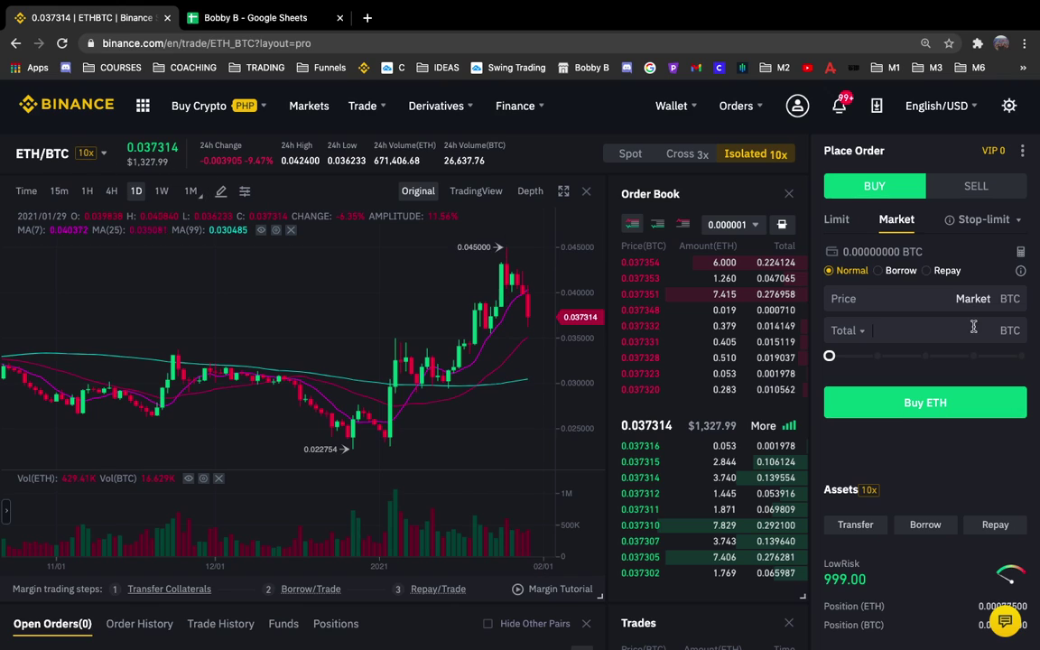
left_click(957, 334)
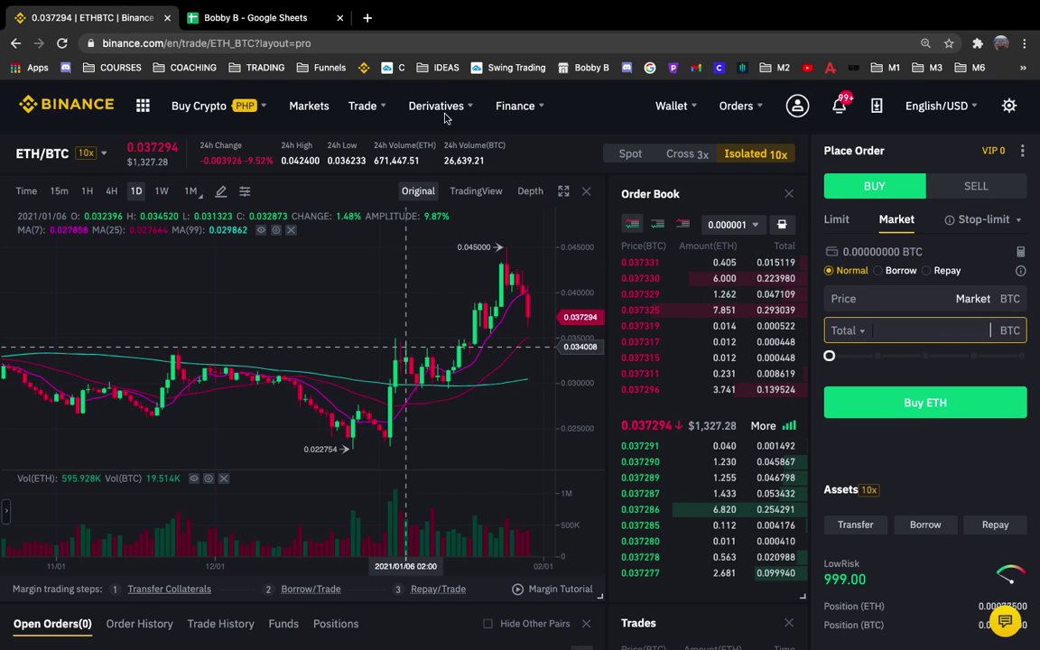
left_click(283, 20)
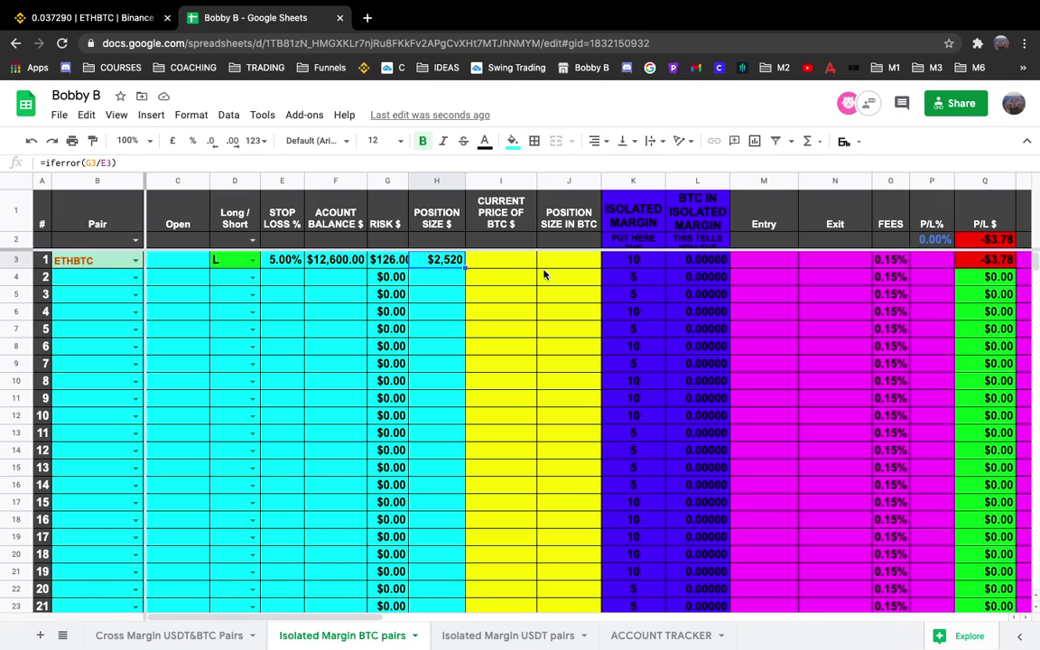
Select the ETHBTC trade's current BTC price cell, and look up the Bitcoin price on Binance by searching the pairs for "btc".
left_click(517, 265)
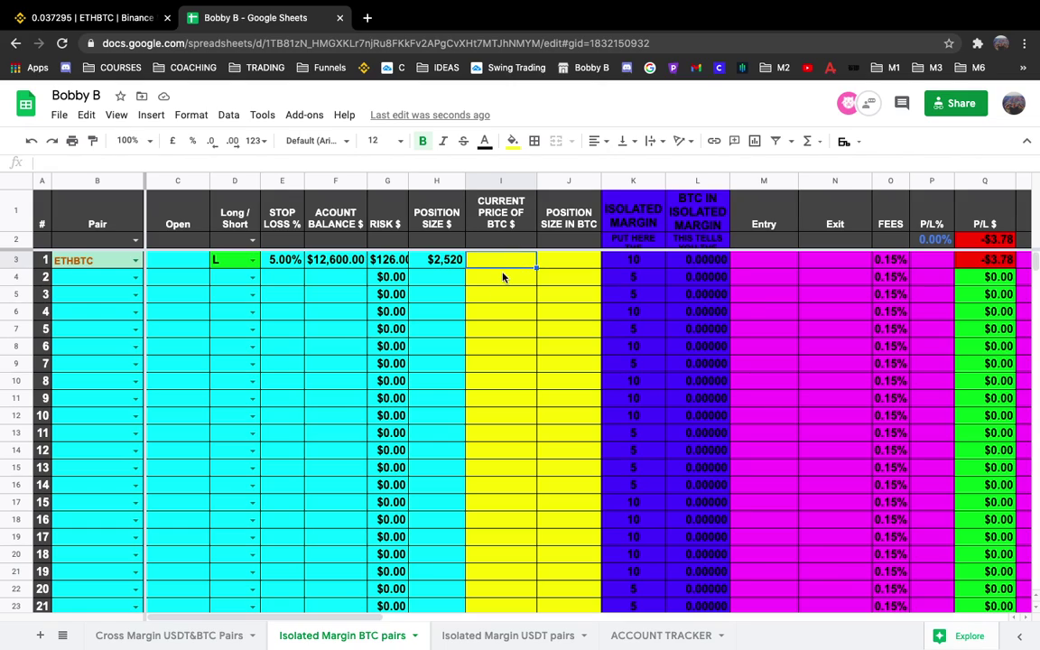
left_click(562, 264)
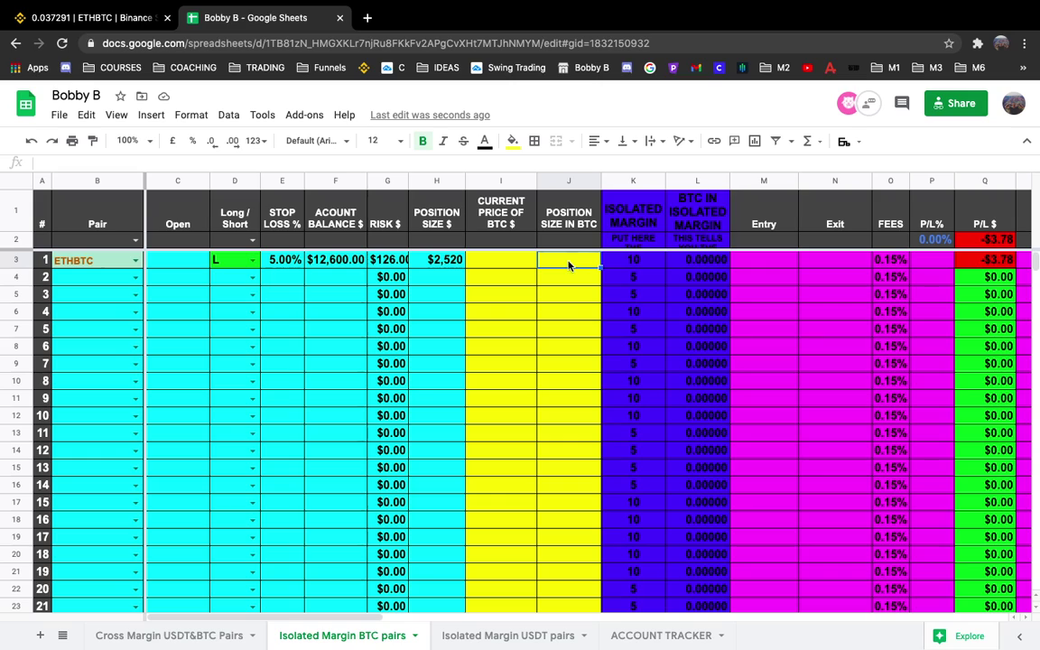
left_click(515, 265)
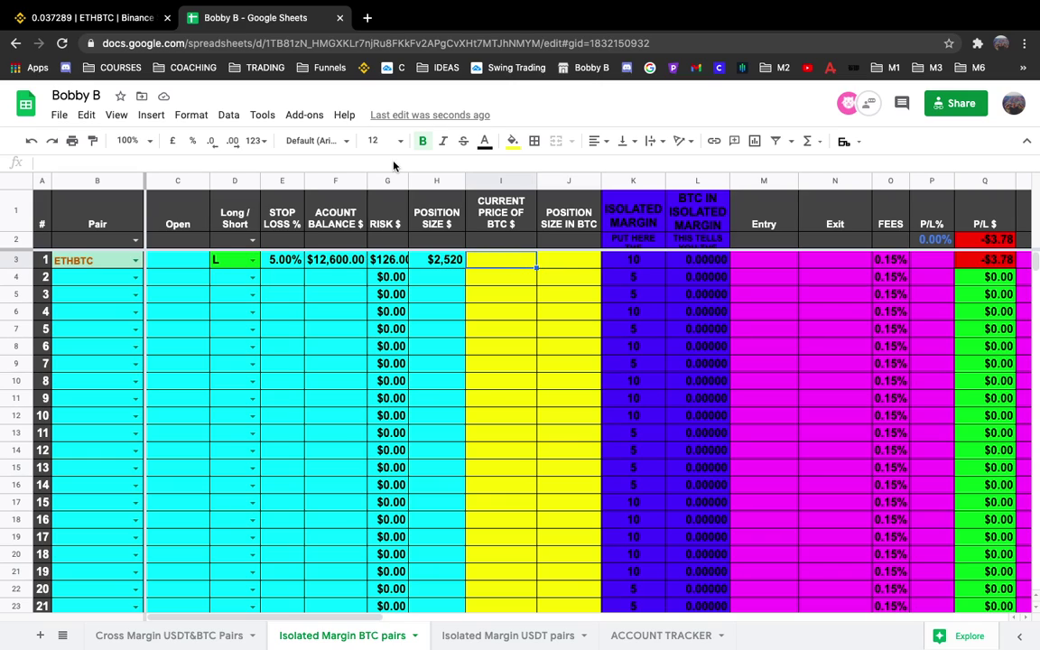
left_click(91, 17)
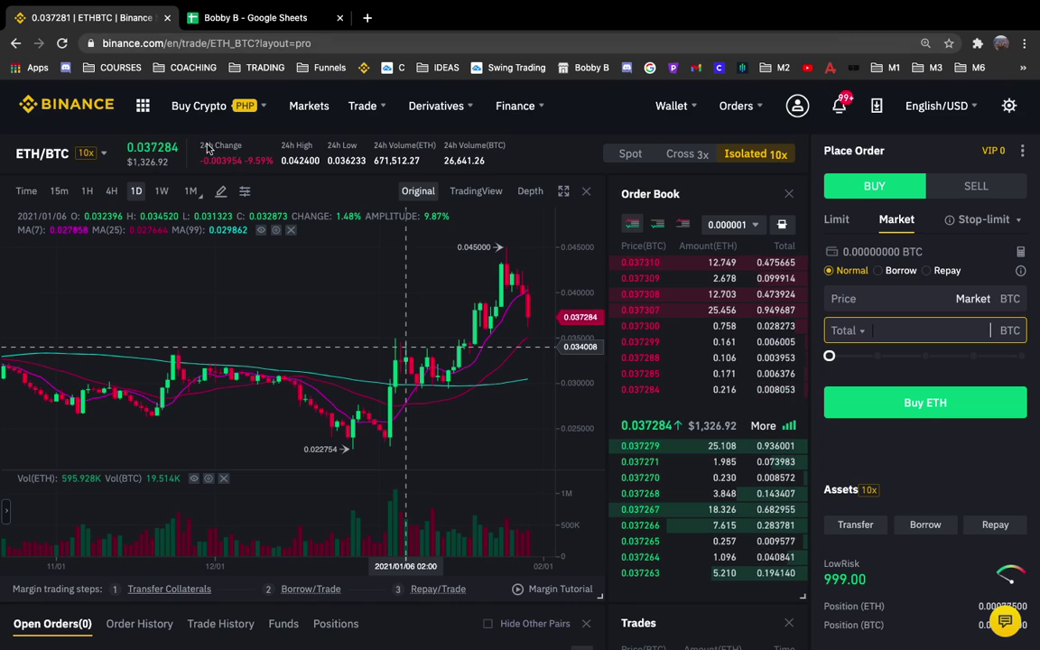
left_click(104, 155)
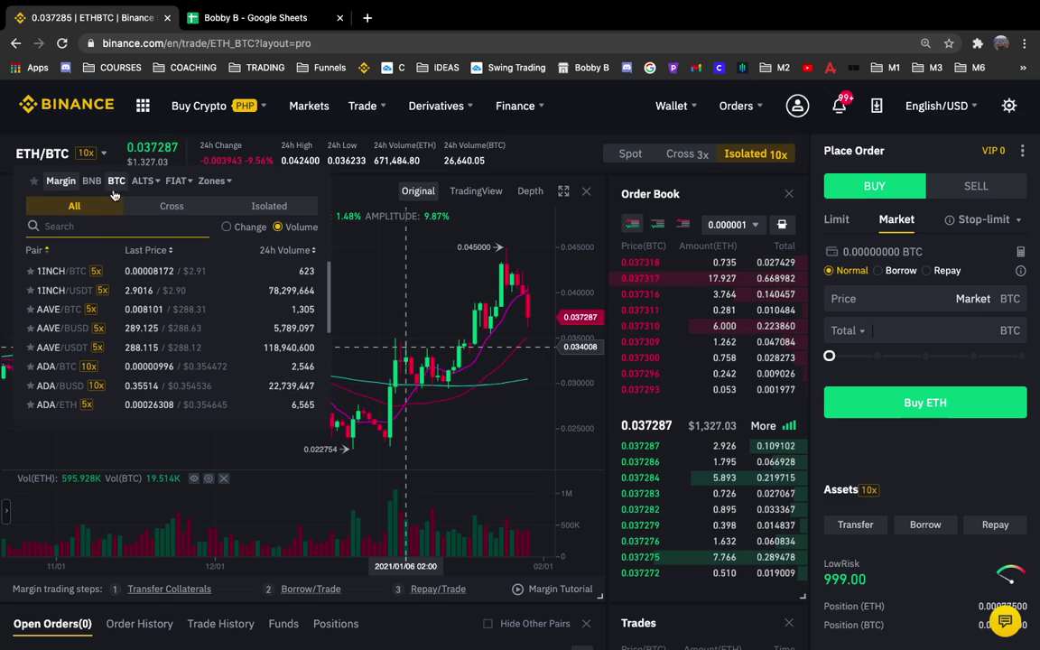
left_click(115, 225)
type("btc")
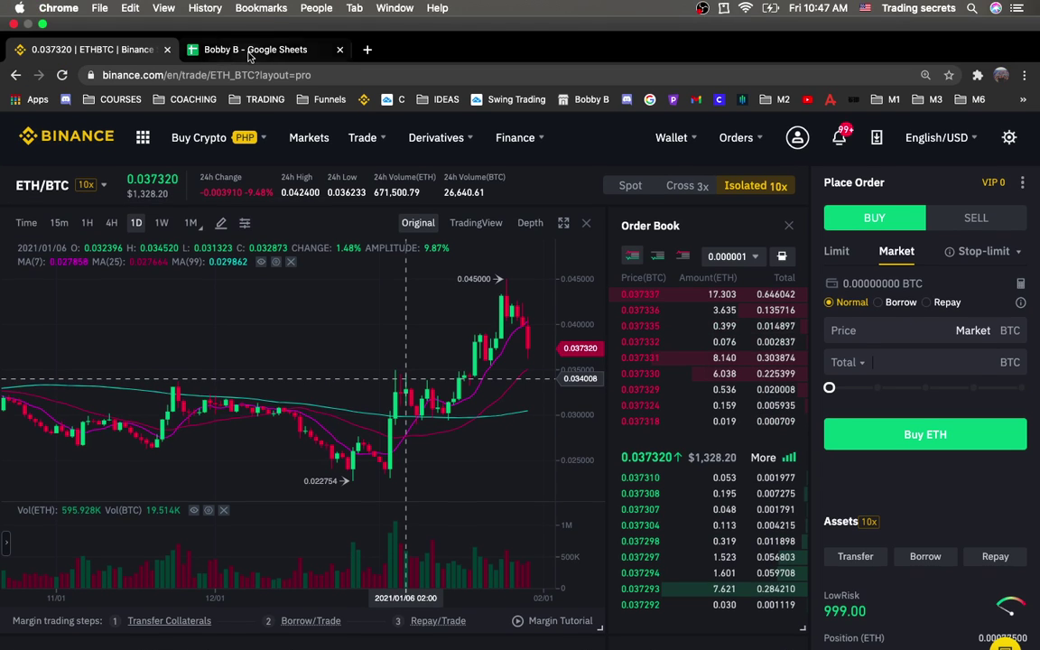
Return to the Google Sheets tracker and enter 36670 as the current price of BTC for the ETHBTC trade.
left_click(251, 52)
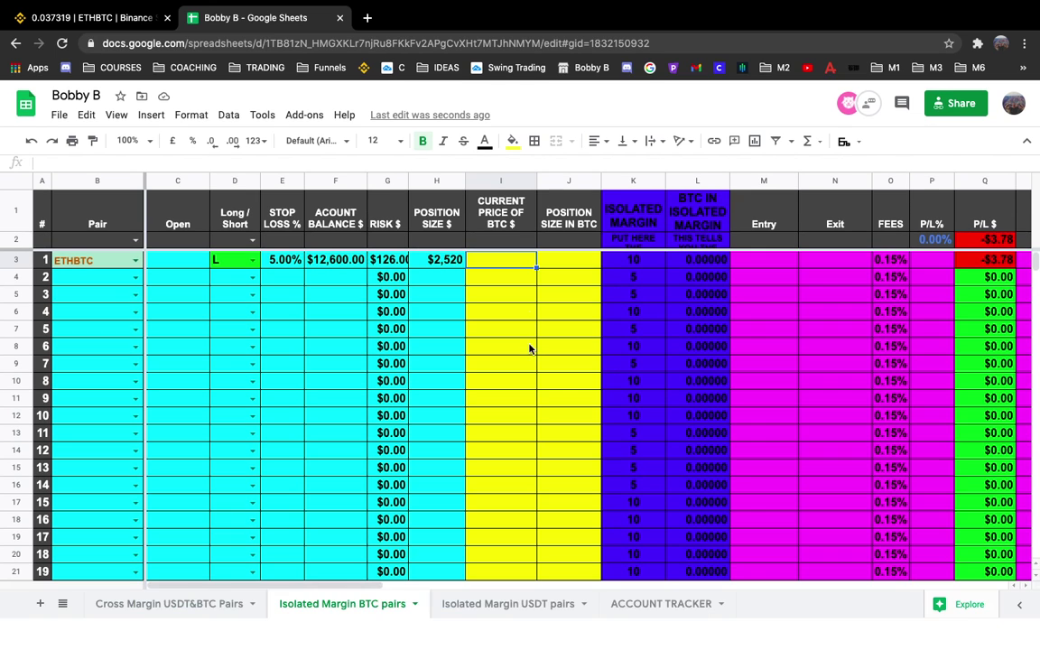
type("36,670")
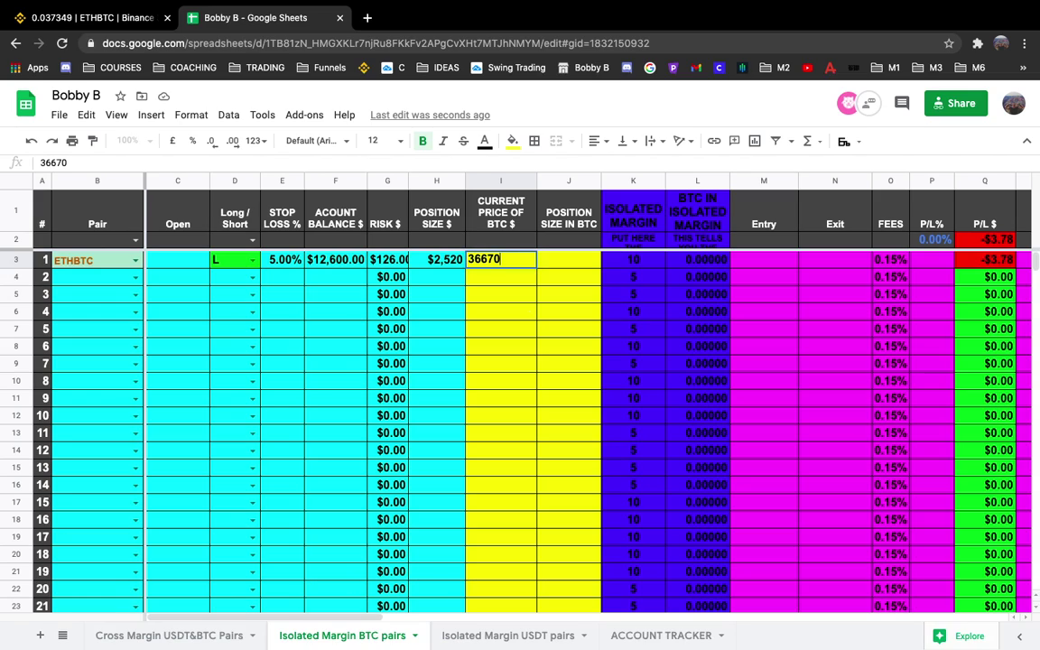
key("Tab")
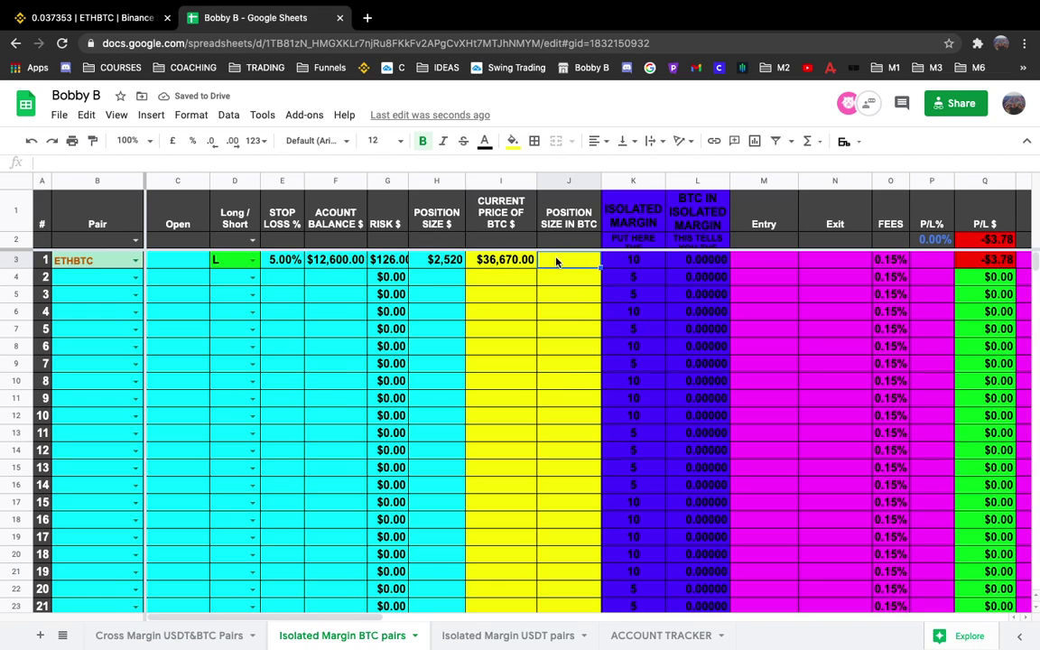
Calculate the ETHBTC trade's position size in BTC in cell J3 with the formula =H3/I3.
type("=")
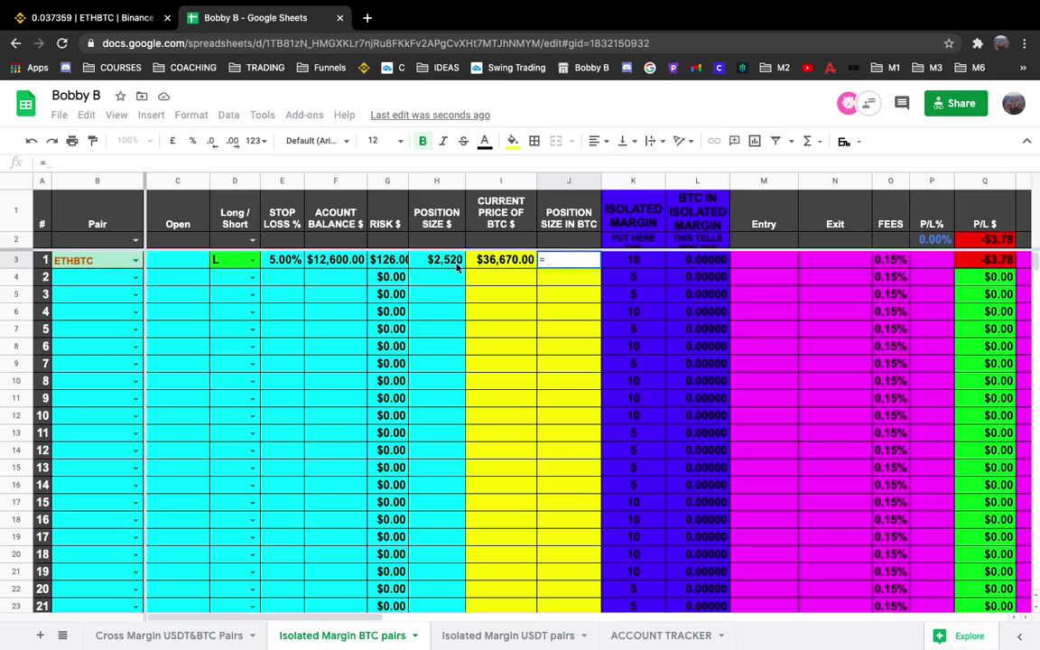
left_click(443, 263)
type("/")
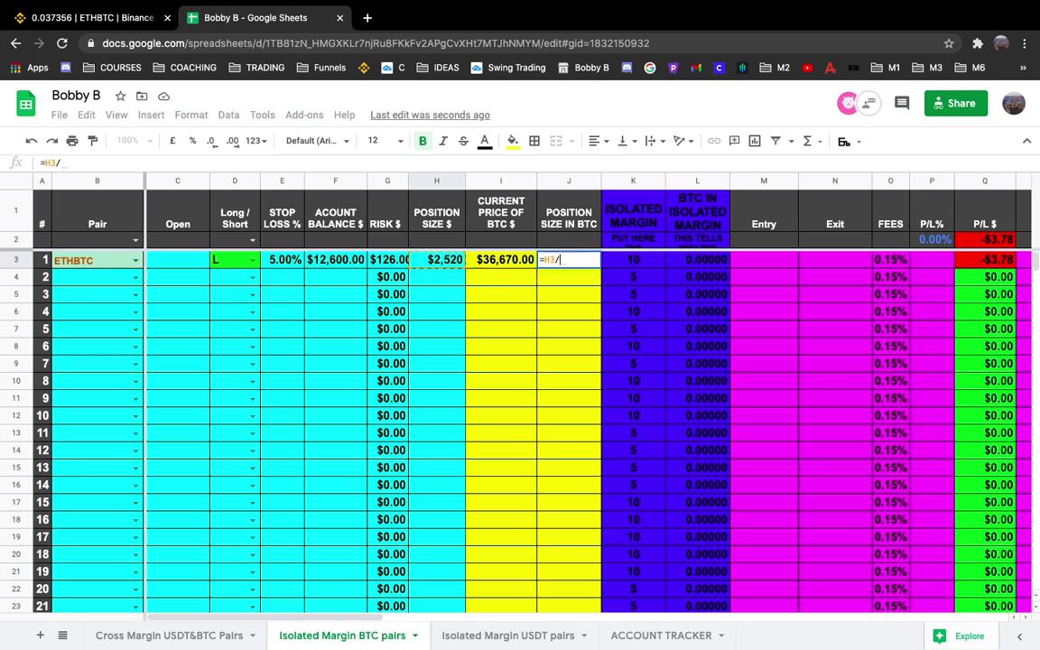
left_click(503, 260)
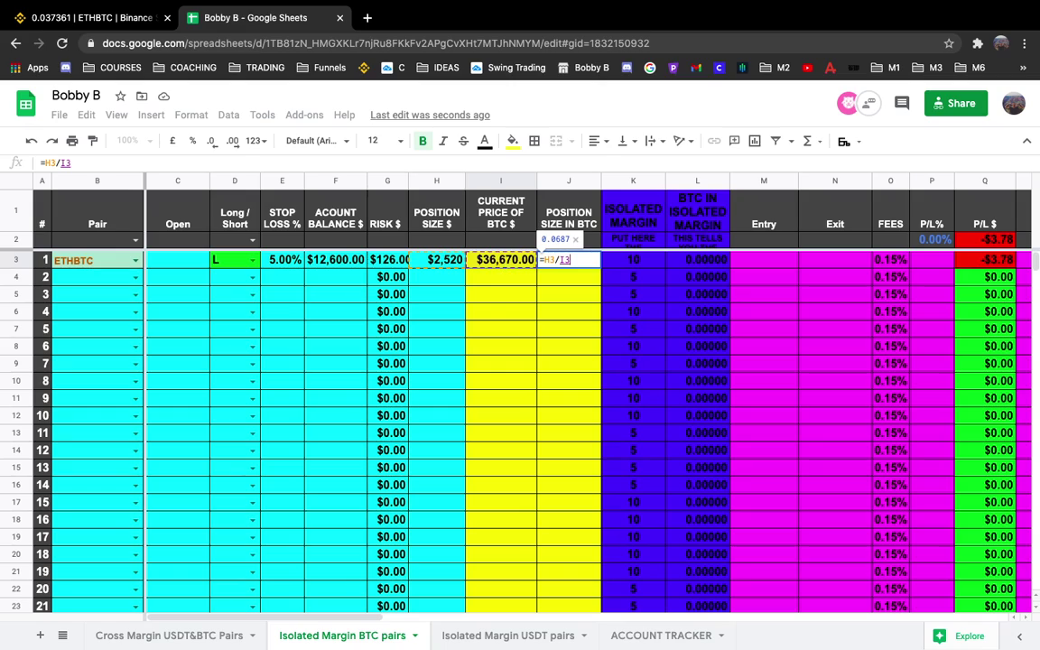
key("Return")
Fill the position size formula from J3 down the POSITION SIZE IN BTC column for the remaining trades.
left_click(587, 264)
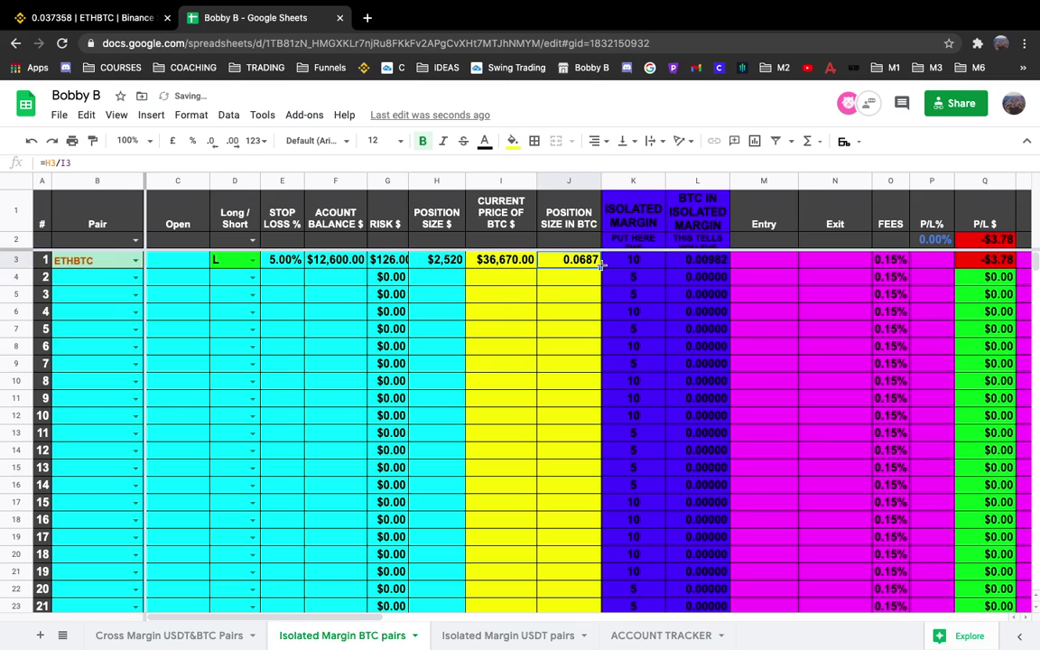
left_click_drag(575, 581, 574, 601)
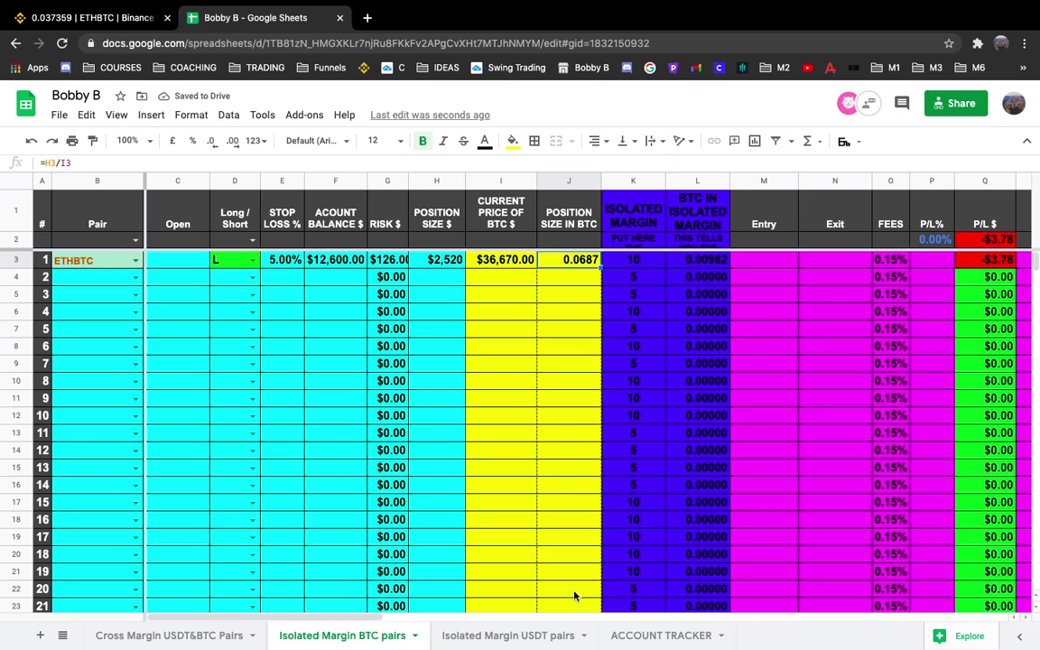
left_click_drag(578, 337, 576, 343)
left_click(552, 276)
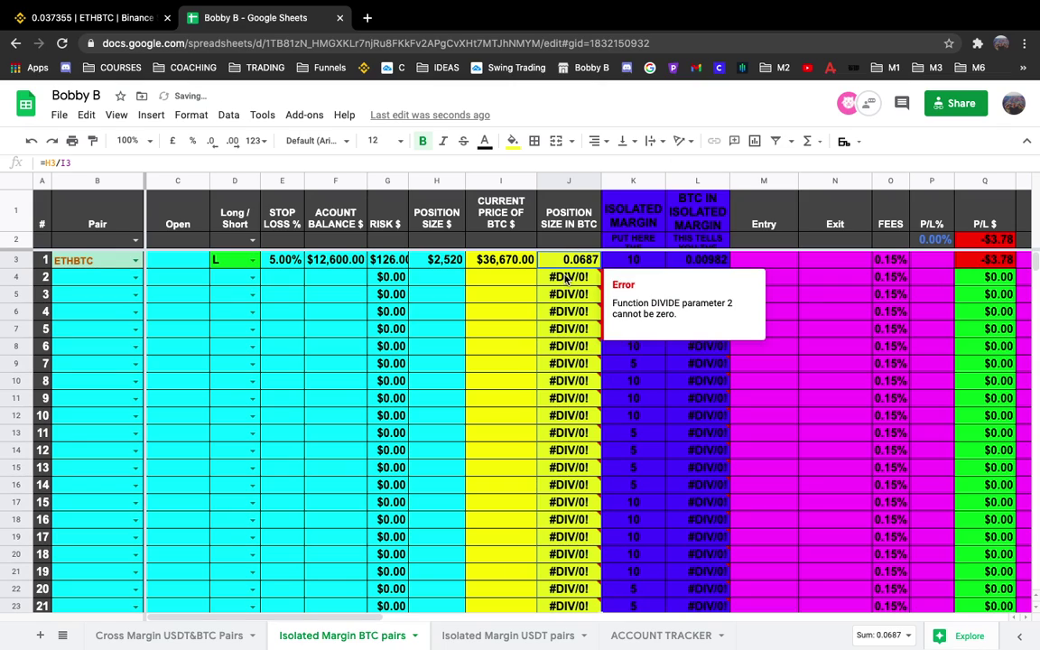
left_click(496, 282)
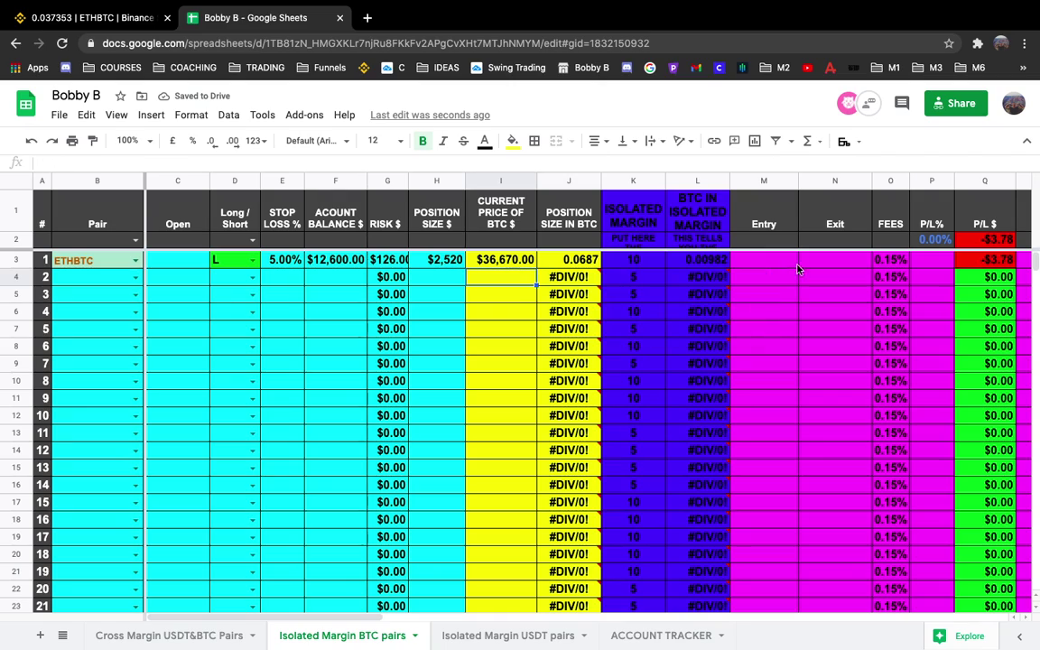
Review the ETHBTC trade's position size in J3, switch to Binance, and set the ETH/BTC market buy to Borrow.
left_click(579, 261)
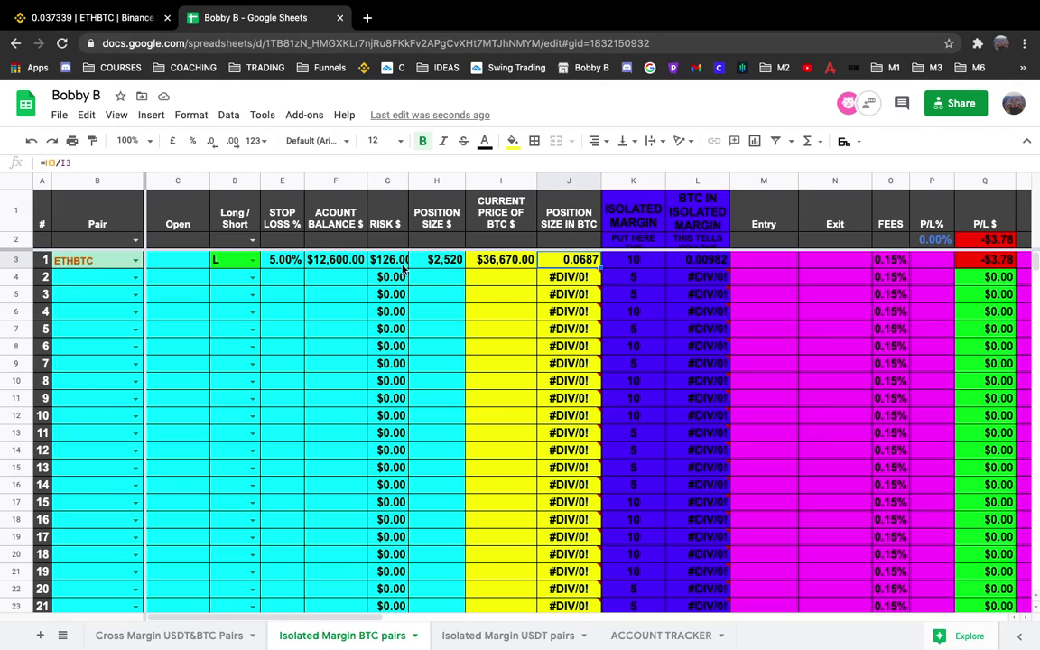
left_click(112, 18)
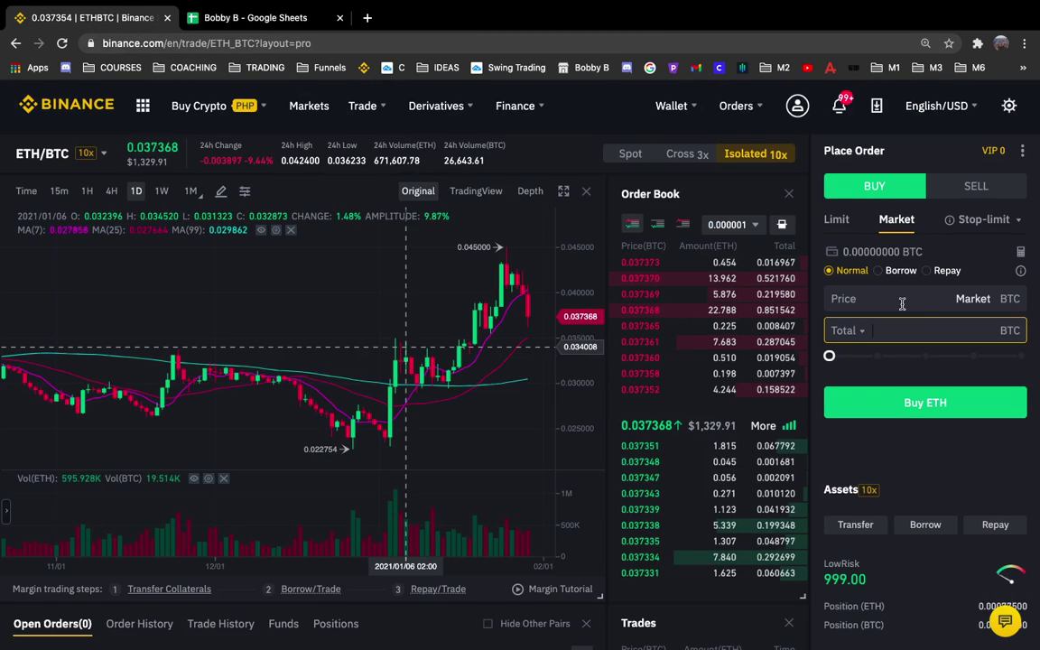
left_click(891, 272)
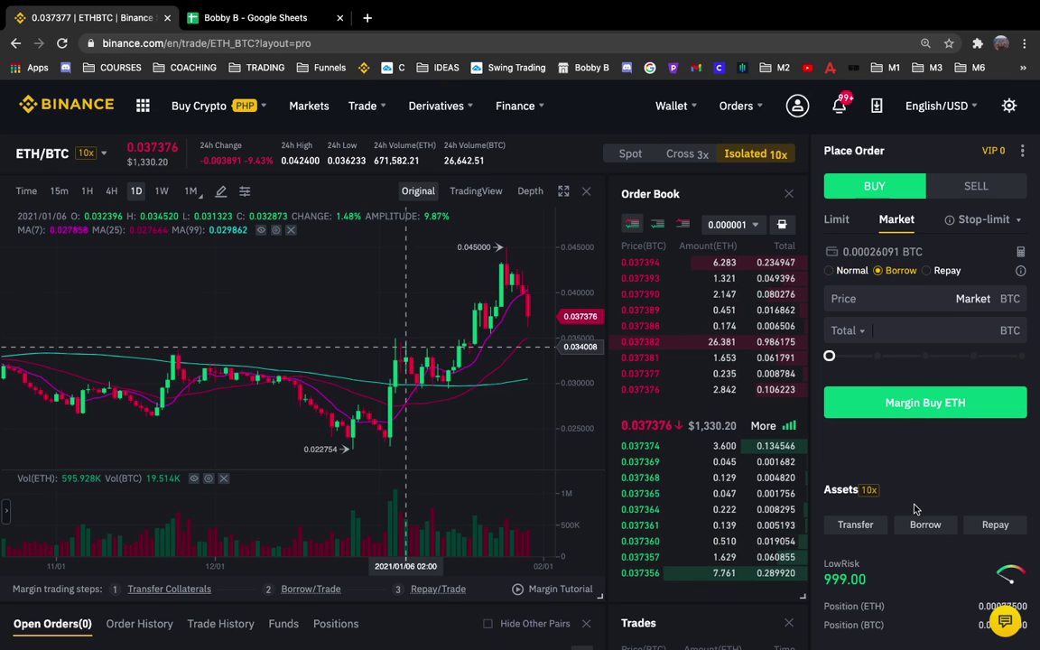
Set the margin transfer to run from Spot to ETHBTC Isolated with BTC as the coin, and close it unsubmitted.
left_click(855, 524)
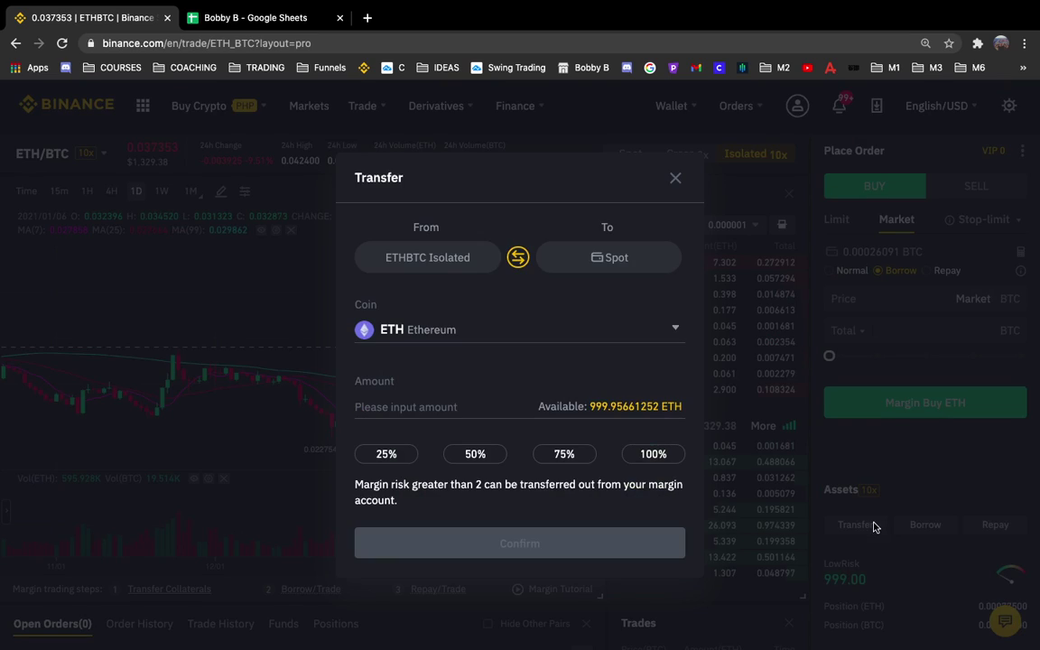
left_click(520, 258)
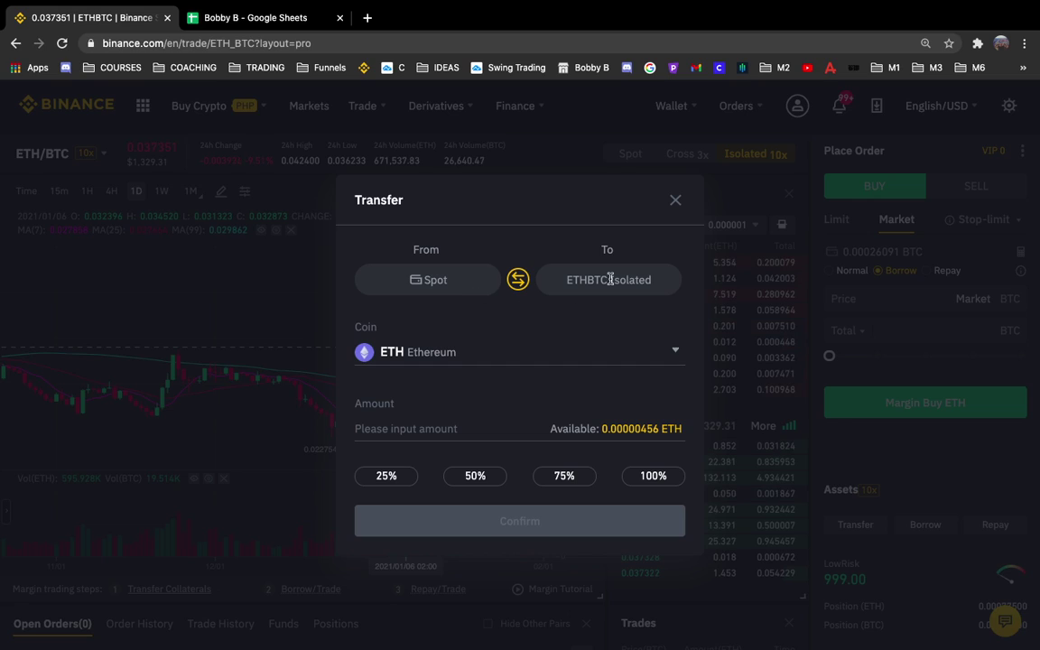
left_click(494, 360)
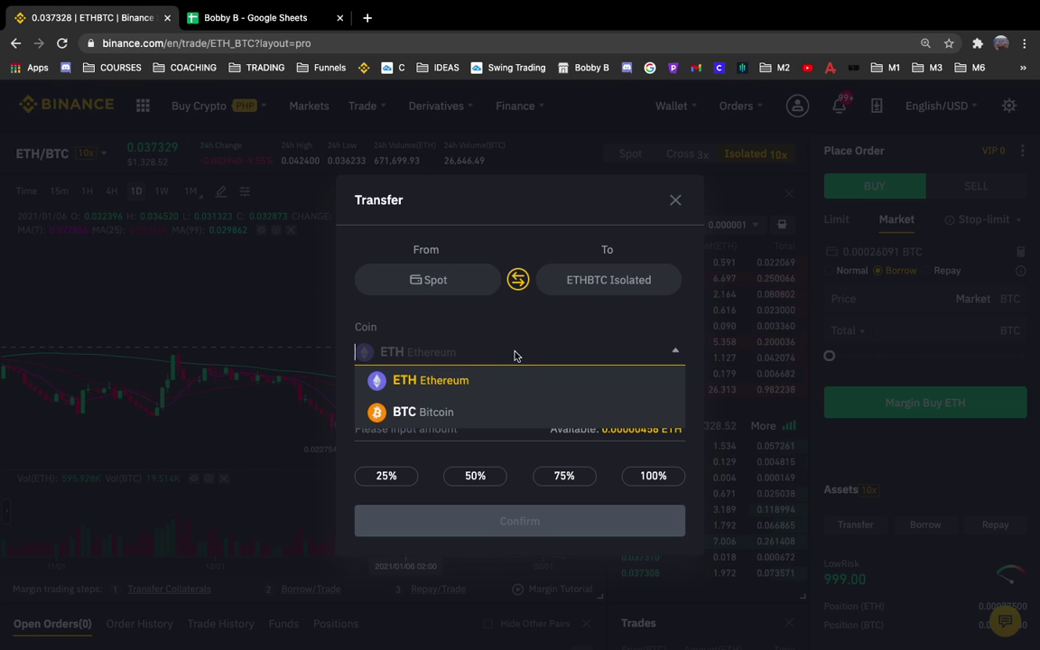
left_click(474, 415)
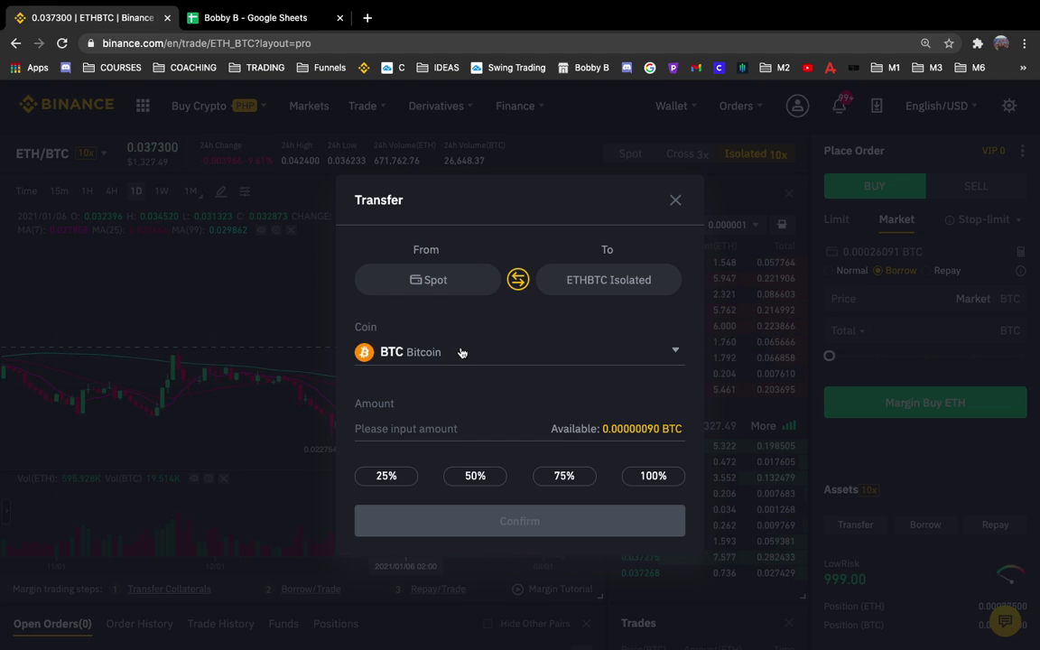
left_click(676, 201)
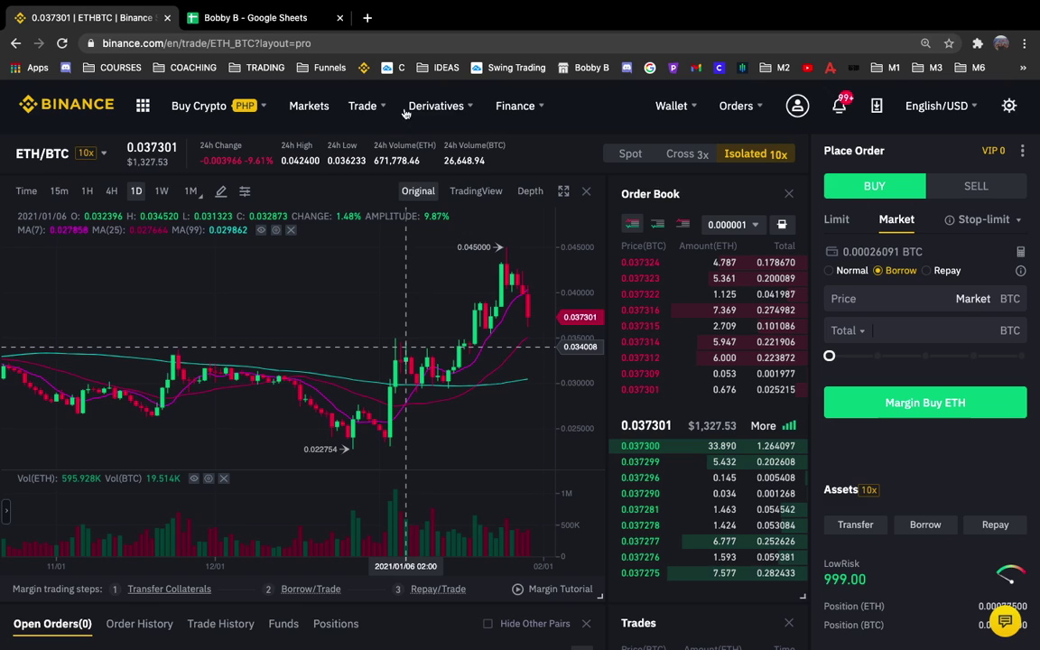
Check the ETHBTC trade's BTC in isolated margin amount in the Google Sheets tracker, and return to Binance.
left_click(208, 16)
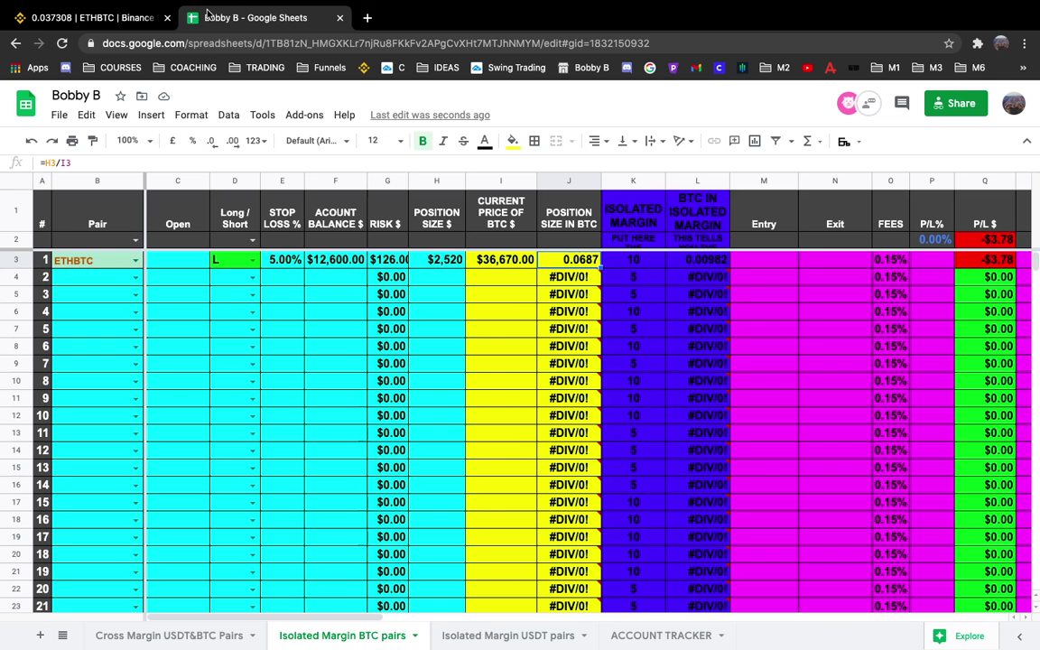
left_click(709, 261)
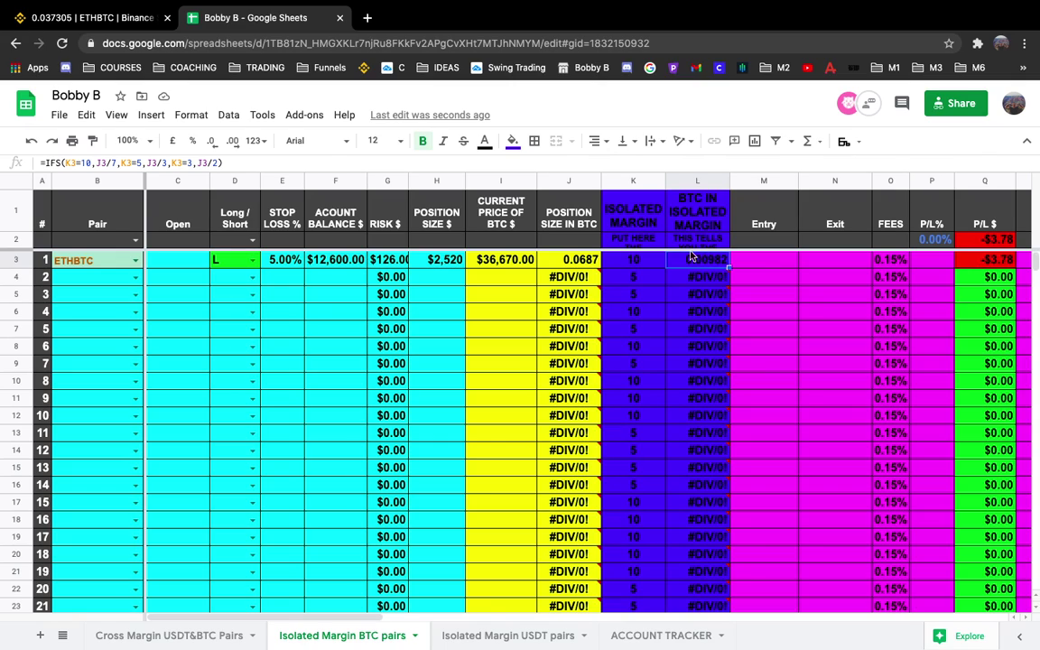
left_click(135, 17)
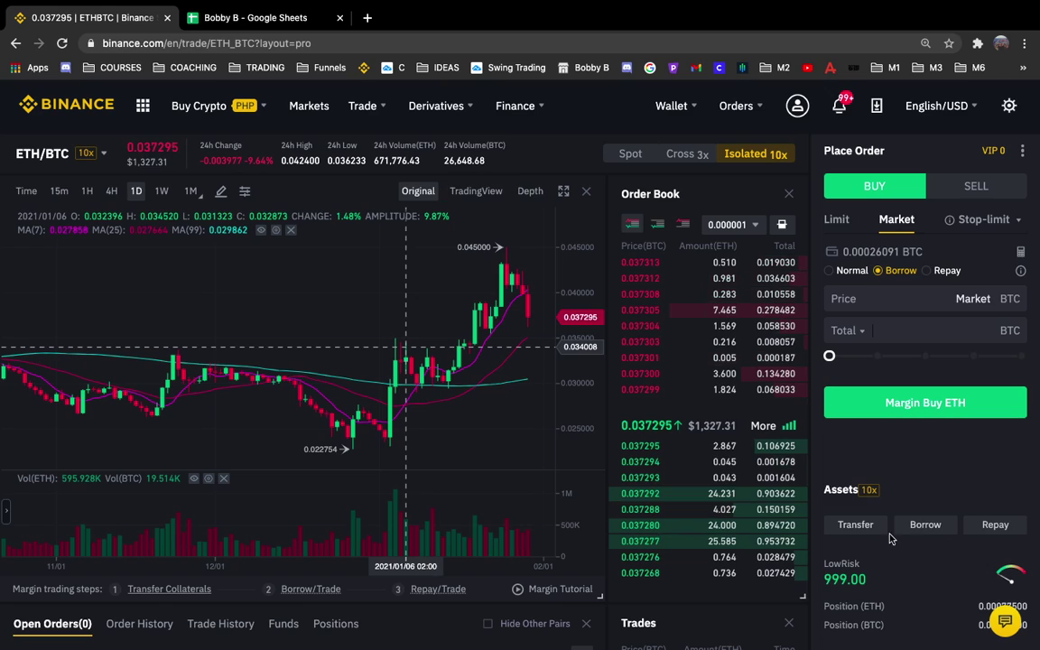
Prepare a transfer of 0.00982 BTC from Spot to ETHBTC Isolated, matching the tracker's amount, and close it unsubmitted.
left_click(846, 526)
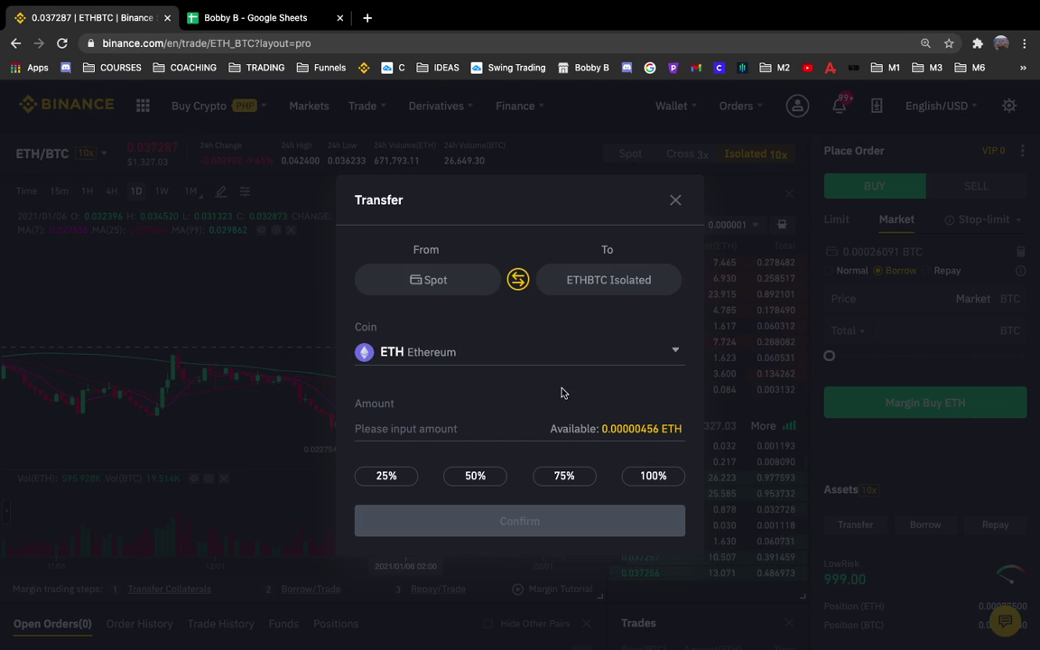
left_click(438, 356)
left_click(433, 414)
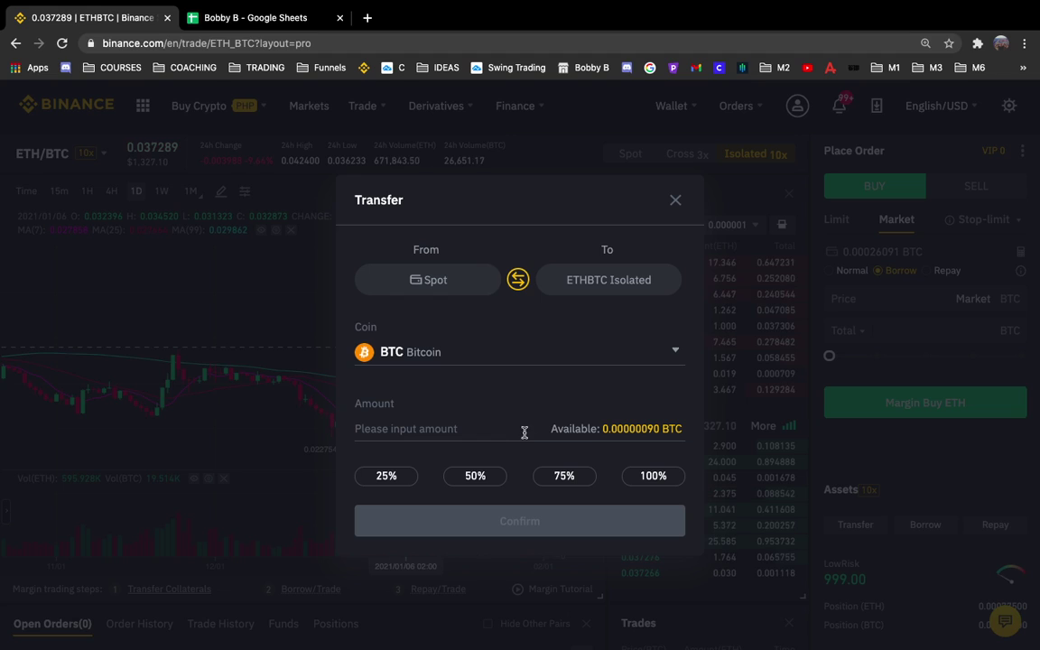
left_click(479, 422)
type("0")
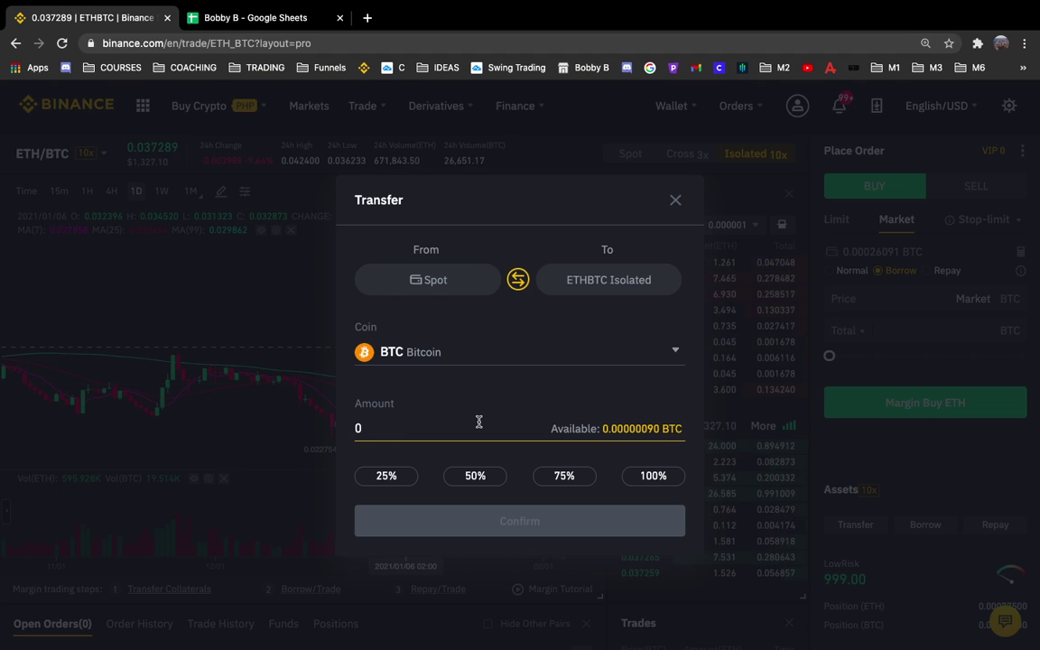
type(".009")
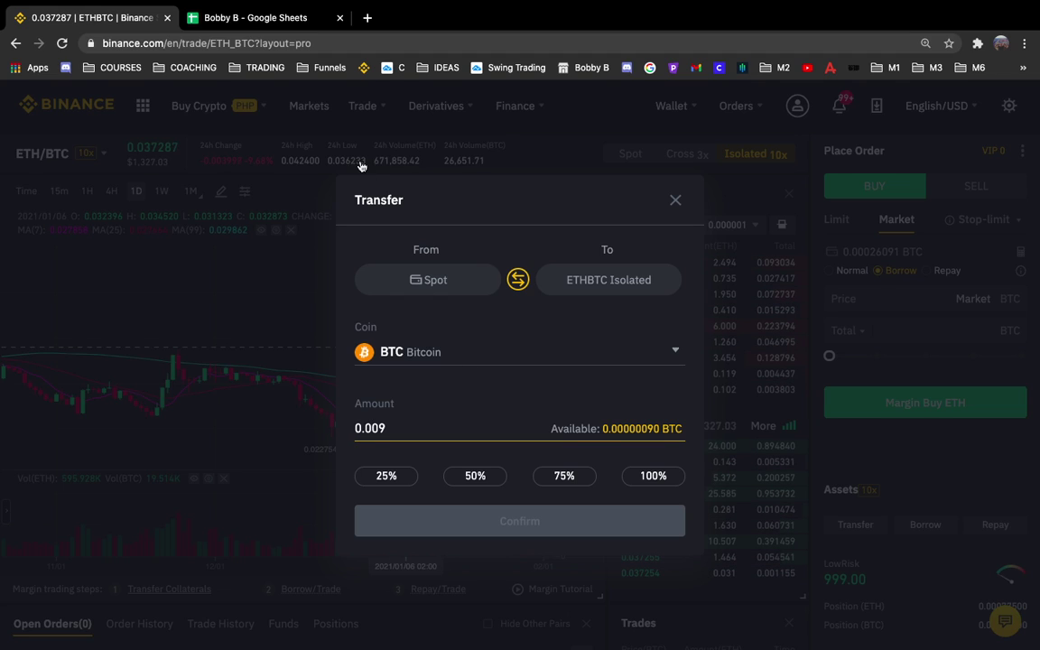
left_click(247, 18)
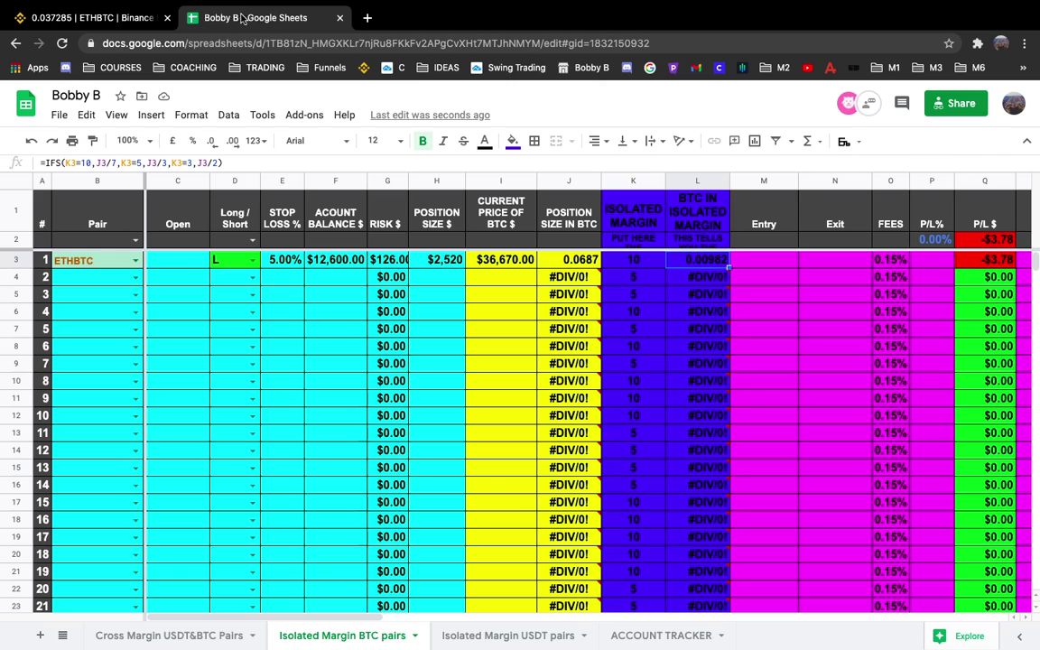
left_click(79, 18)
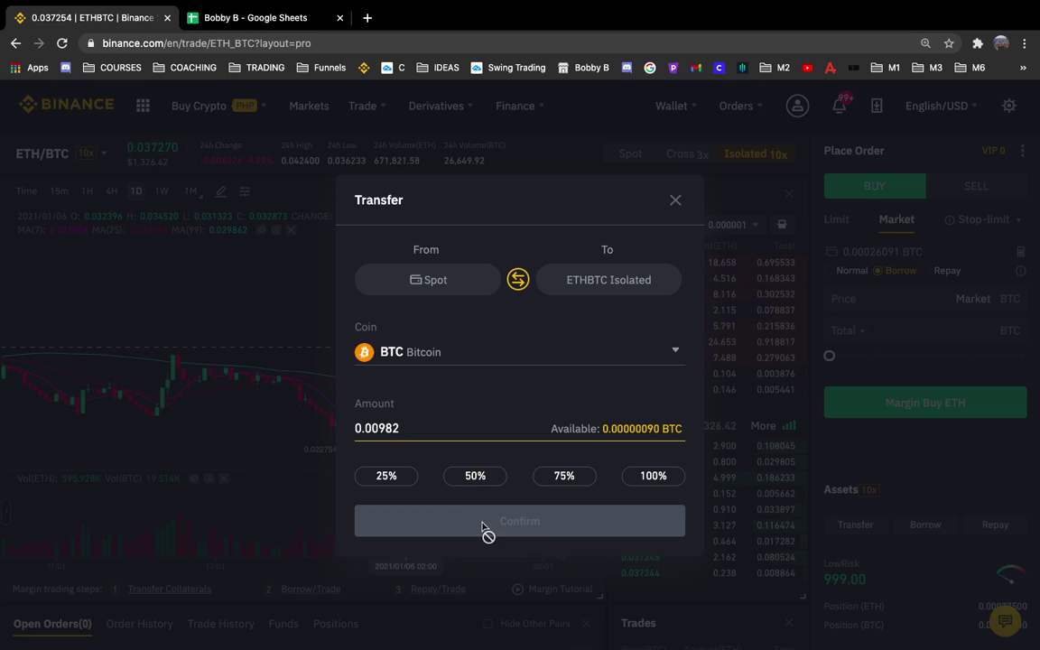
left_click(674, 201)
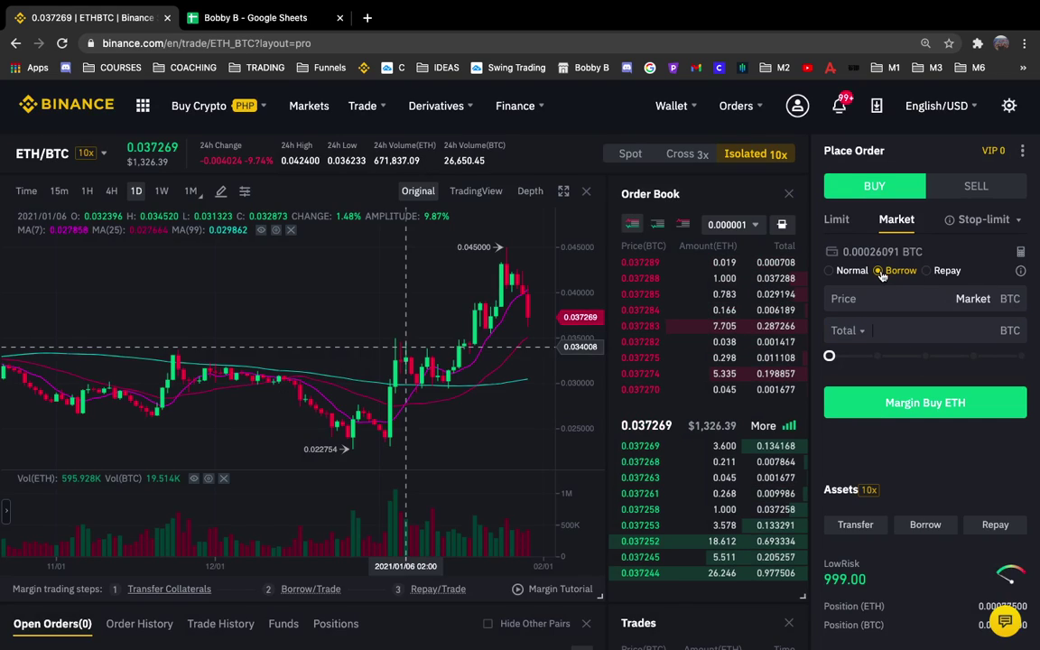
Check the position size in BTC in the tracker and enter 0.0678 BTC as the ETH/BTC margin buy total on Binance.
left_click(906, 329)
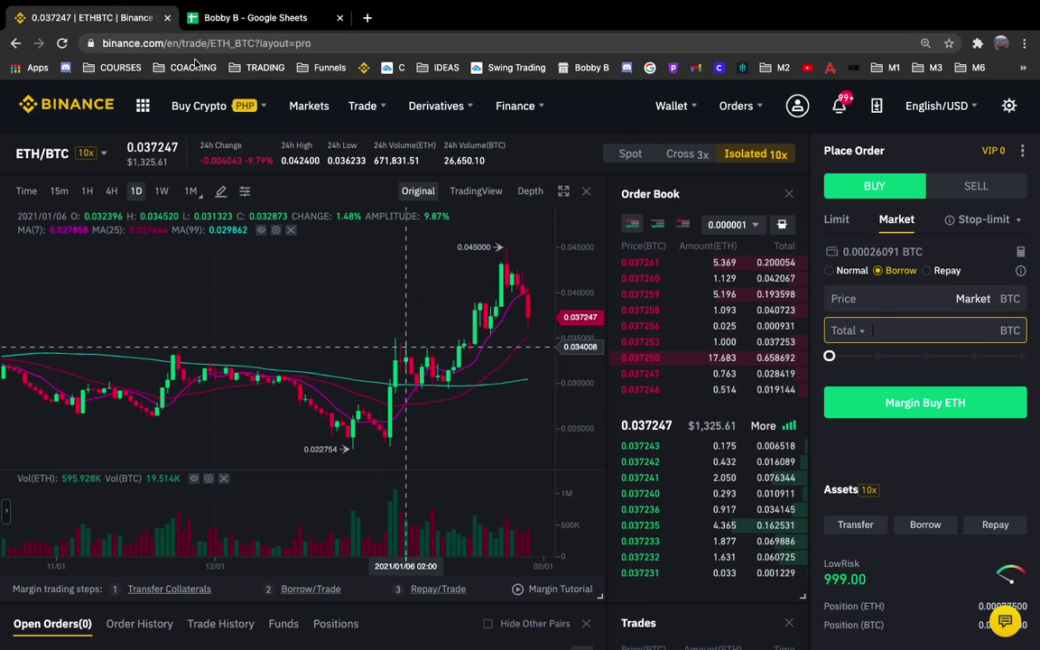
left_click(244, 12)
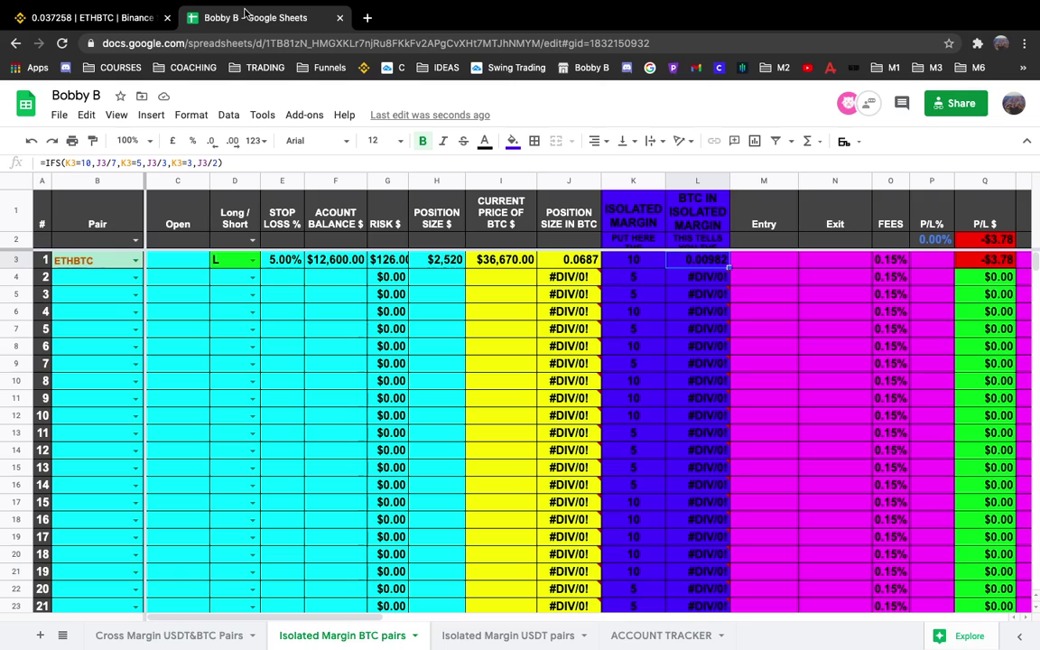
left_click(578, 261)
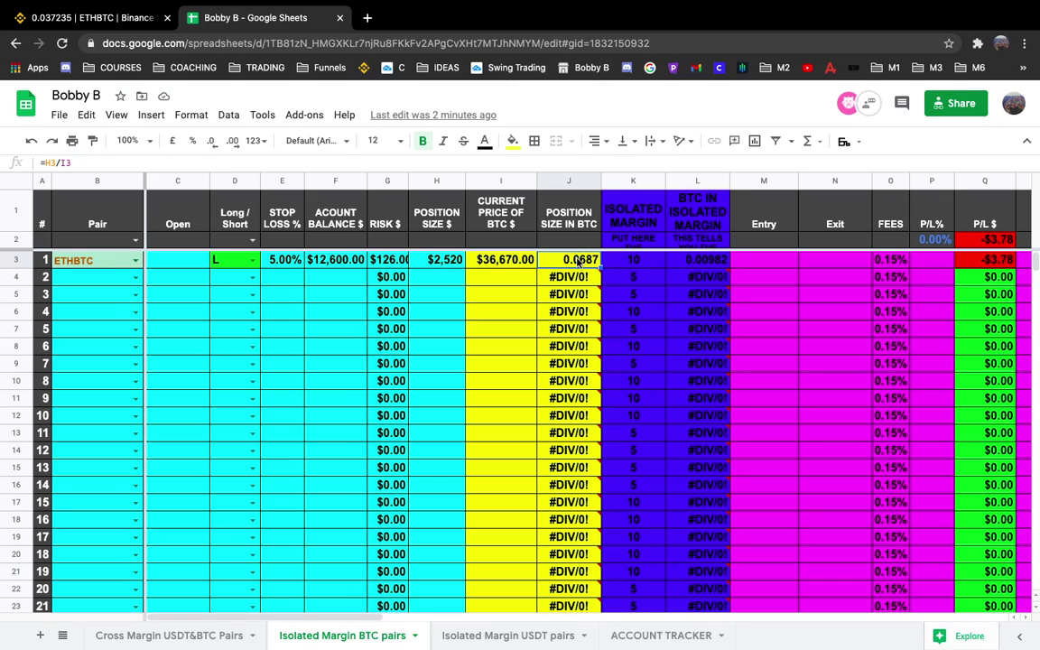
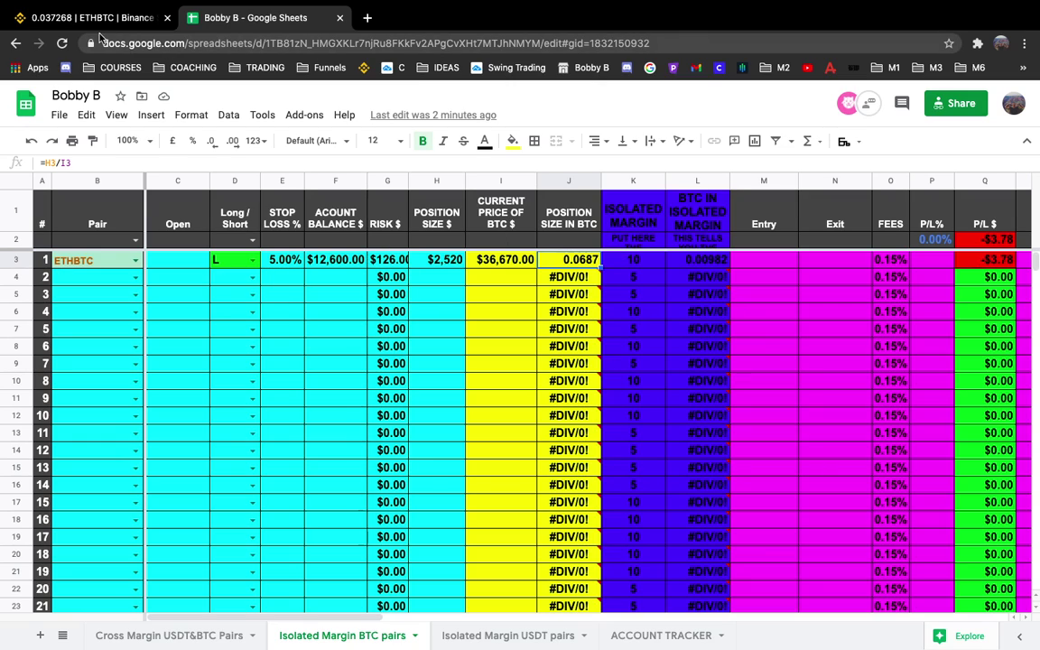
left_click(86, 17)
type("0")
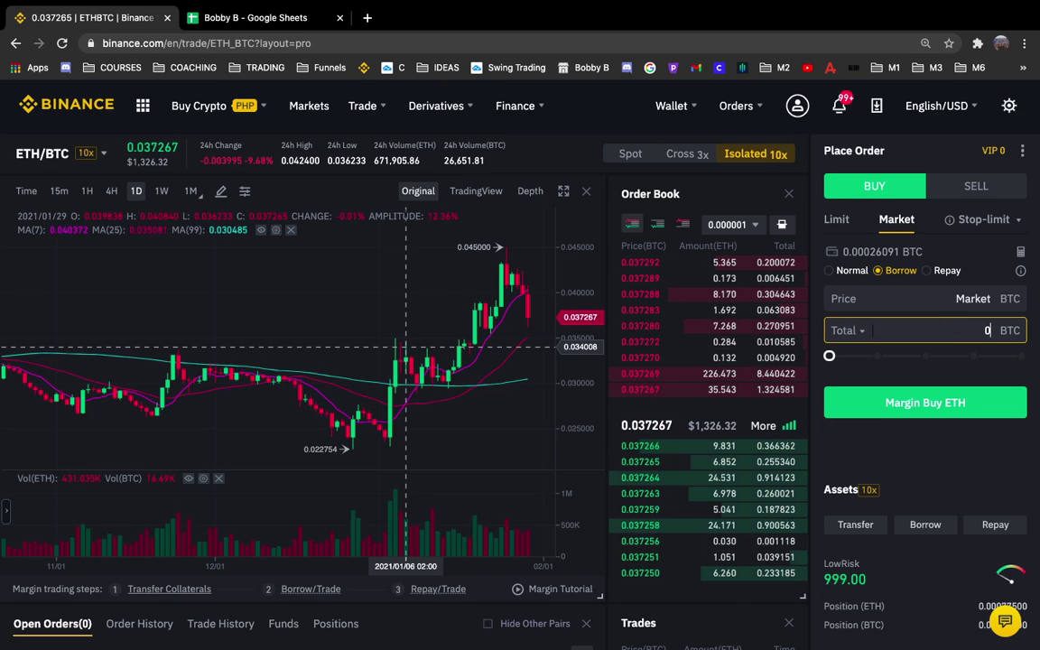
type(".0678")
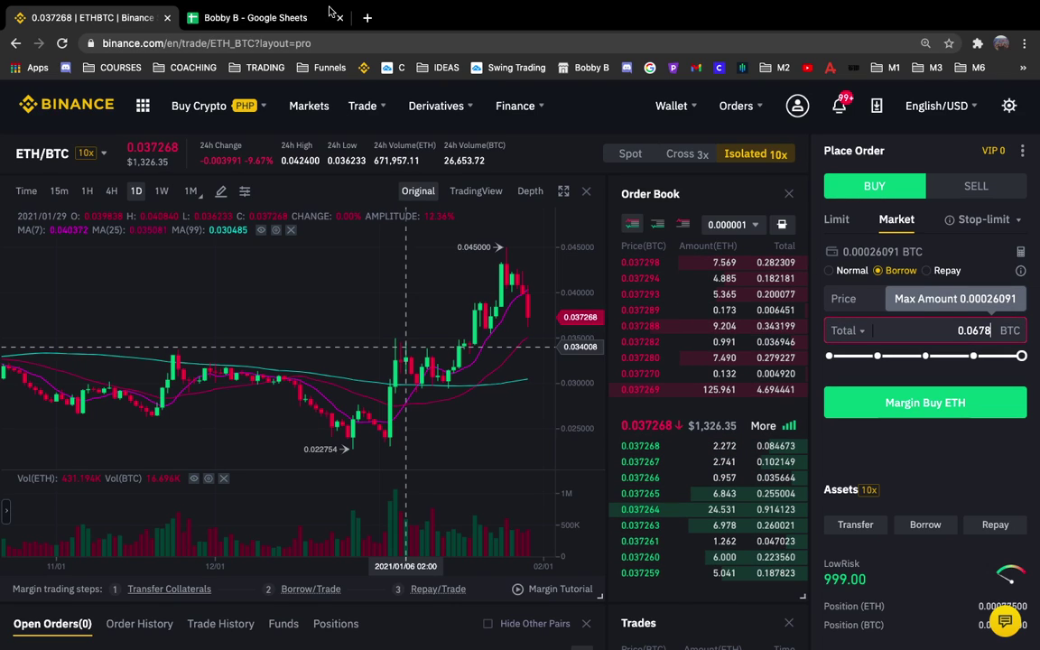
left_click(244, 20)
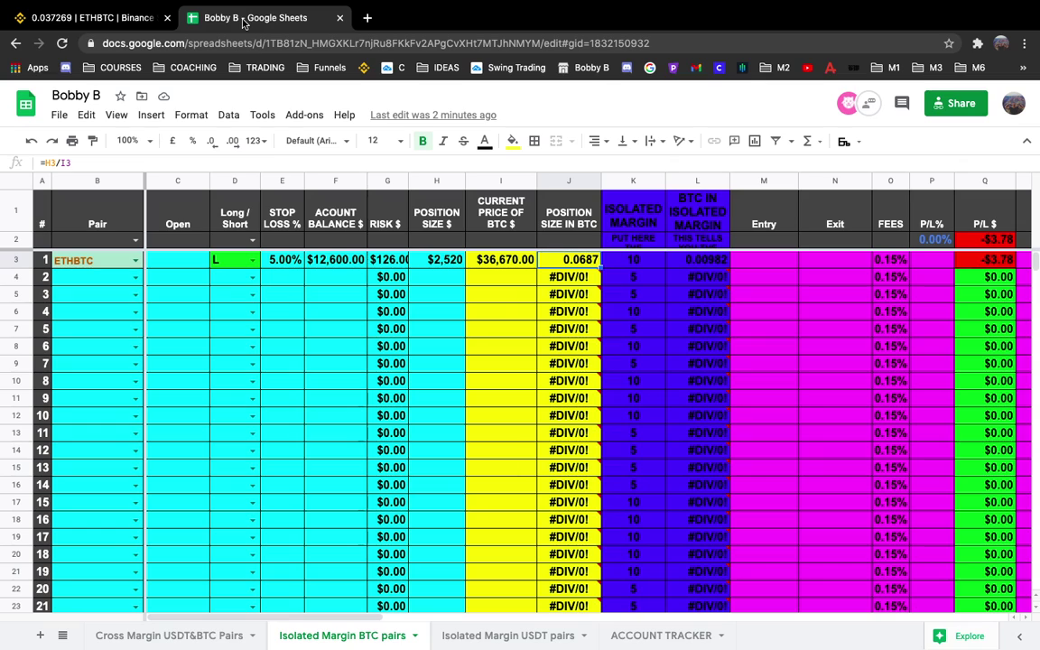
left_click(121, 22)
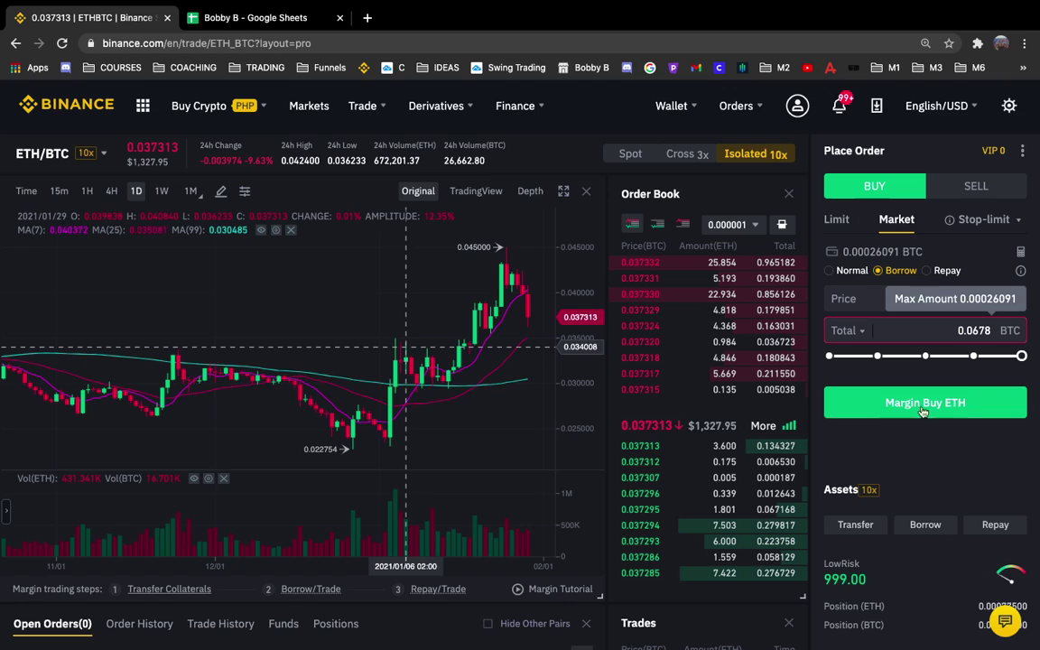
Set up a sell stop-limit order for ETH/BTC with a stop price of 0.0329 BTC.
left_click(976, 188)
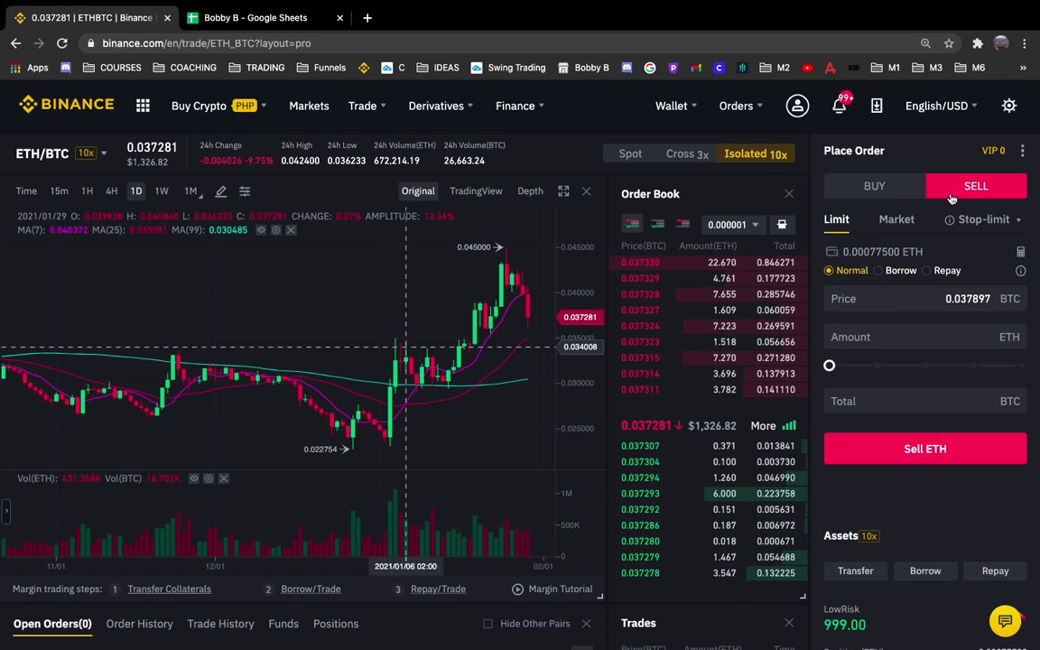
left_click(975, 221)
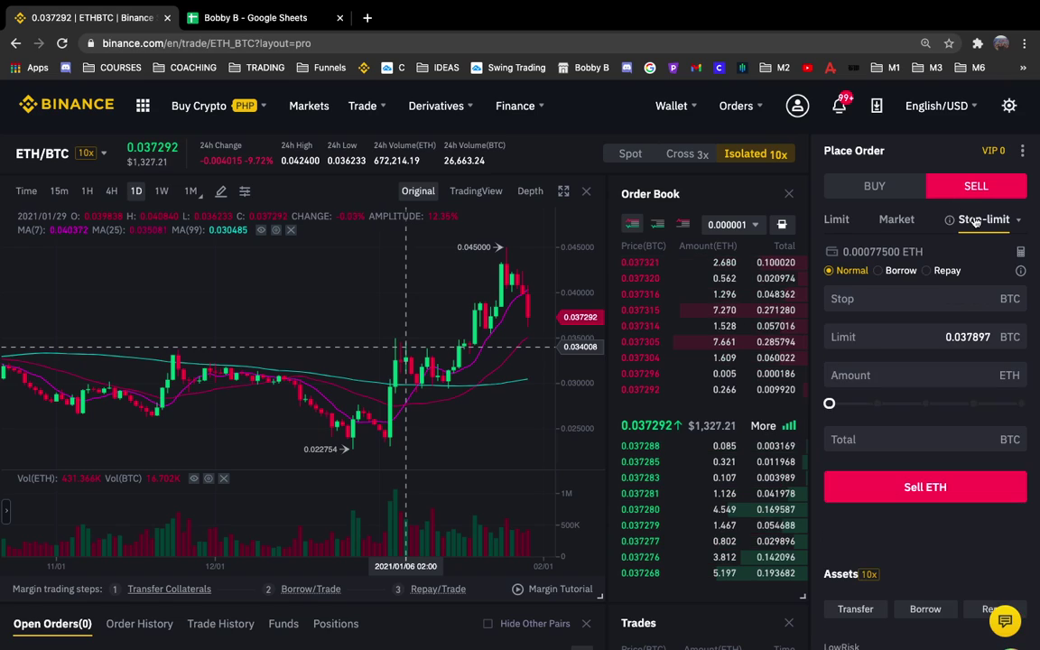
left_click(913, 300)
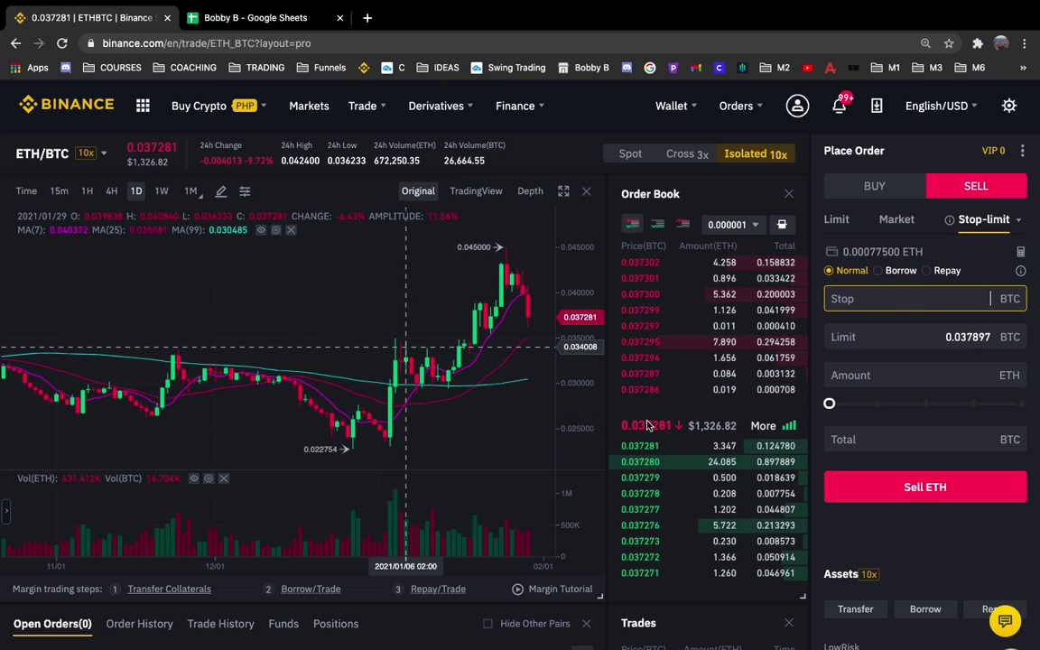
type("0")
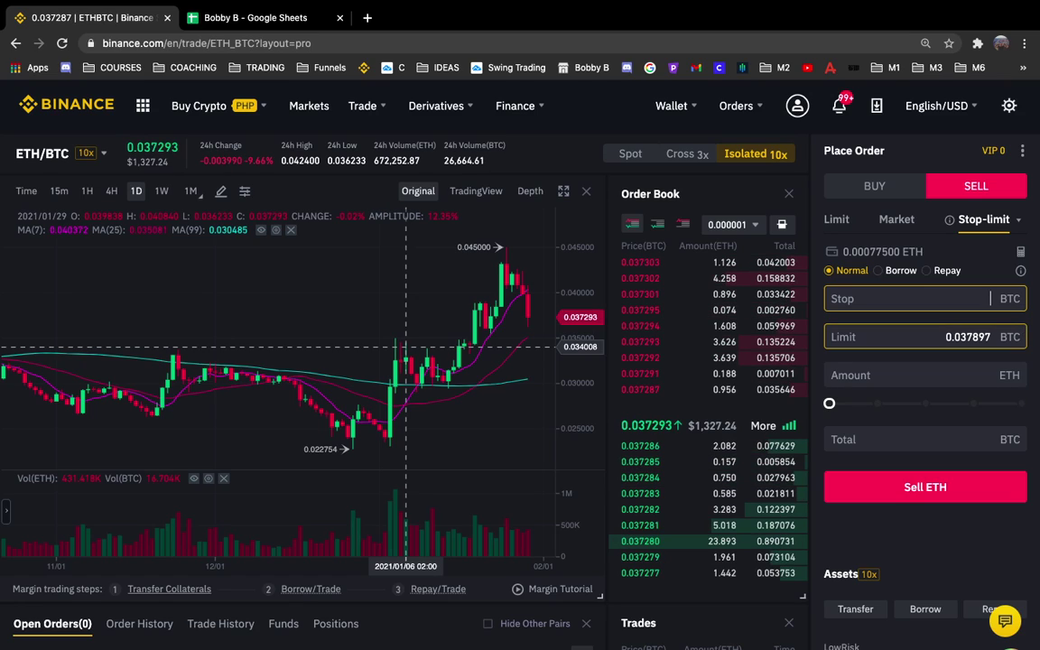
type(".00")
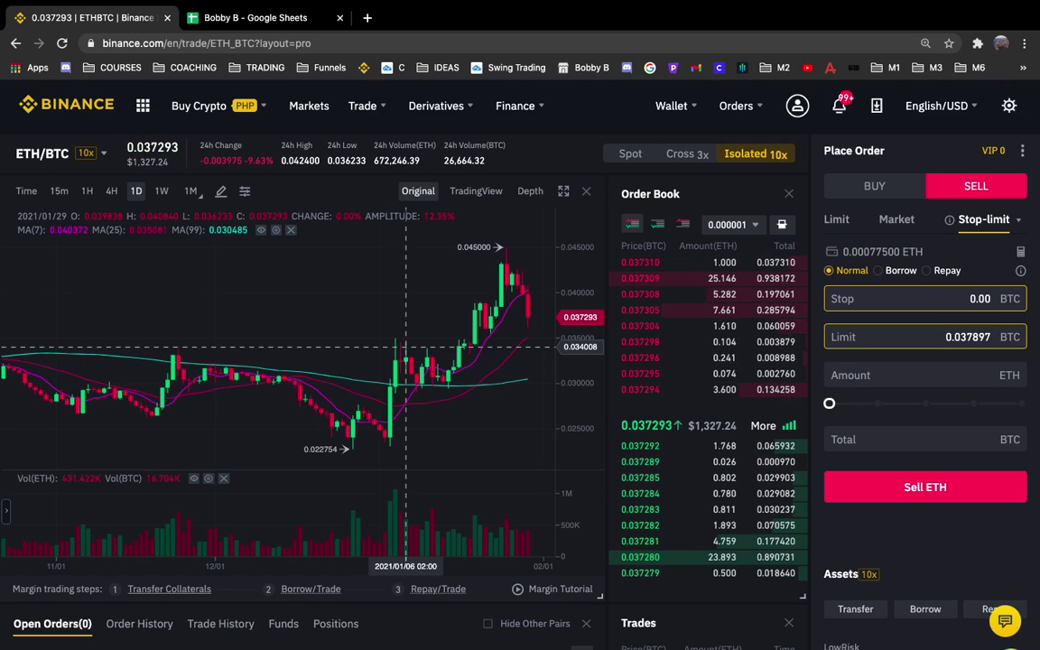
type("34")
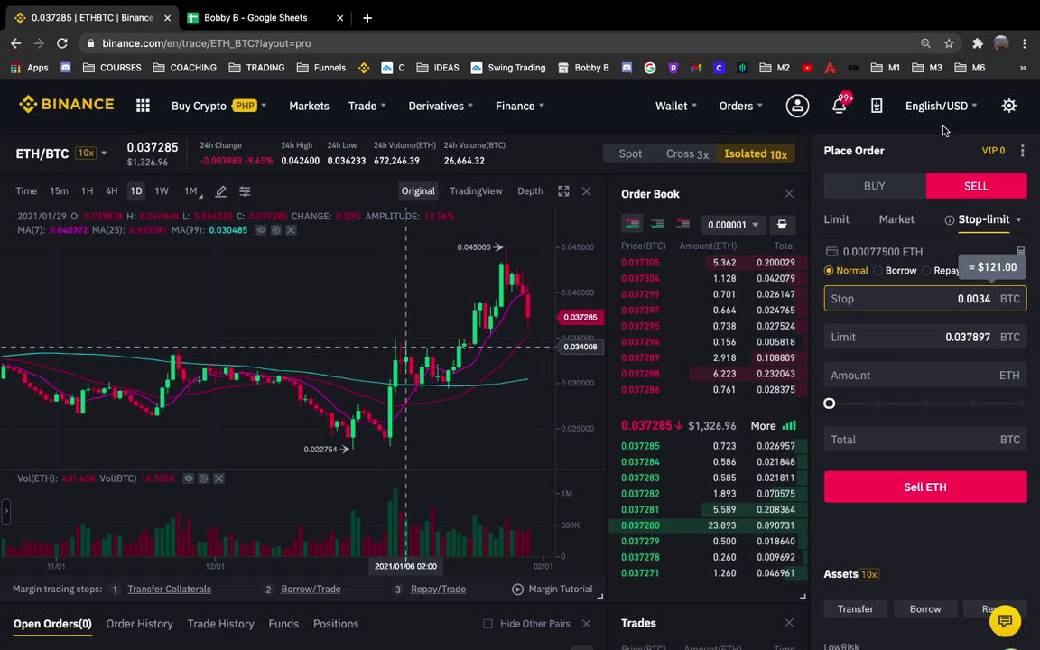
key("BackSpace")
type("4")
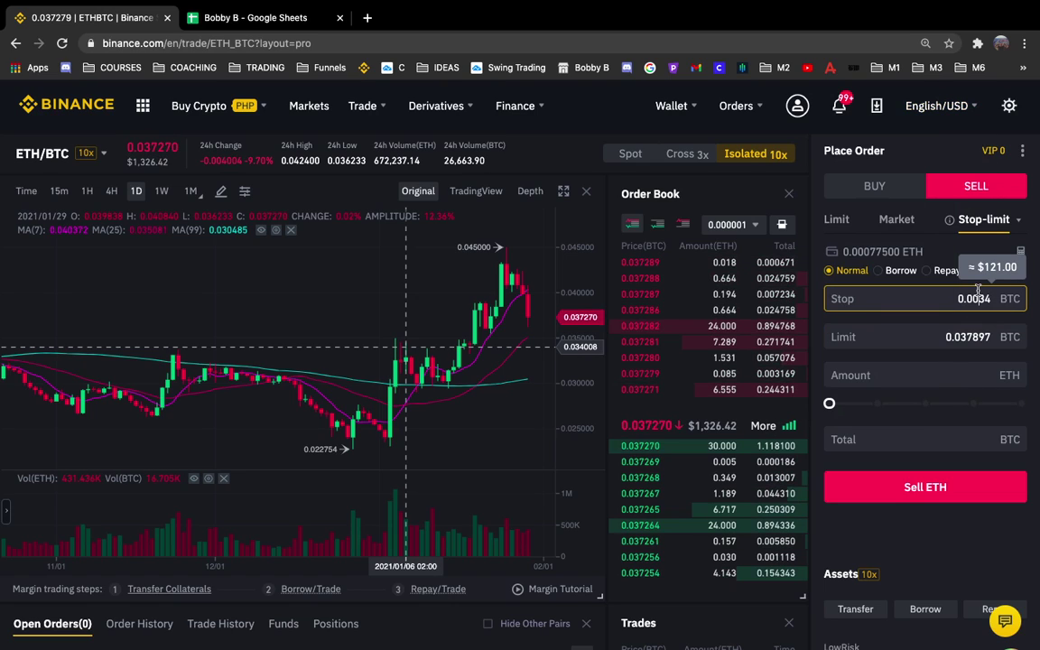
left_click(978, 290)
key("BackSpace")
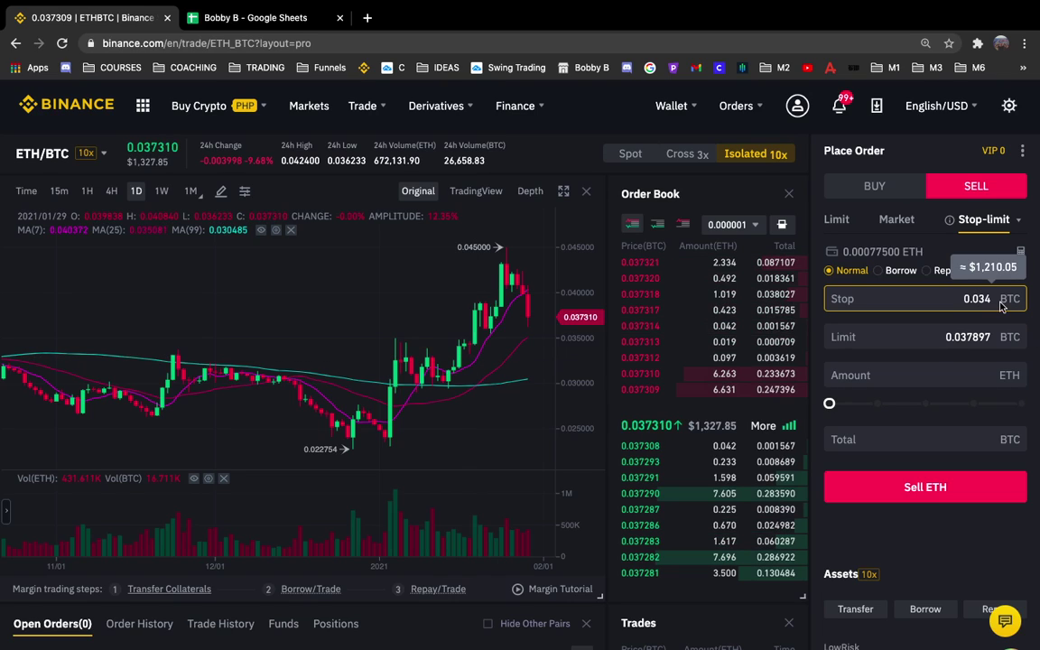
key("BackSpace")
type("29")
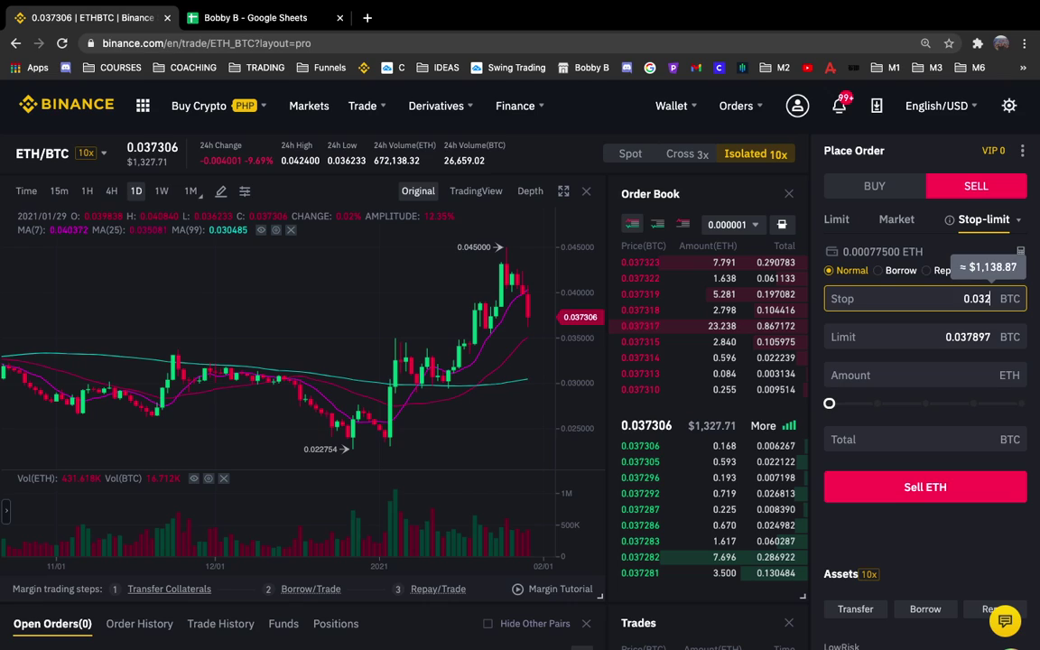
Set the stop-limit order's limit price to 0.030897 BTC and its amount to the full available ETH balance.
left_click(973, 334)
key("BackSpace")
key("BackSpace")
type("08")
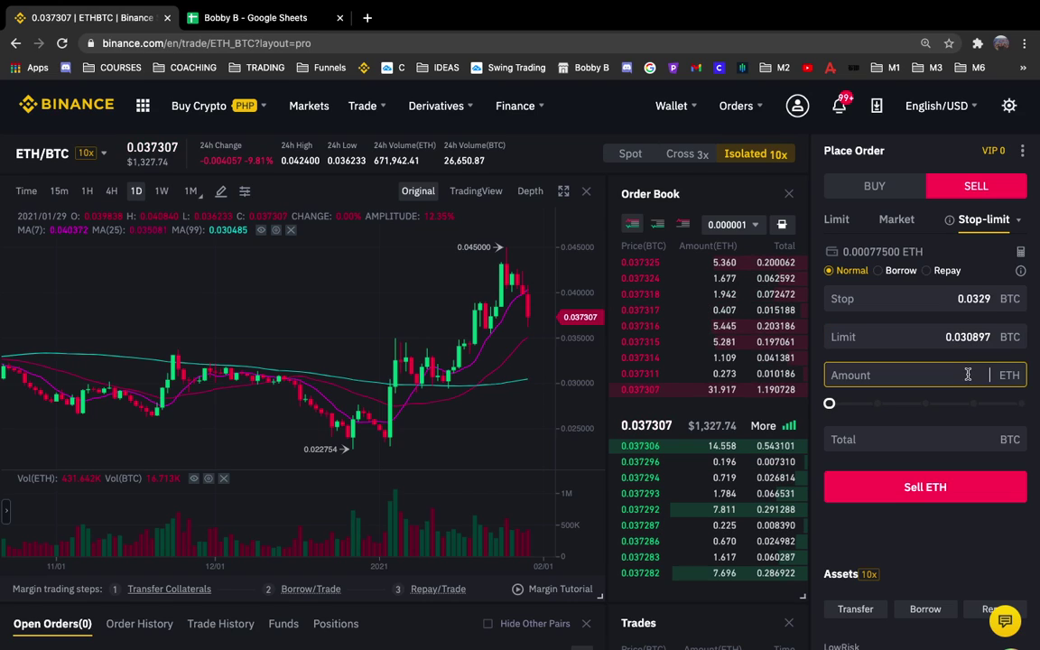
left_click(1022, 405)
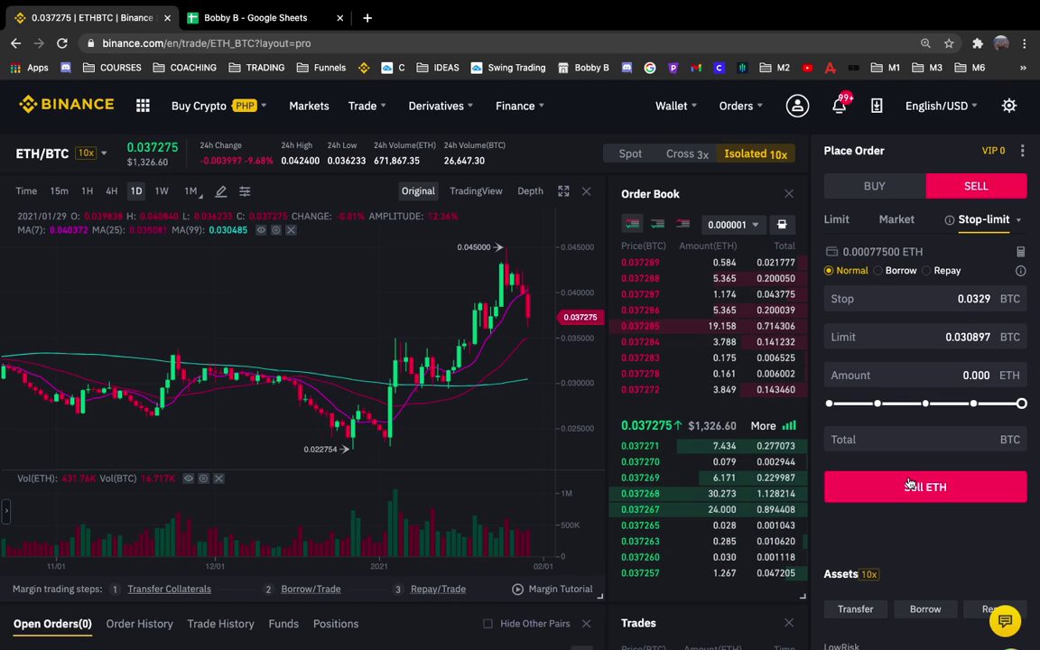
Set the ETHBTC repayment form to BTC as the coin, and close it unsubmitted.
scroll(903, 524, "down", 2)
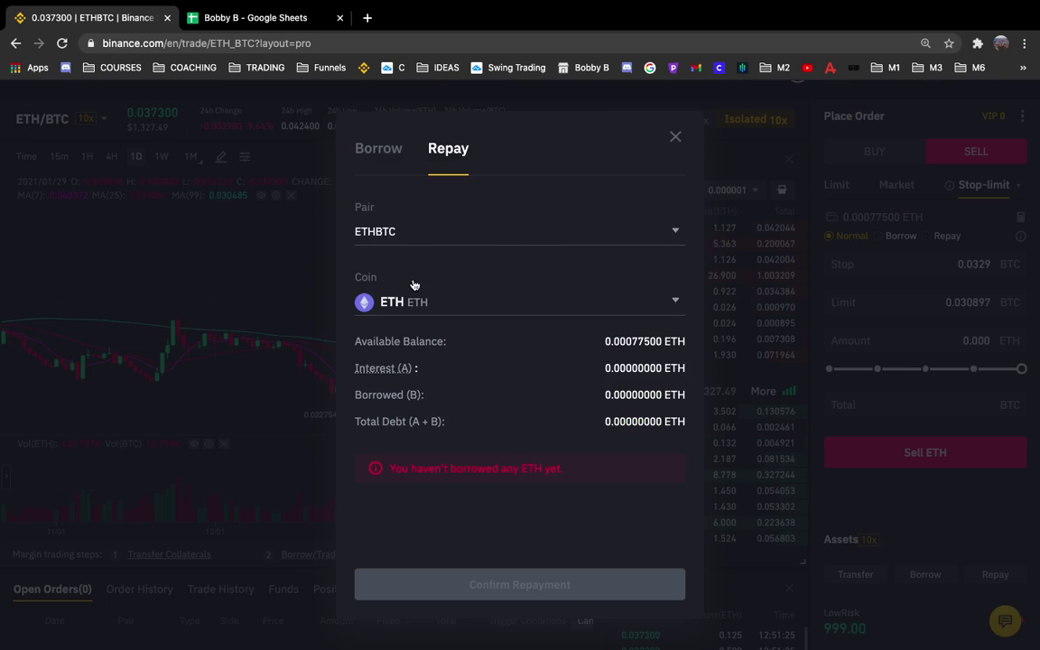
left_click(414, 304)
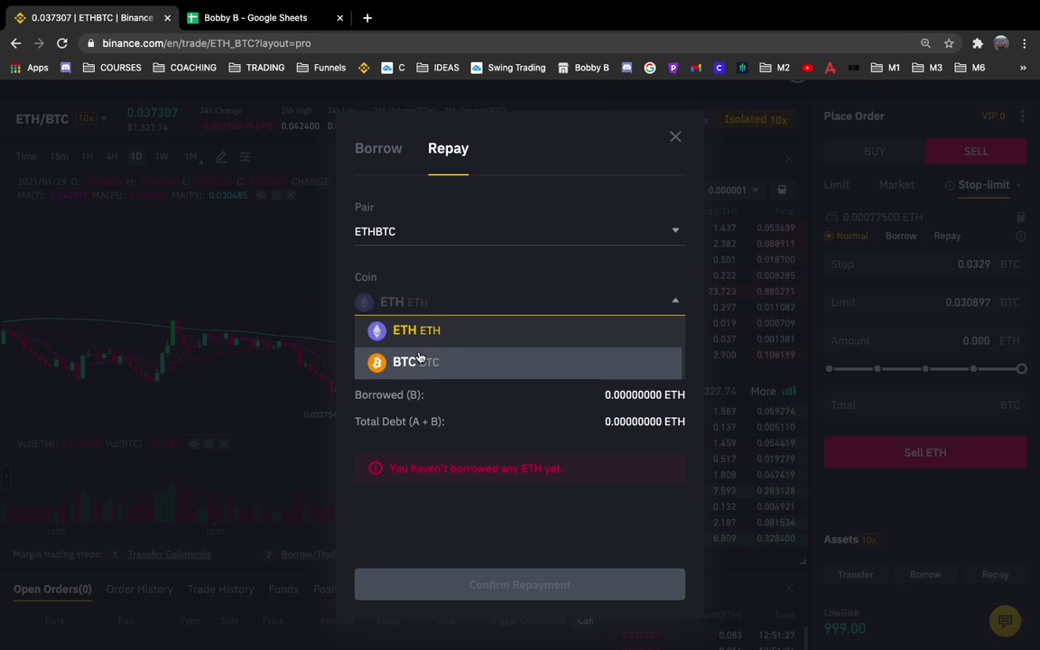
left_click(451, 362)
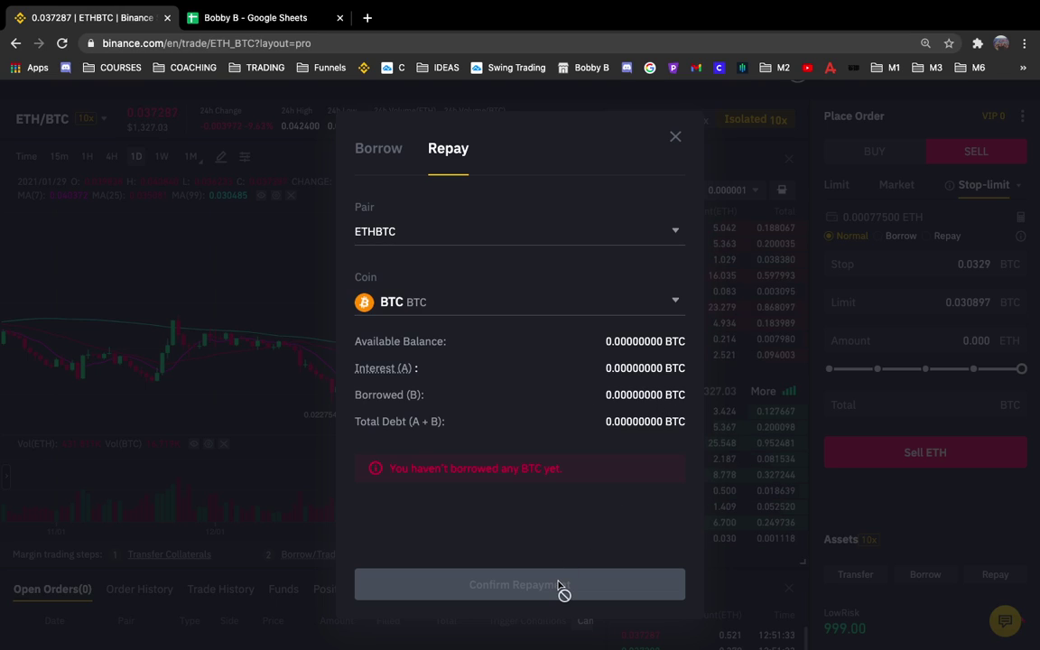
left_click(674, 137)
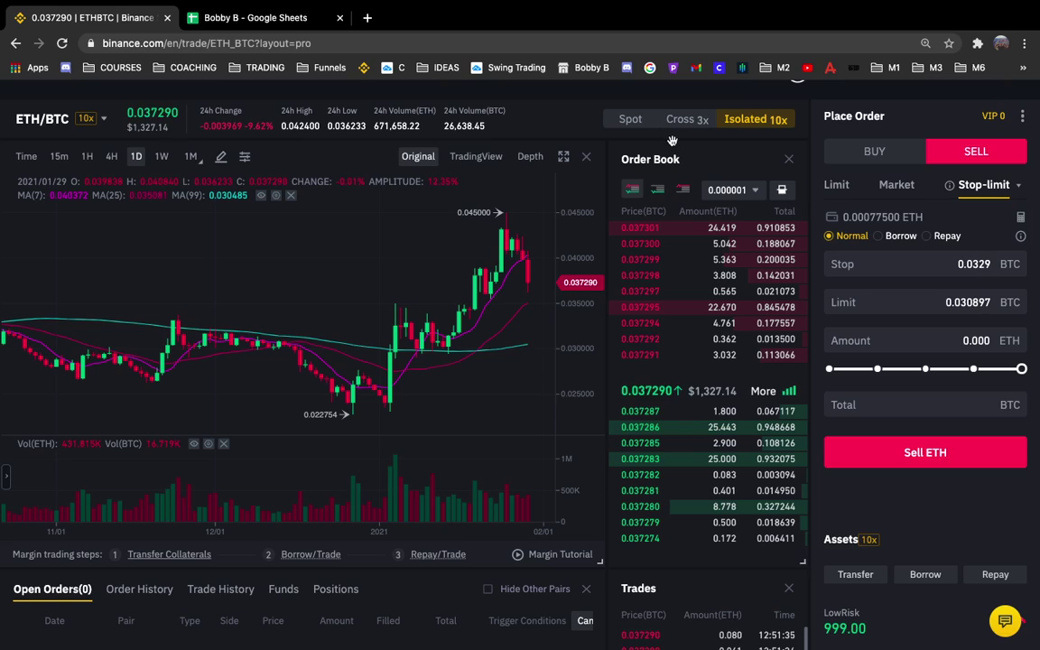
Prepare a transfer of all available BTC from ETHBTC Isolated back to Spot, and close it unsubmitted.
left_click(847, 574)
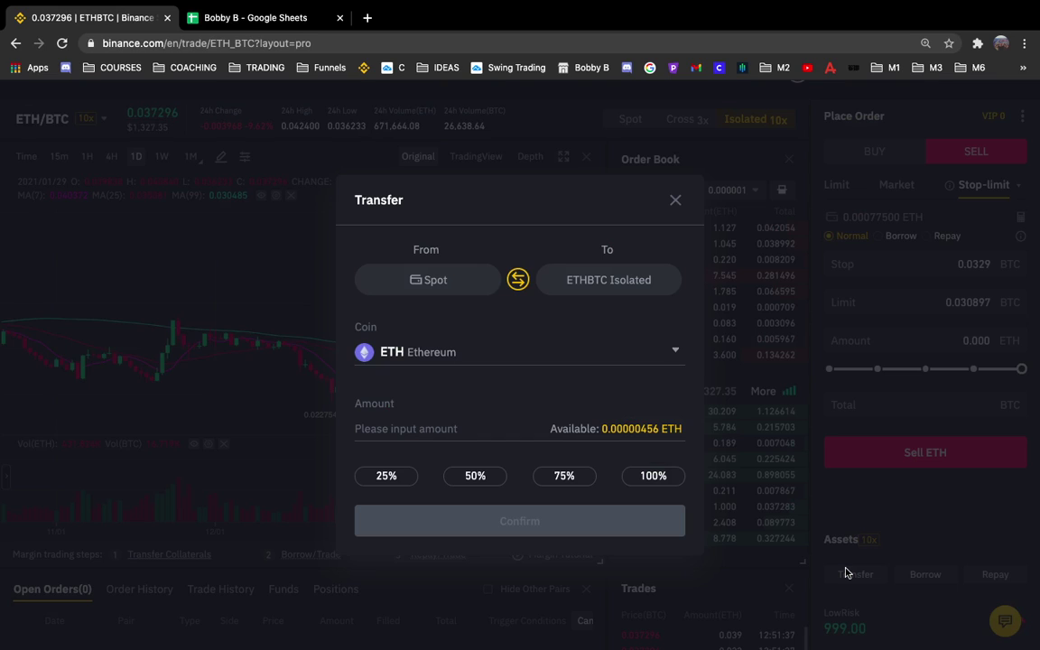
left_click(518, 280)
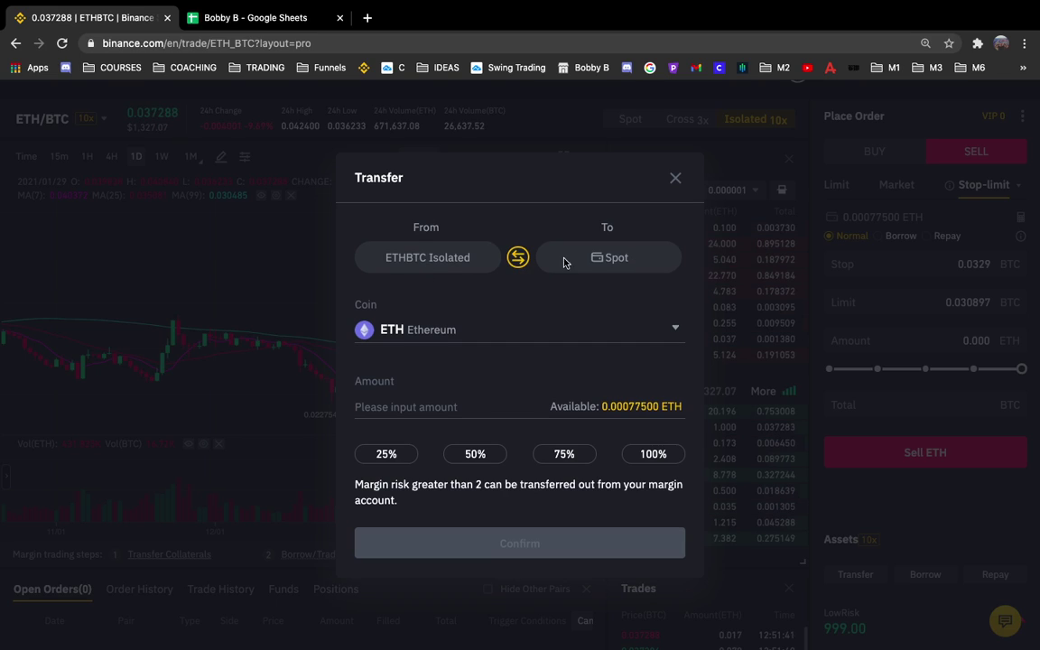
left_click(508, 344)
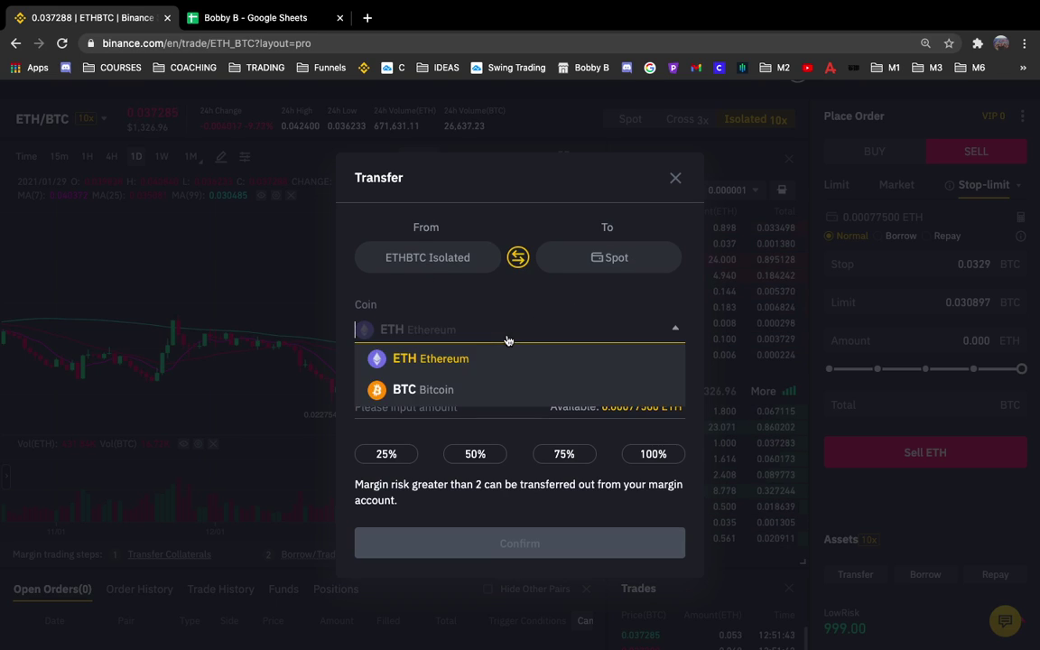
left_click(481, 387)
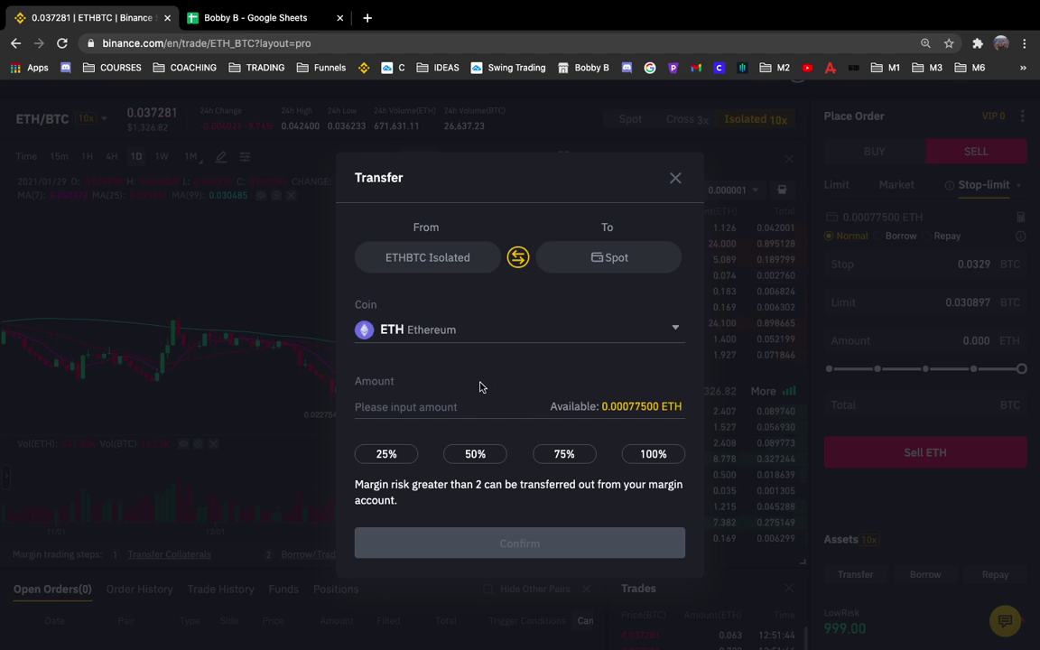
left_click(643, 407)
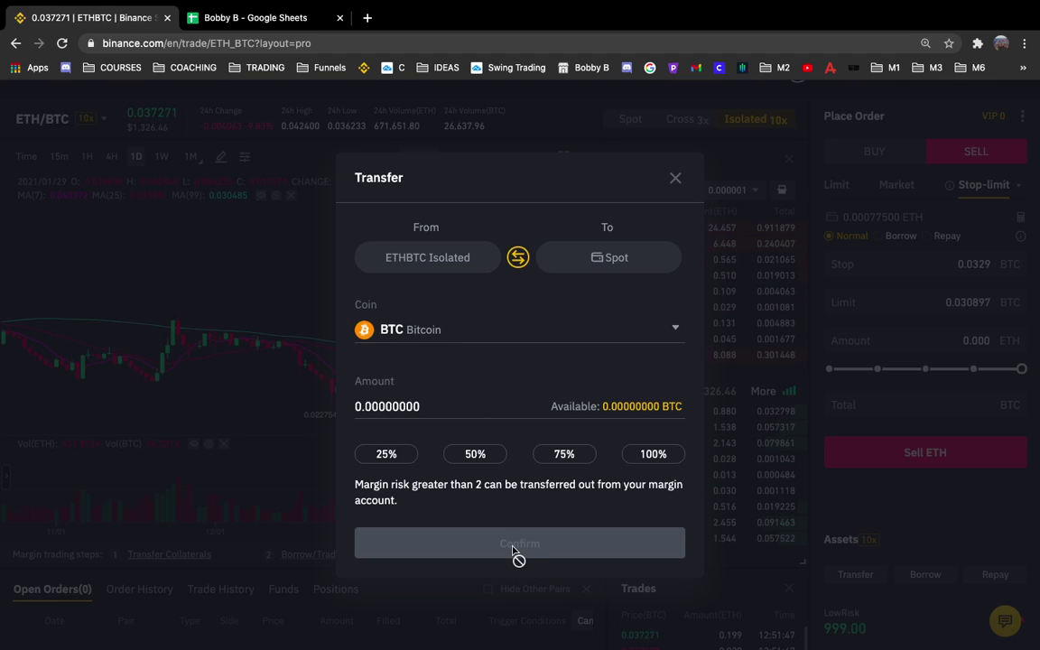
left_click(677, 179)
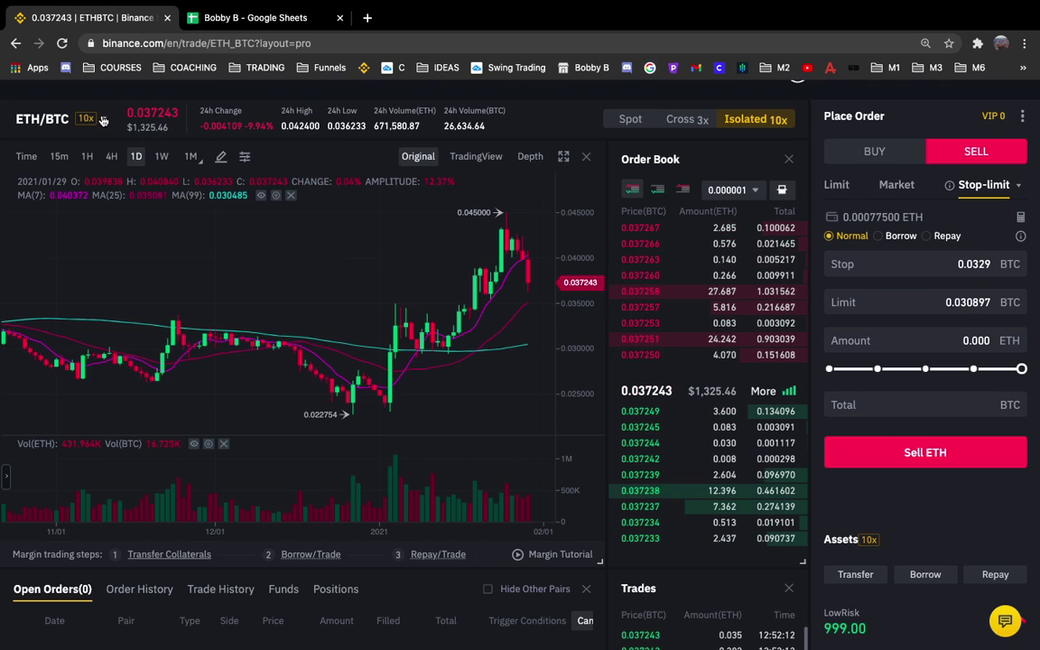
Search the trading pairs for ada and open the ADA/USDT market.
mouse_move(103, 121)
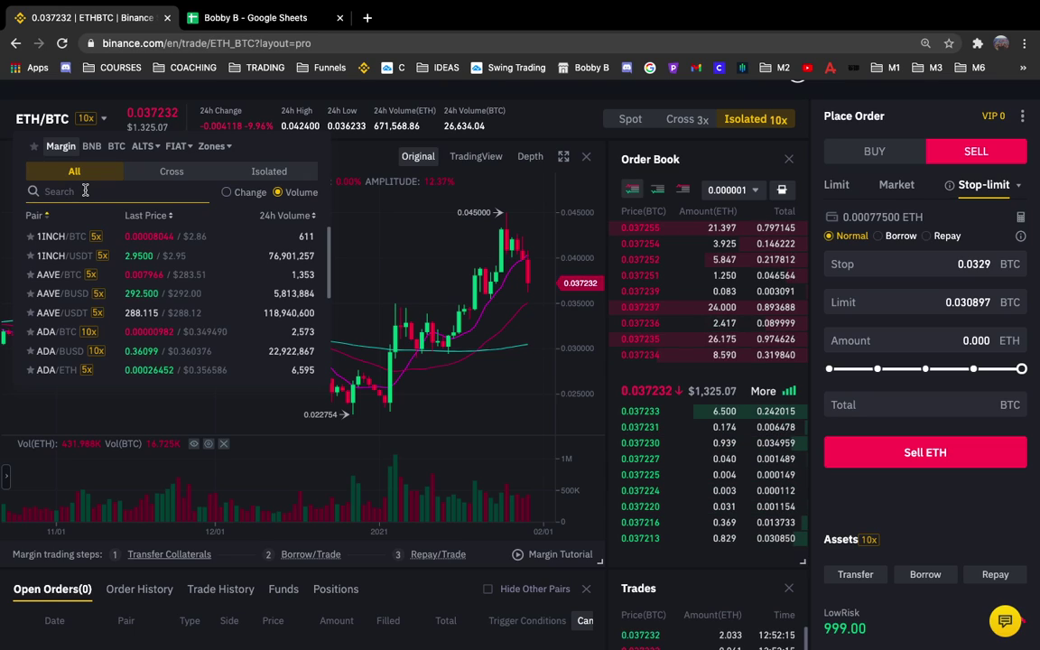
left_click(85, 190)
type("ada")
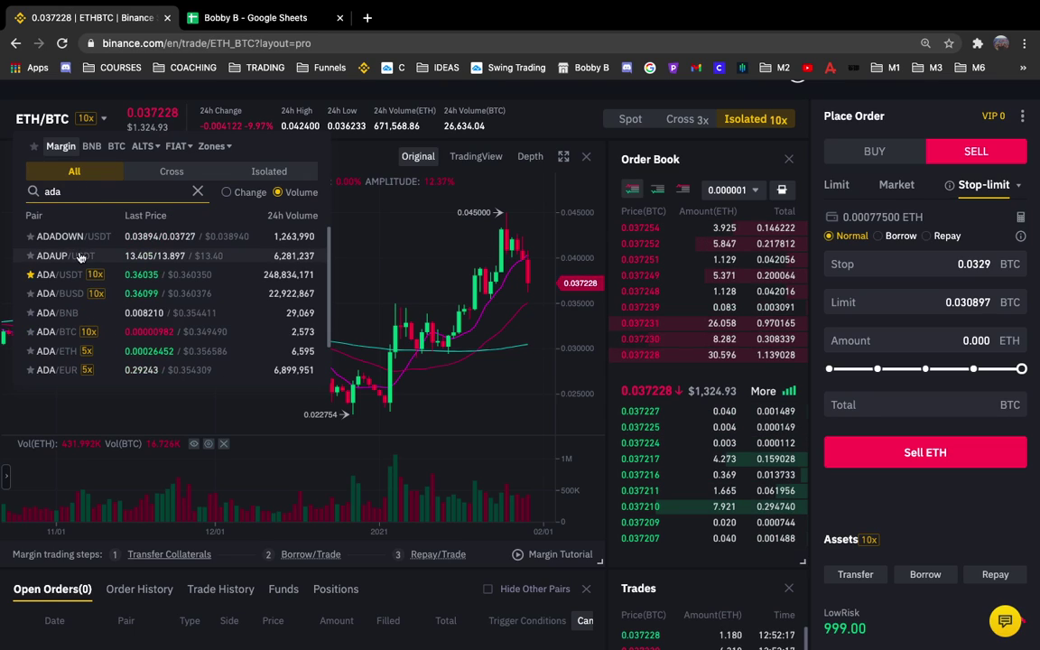
left_click(72, 274)
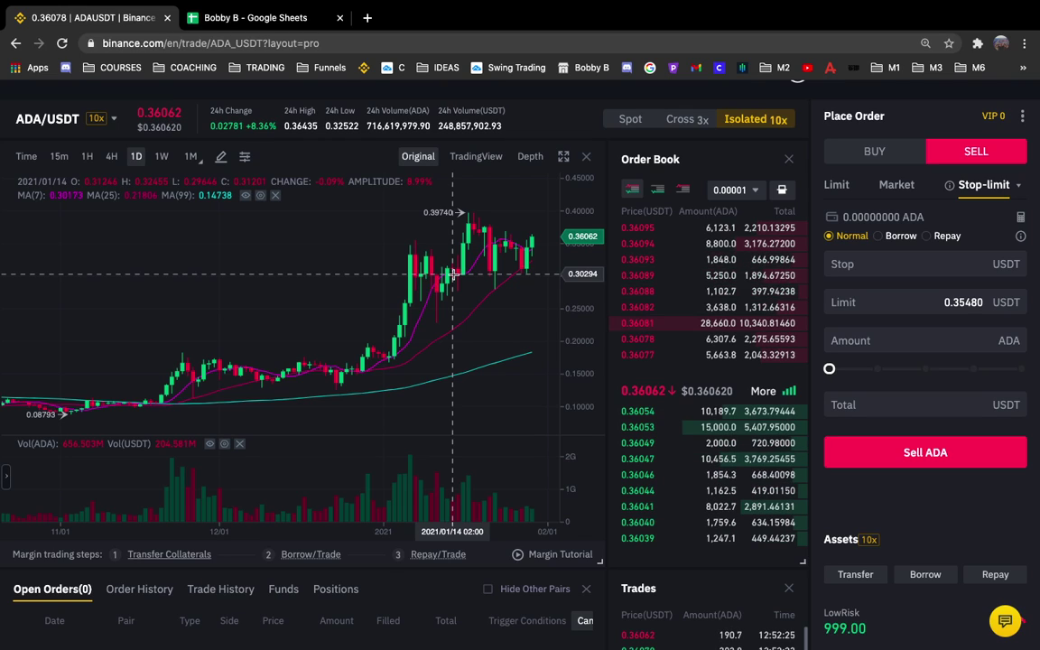
Switch to the Google Sheets tracker and open its Isolated Margin USDT pairs sheet.
left_click(271, 26)
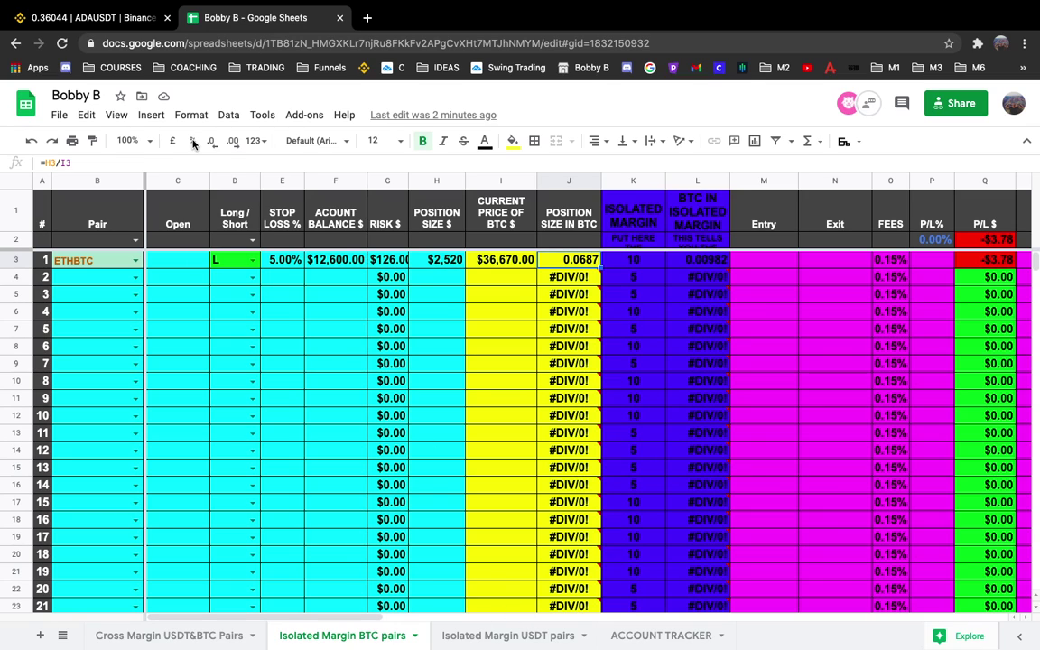
left_click(90, 17)
mouse_move(100, 7)
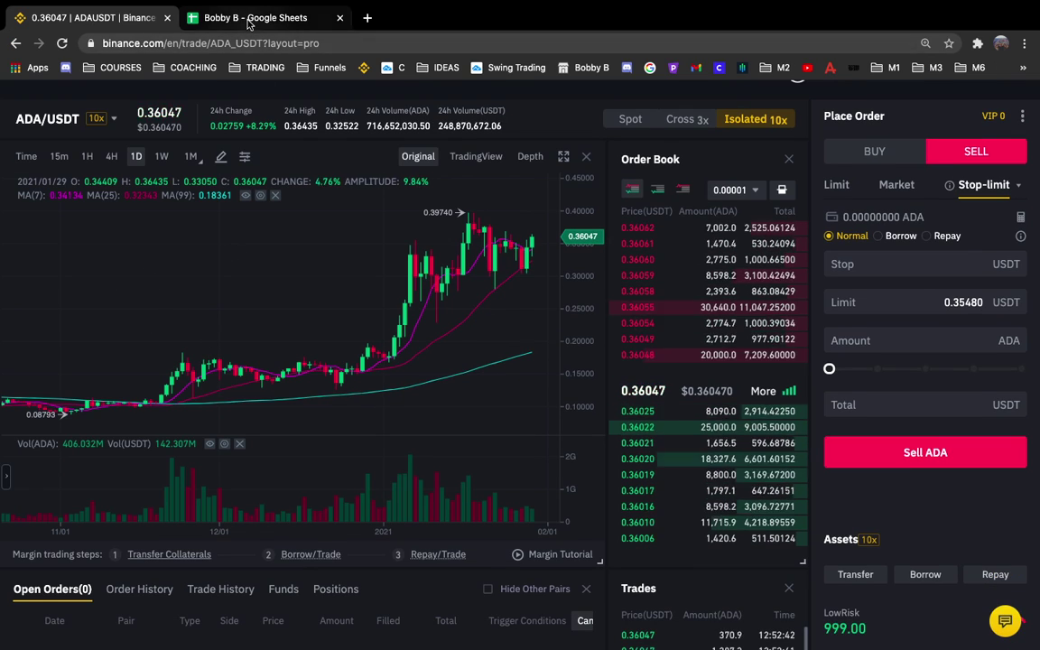
left_click(249, 22)
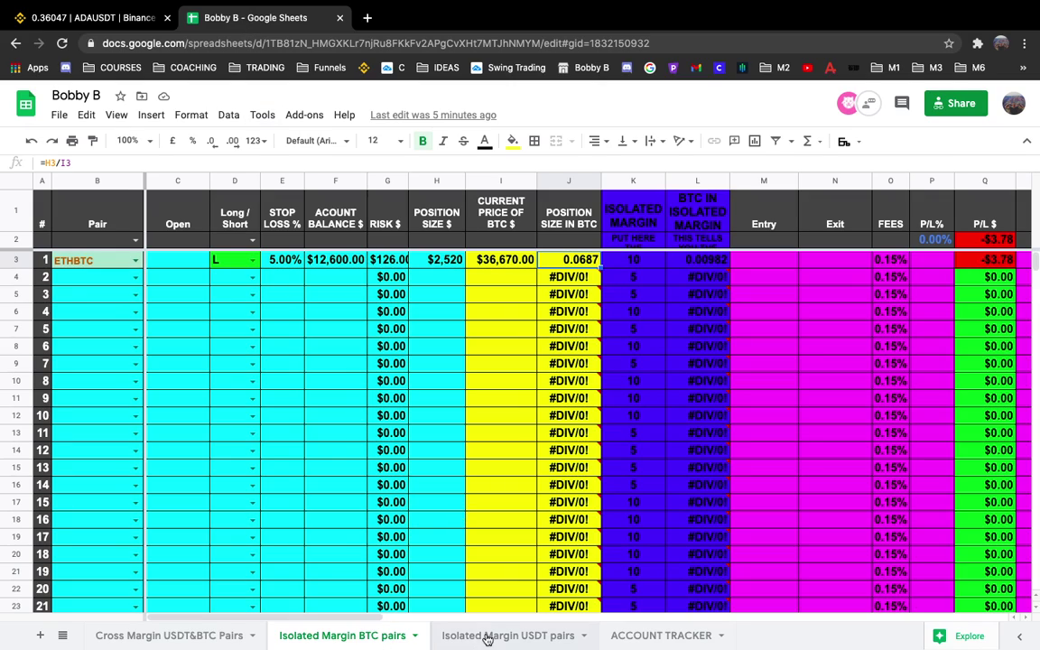
left_click(539, 637)
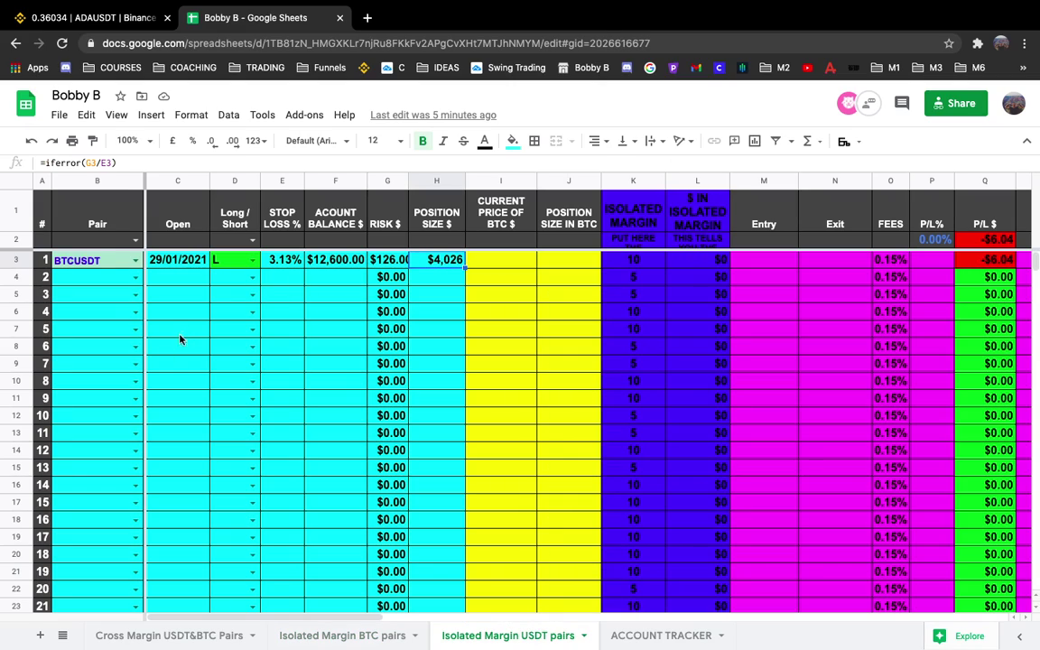
Enter adausdt as the pair for trade 2, in the row below BTCUSDT.
left_click(135, 277)
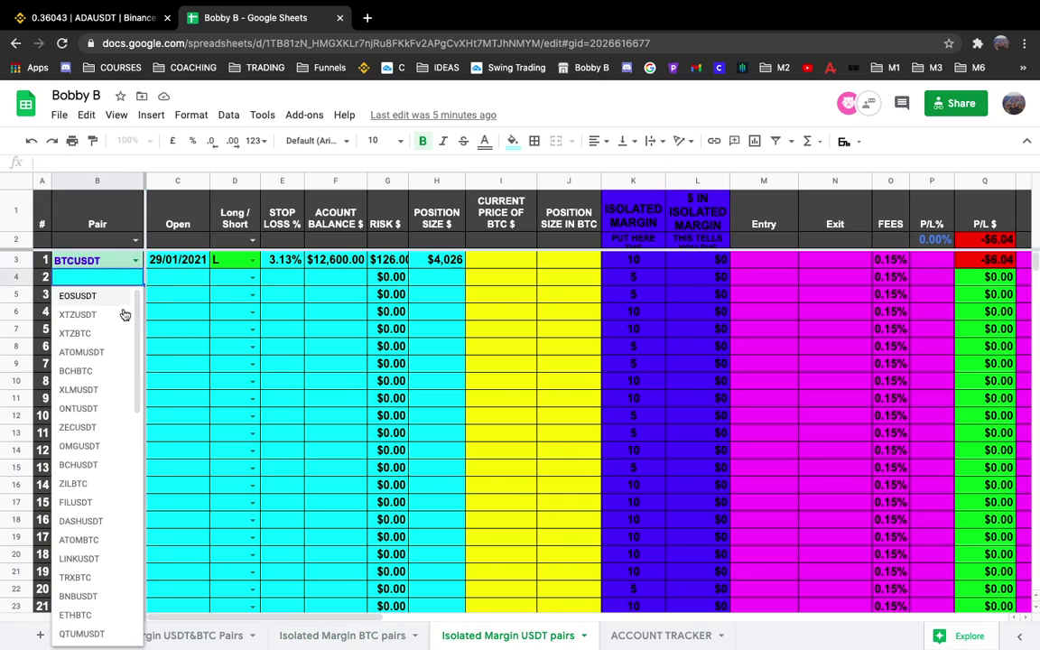
type("ada")
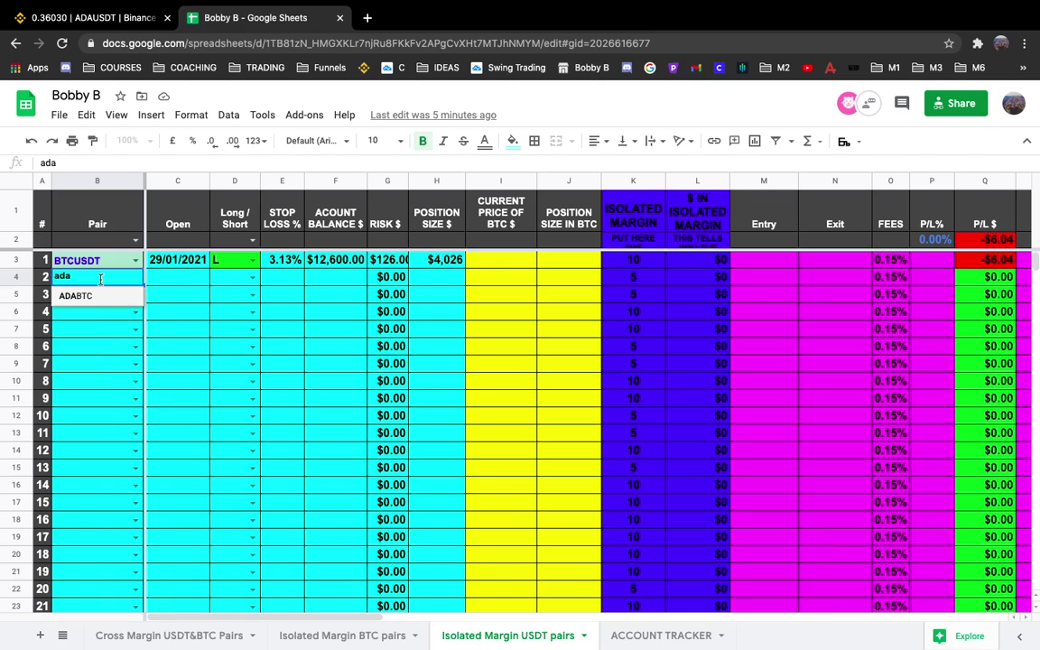
type("u")
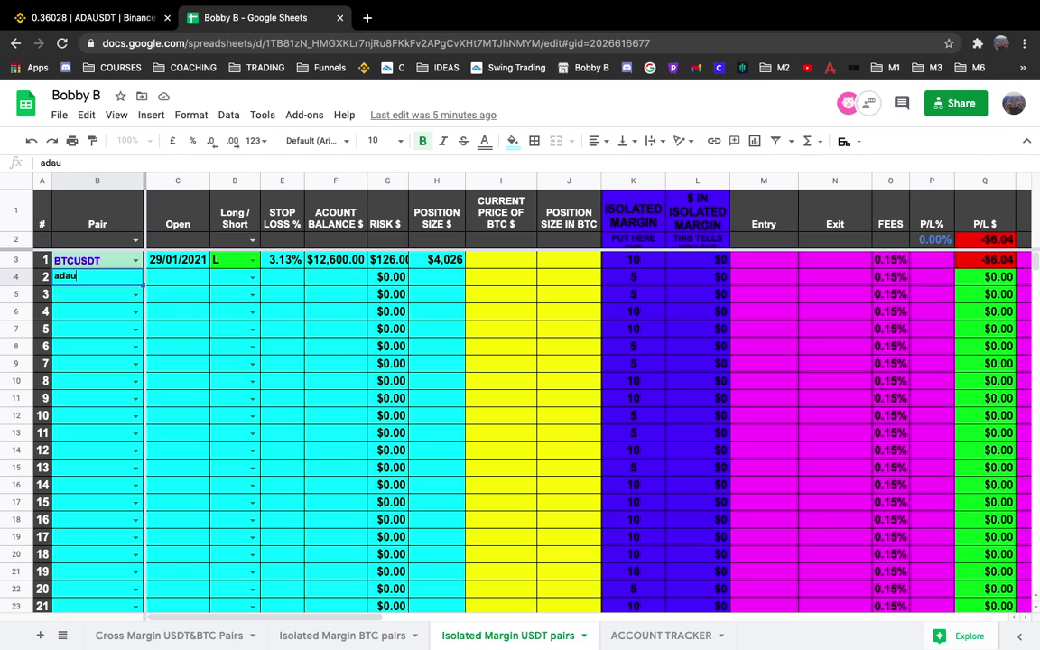
type("sdt")
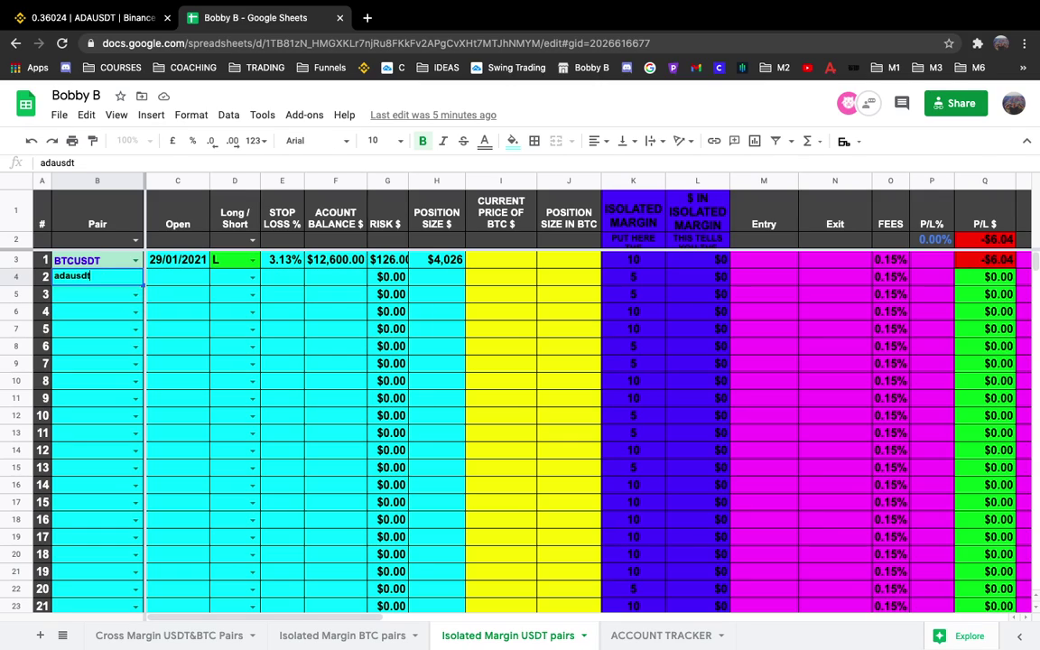
left_click(173, 278)
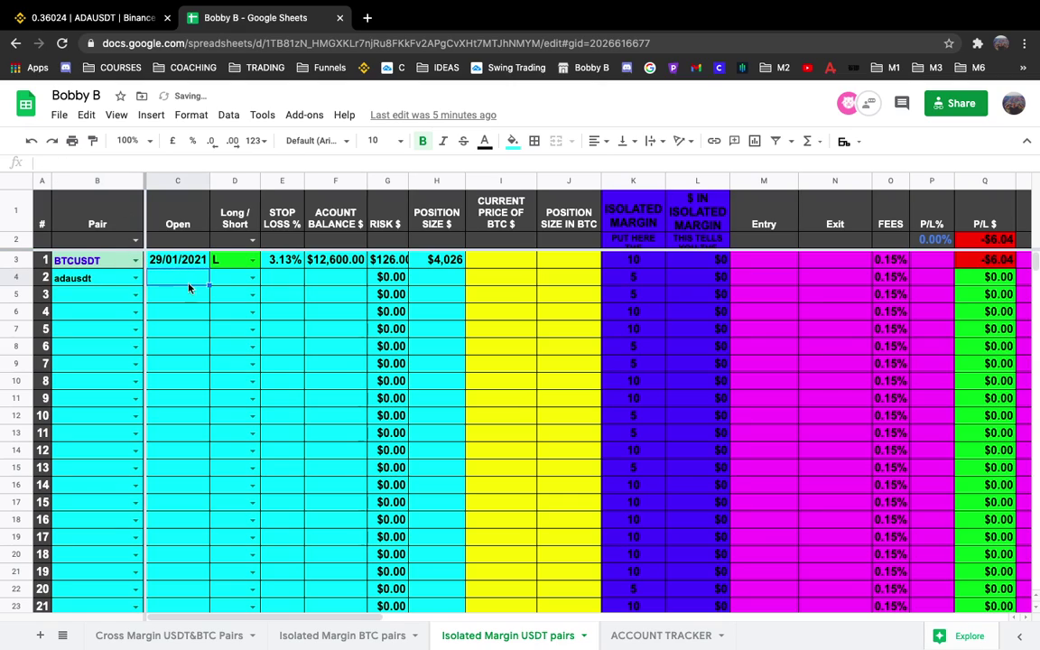
left_click(254, 279)
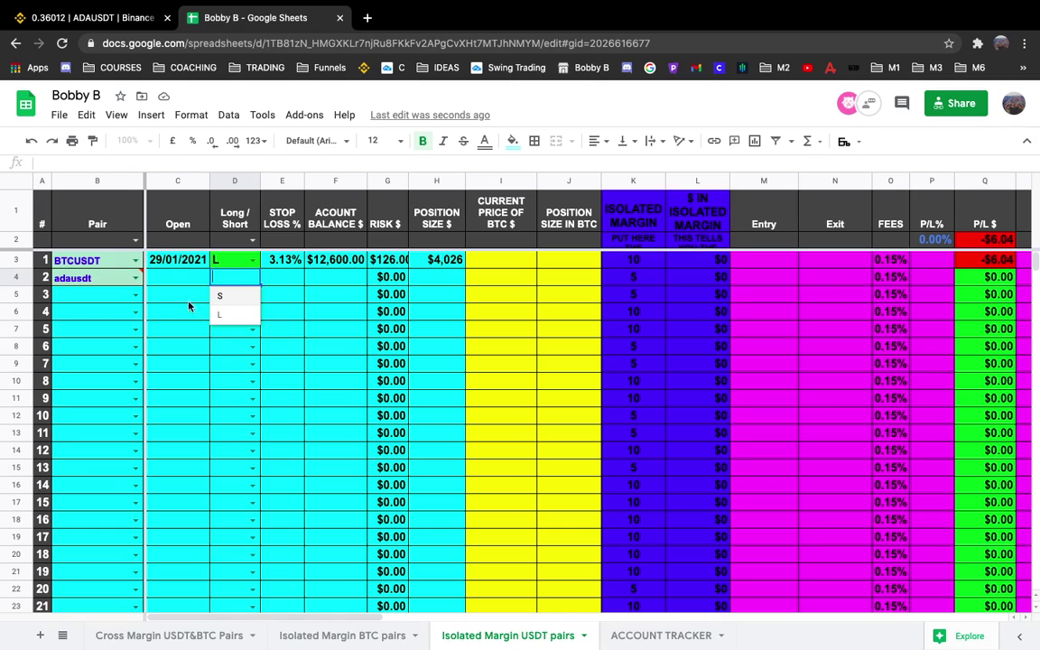
left_click(287, 282)
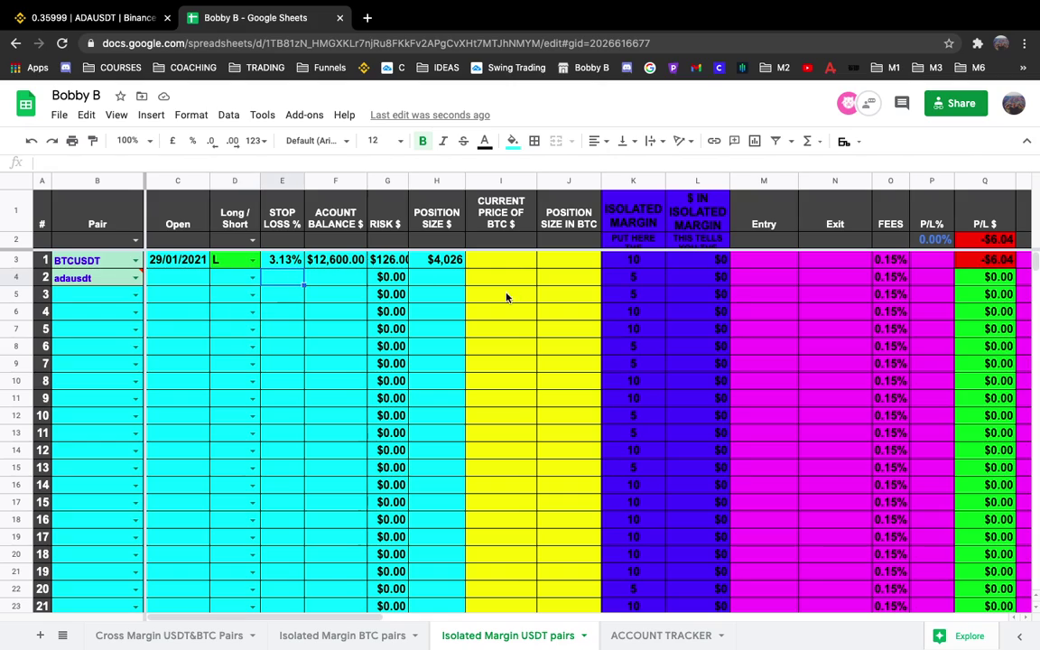
Enter an entry price of 19000 and an exit price of 25000 for the BTCUSDT trade.
left_click(755, 262)
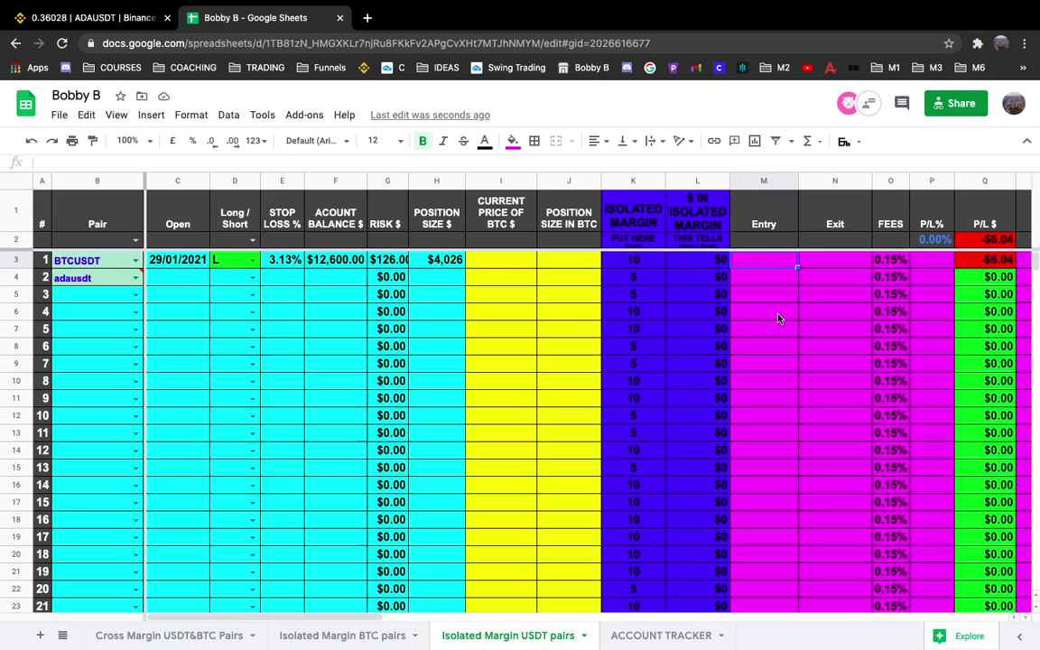
type("19000")
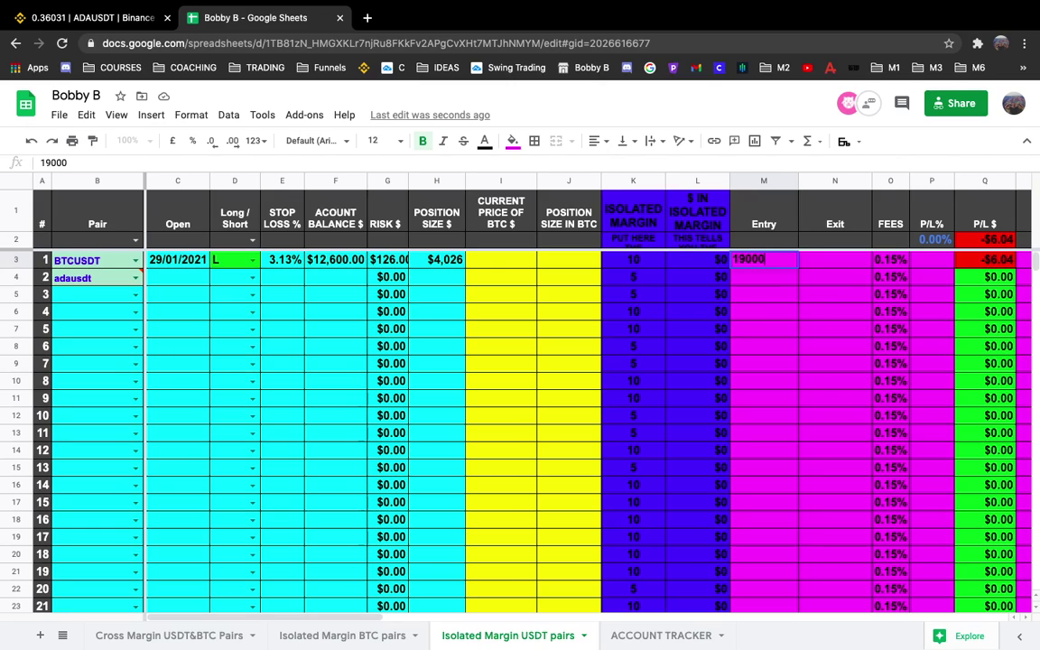
key("Tab")
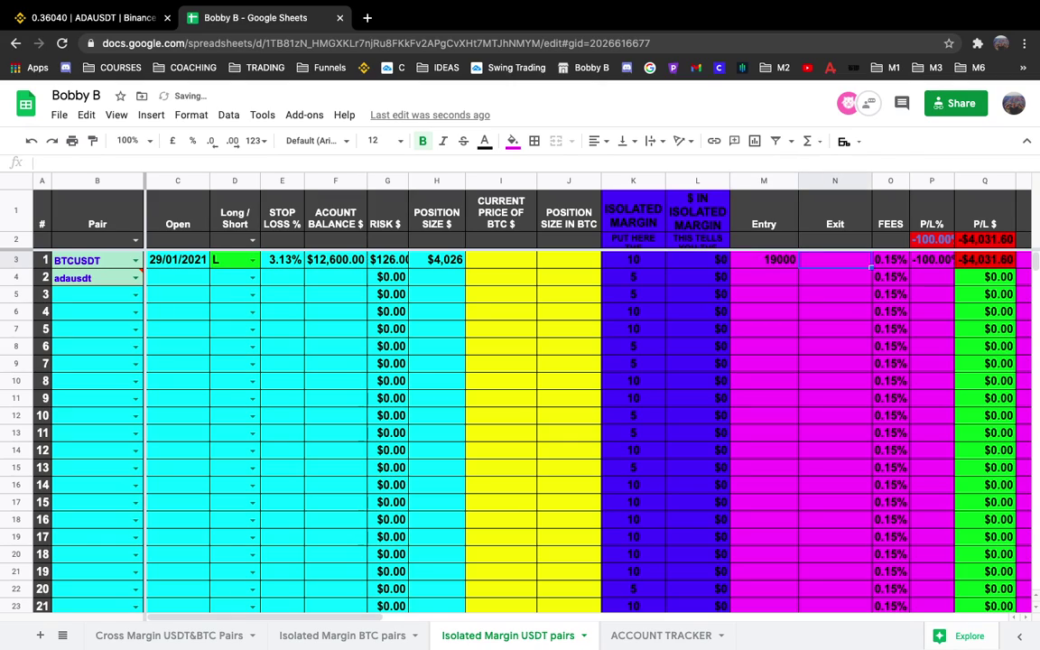
type("25000")
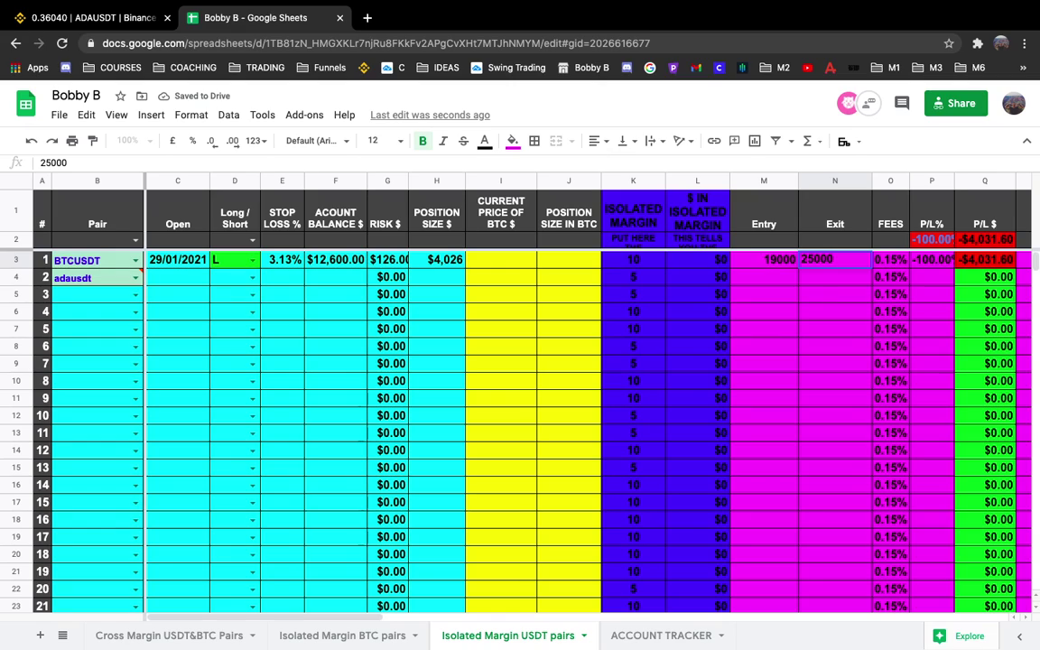
key("Tab")
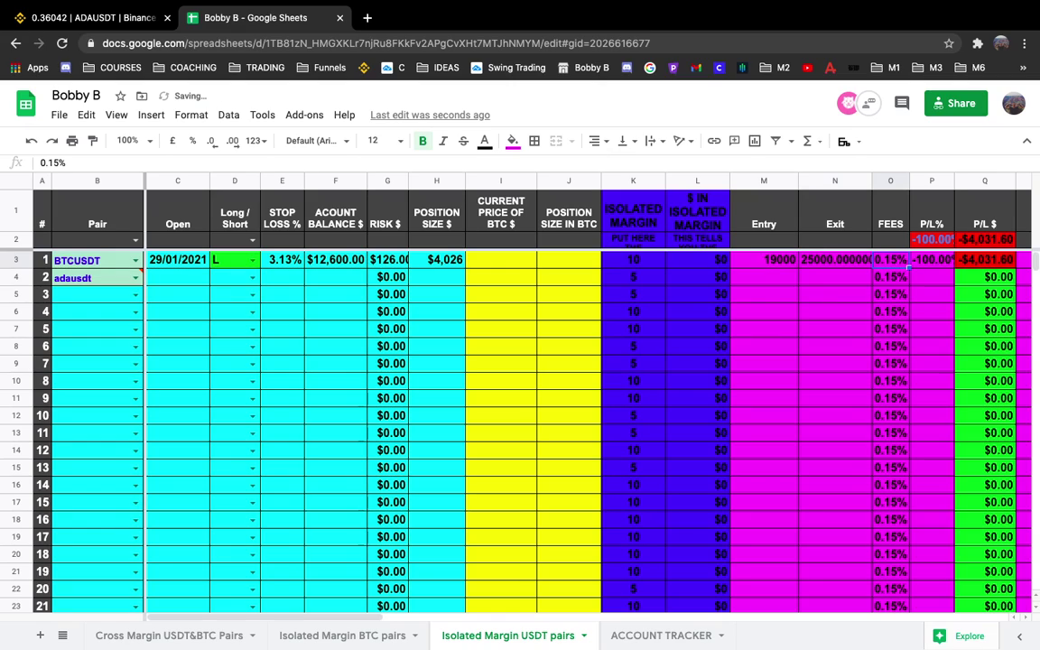
left_click(767, 260)
left_click(831, 261)
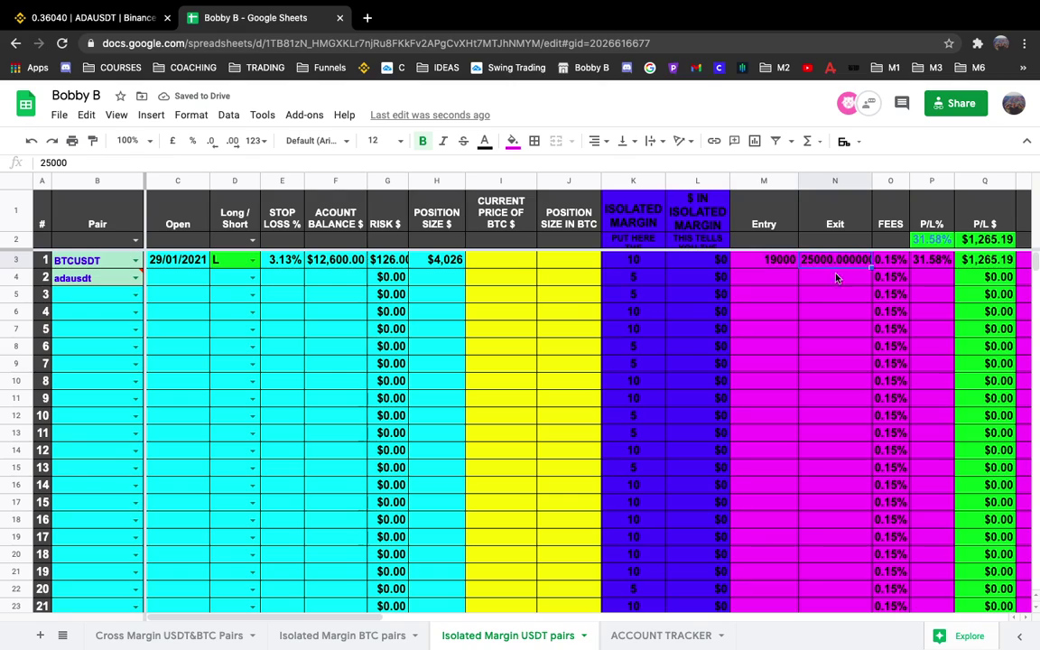
Examine the BTCUSDT trade's P/L $ and P/L% cells, and its Close and Screenshot Entry columns.
left_click(984, 260)
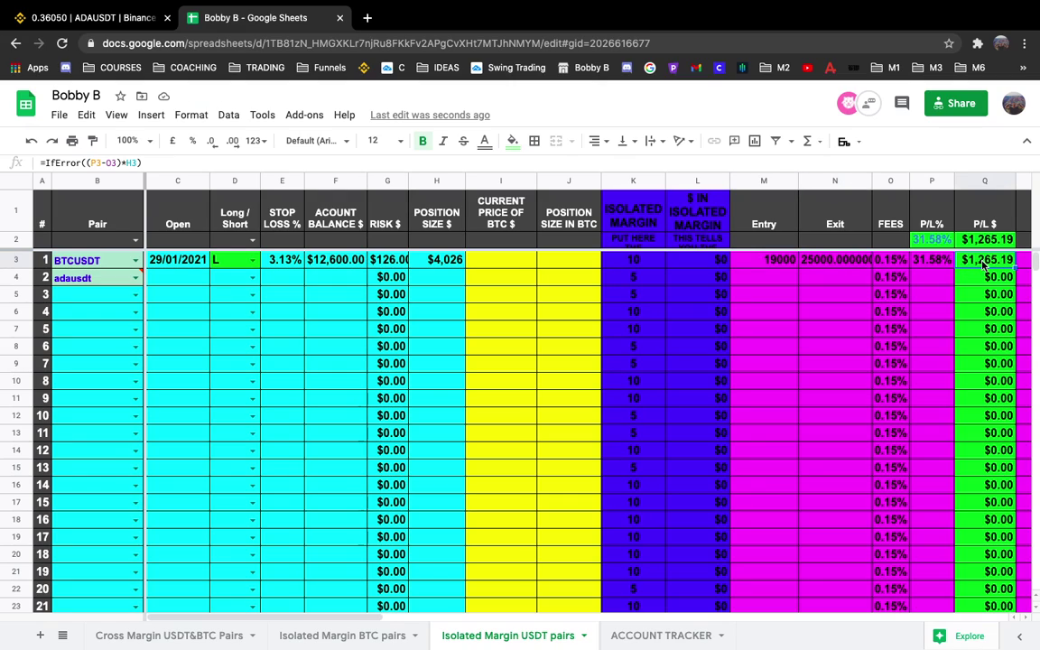
left_click(939, 262)
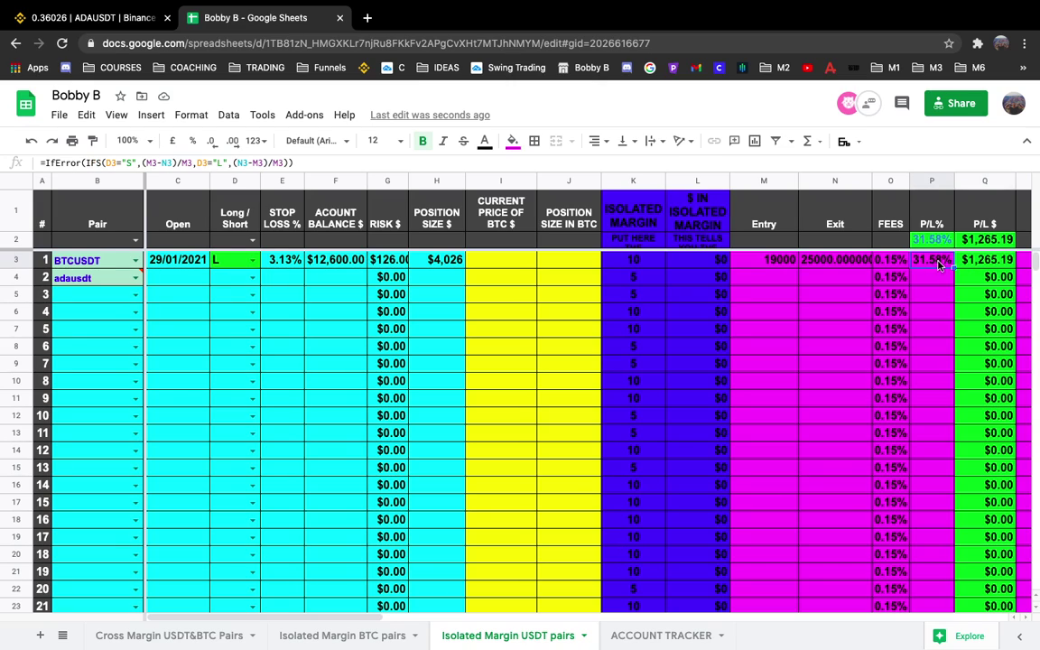
left_click(984, 261)
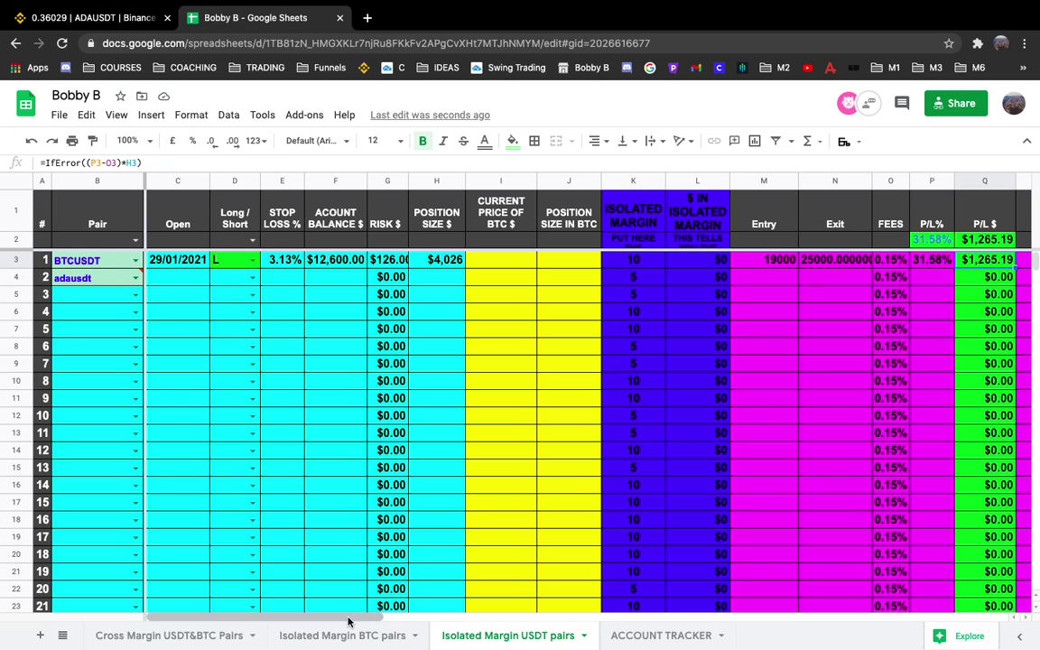
left_click_drag(348, 620, 494, 621)
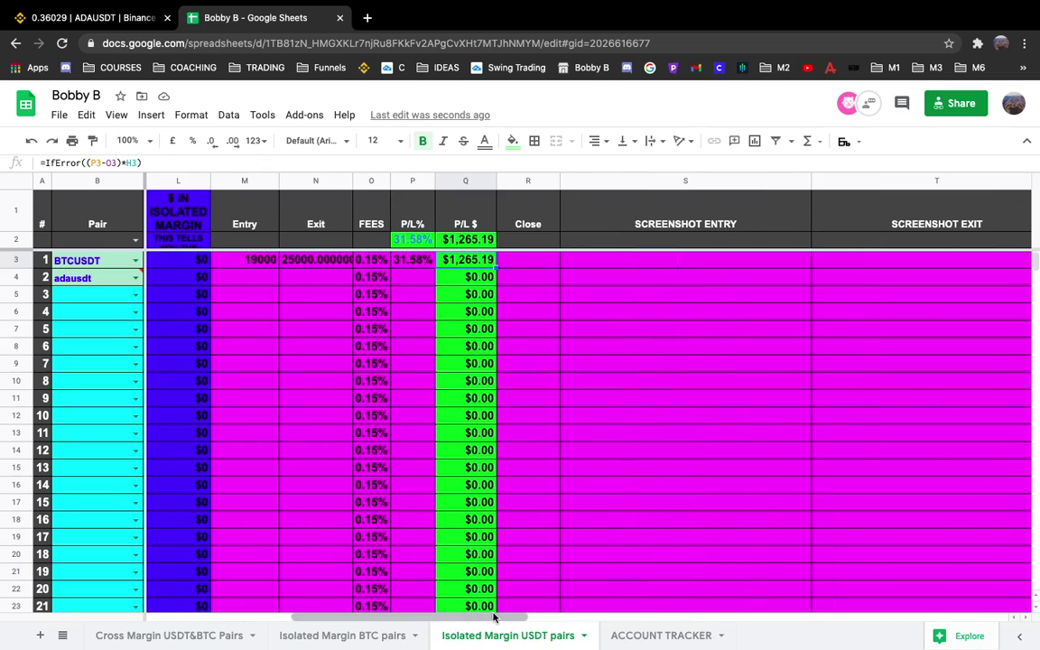
left_click(615, 260)
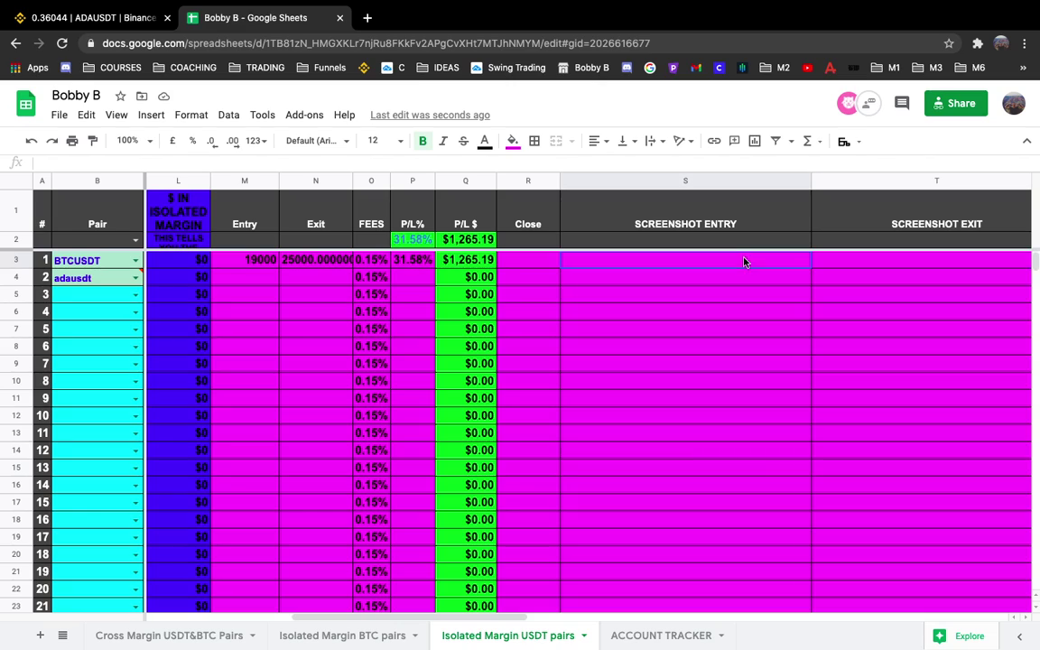
left_click(531, 262)
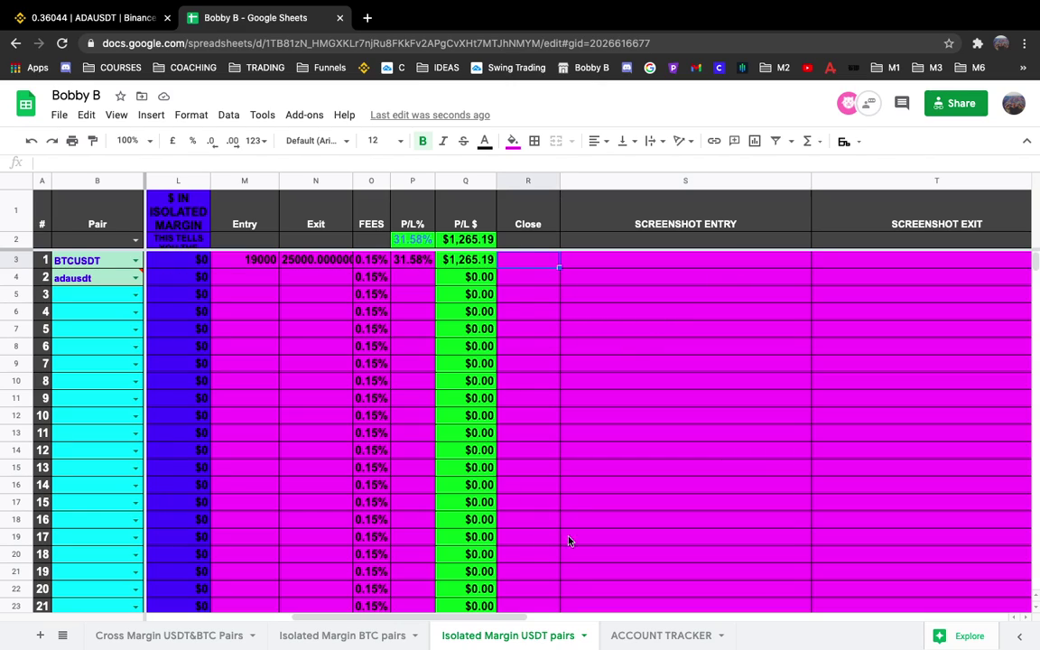
left_click_drag(493, 618, 352, 589)
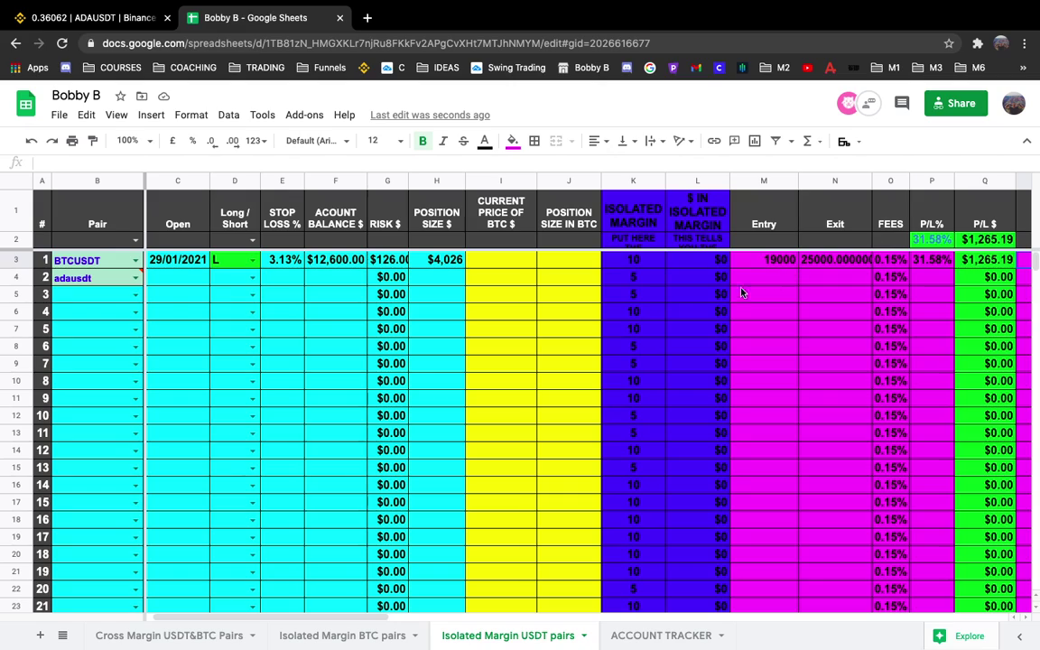
Mark the adausdt trade as short (S) with a 5% stop loss and a $12,600 account balance.
left_click(253, 277)
left_click(221, 296)
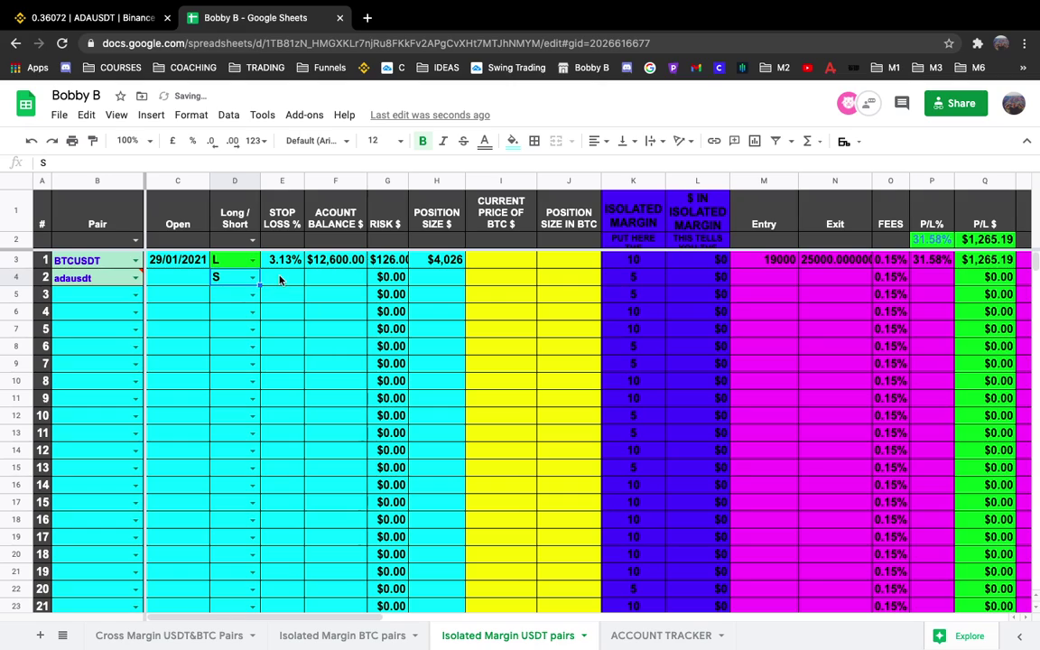
left_click(279, 280)
type("5")
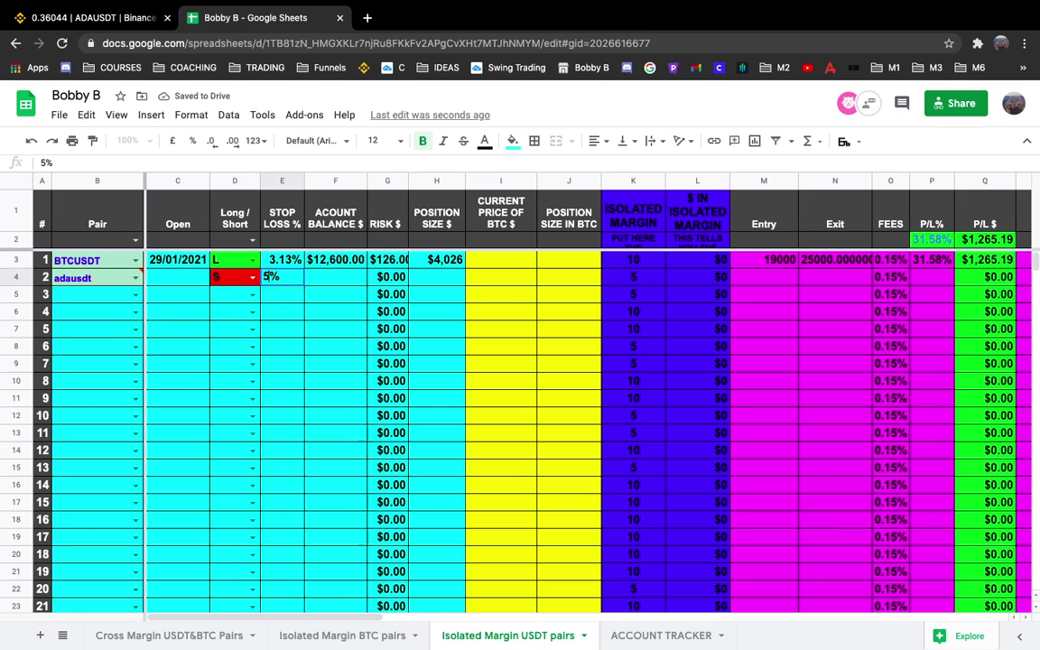
key("Tab")
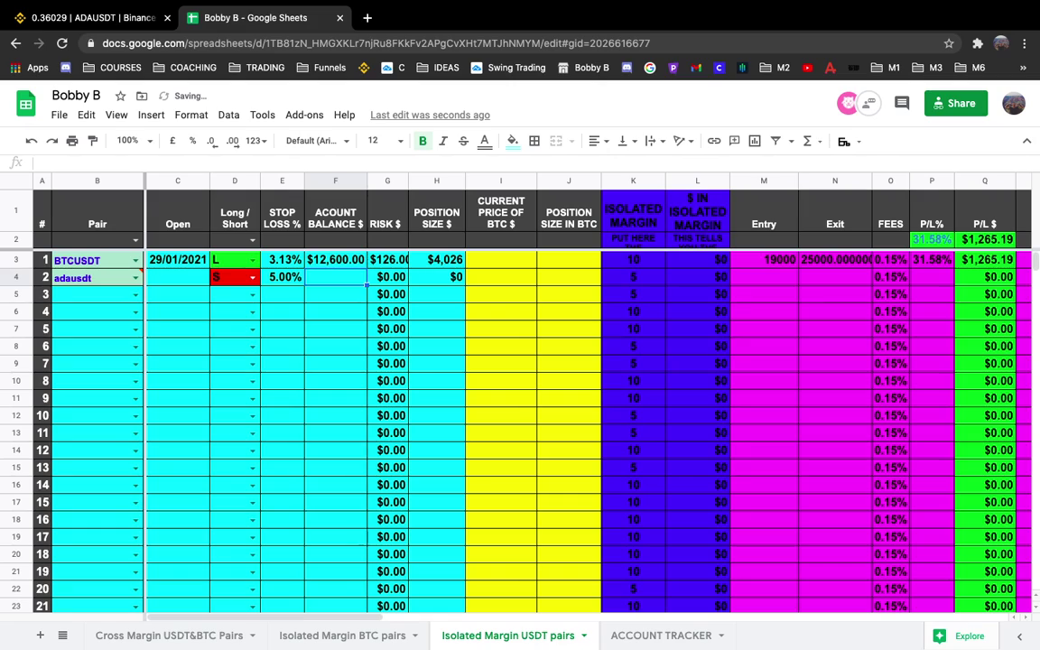
type("12")
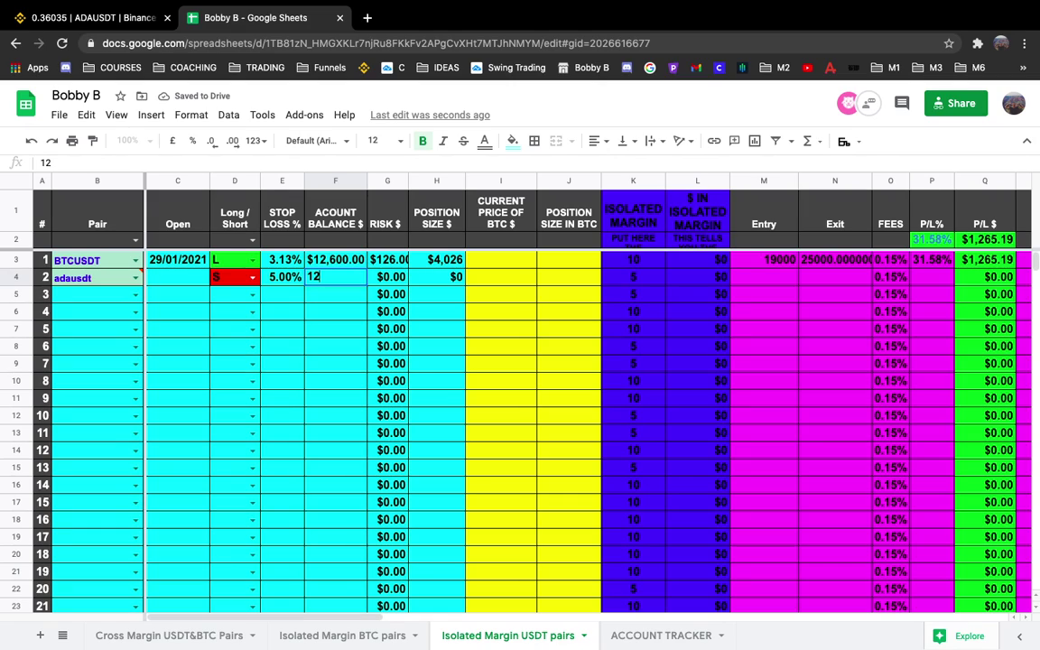
type("600")
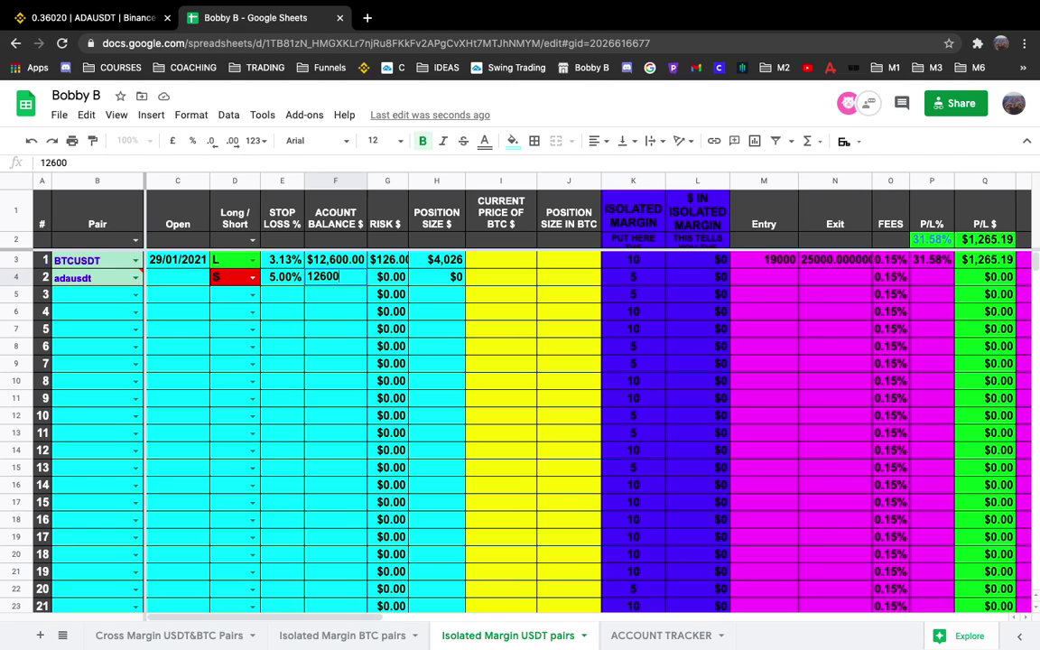
key("Tab")
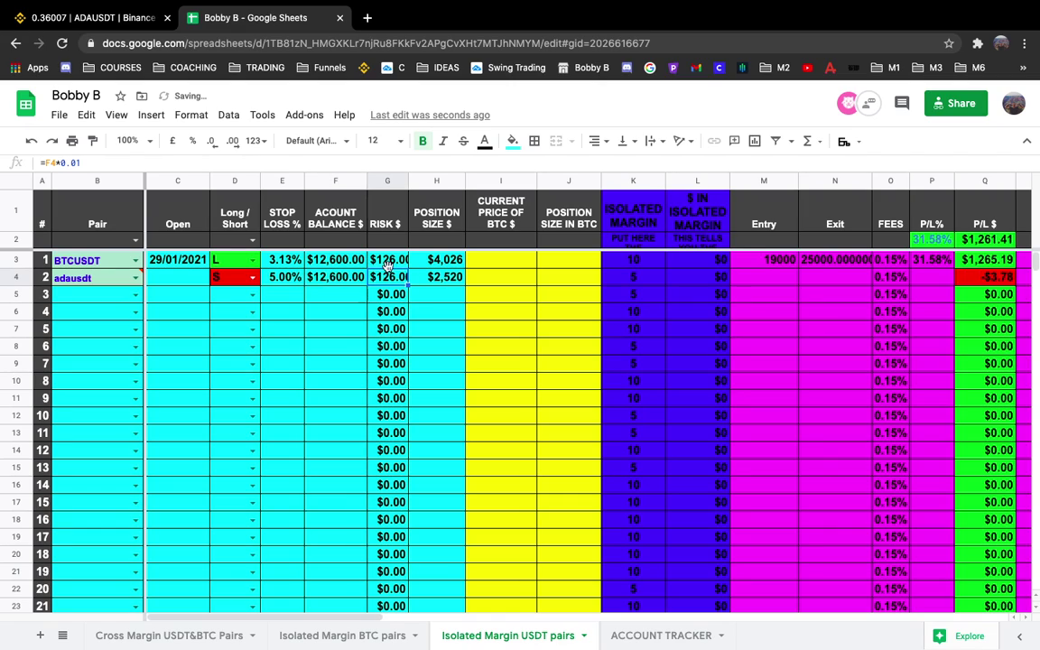
left_click(434, 279)
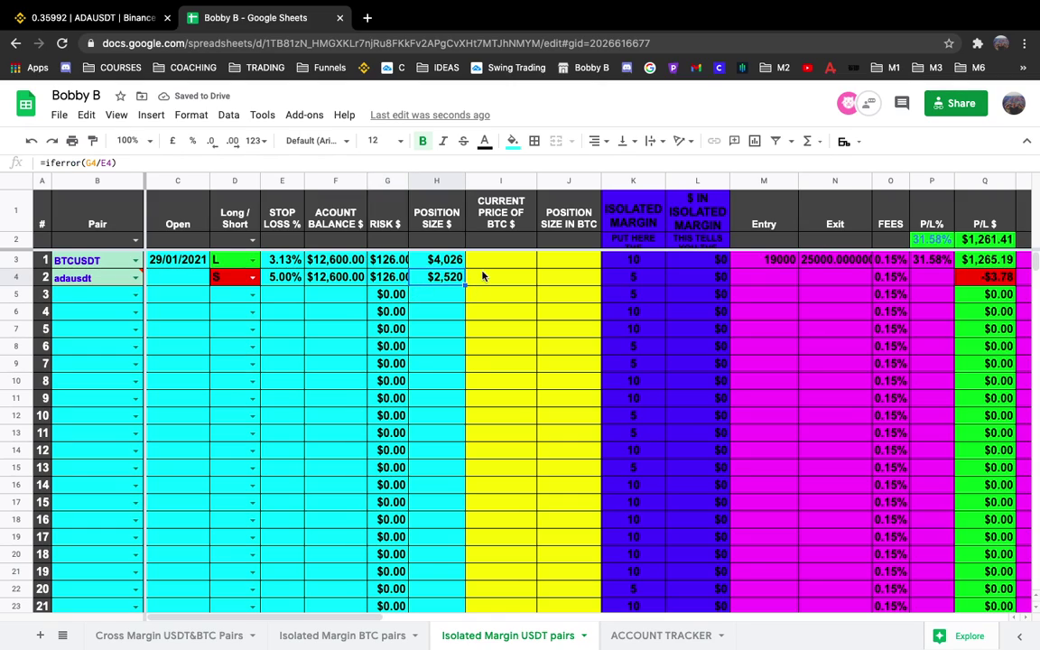
Delete the Current Price of BTC $ and Position Size in BTC columns from the sheet.
left_click(486, 278)
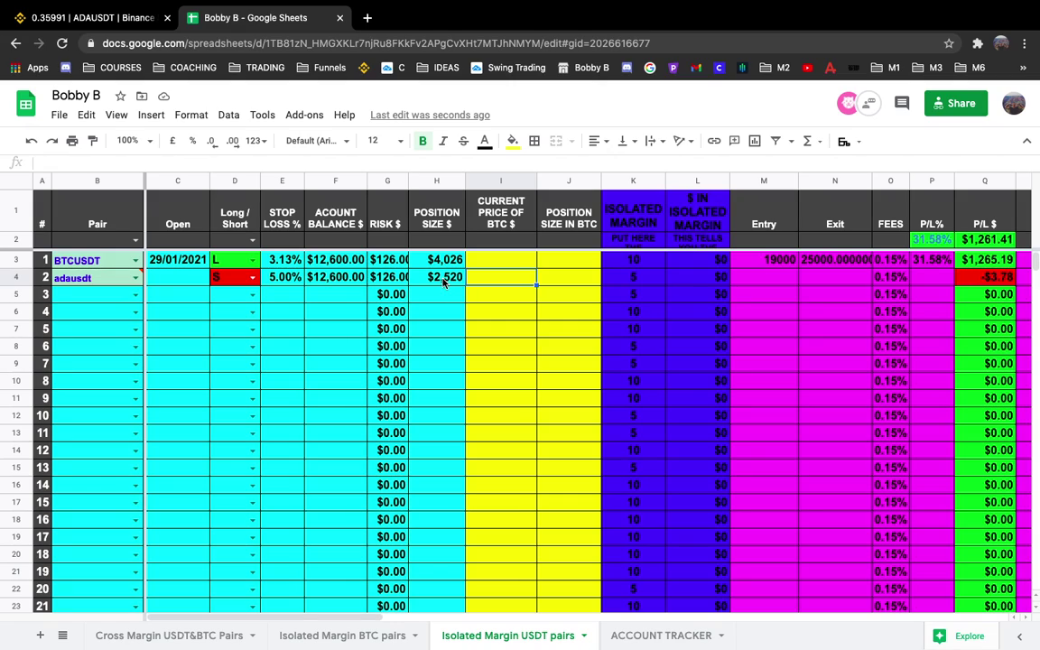
left_click(499, 183)
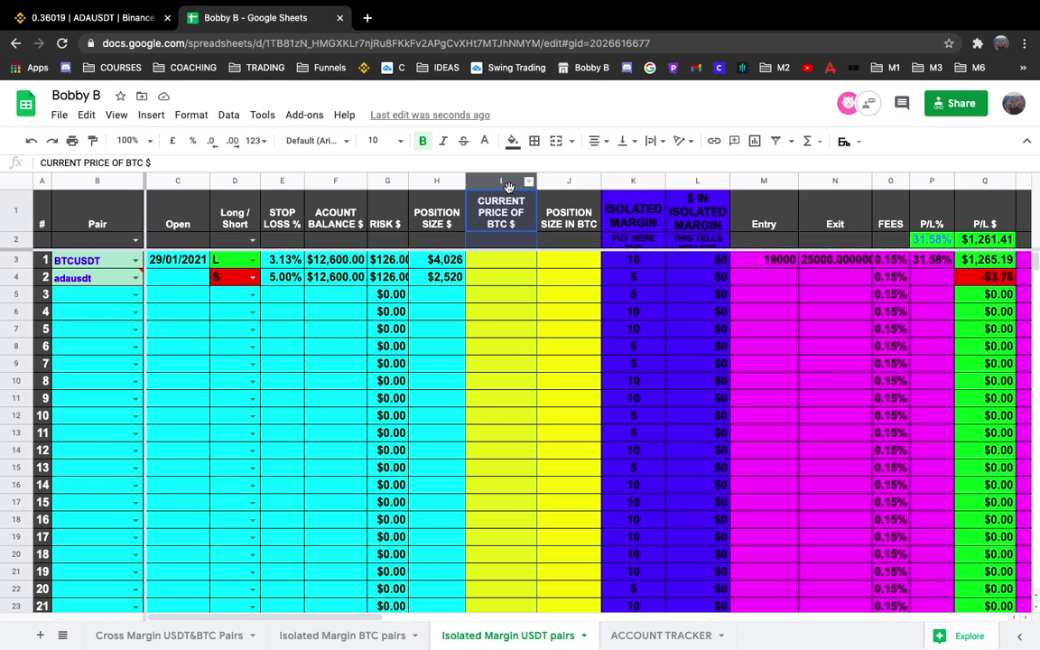
mouse_move(506, 183)
left_mouse_down()
mouse_move(460, 165)
mouse_move(501, 159)
mouse_move(511, 171)
left_mouse_up()
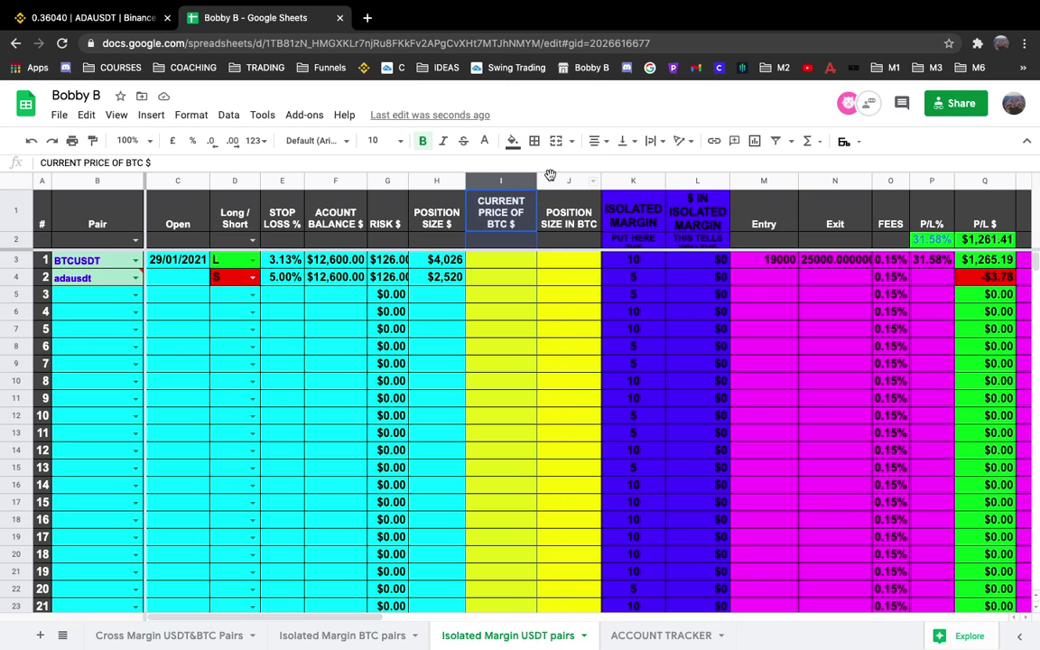
left_click(553, 179, "shift")
right_click(551, 178)
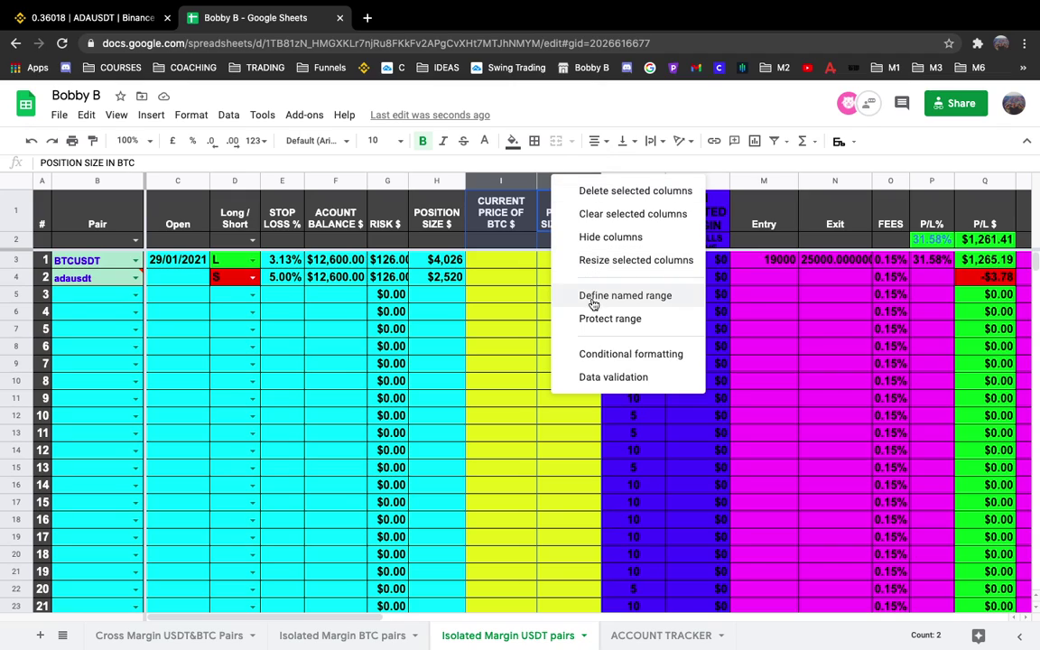
left_click(608, 195)
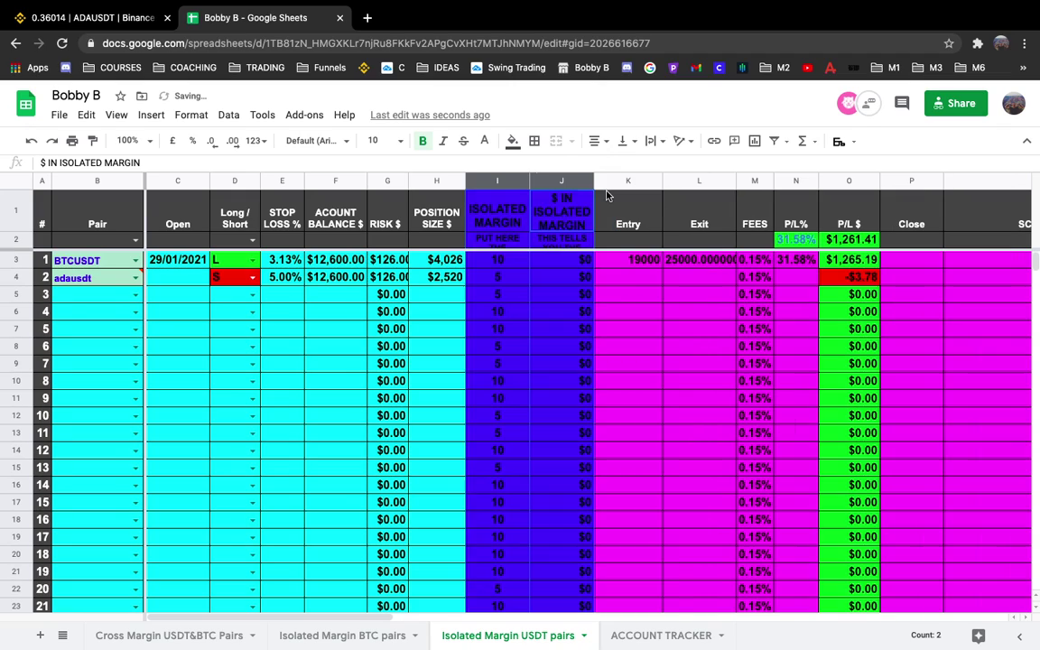
Check the adausdt position size, switch to Binance and set the ADA/USDT order form to a market buy.
left_click(456, 282)
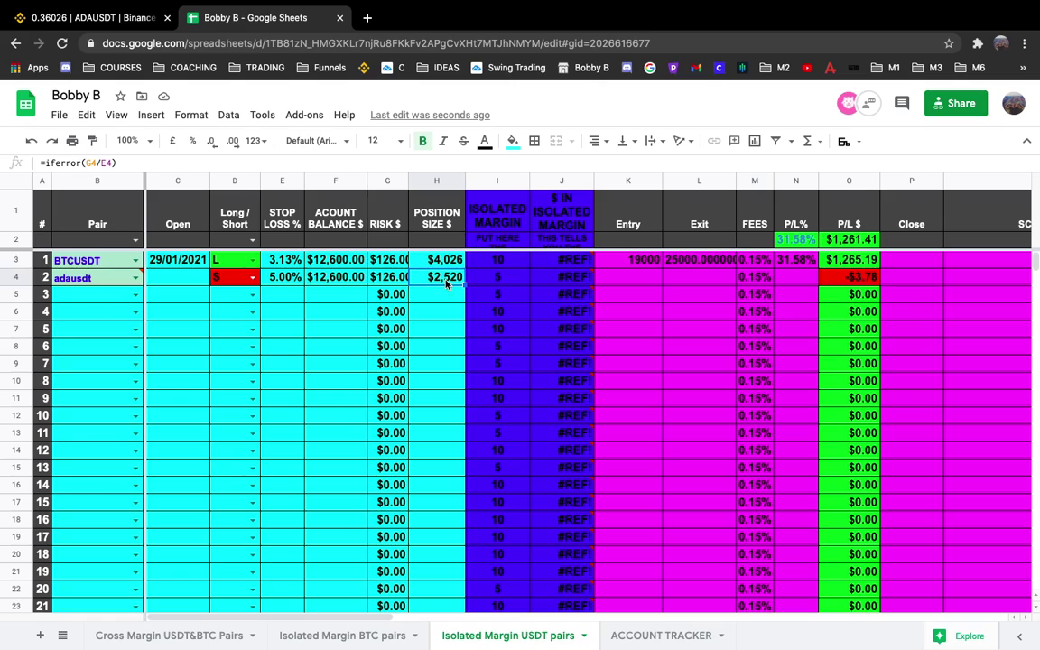
left_click(64, 23)
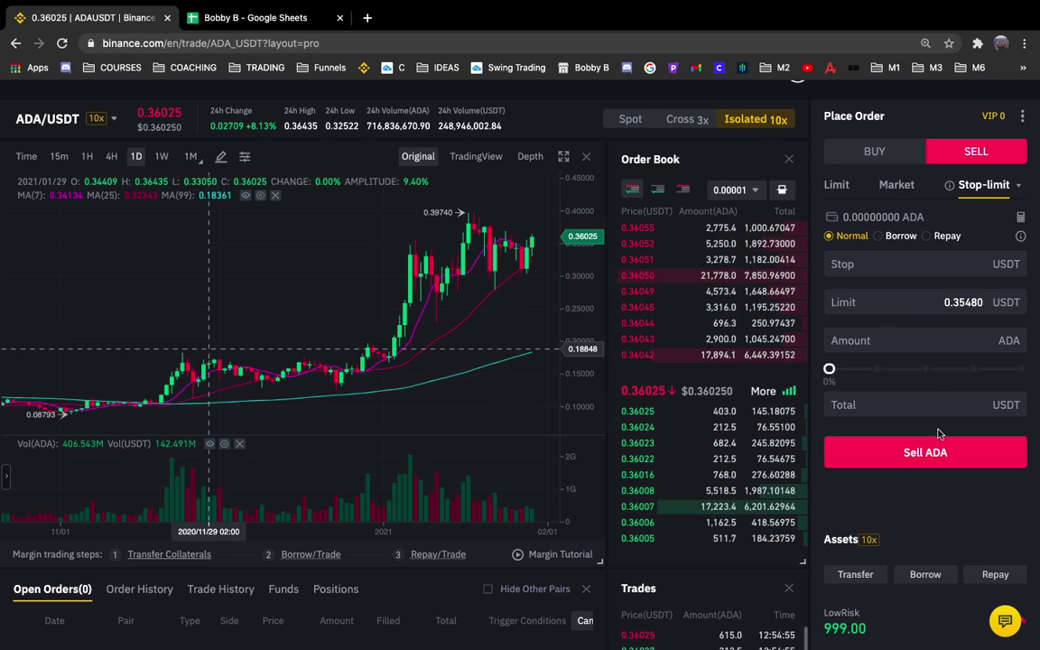
left_click(857, 151)
left_click(897, 184)
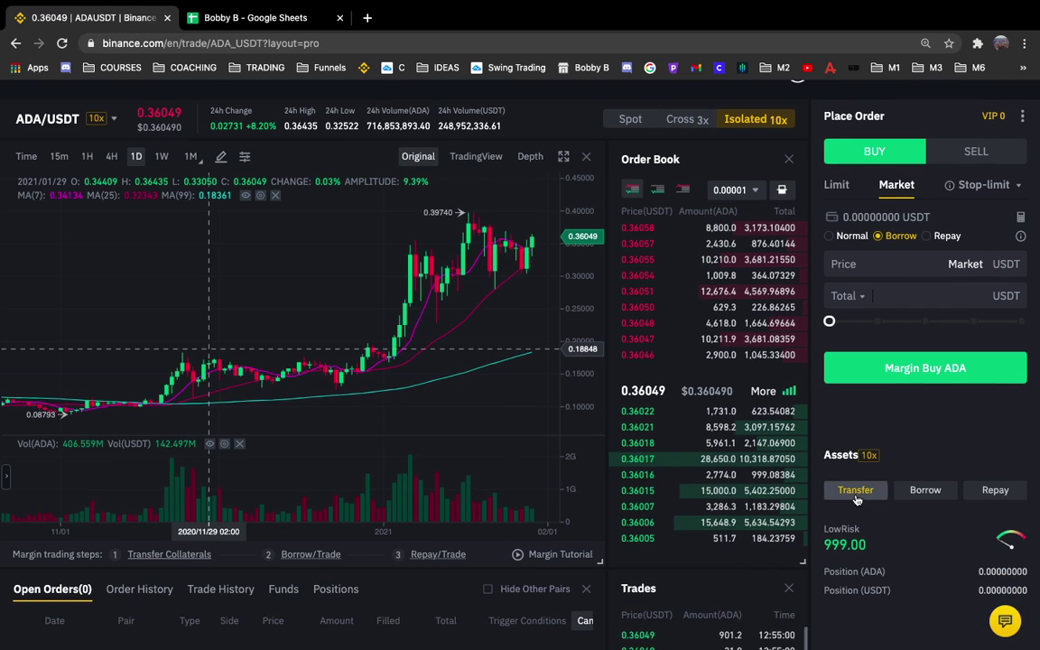
Start a margin transfer with USDT as the coin, going from Spot to ADAUSDT Isolated.
left_click(855, 522)
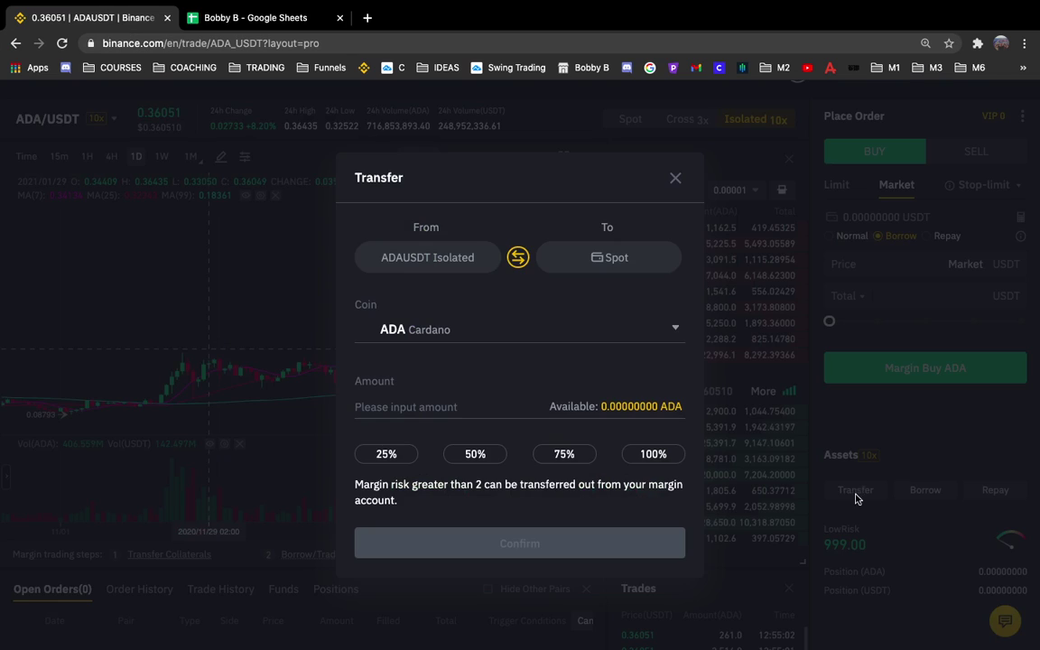
left_click(475, 336)
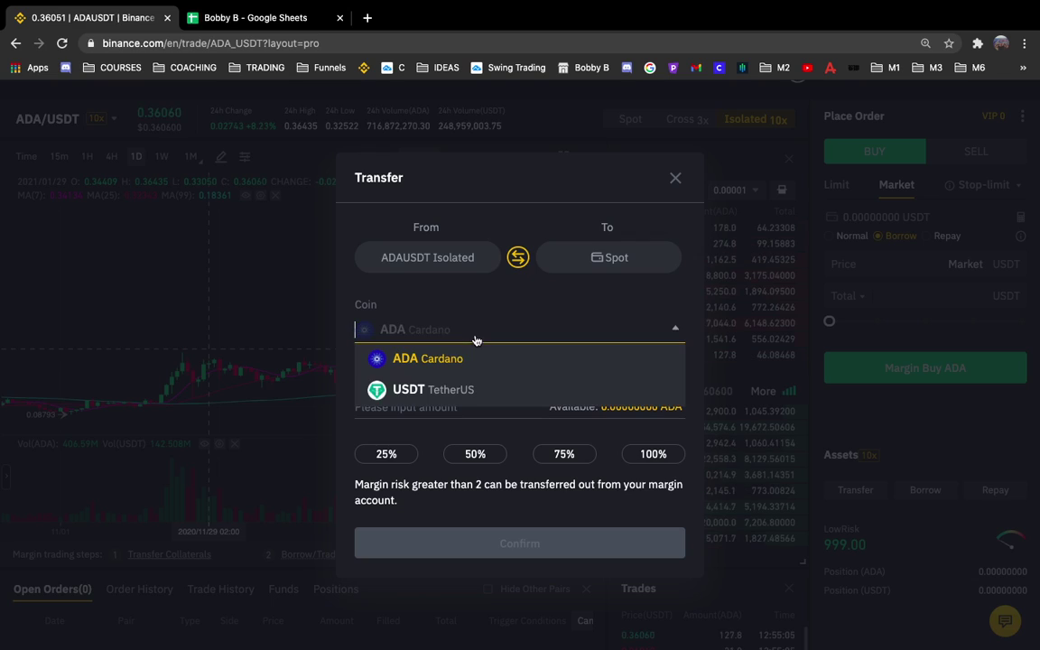
left_click(461, 389)
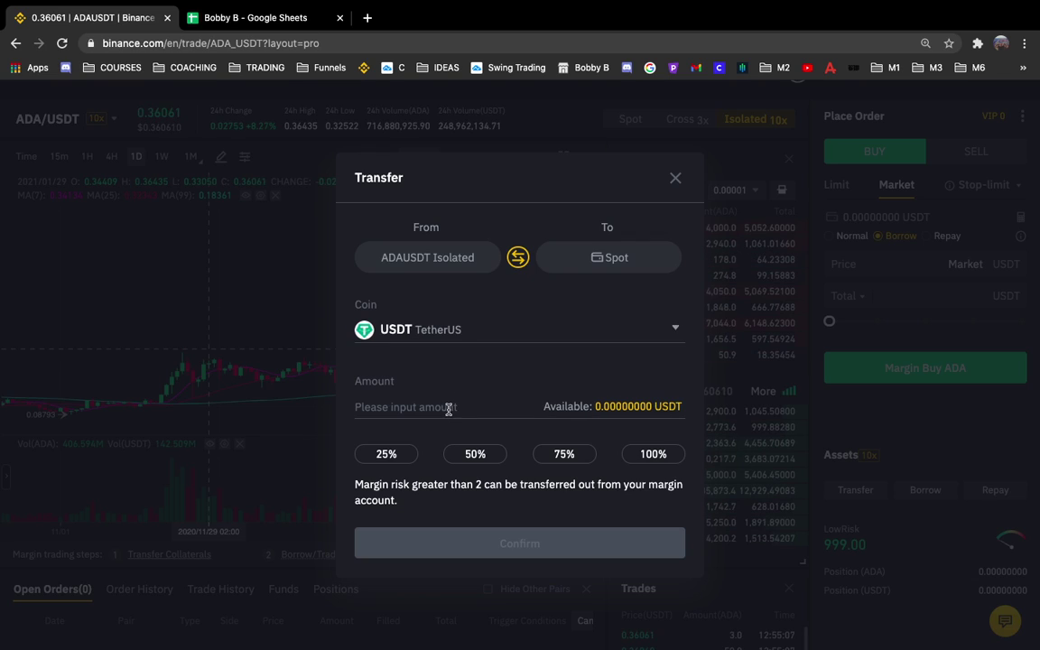
left_click(449, 407)
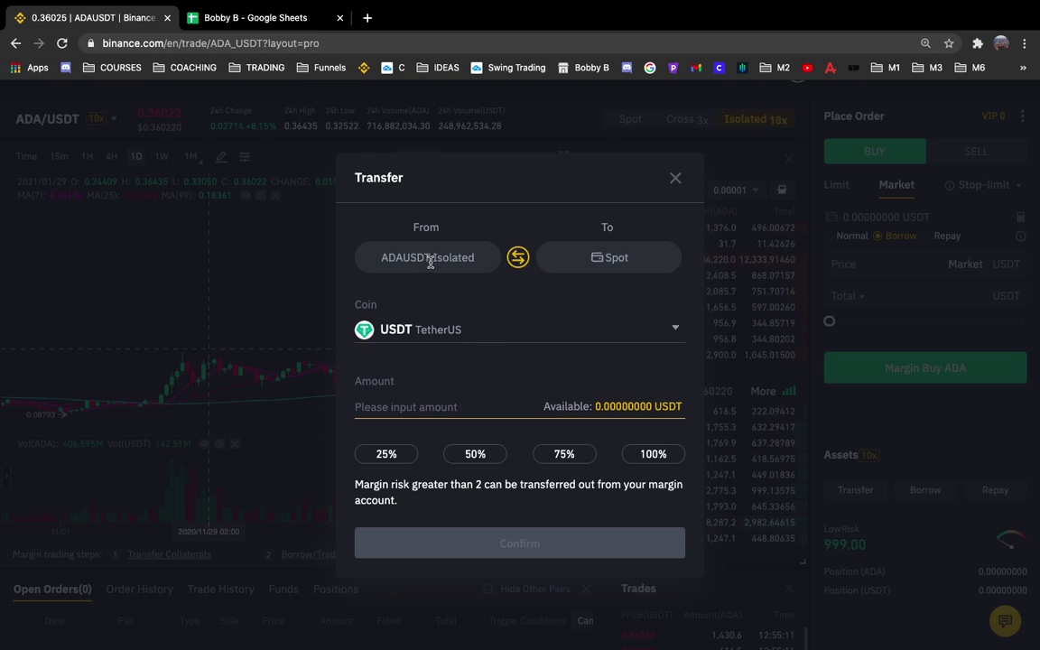
left_click(516, 259)
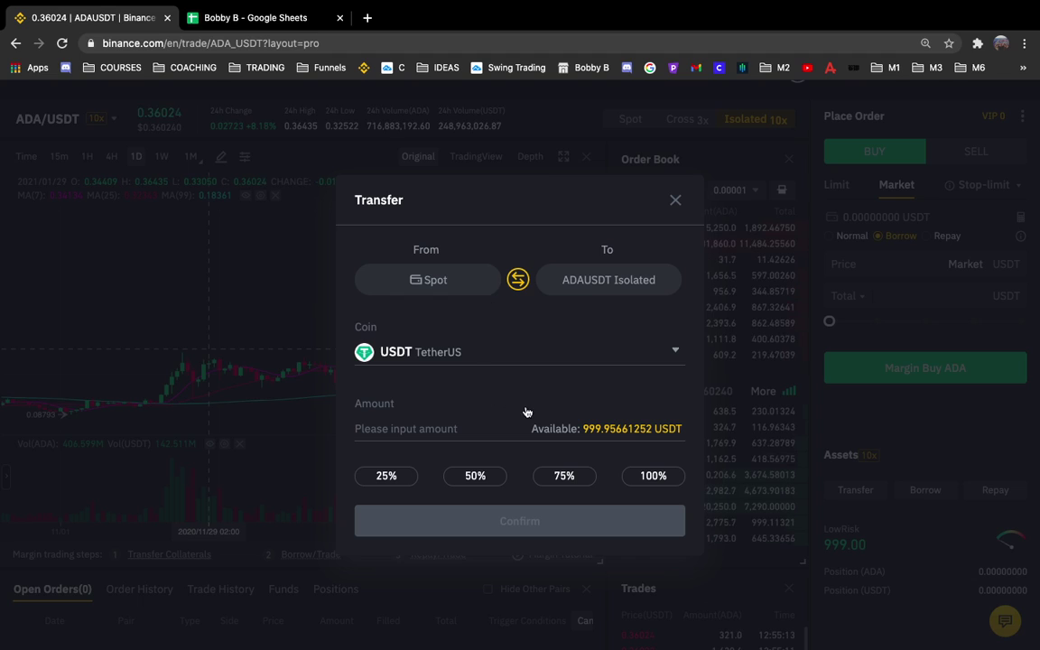
left_click(426, 433)
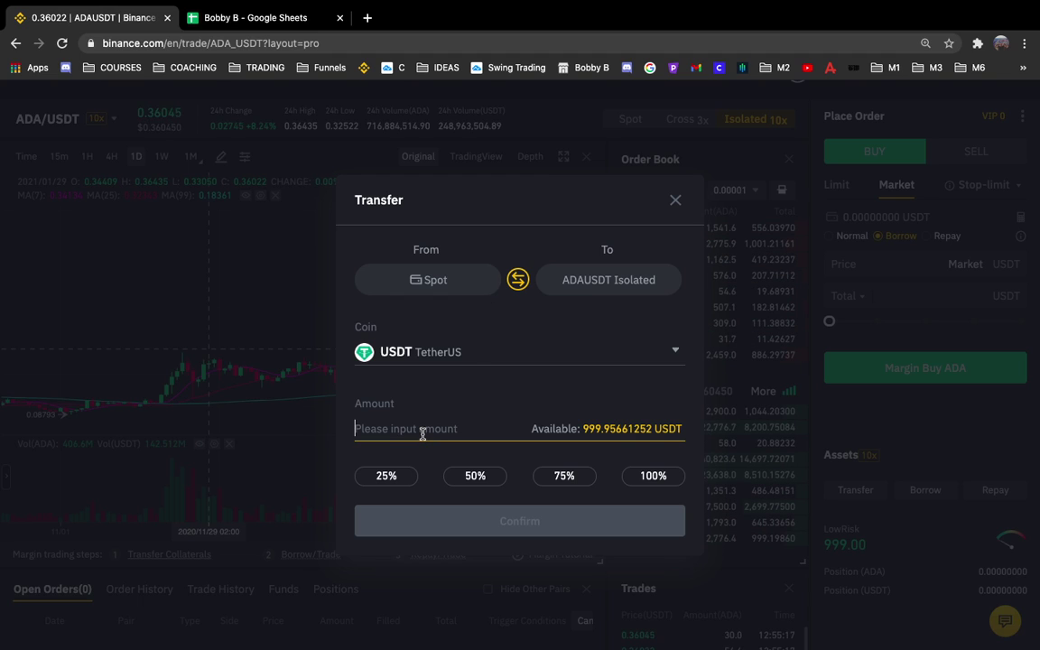
Check the adausdt position size in the Google Sheets tracker, return to Binance and transfer 500 USDT into the isolated account.
left_click(277, 23)
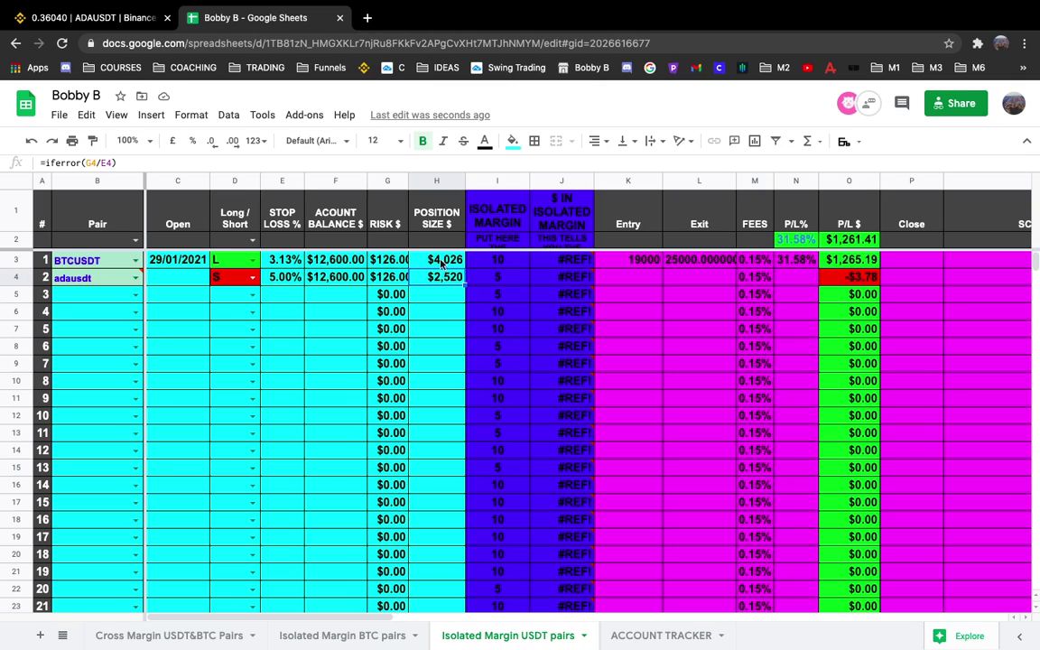
left_click(141, 11)
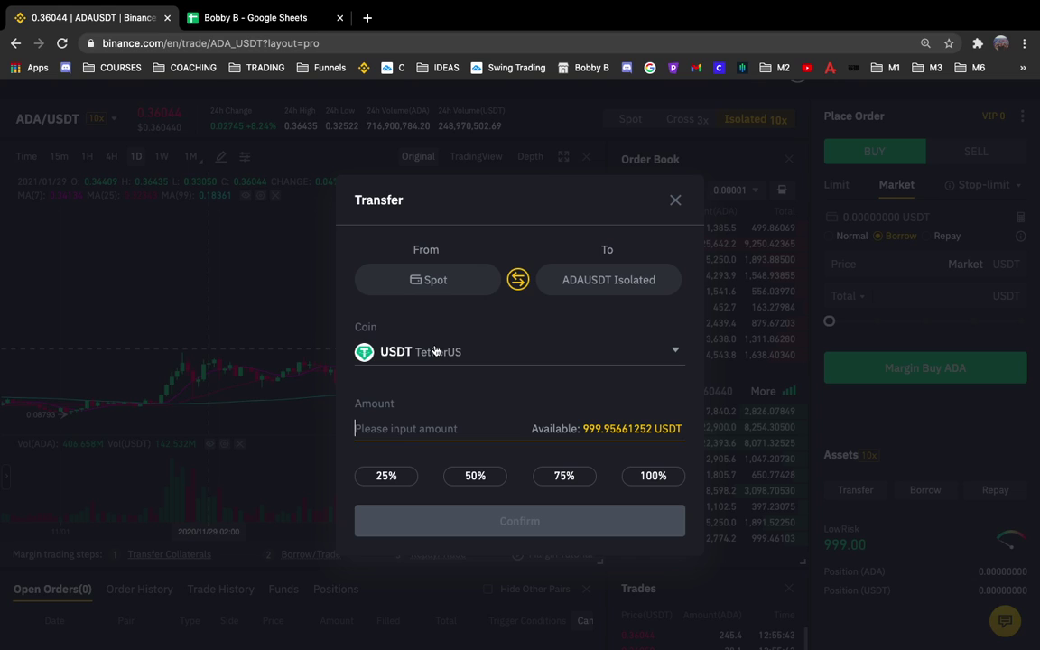
type("5000")
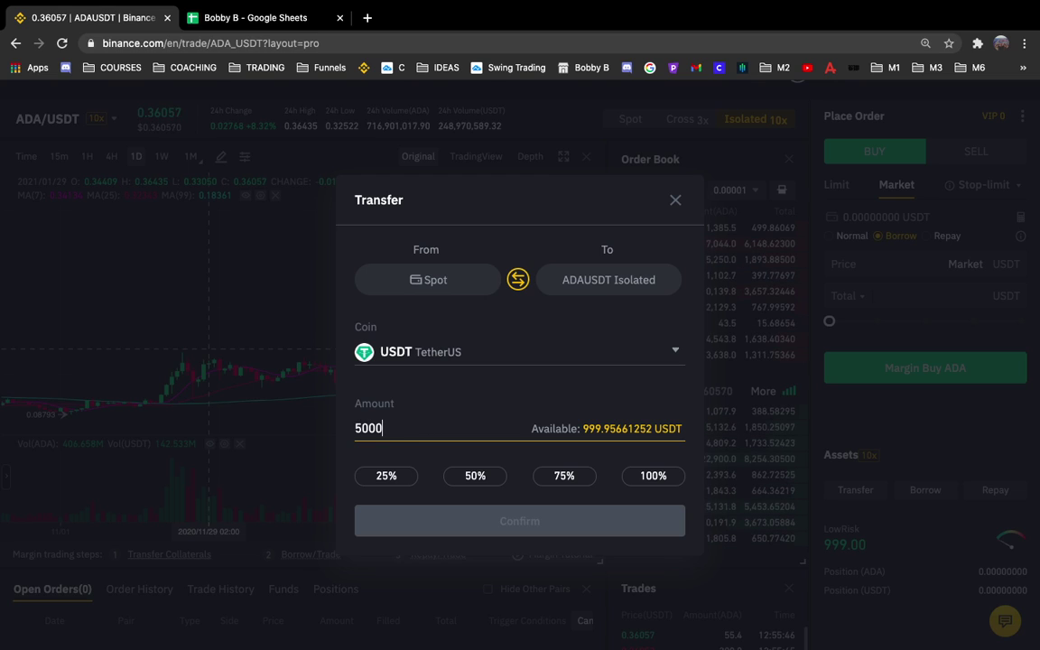
key("BackSpace")
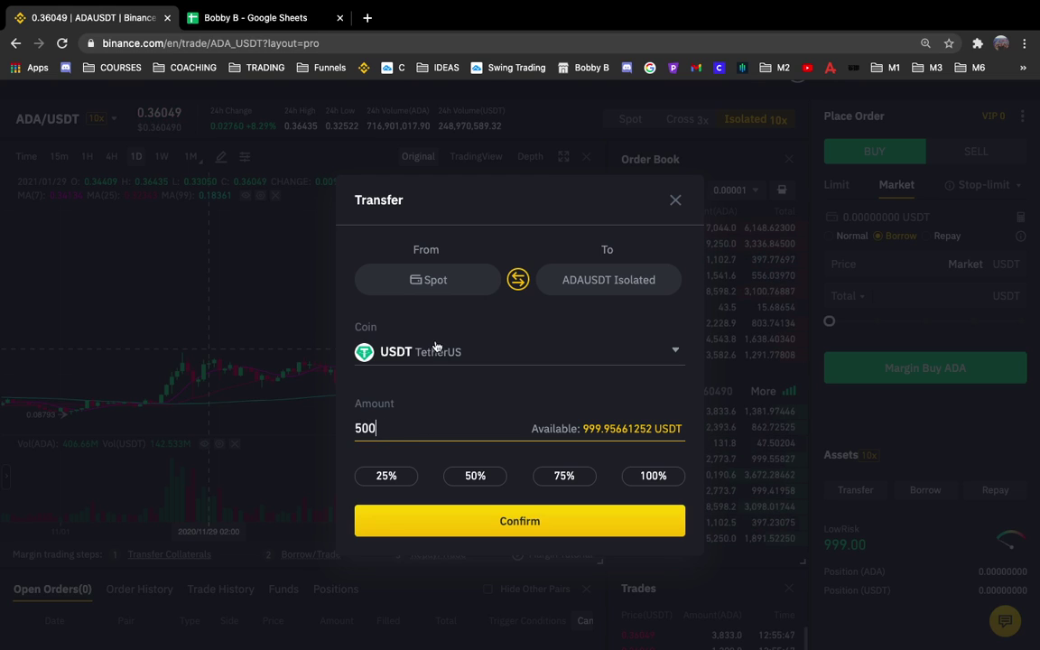
left_click(515, 533)
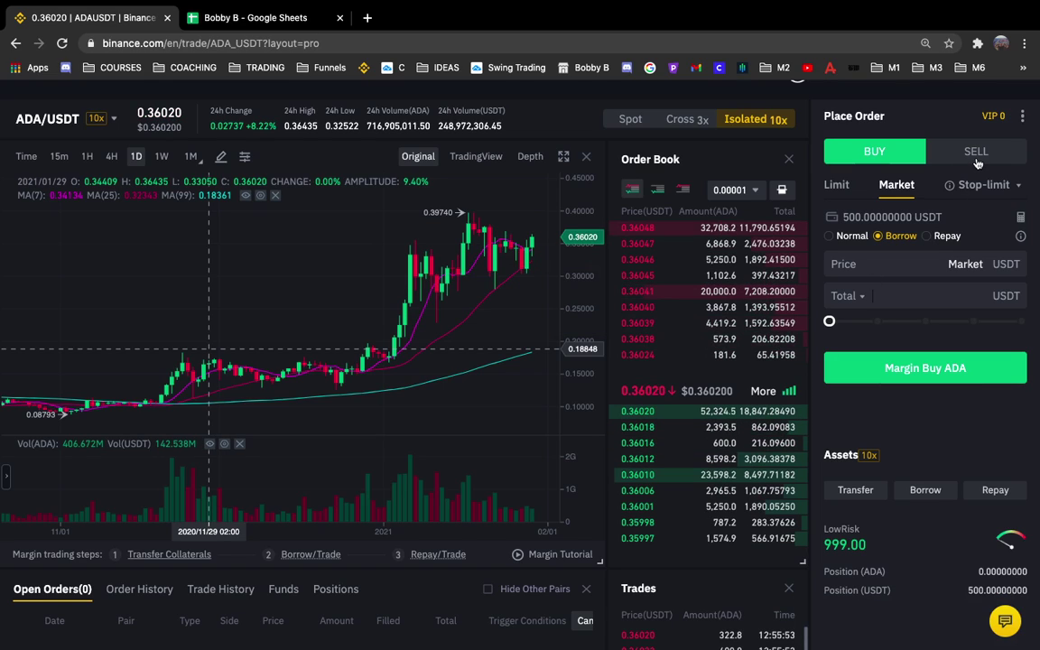
Set the ADA/USDT order form to a market sell in Borrow mode.
left_click(976, 153)
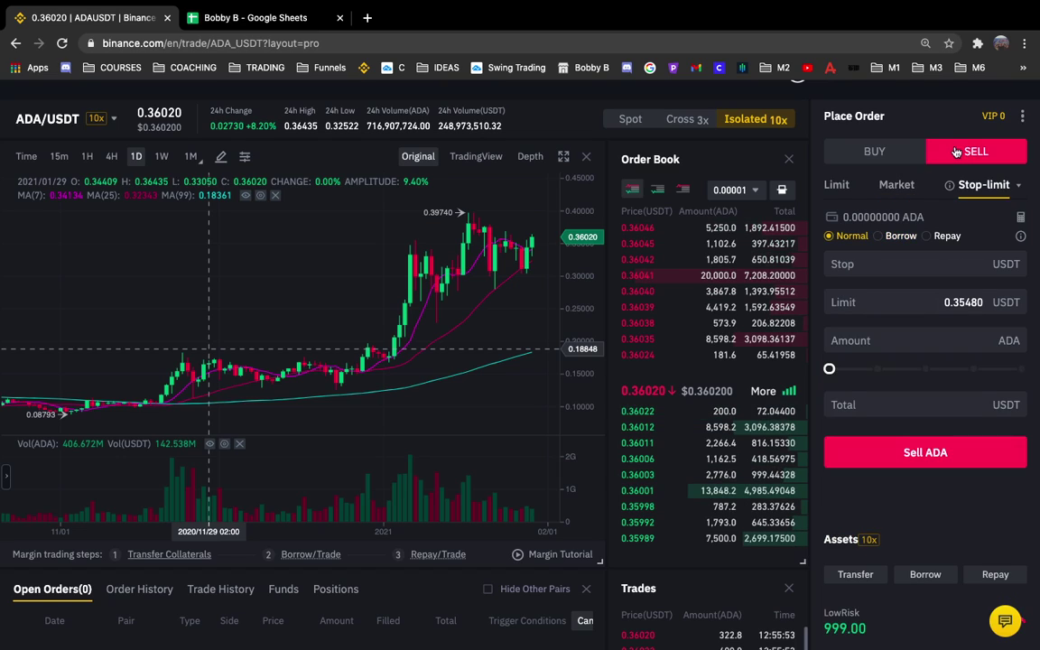
left_click(872, 154)
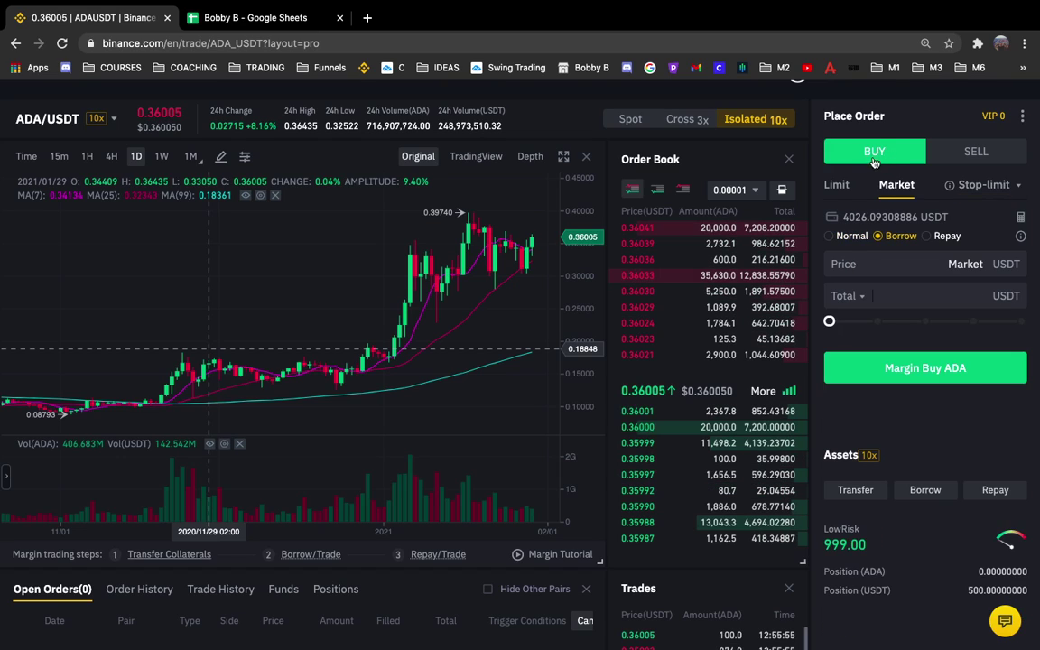
left_click(976, 152)
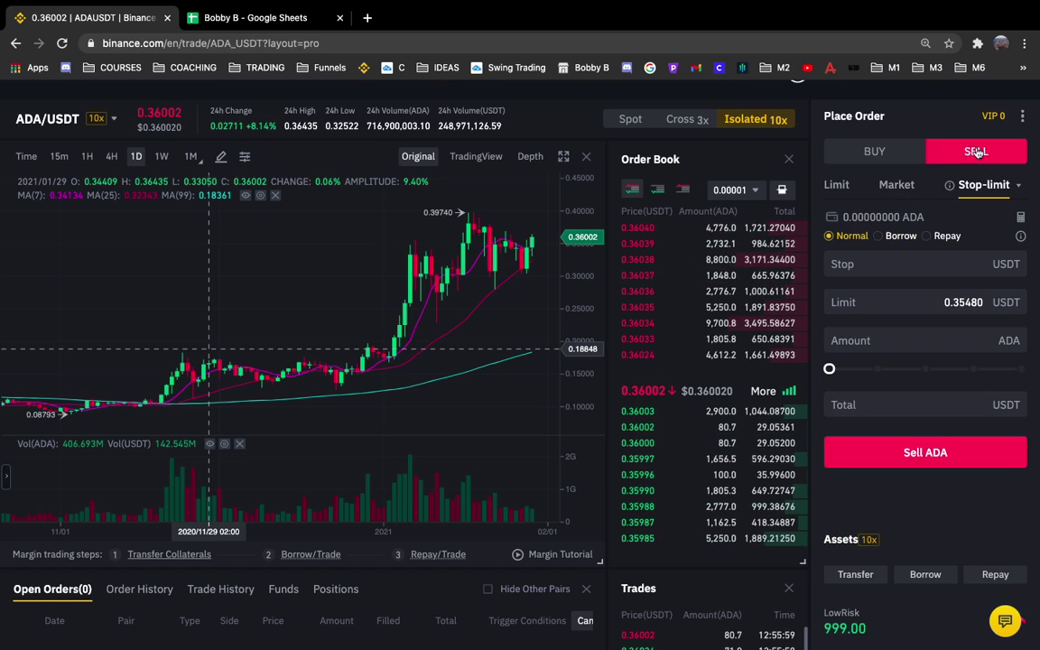
left_click(898, 185)
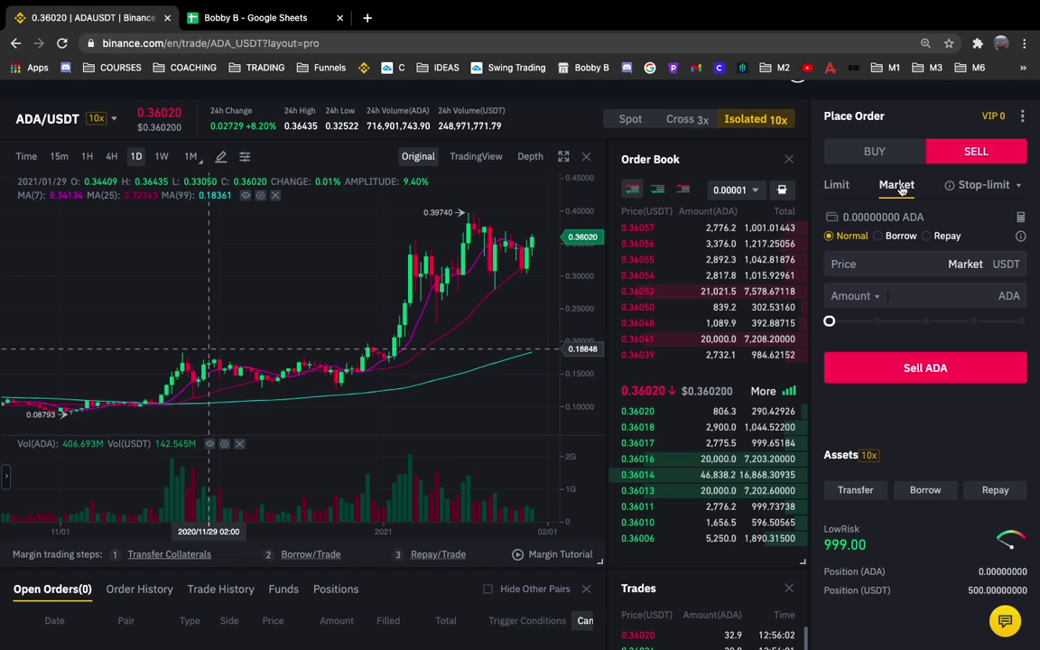
left_click(894, 236)
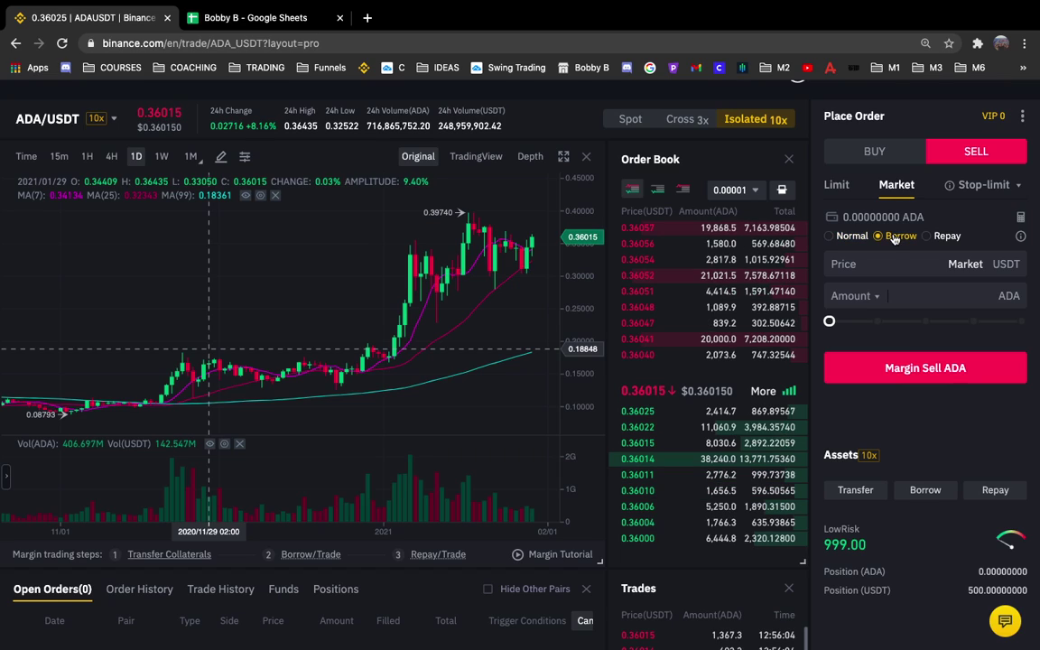
Size the sell order by Total instead of Amount and enter 2520 USDT, checking the position size in the tracker sheet.
left_click(882, 305)
left_click(894, 297)
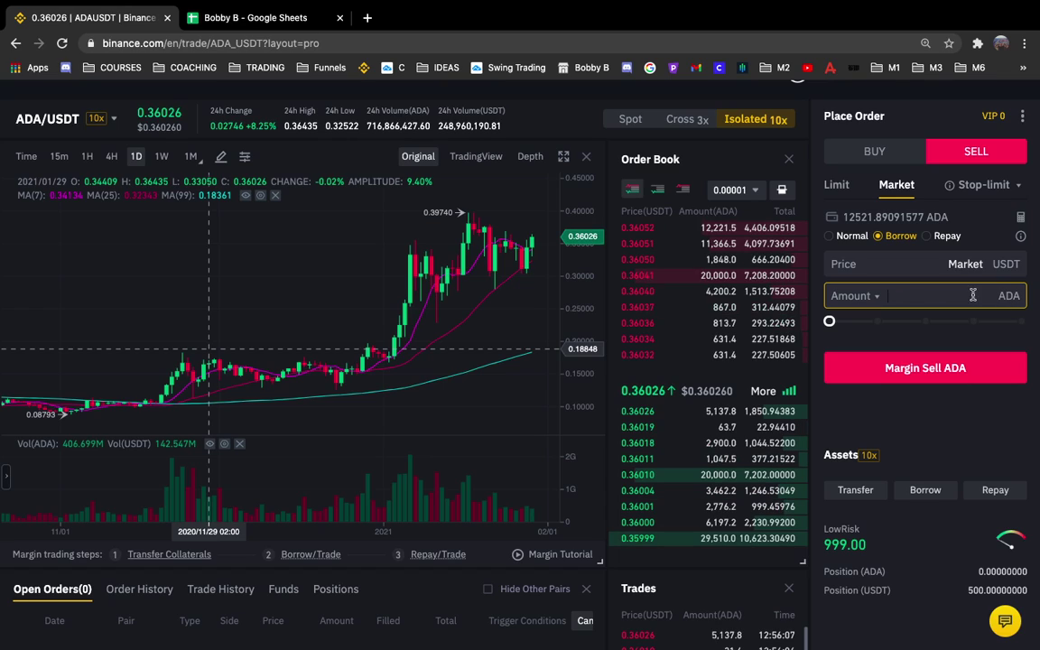
left_click(878, 299)
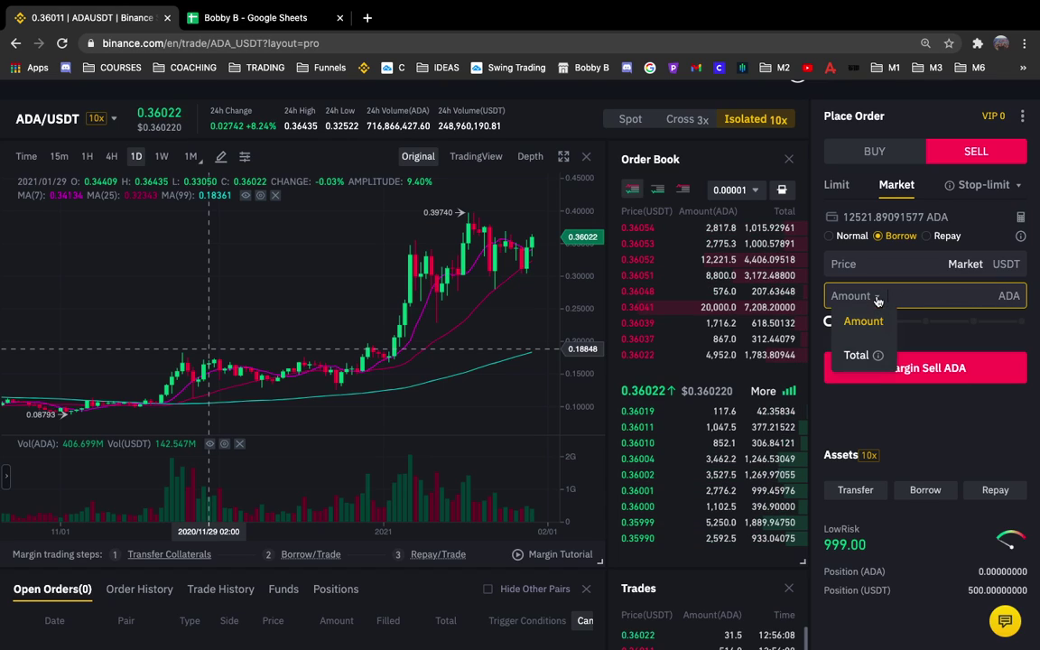
left_click(866, 356)
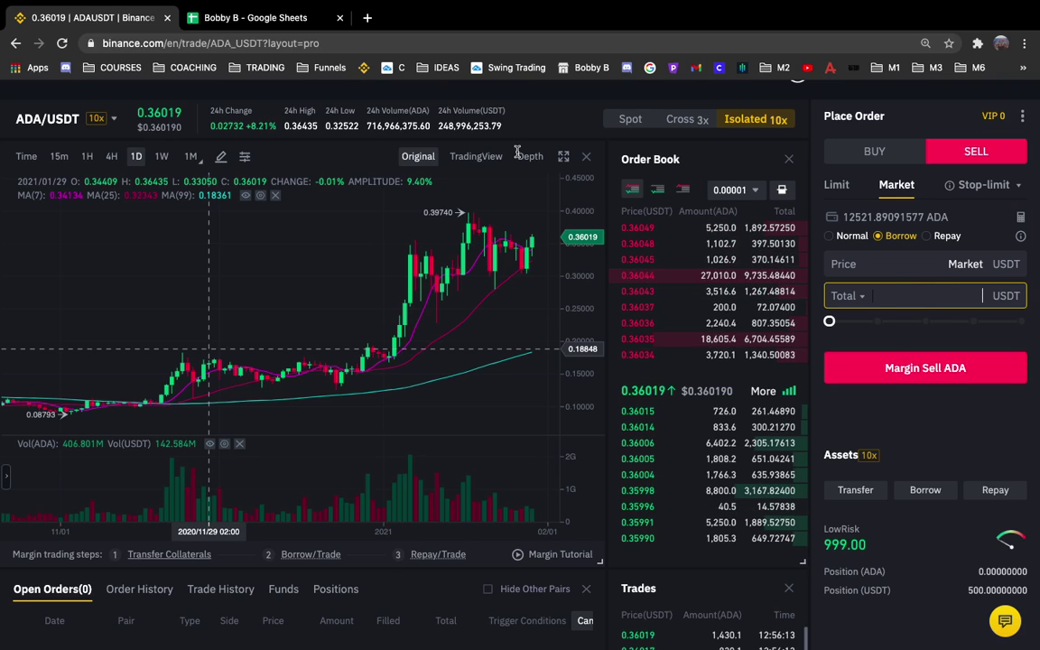
left_click(267, 19)
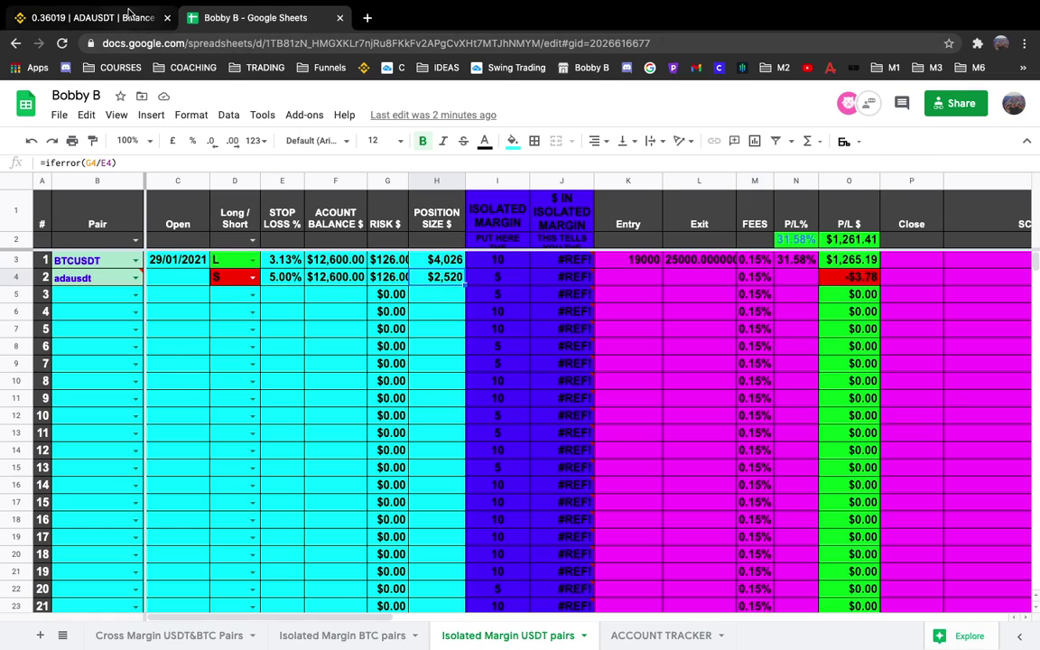
left_click(86, 17)
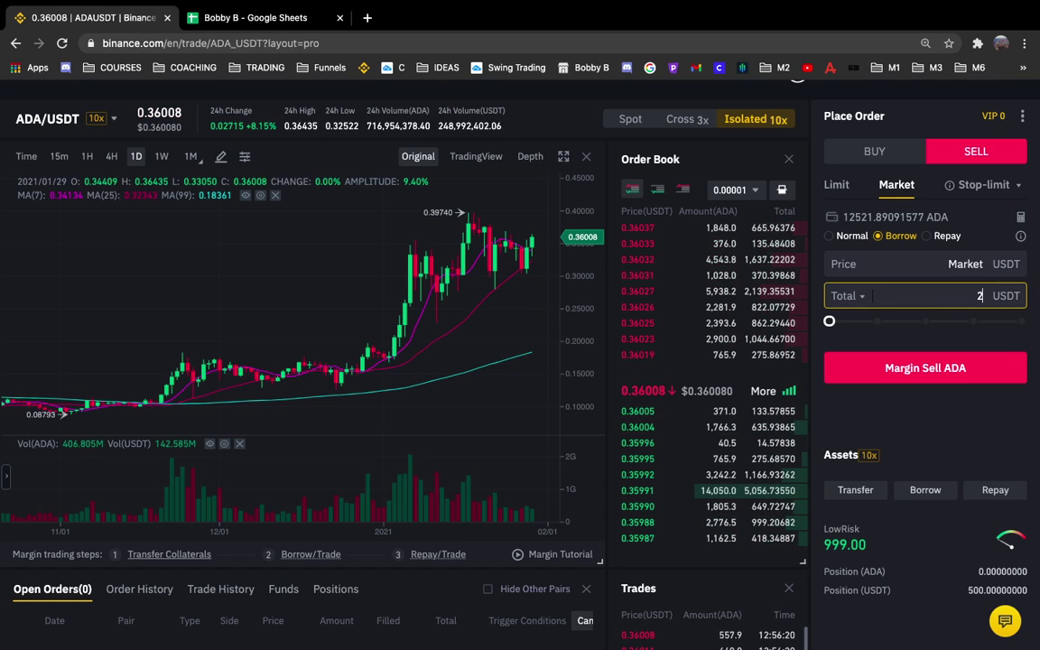
type("2520")
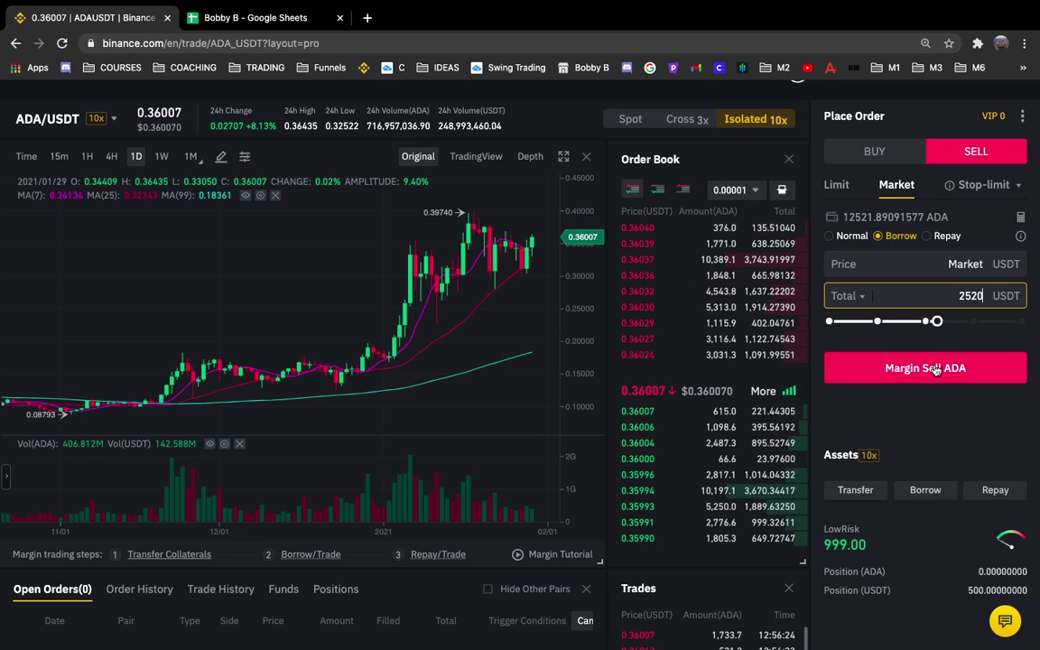
Switch the order form to a stop-limit buy for ADA and set the stop price to 0.404 USDT.
left_click(891, 151)
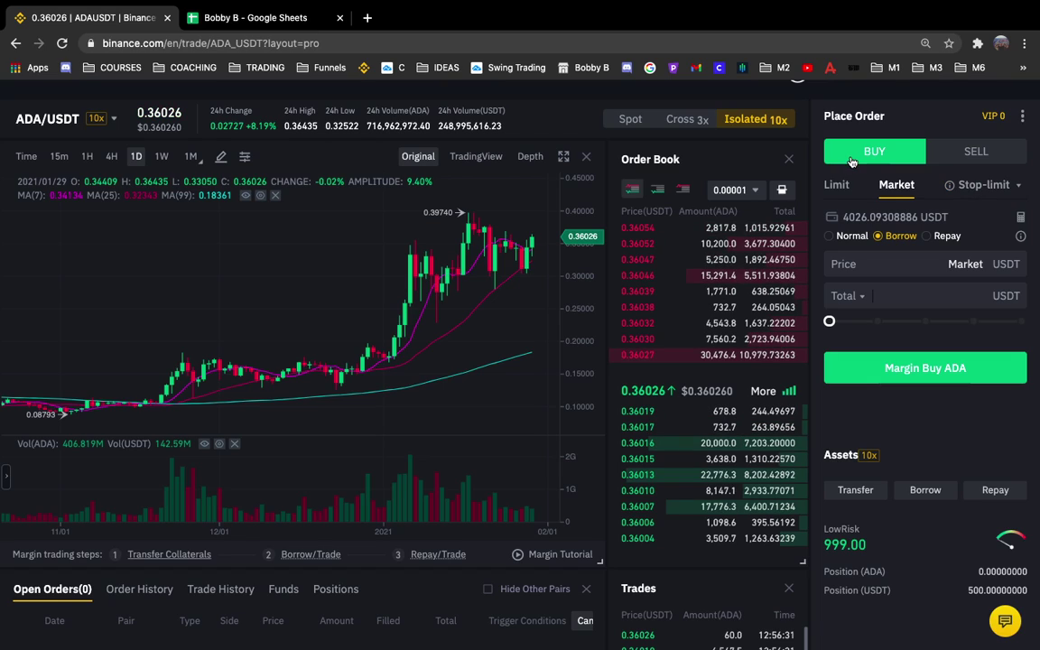
left_click(980, 184)
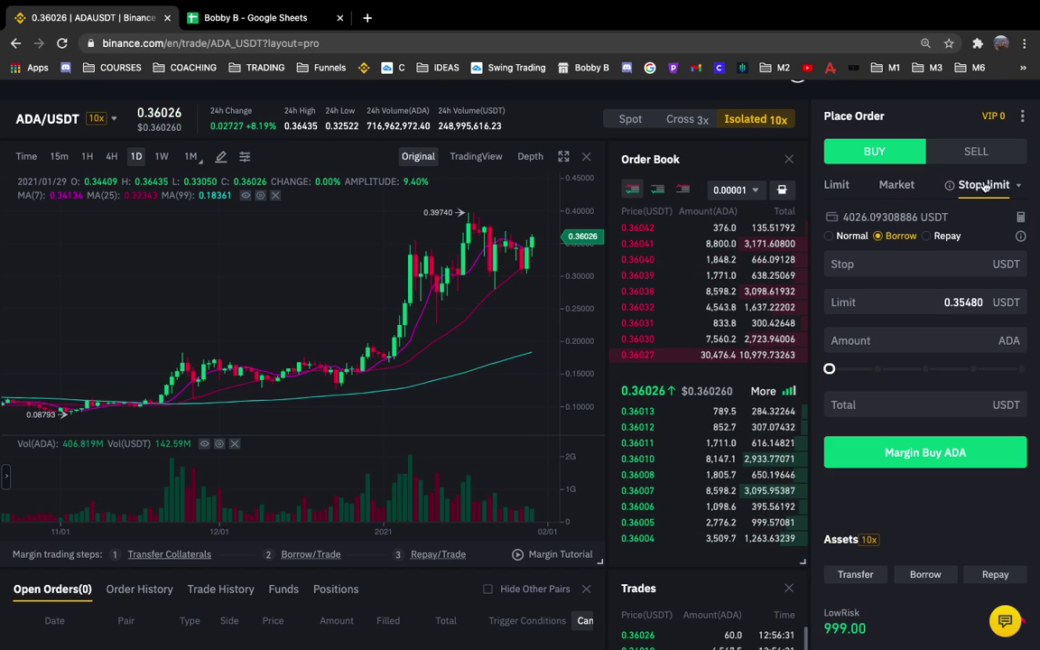
left_click(911, 260)
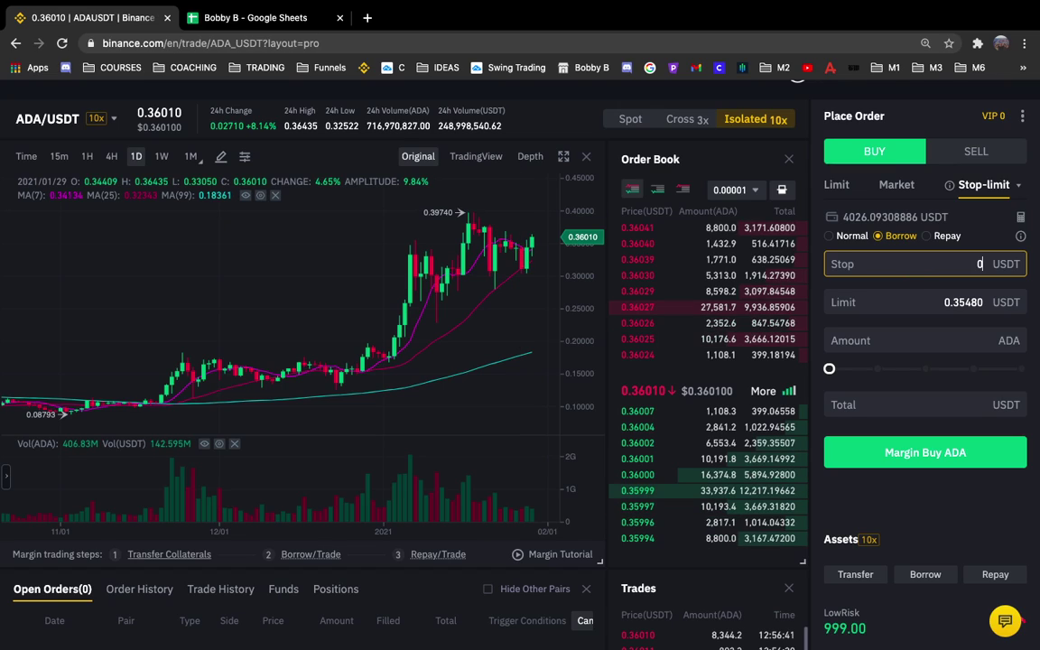
type(".404")
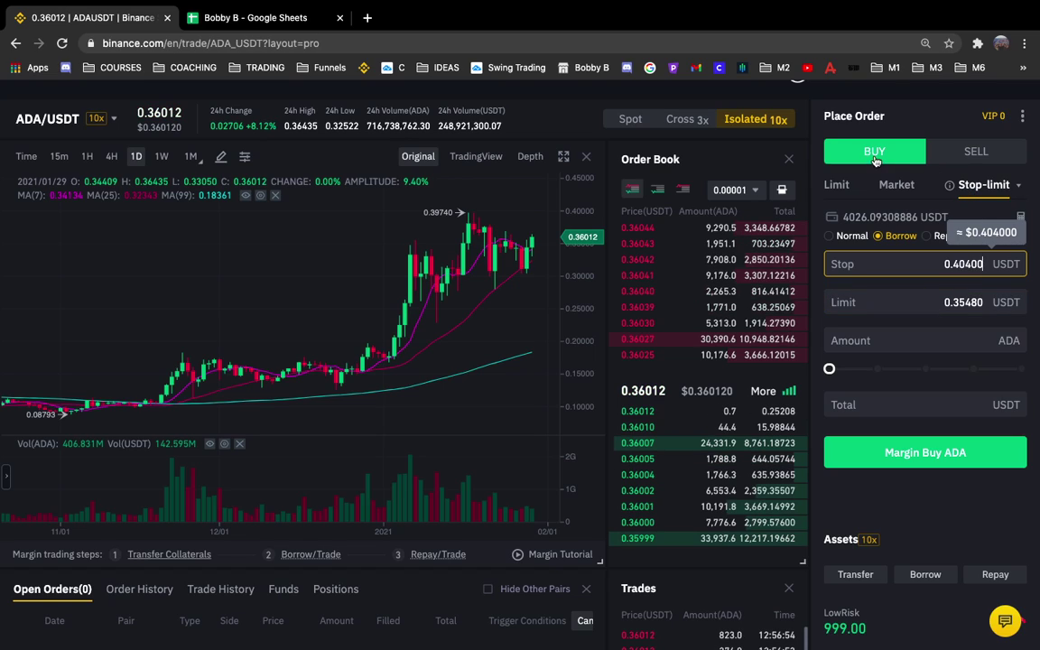
Set the stop-limit buy's limit price to 0.5480 USDT and its amount to 0.1 ADA.
left_click(955, 303)
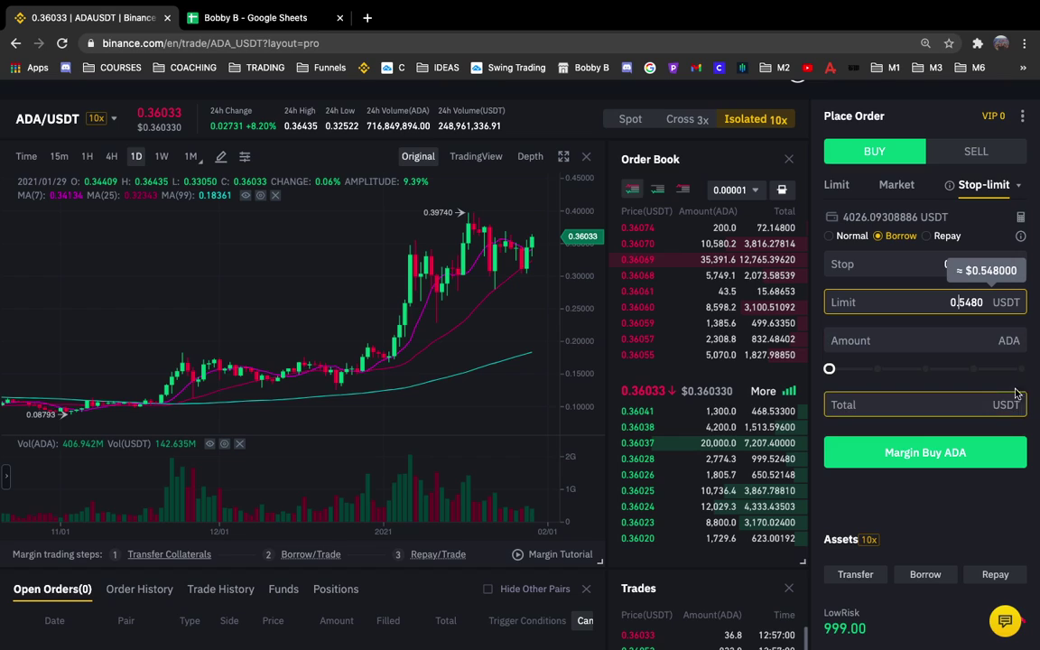
left_click(934, 339)
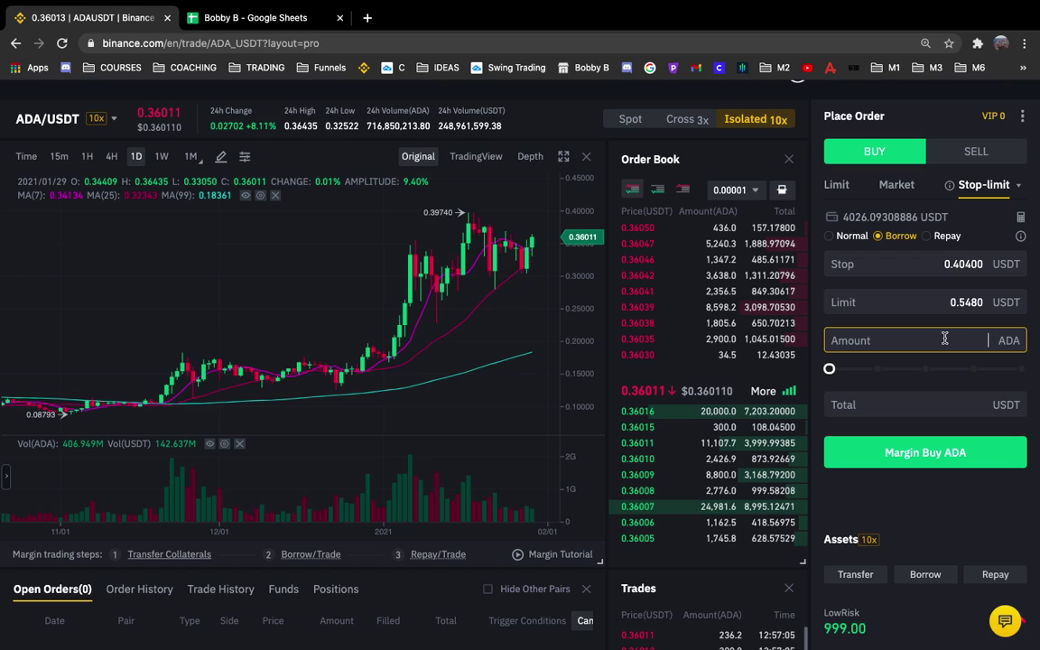
type("0.1")
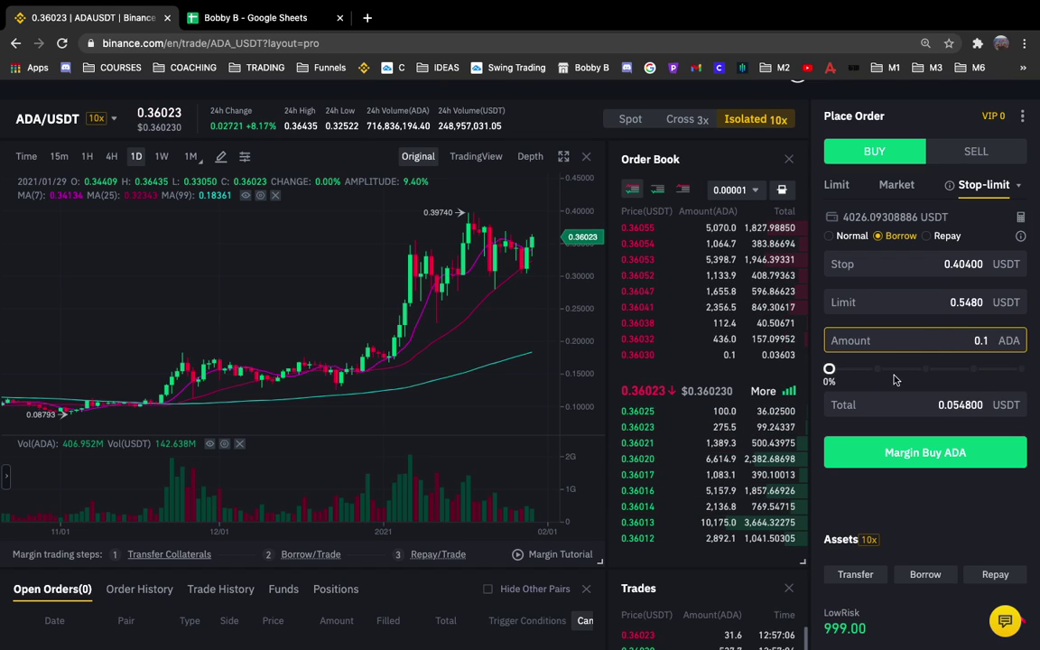
Examine the amounts in the order history, the open orders list and the prepared ADA buy order.
left_click(136, 589)
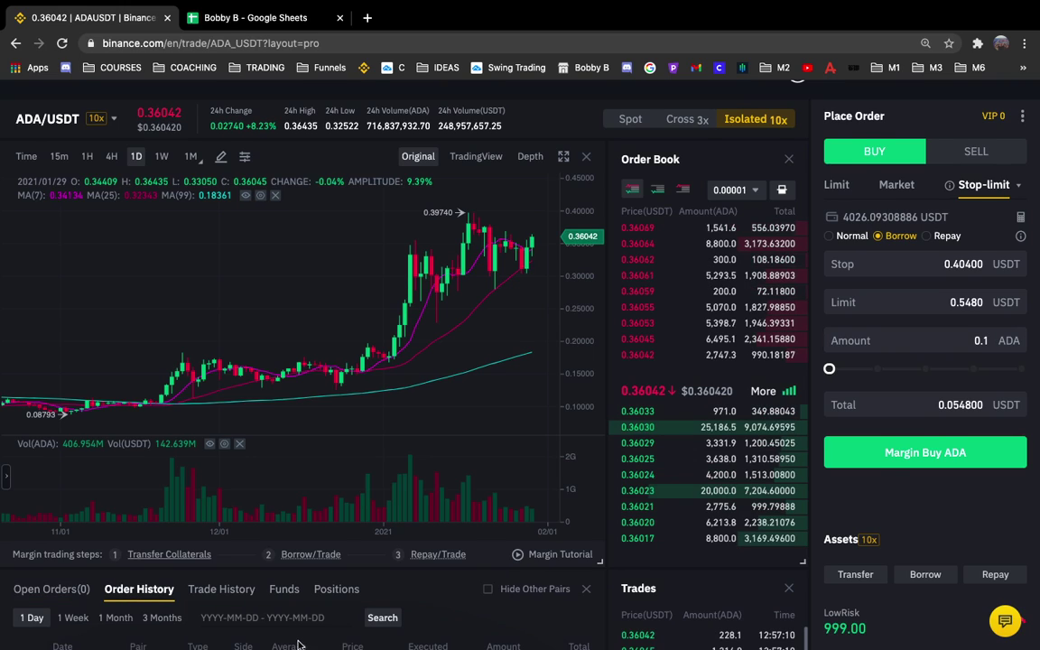
scroll(300, 644, "down", 3)
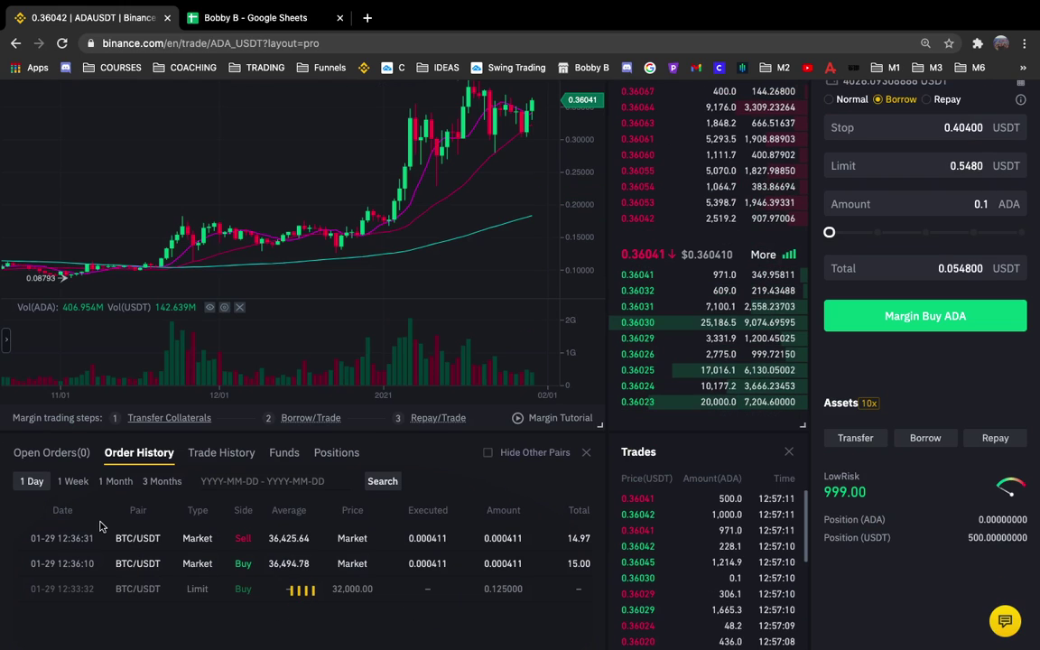
scroll(118, 533, "up", 1)
scroll(124, 538, "up", 1)
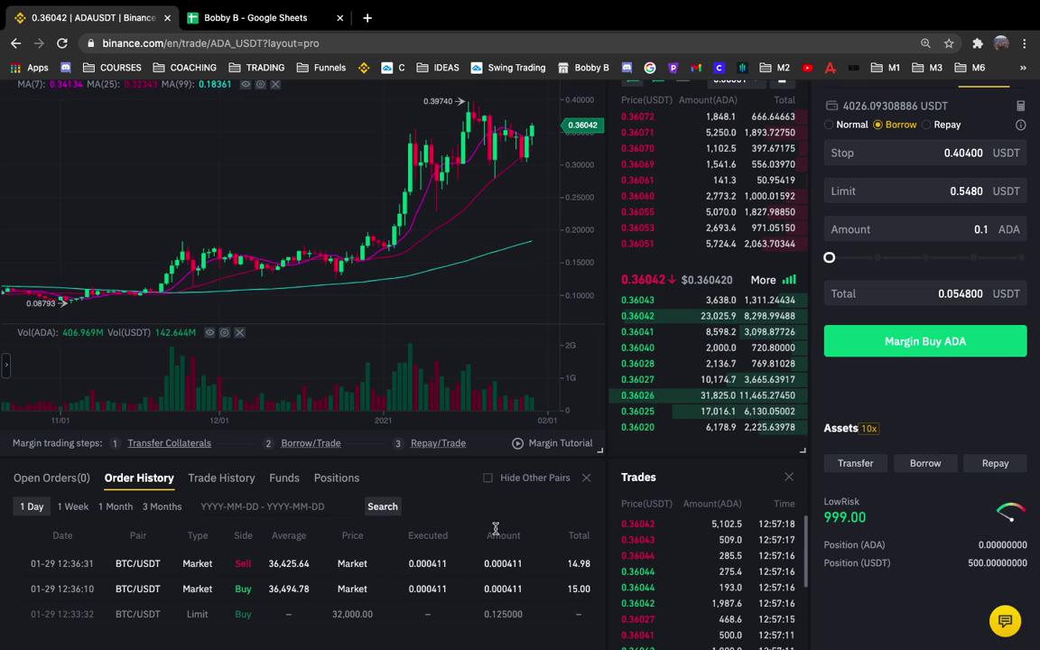
left_click_drag(483, 534, 533, 570)
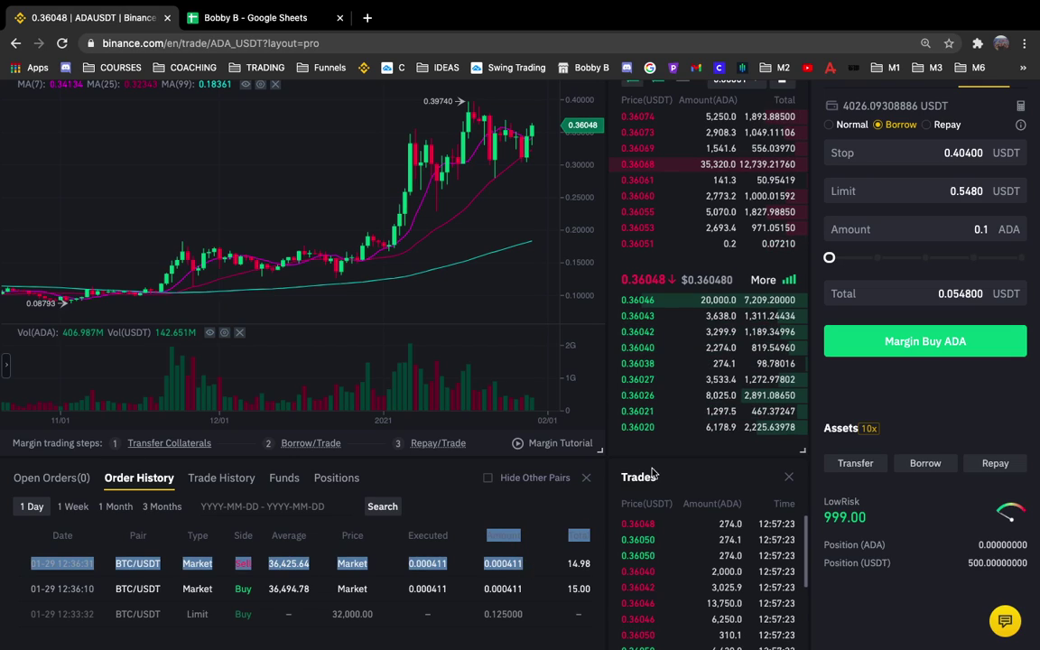
left_click(40, 480)
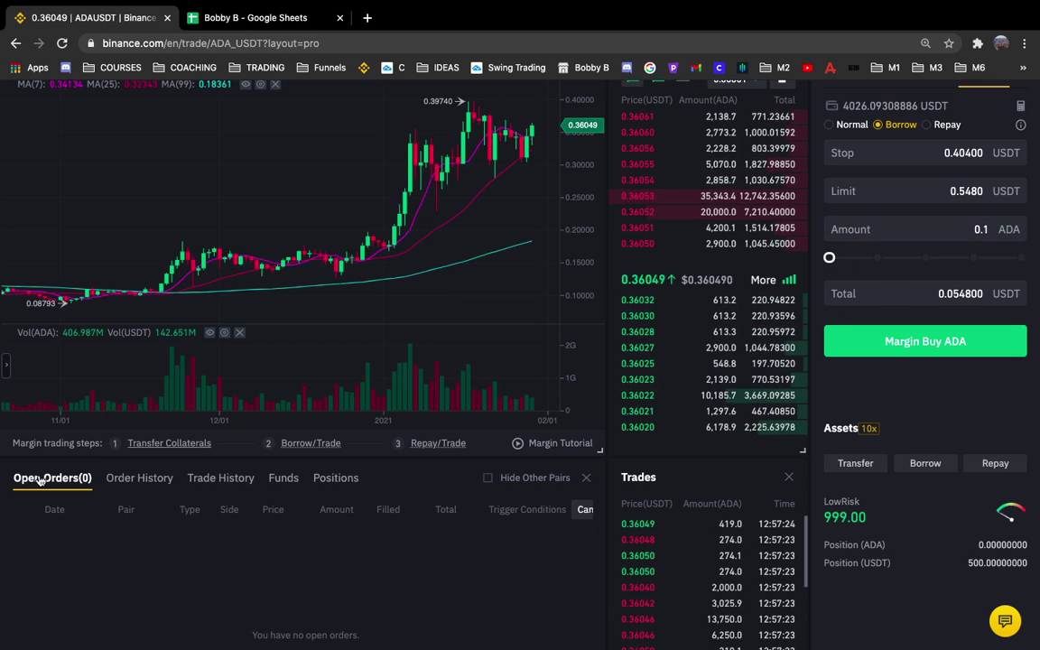
scroll(1037, 334, "up", 2)
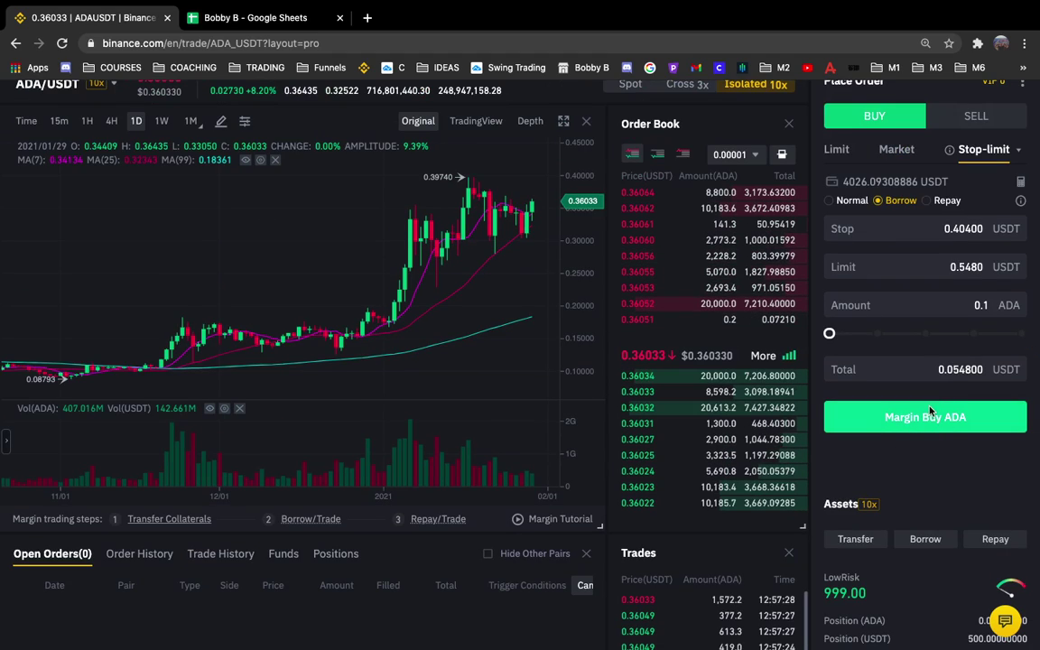
Set the stop-limit buy's limit price to 0.4180 USDT and its amount to 100% of the available balance.
left_click(969, 271)
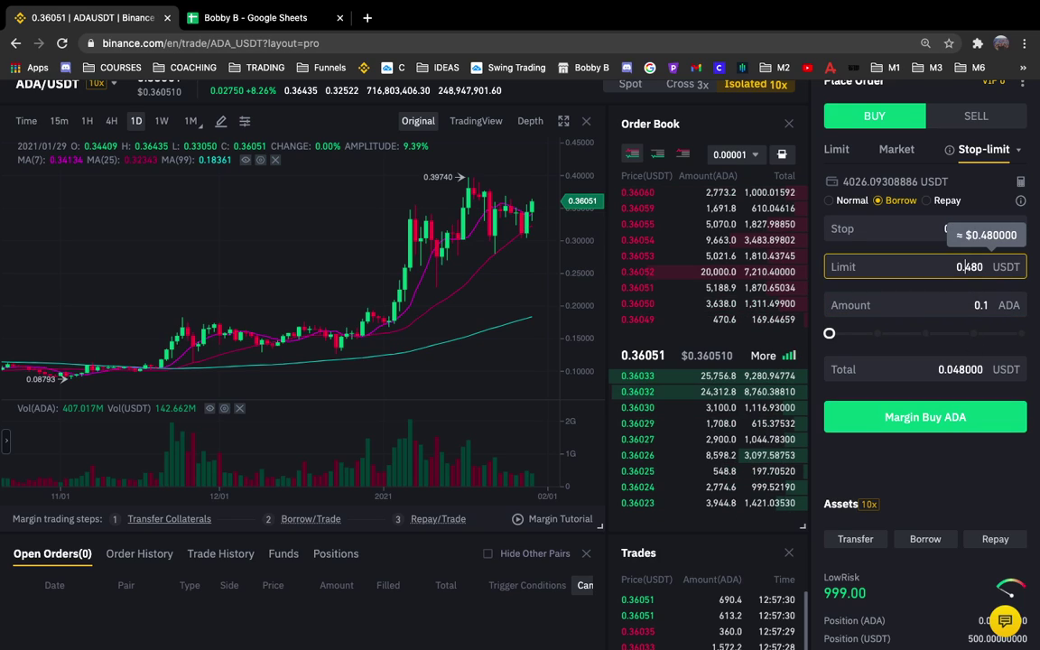
type("1")
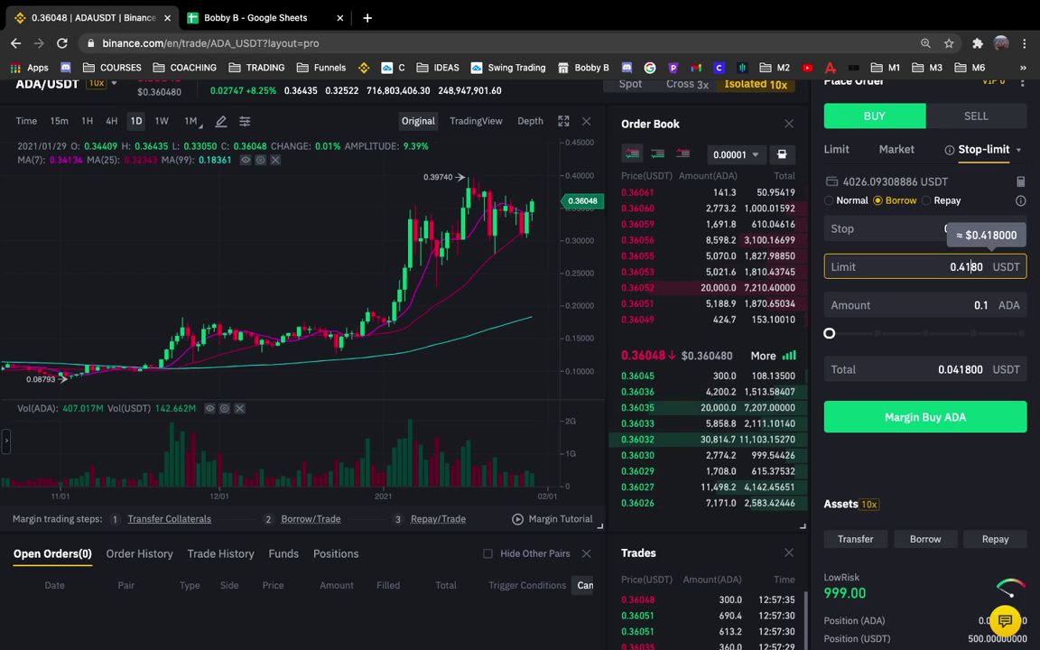
left_click(1021, 333)
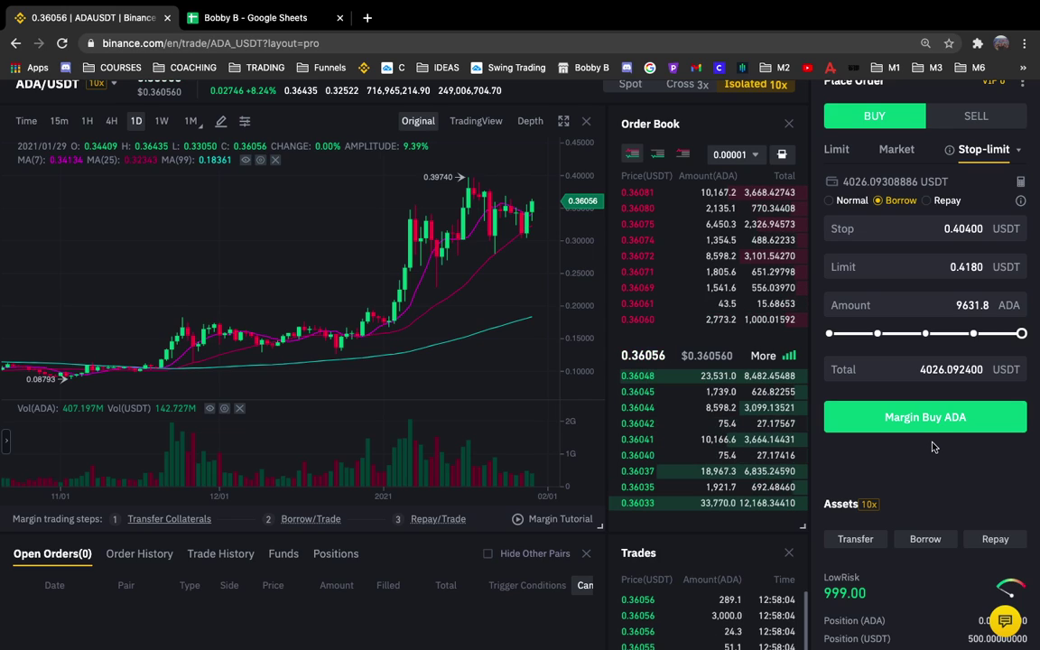
Check the ADAUSDT repayment details for ADA and USDT, and close the form without repaying.
left_click(989, 538)
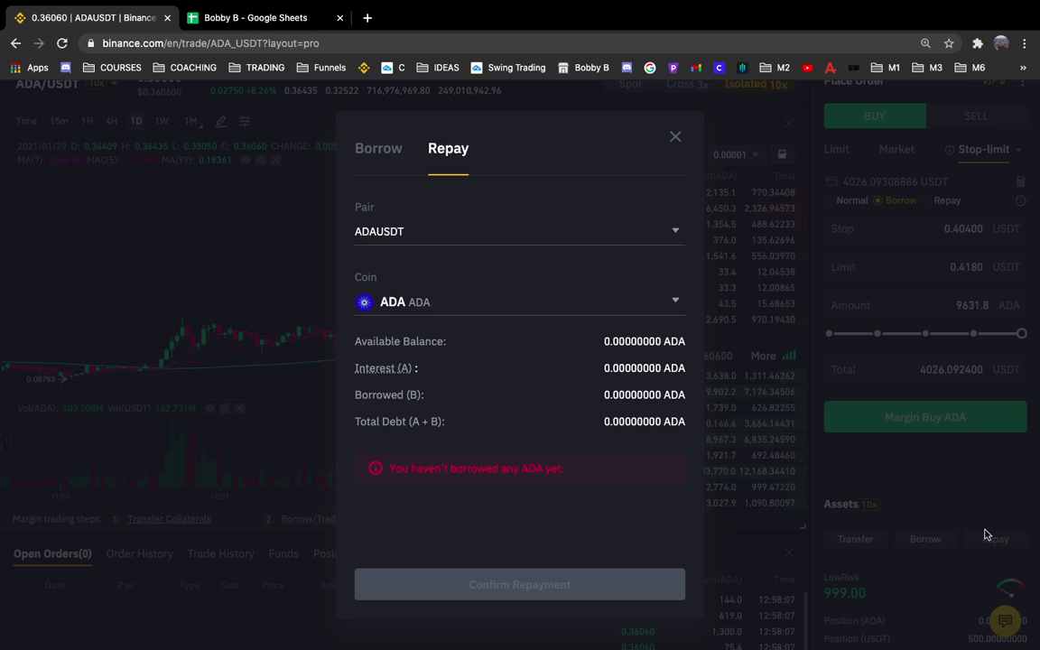
left_click(444, 309)
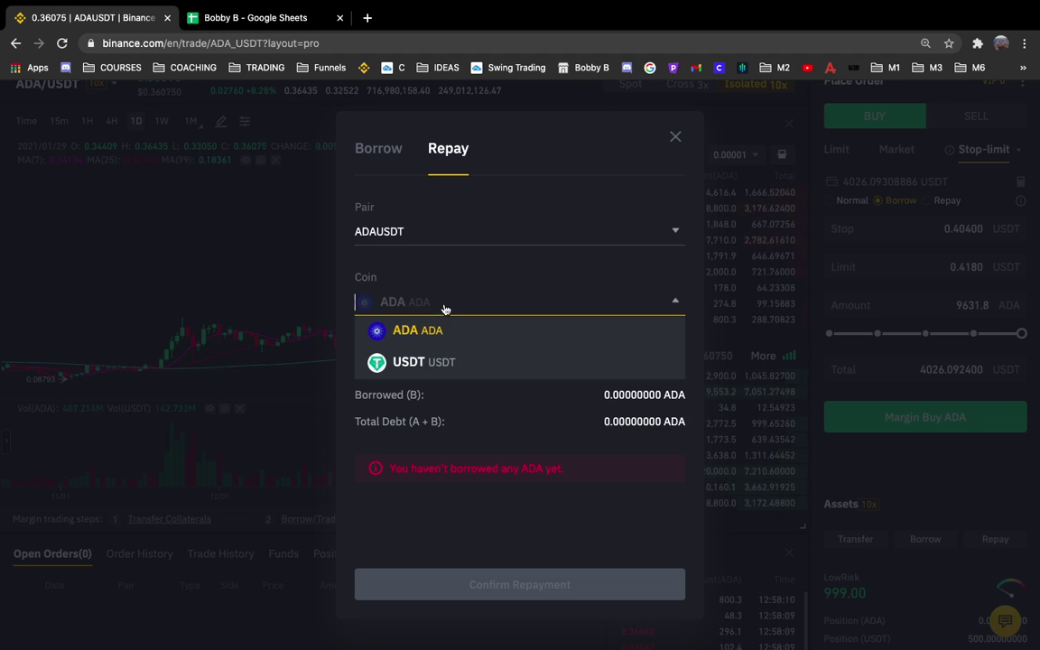
left_click(438, 360)
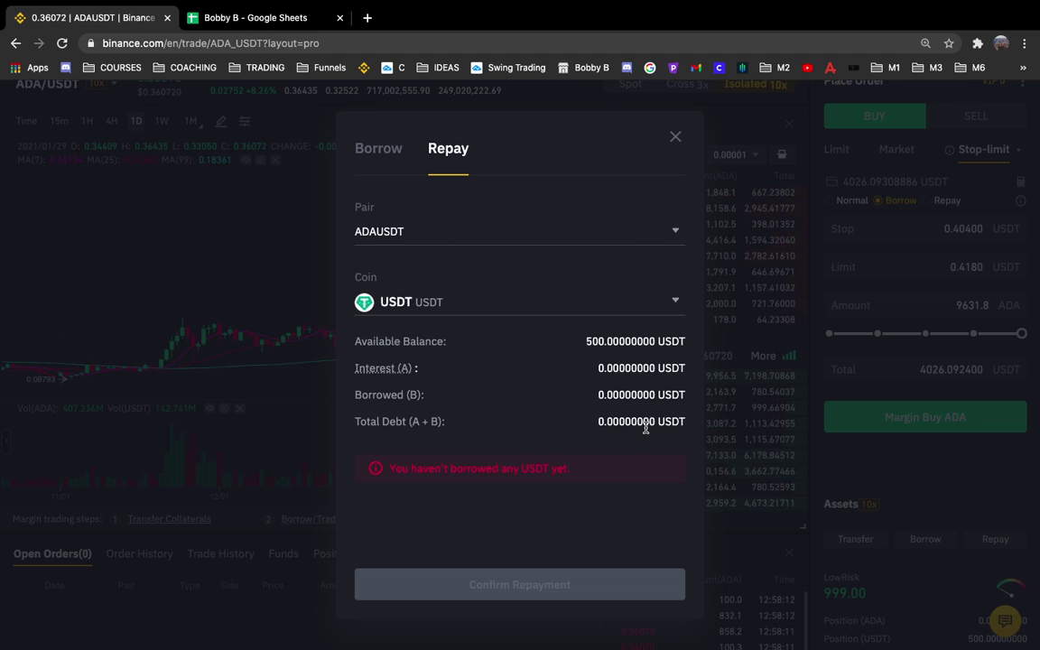
left_click(675, 137)
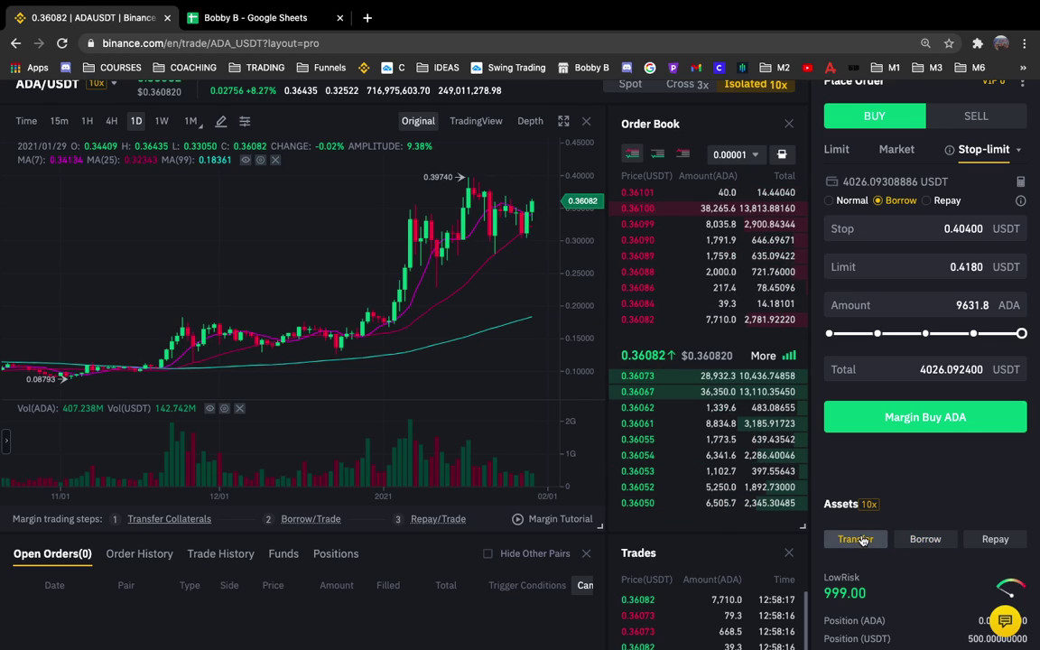
Review a USDT transfer from the ADAUSDT Isolated wallet to Spot, and close the form without confirming.
left_click(858, 540)
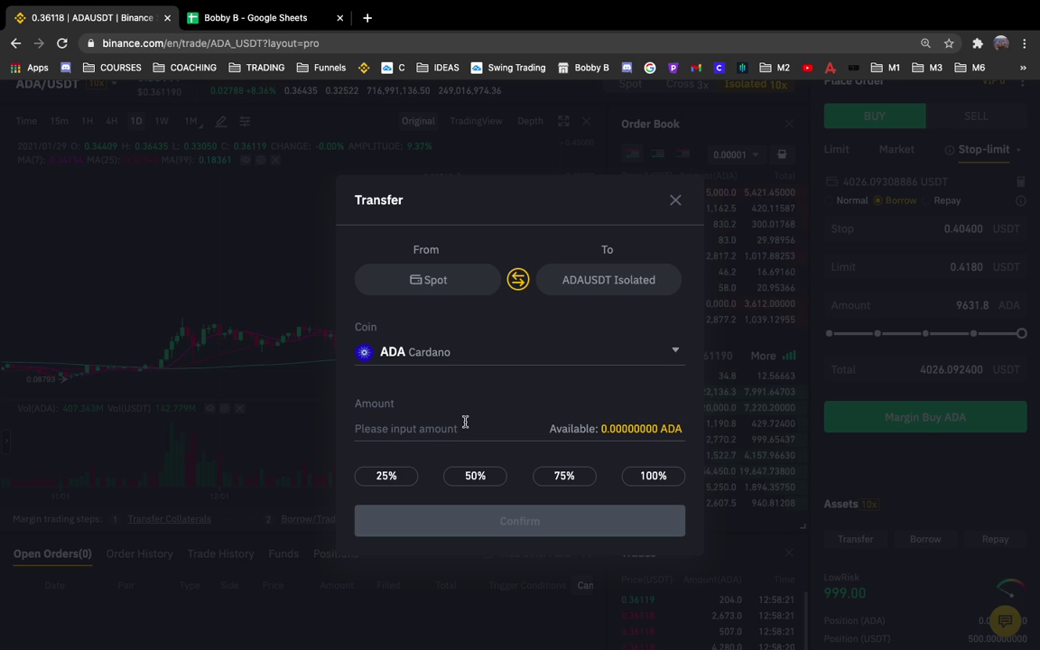
left_click(520, 284)
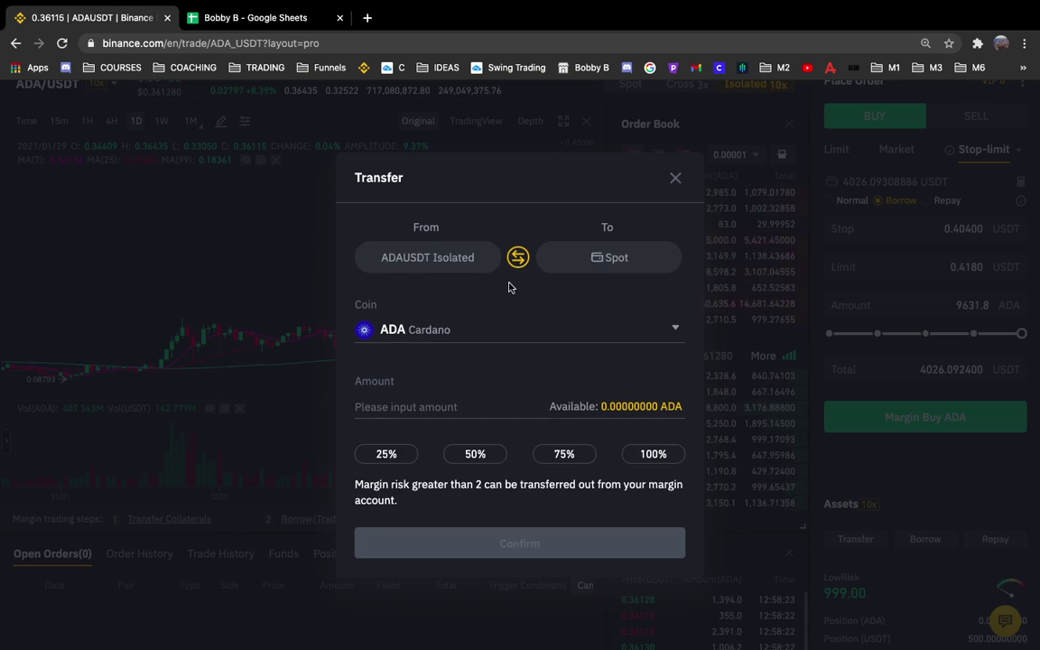
left_click(476, 343)
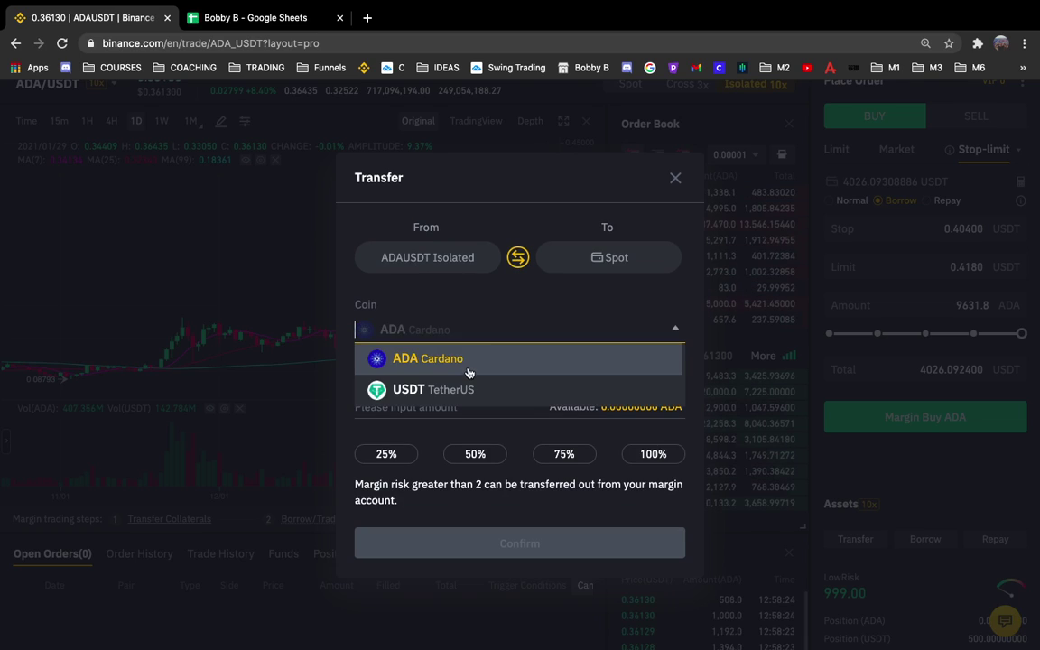
left_click(460, 389)
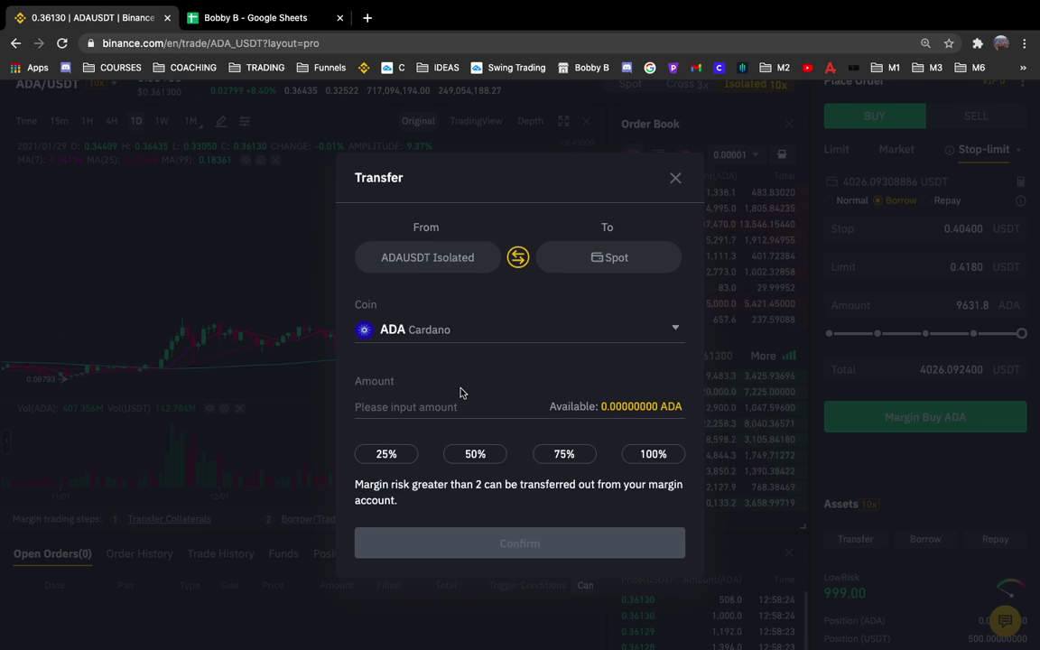
left_click(676, 178)
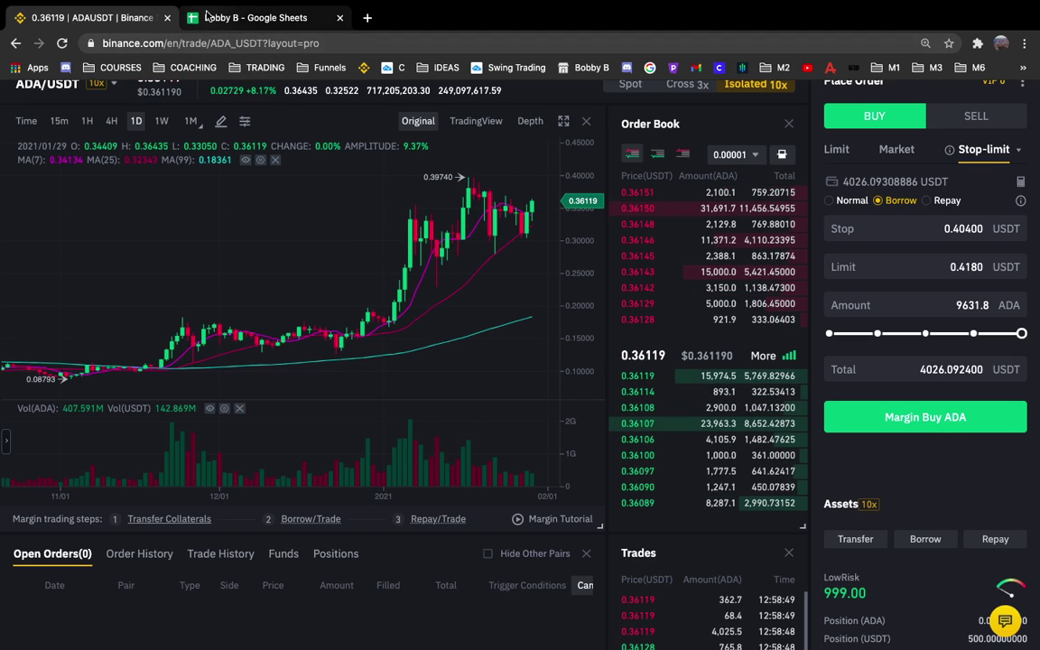
Check the adausdt row in the Google Sheets tracker and examine the recent daily candles on Binance's ADA/USDT chart.
left_click(250, 25)
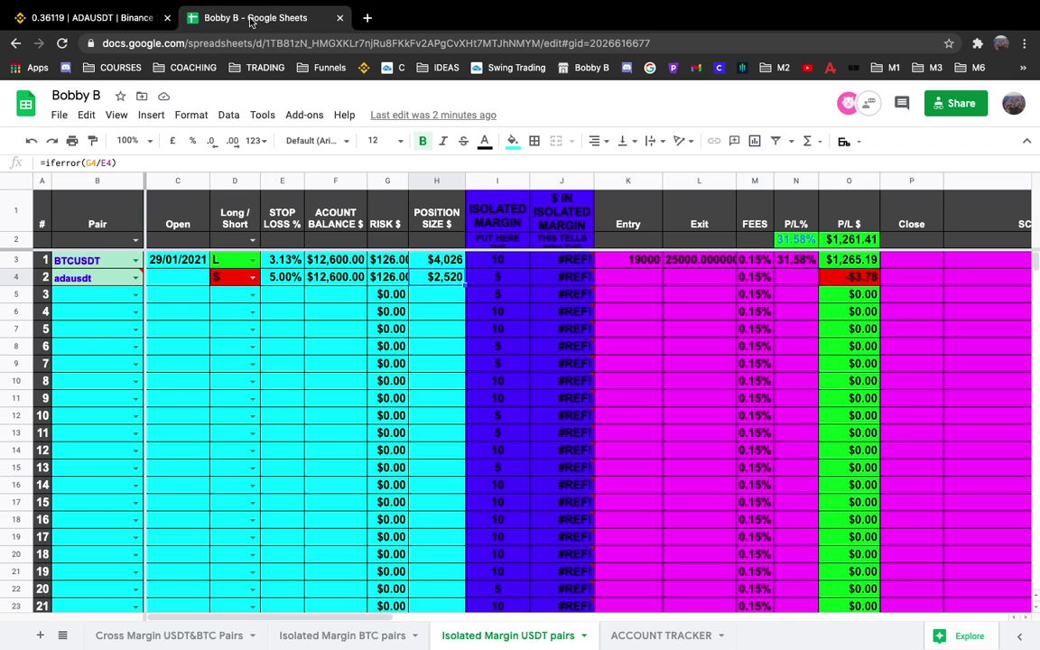
left_click(106, 20)
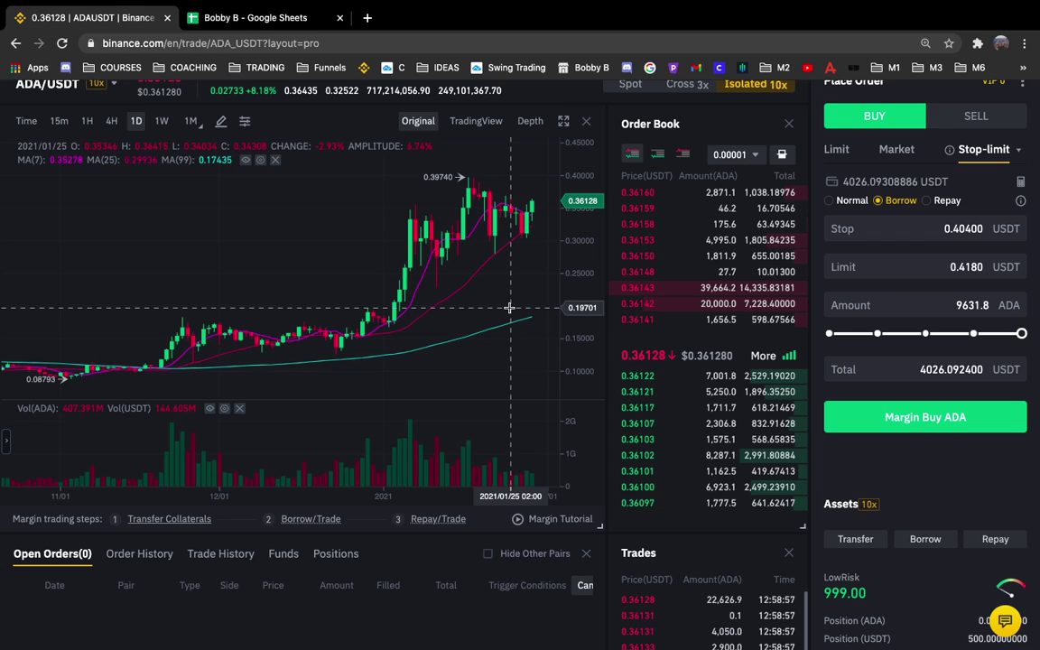
scroll(510, 308, "up", 5)
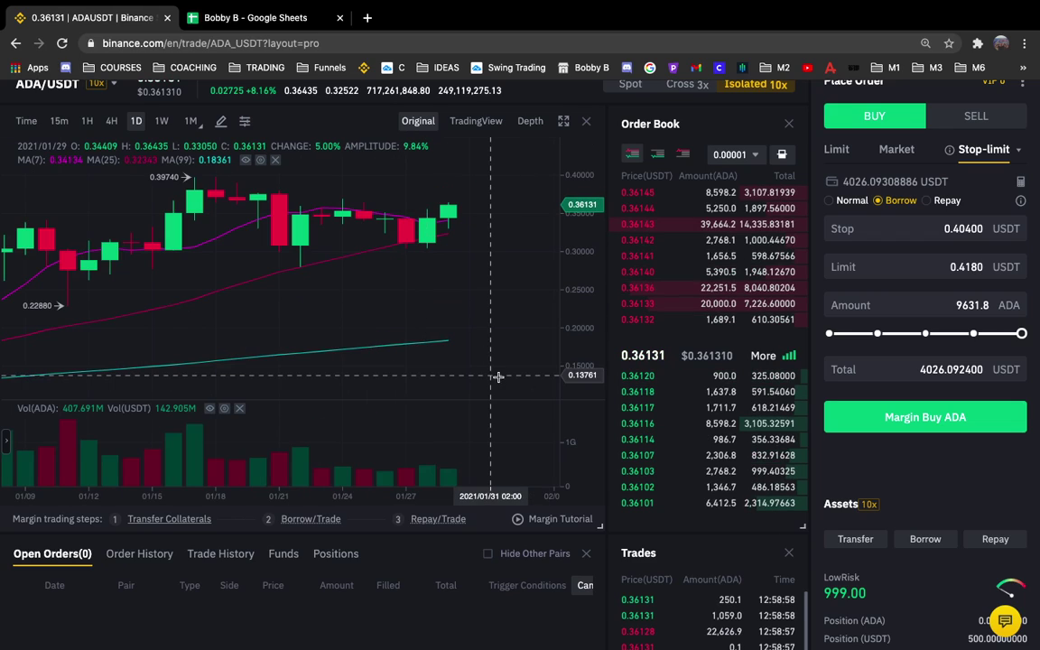
scroll(744, 340, "up", 1)
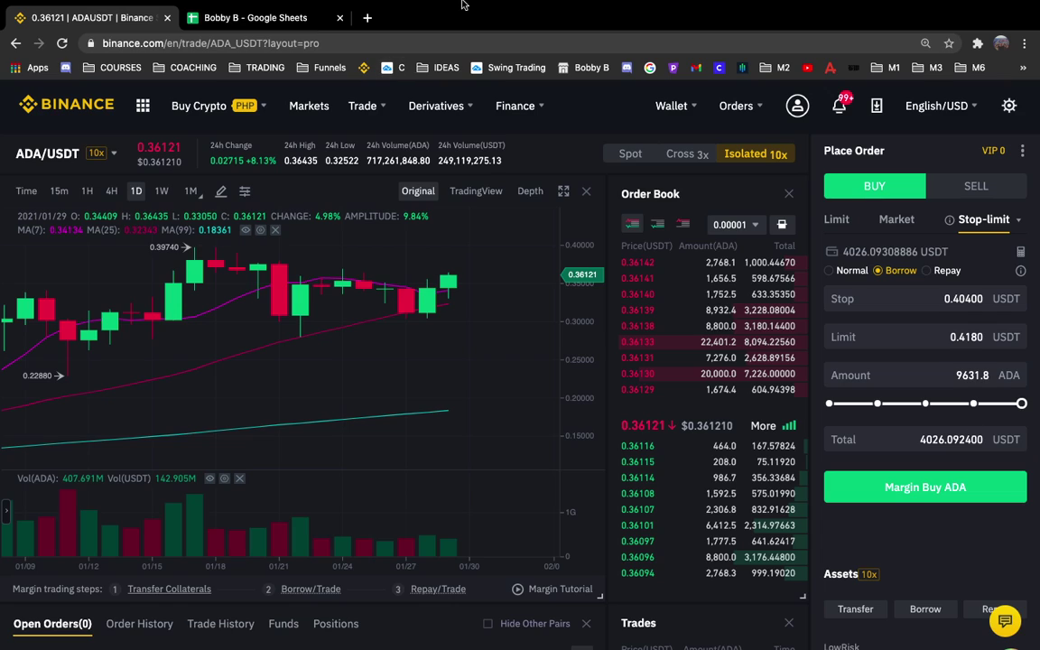
mouse_move(461, 5)
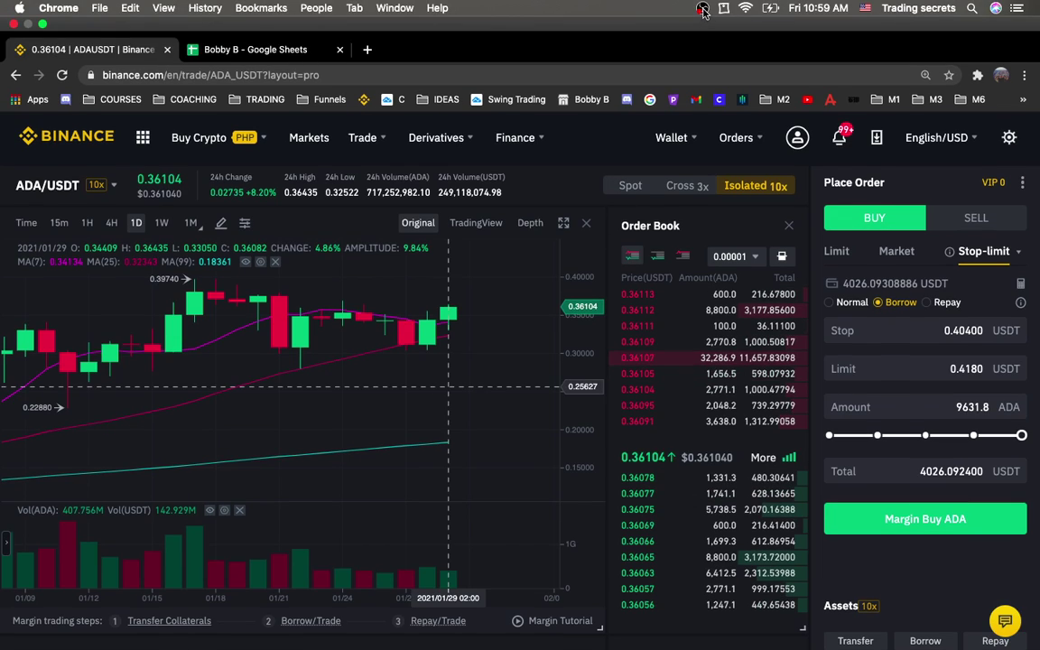
left_click(704, 11)
left_click(703, 8)
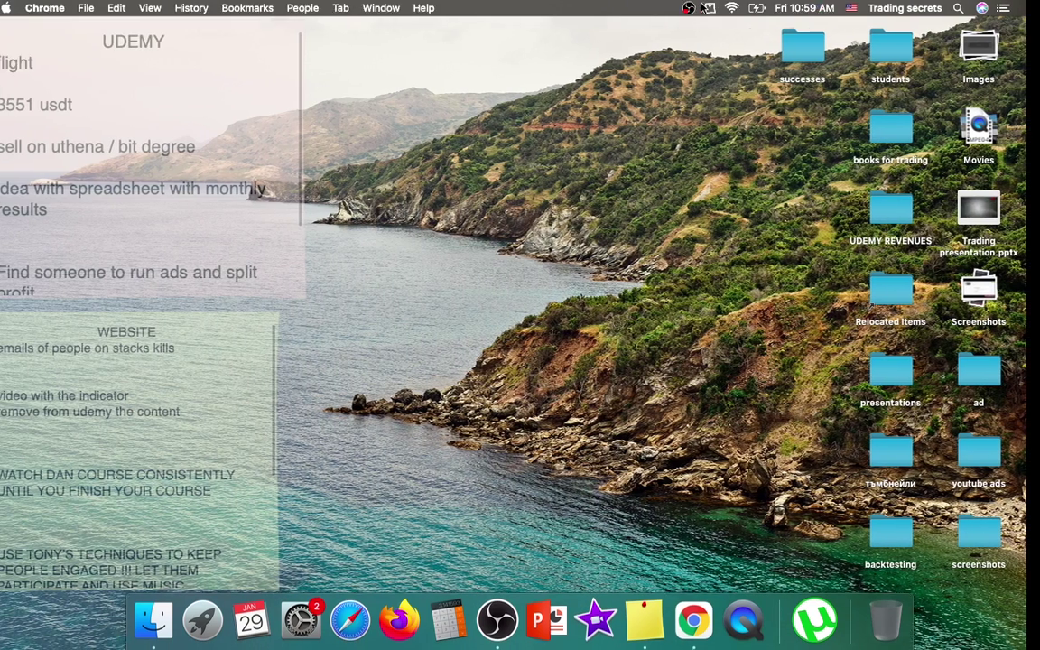